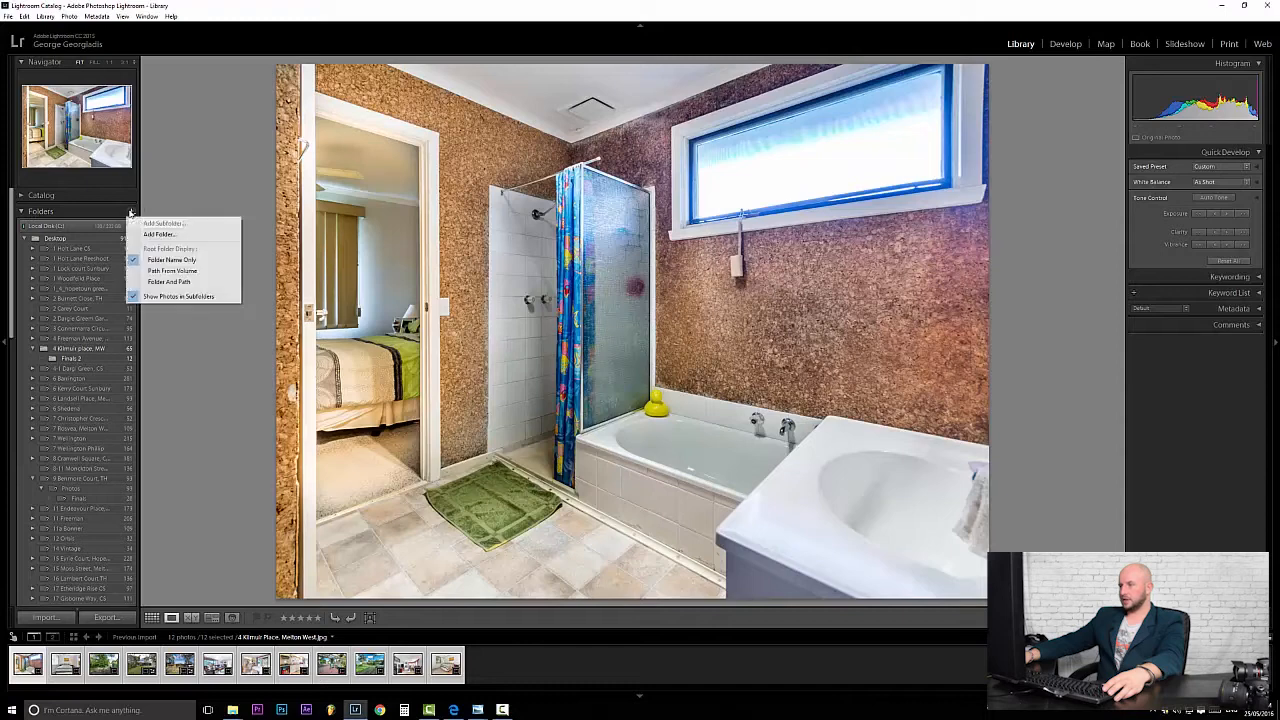
{"action": "left_click", "coordinate": [158, 234]}
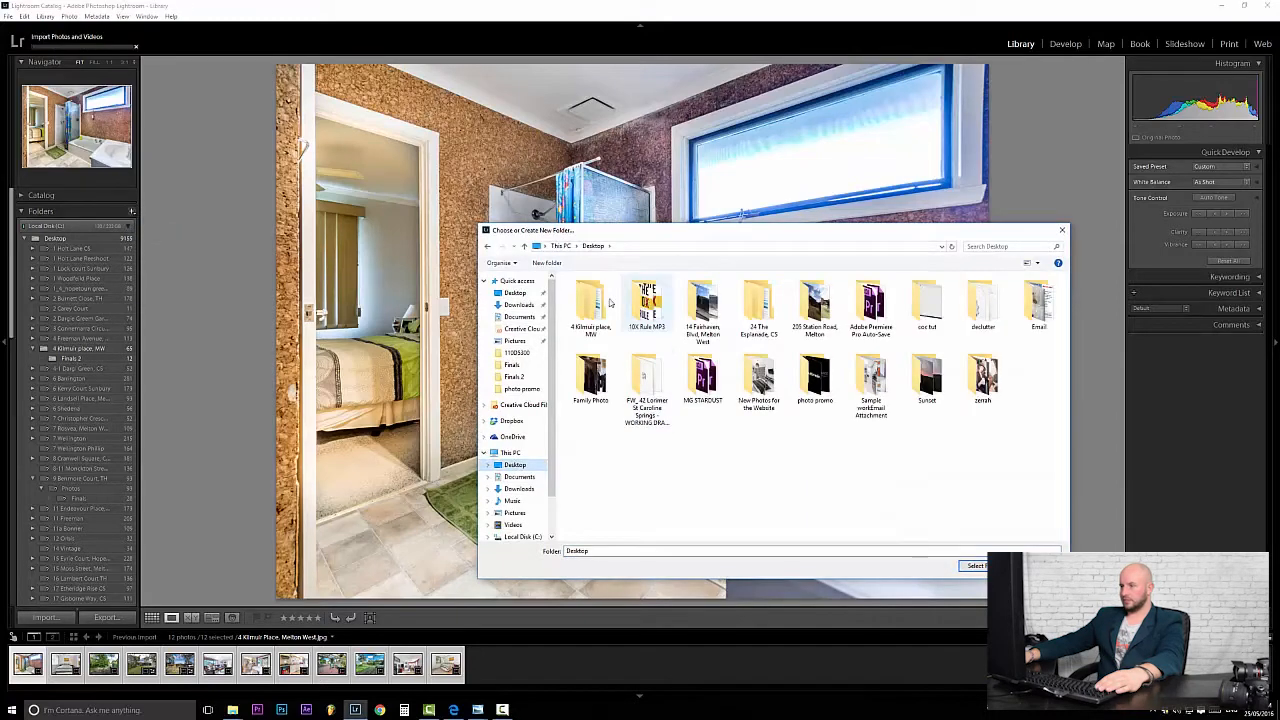
{"action": "left_click", "coordinate": [815, 303]}
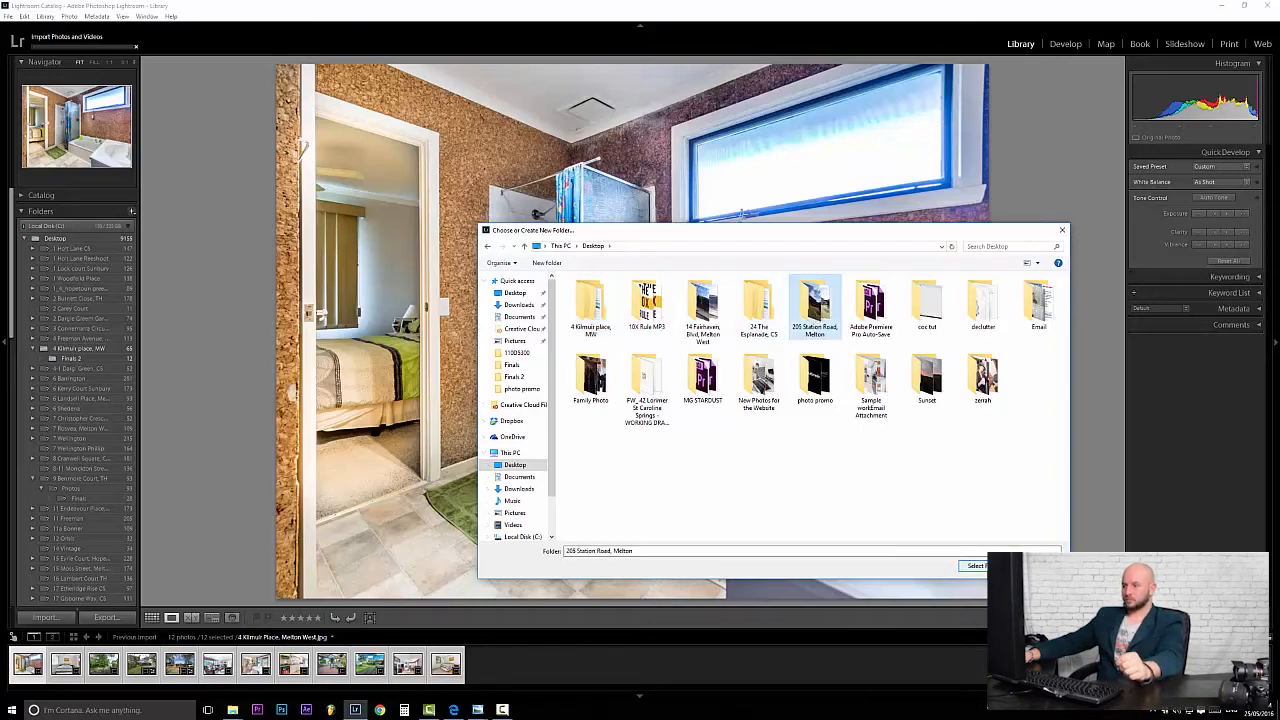
{"action": "key", "text": "Return"}
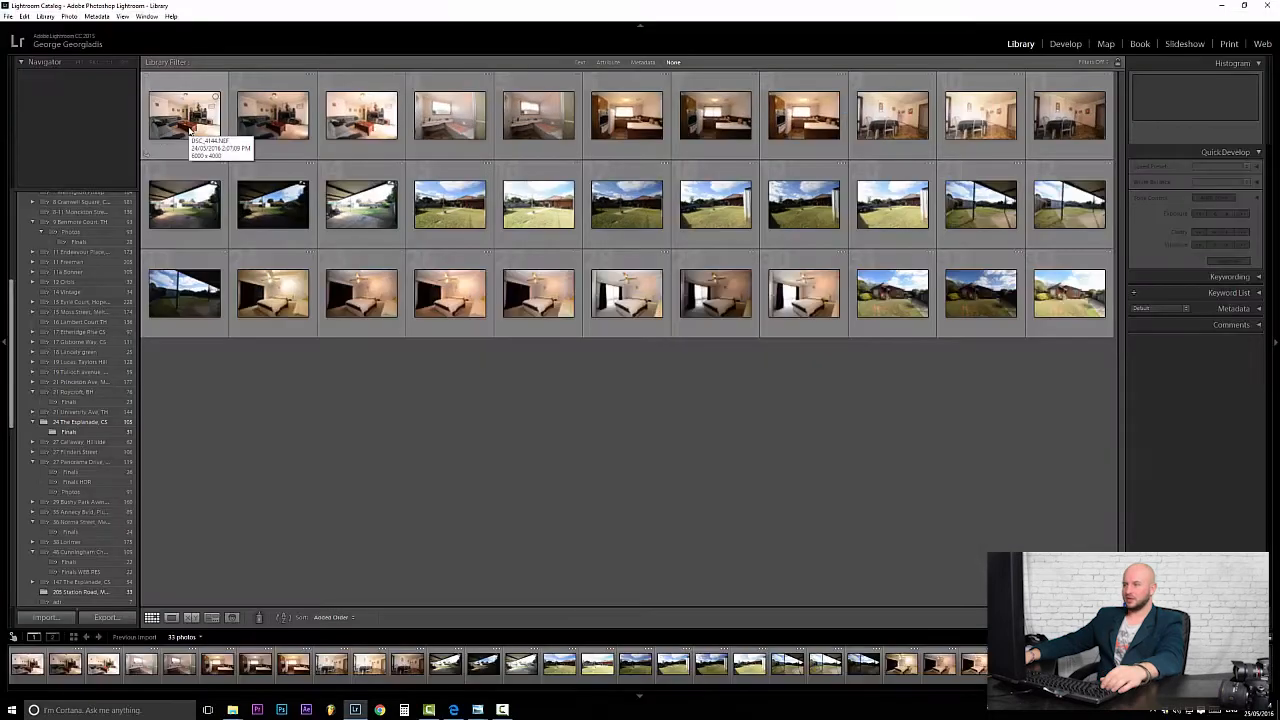
{"action": "double_click", "coordinate": [188, 126]}
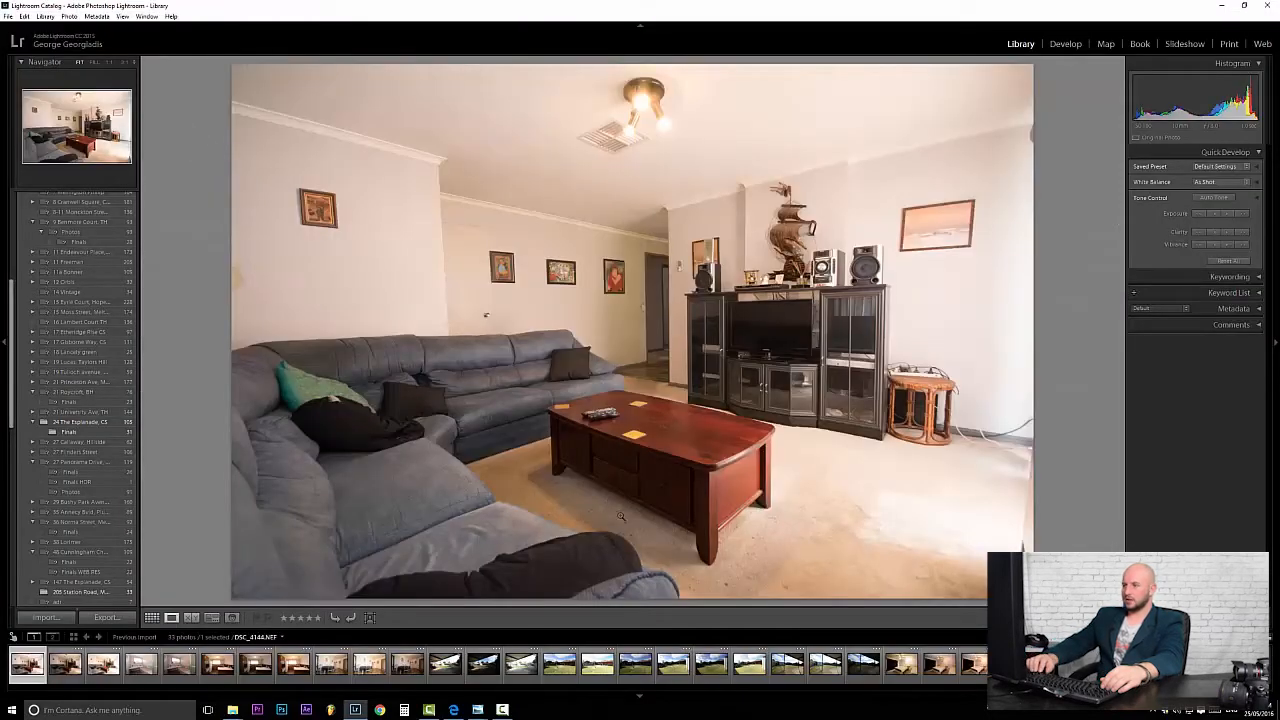
Page through the bathroom photos and on to the kitchen shots.
{"action": "key", "text": "Right"}
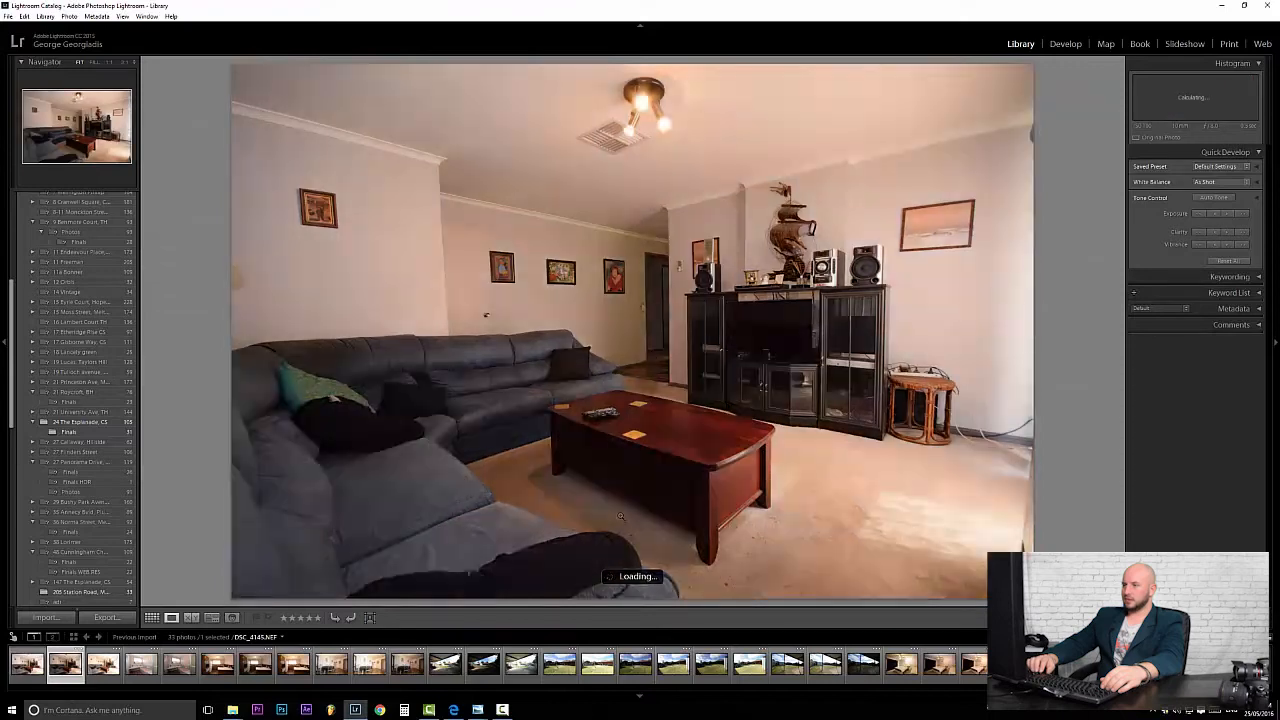
{"action": "key", "text": "Right"}
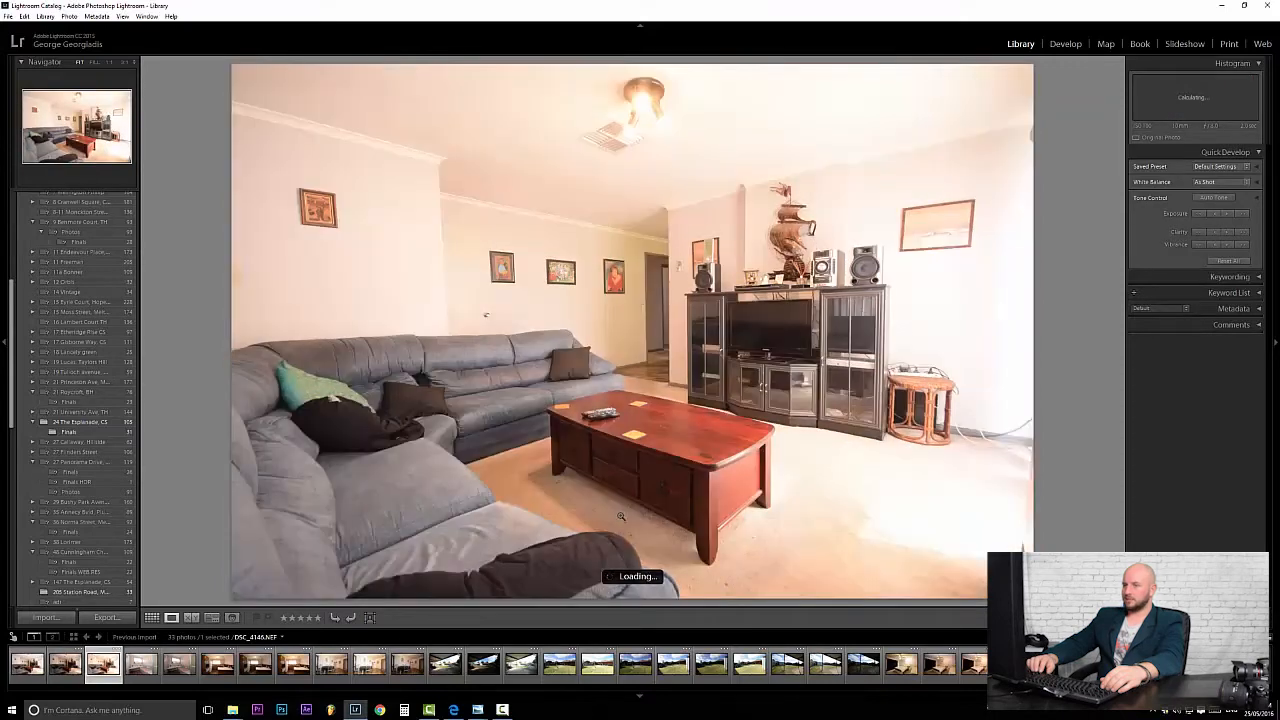
{"action": "key", "text": "Right"}
{"action": "key", "text": "Right"}
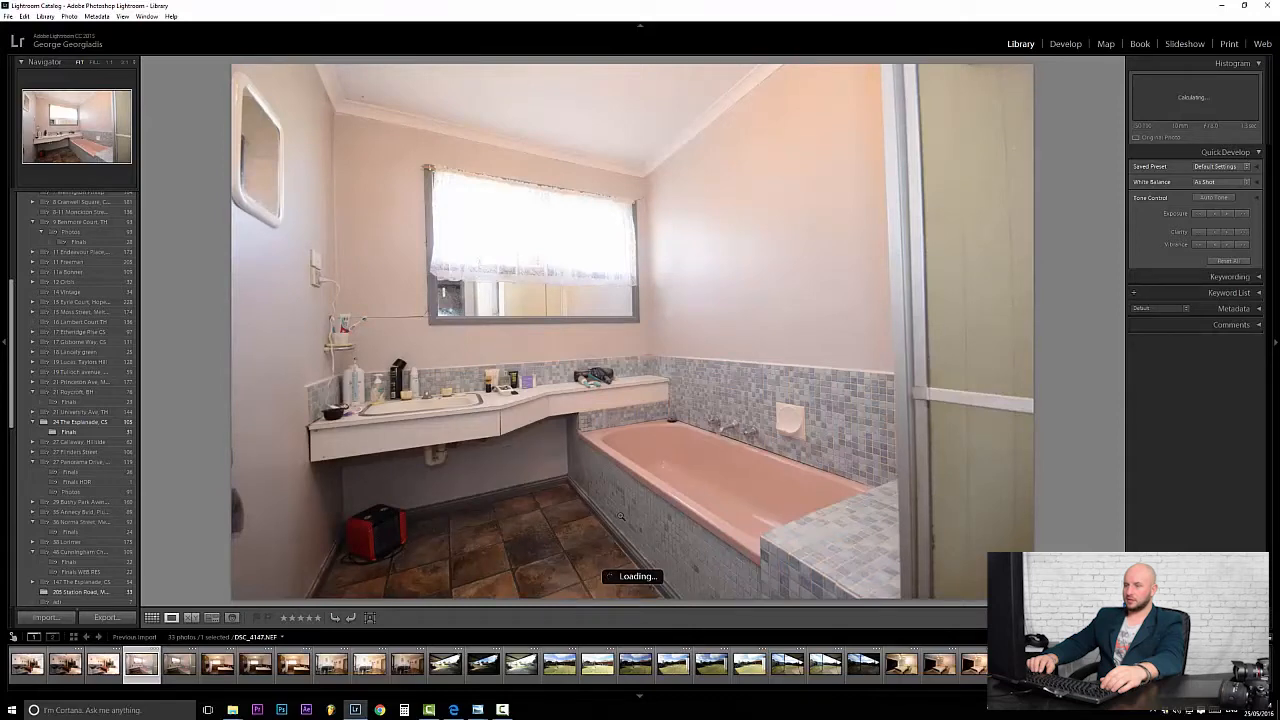
{"action": "key", "text": "Right"}
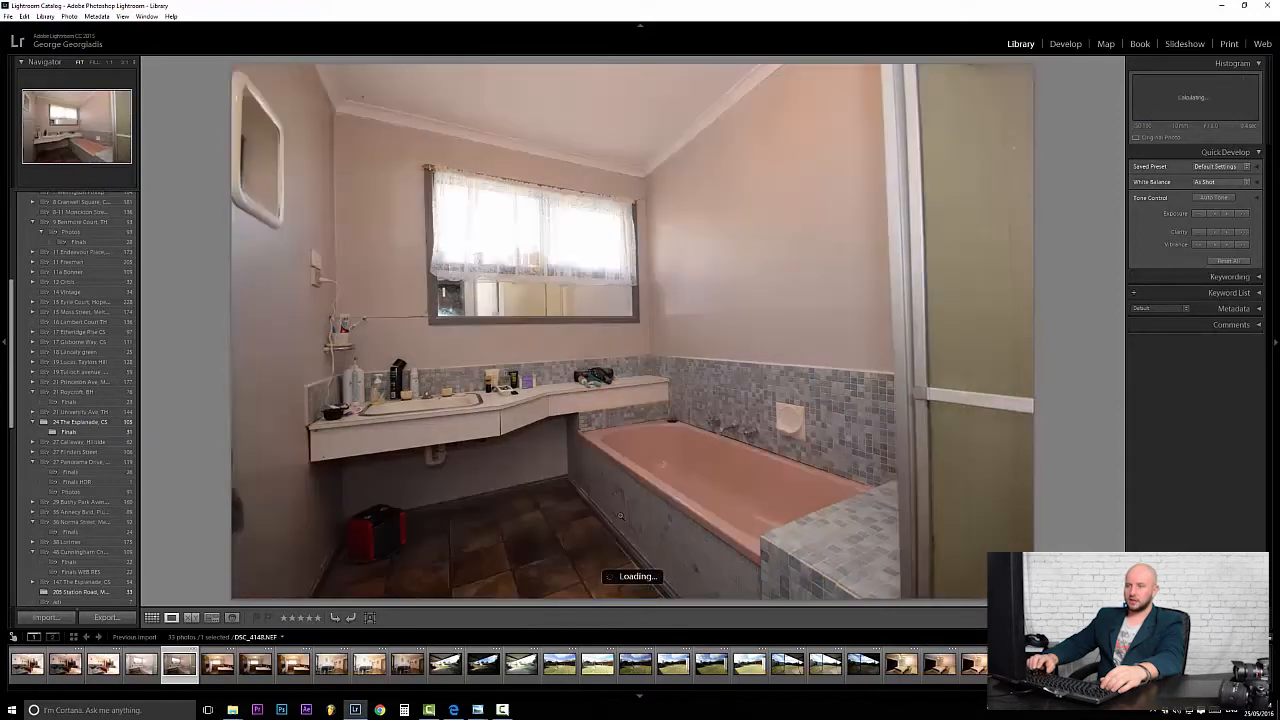
{"action": "key", "text": "Left"}
{"action": "key", "text": "Right"}
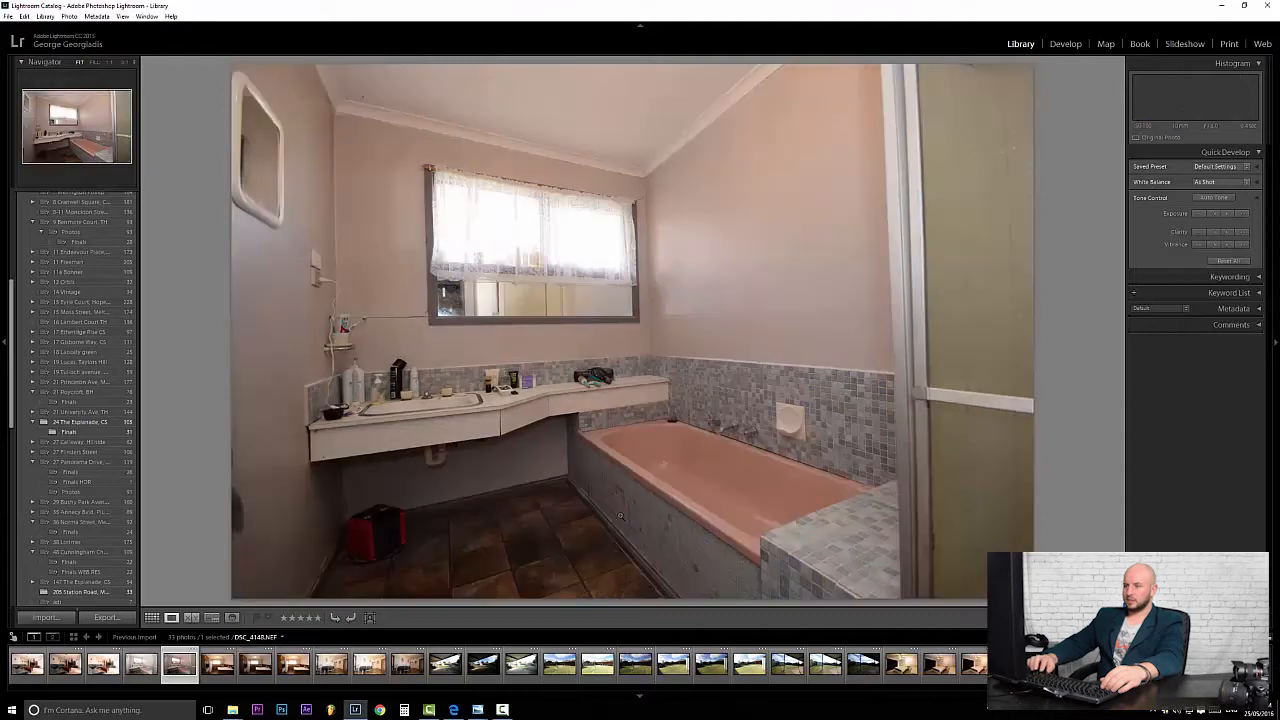
{"action": "key", "text": "Right"}
{"action": "key", "text": "Left"}
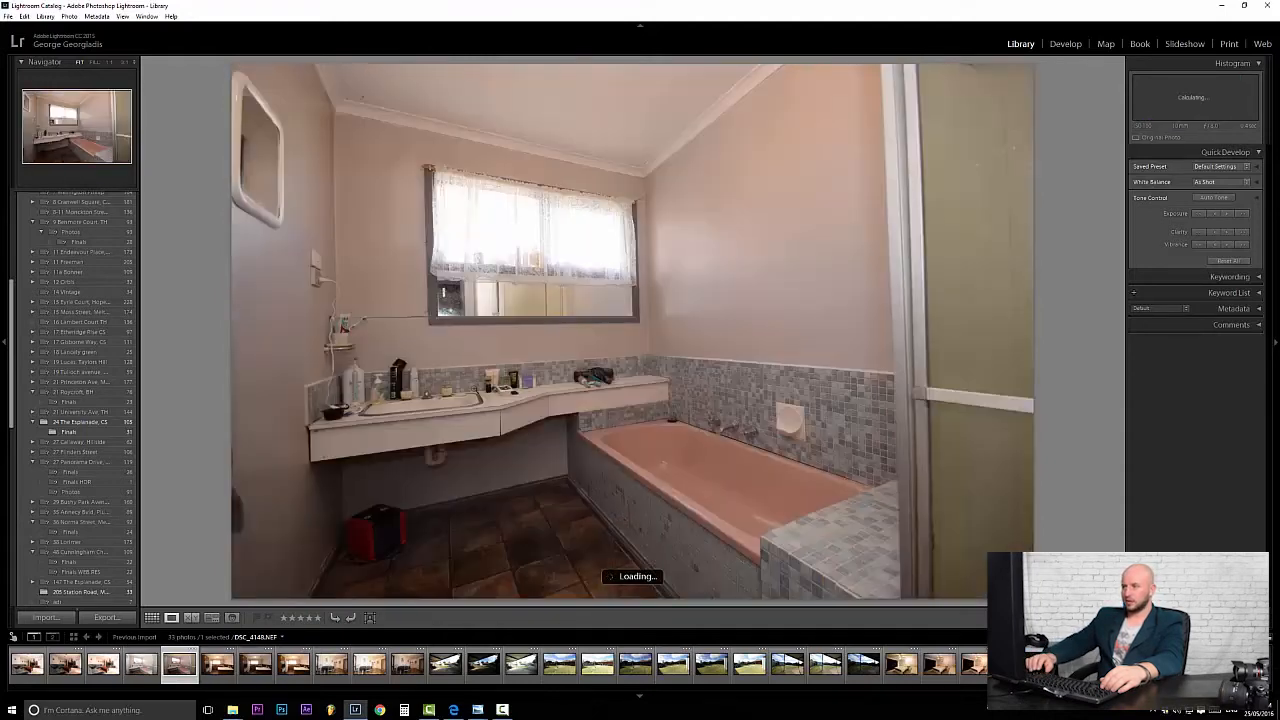
{"action": "key", "text": "Right"}
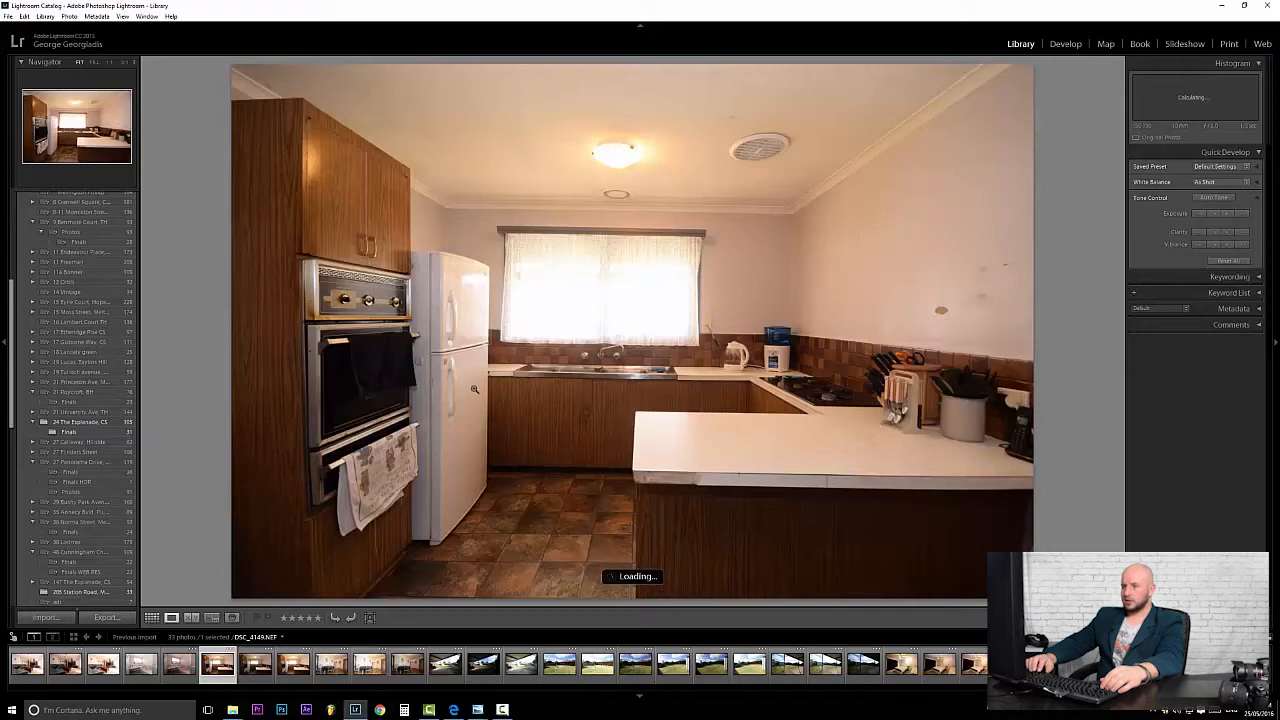
{"action": "key", "text": "Right"}
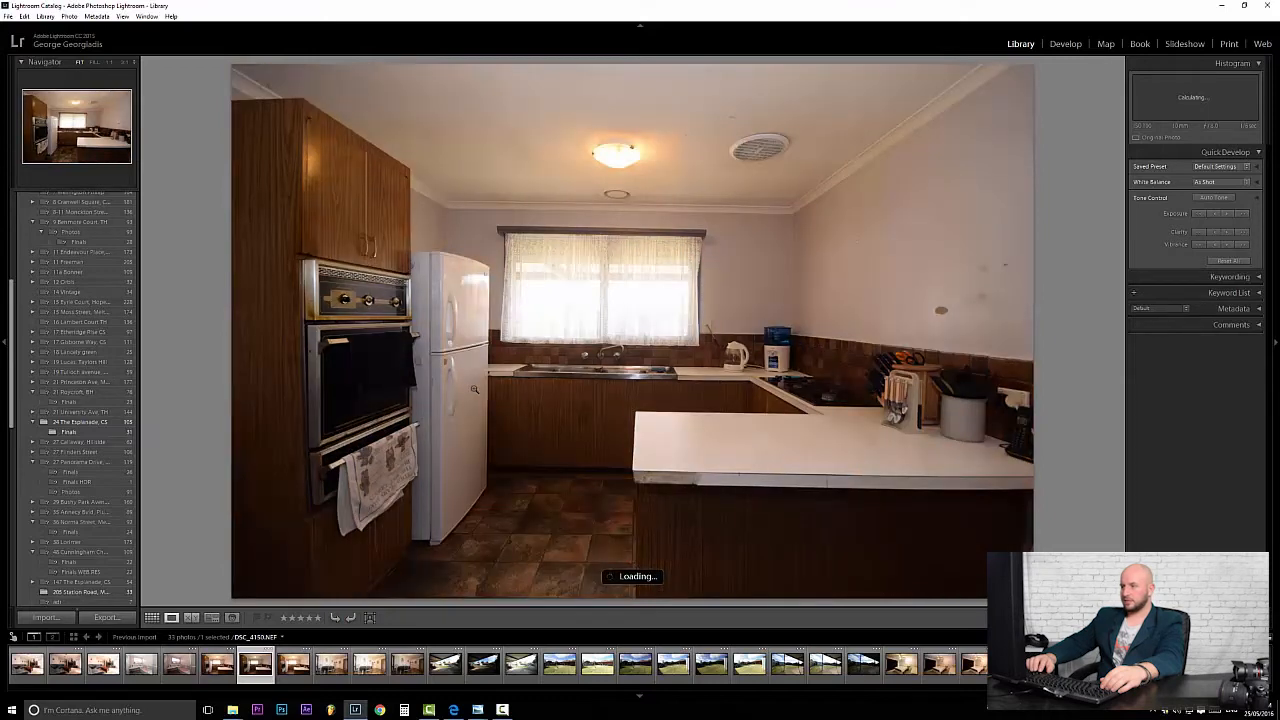
{"action": "key", "text": "Right"}
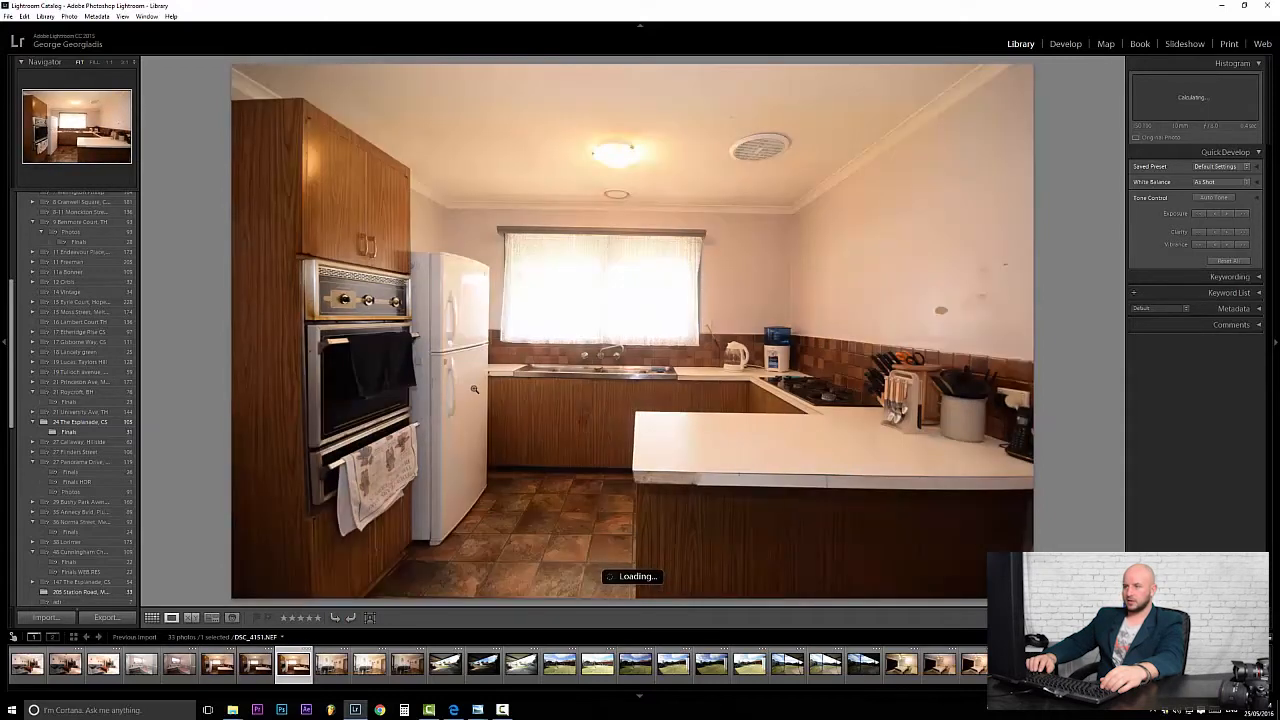
Continue through the dining-room, patio and backyard photos until the bedroom shot DSC_4168 appears.
{"action": "key", "text": "Right"}
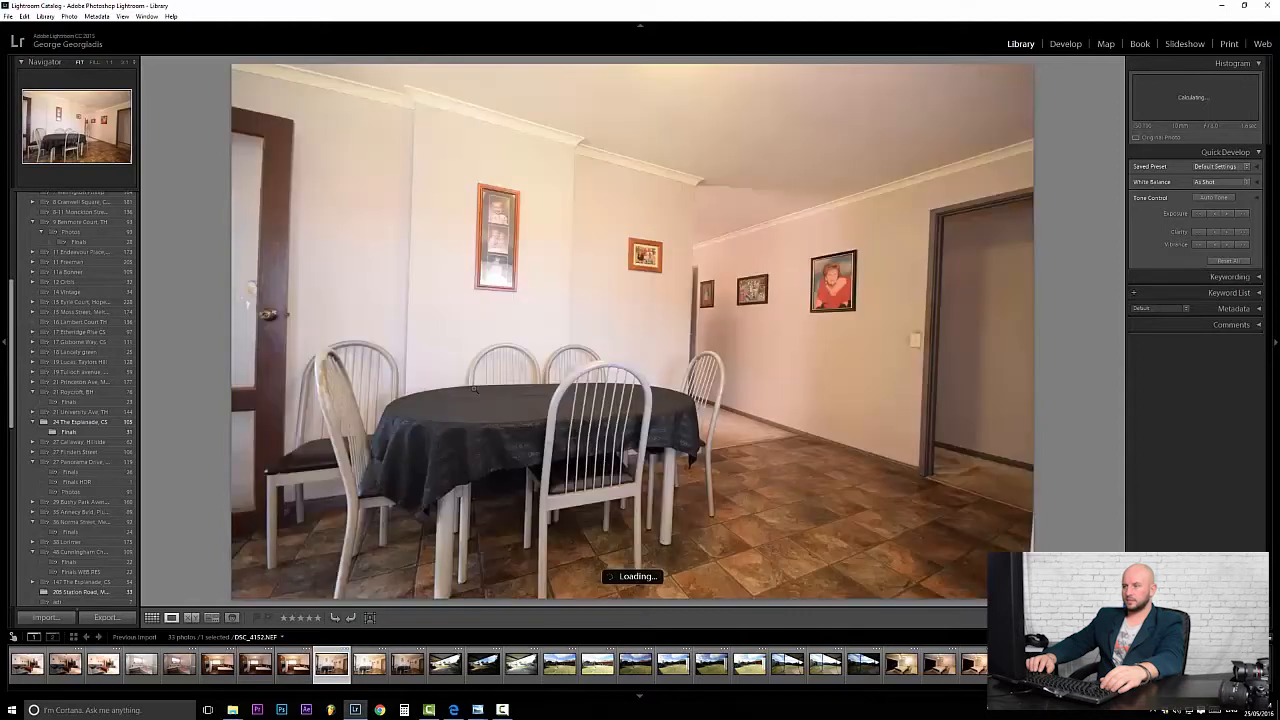
{"action": "key", "text": "Right"}
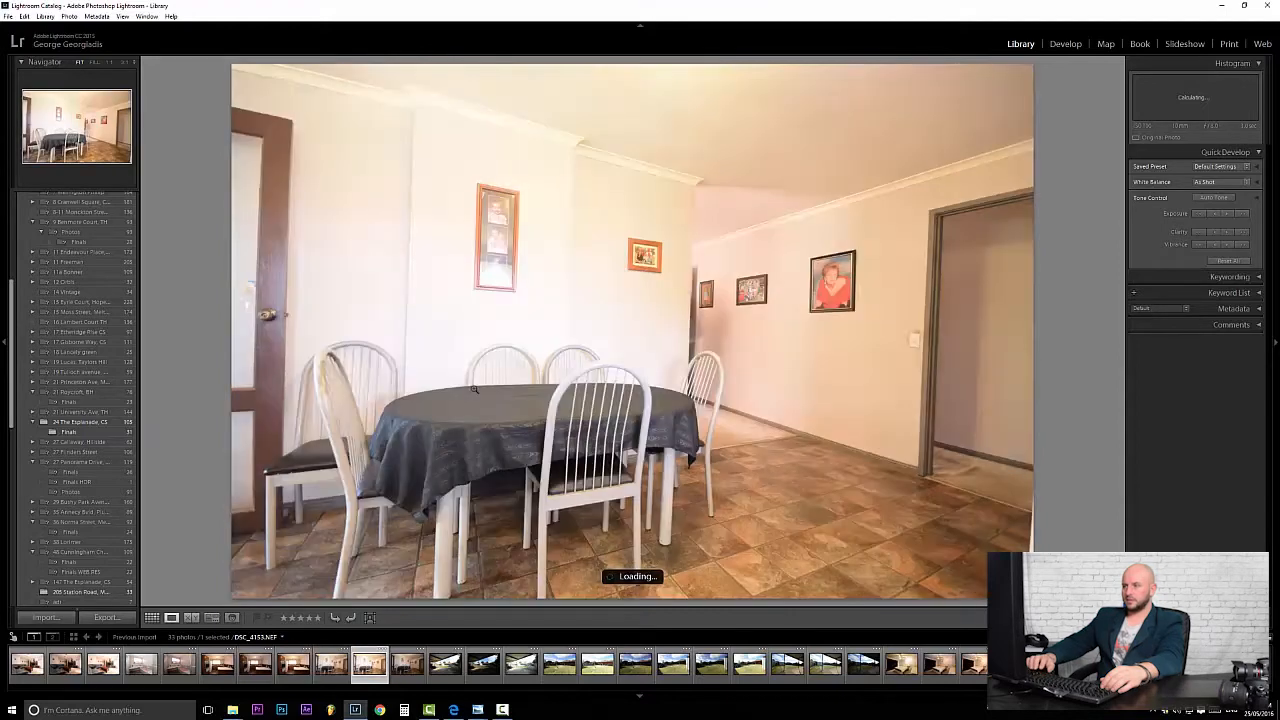
{"action": "key", "text": "Right"}
{"action": "key", "text": "Left"}
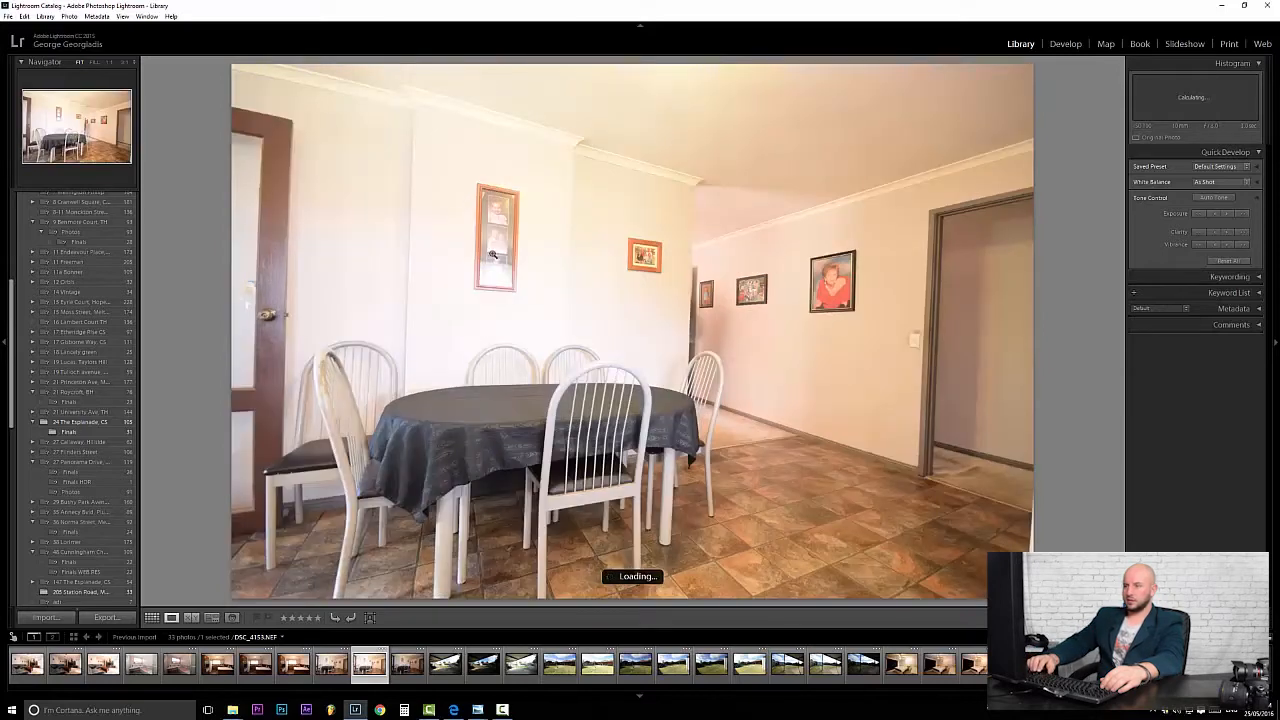
{"action": "key", "text": "Right"}
{"action": "key", "text": "Right"}
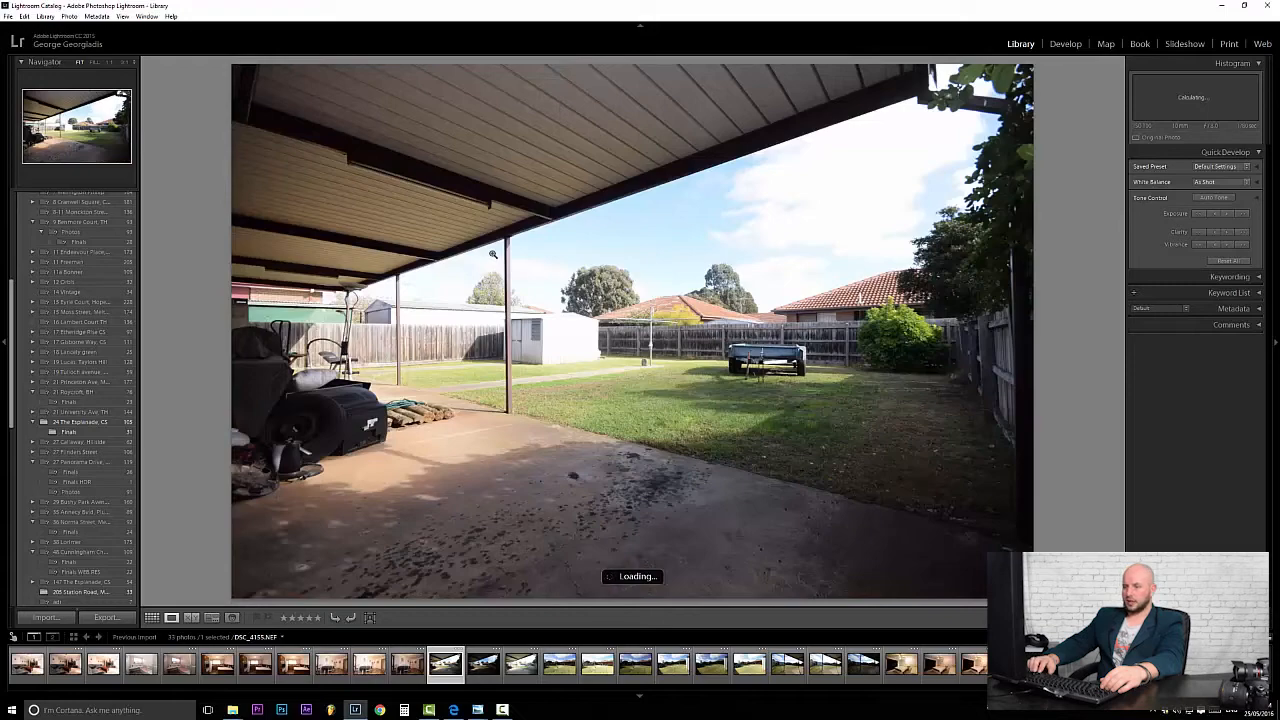
{"action": "key", "text": "Right"}
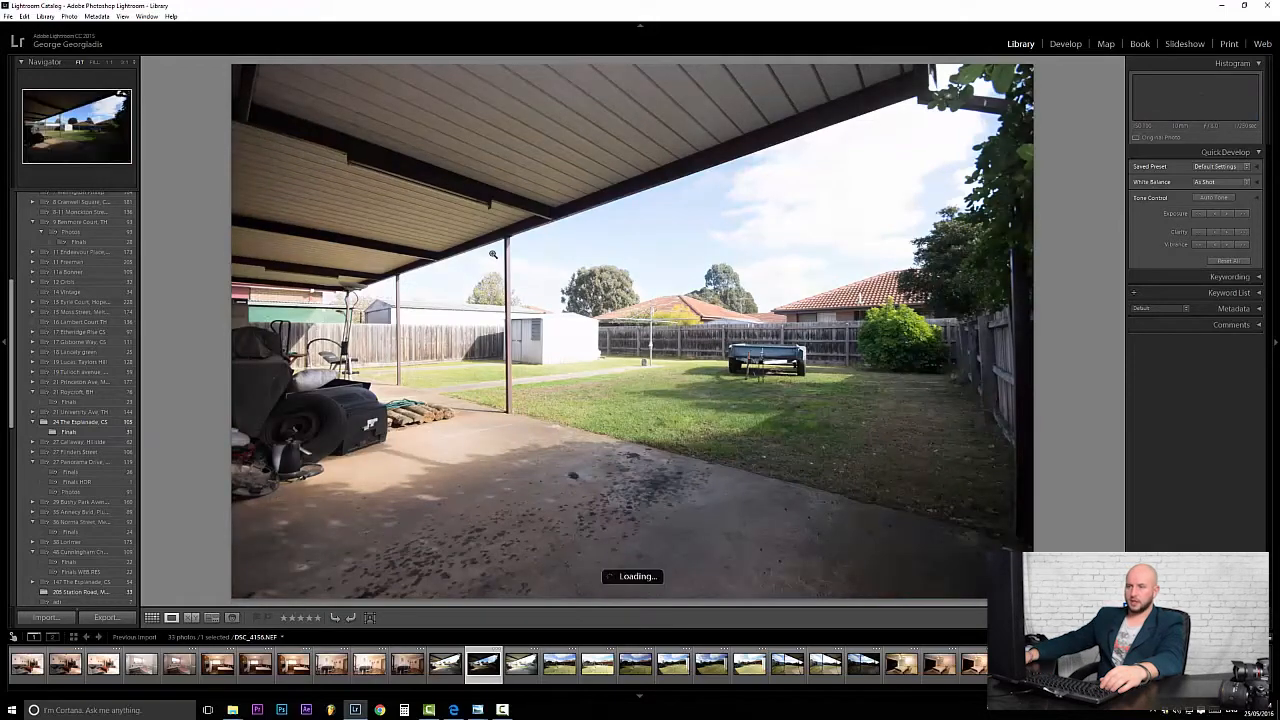
{"action": "key", "text": "Right"}
{"action": "key", "text": "Right"}
{"action": "key", "text": "Right"}
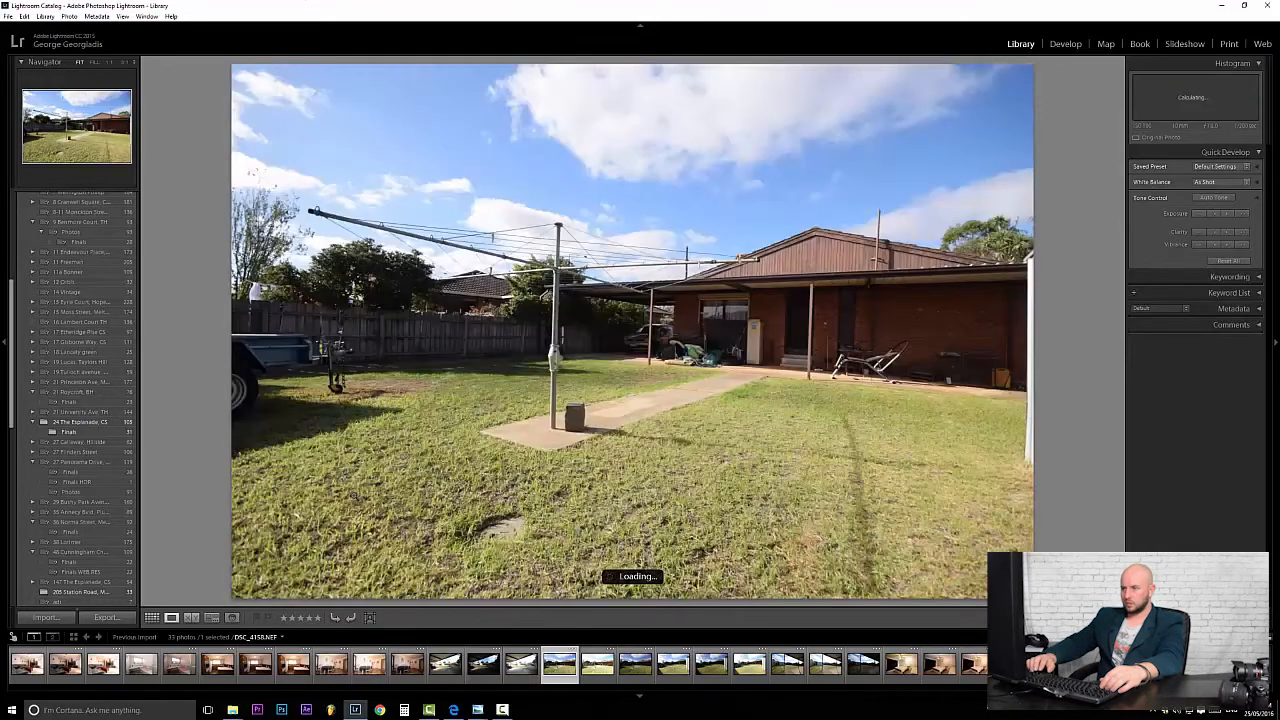
{"action": "key", "text": "Right"}
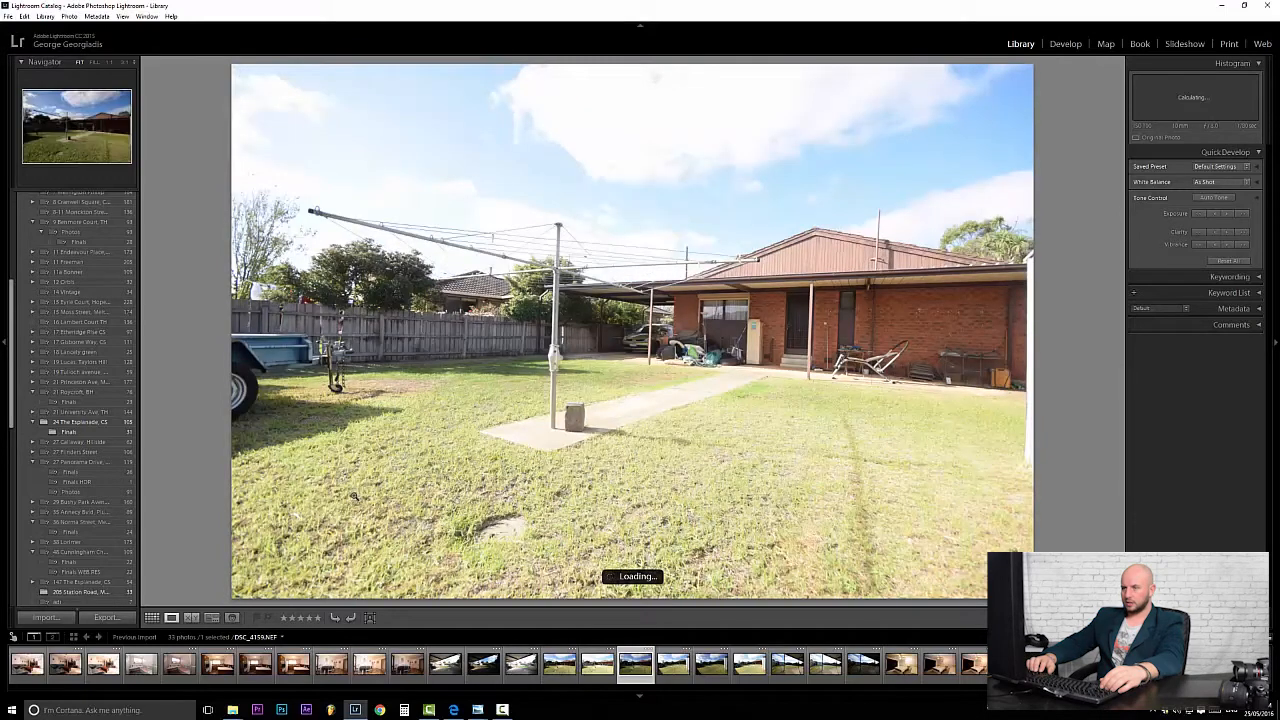
{"action": "key", "text": "Right"}
{"action": "key", "text": "Right"}
{"action": "key", "text": "Right"}
{"action": "key", "text": "Right"}
{"action": "key", "text": "Right"}
{"action": "key", "text": "Right"}
{"action": "key", "text": "Right"}
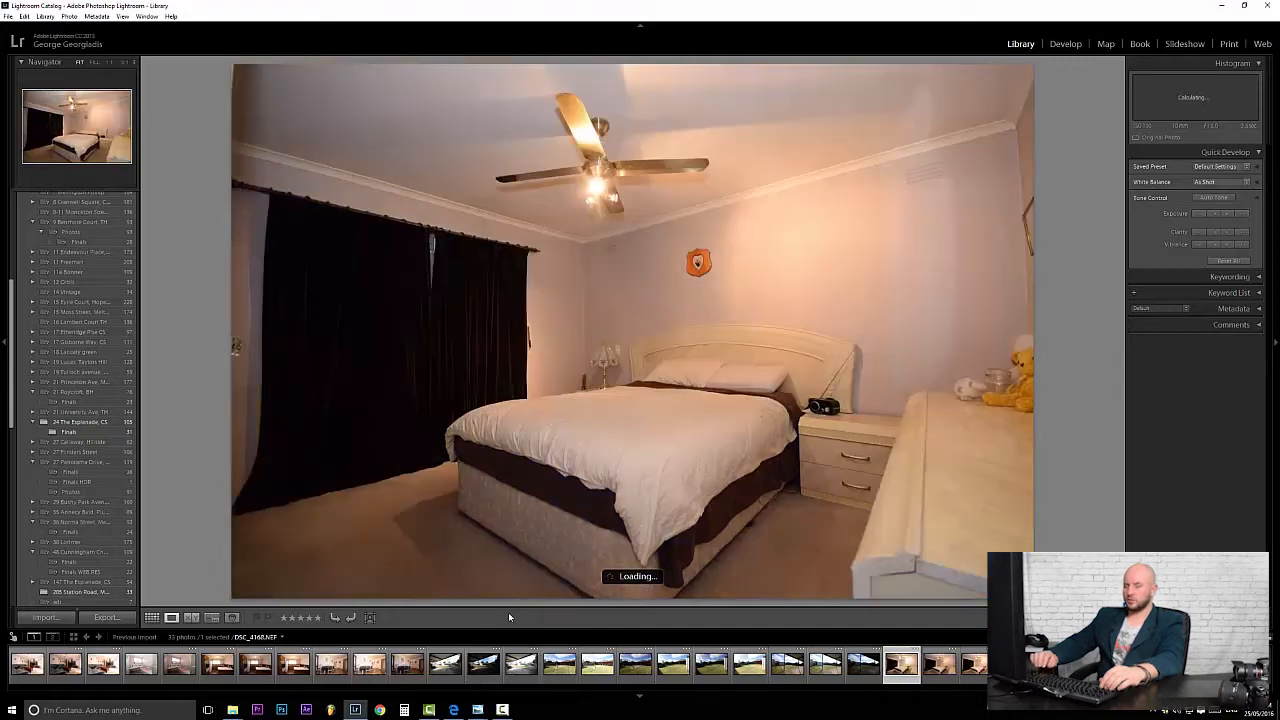
Step back to compare the bracketed covered-patio exposures.
{"action": "key", "text": "Left"}
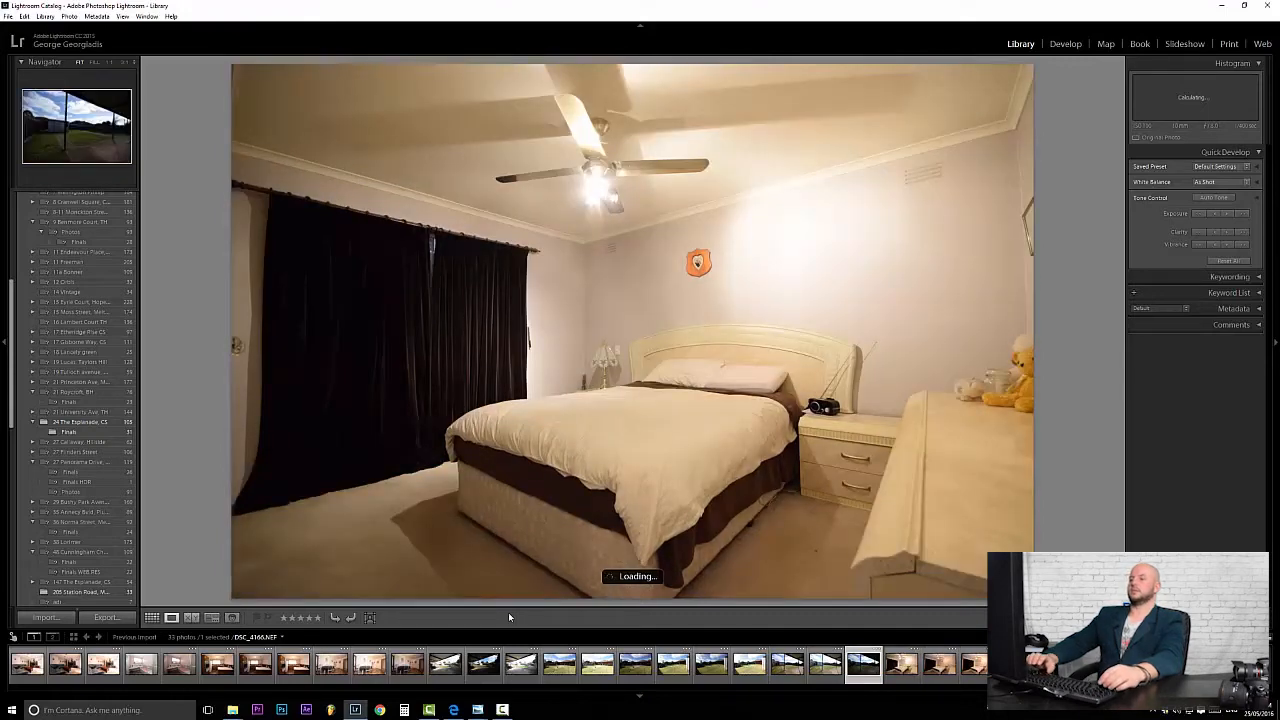
{"action": "key", "text": "Right"}
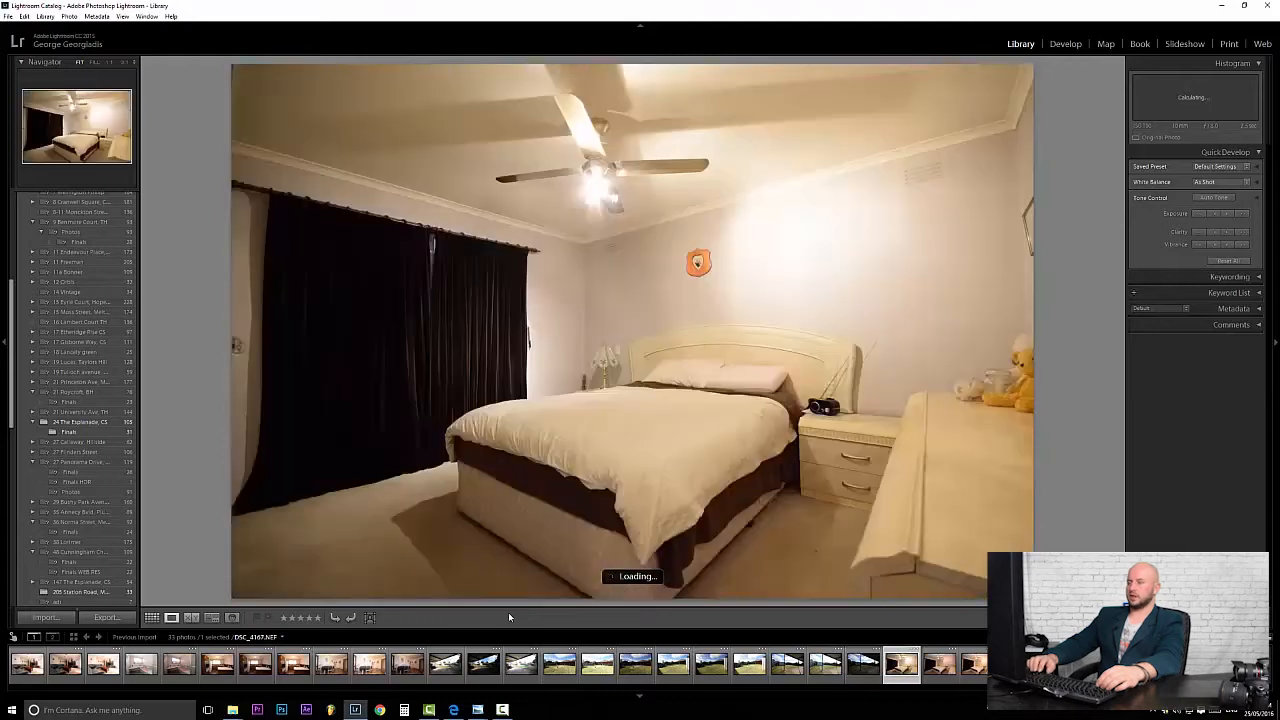
{"action": "key", "text": "Right"}
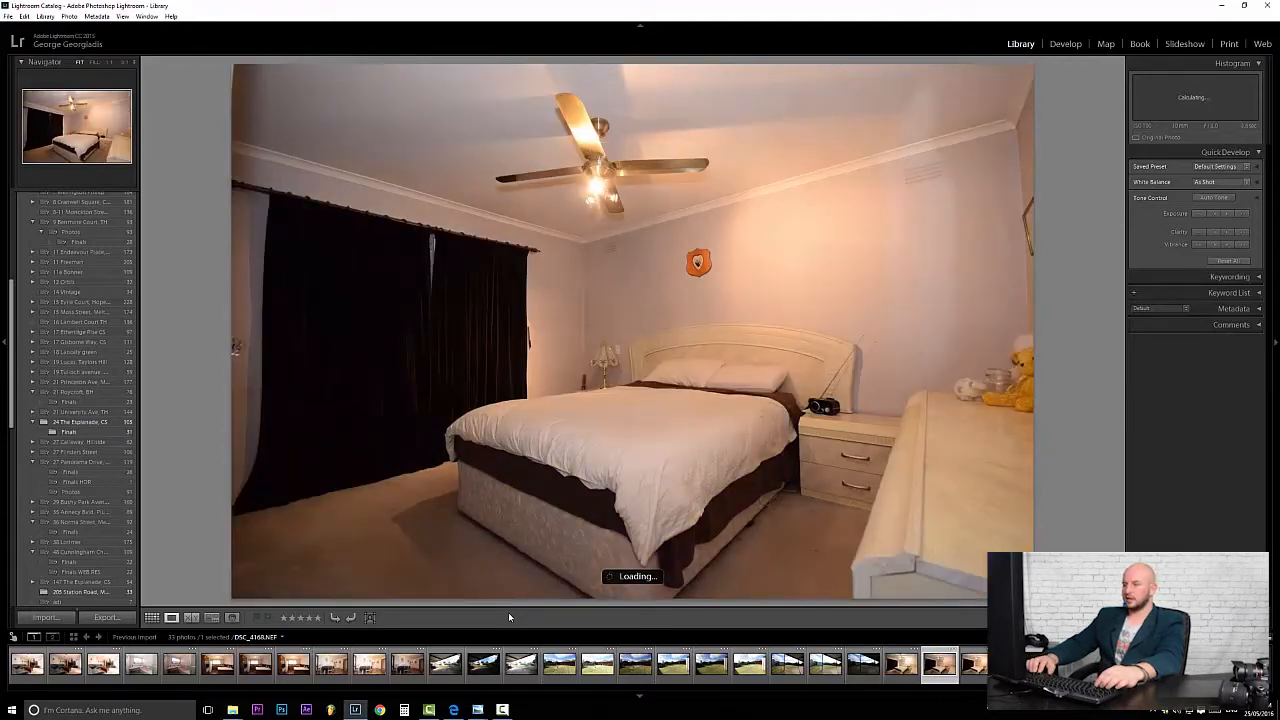
{"action": "key", "text": "Left"}
{"action": "key", "text": "Left"}
{"action": "key", "text": "Left"}
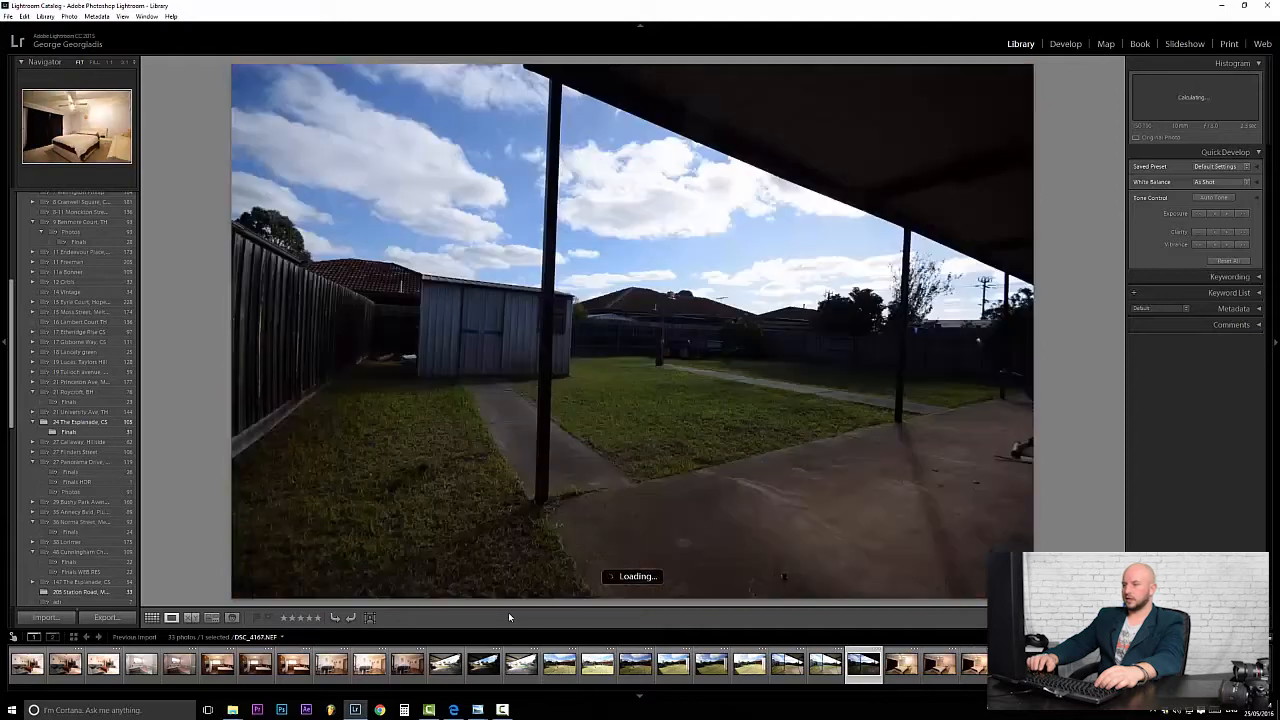
{"action": "key", "text": "Left"}
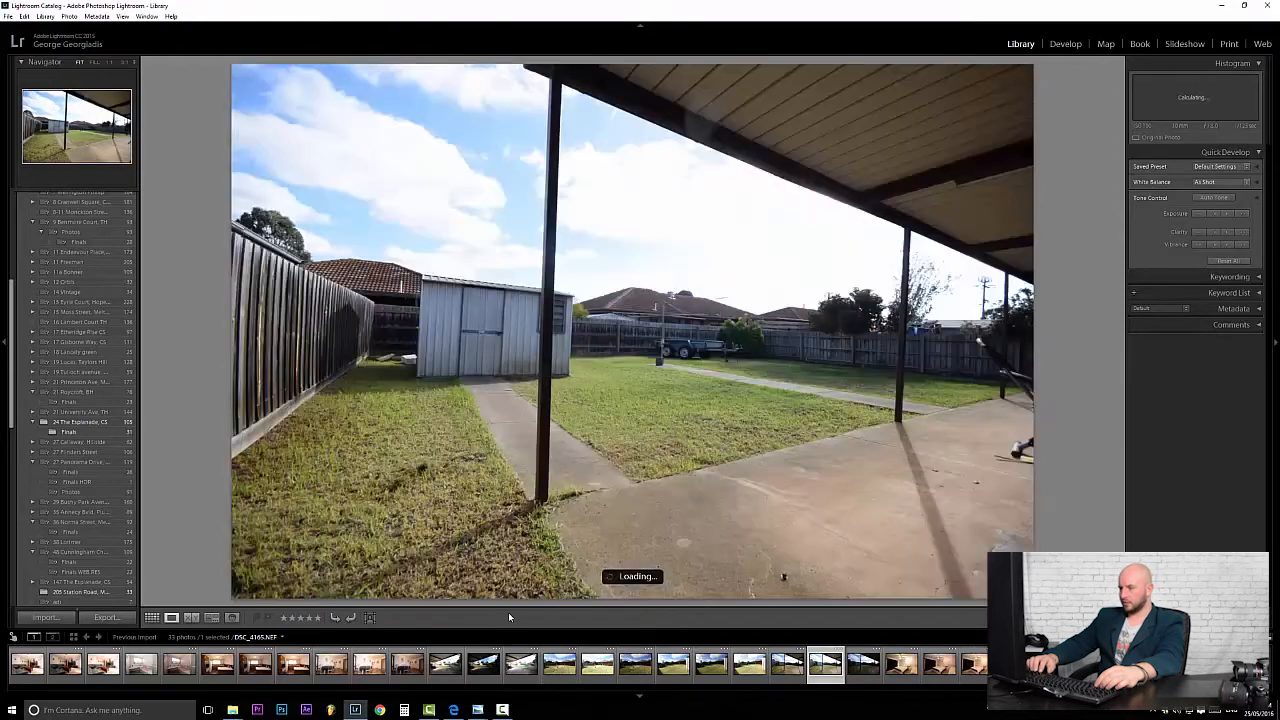
{"action": "key", "text": "Left"}
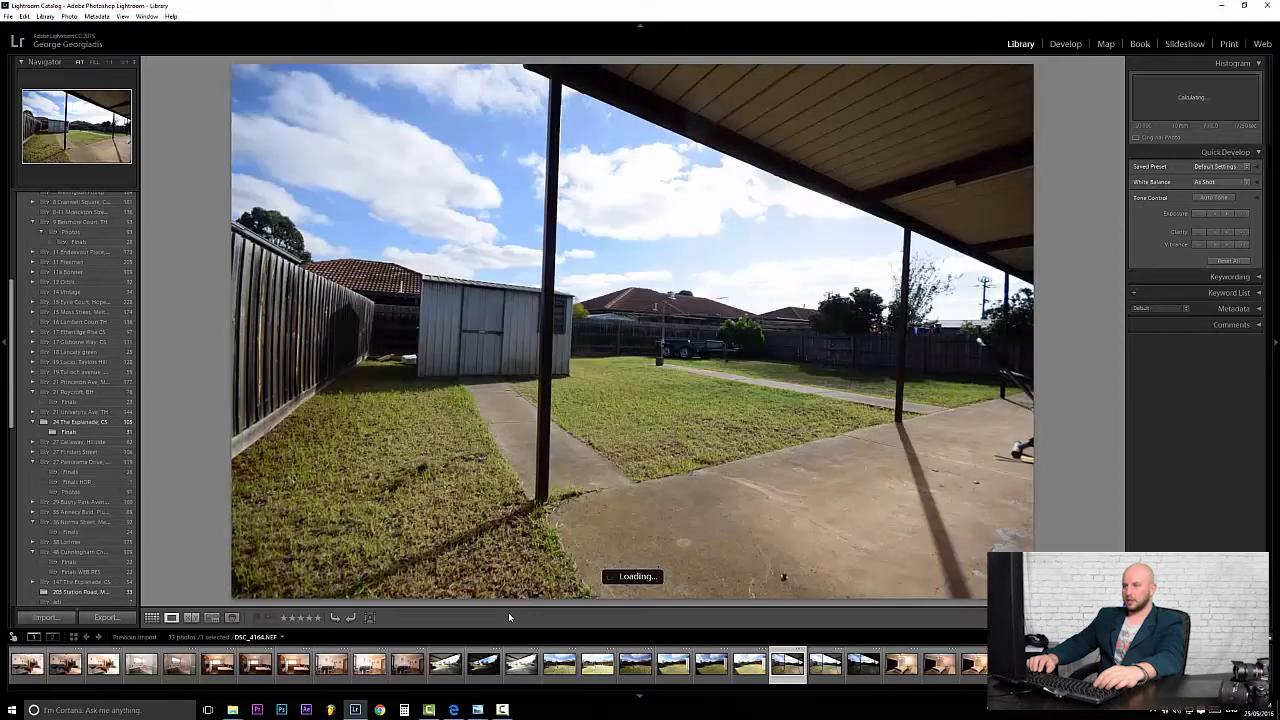
{"action": "key", "text": "Right"}
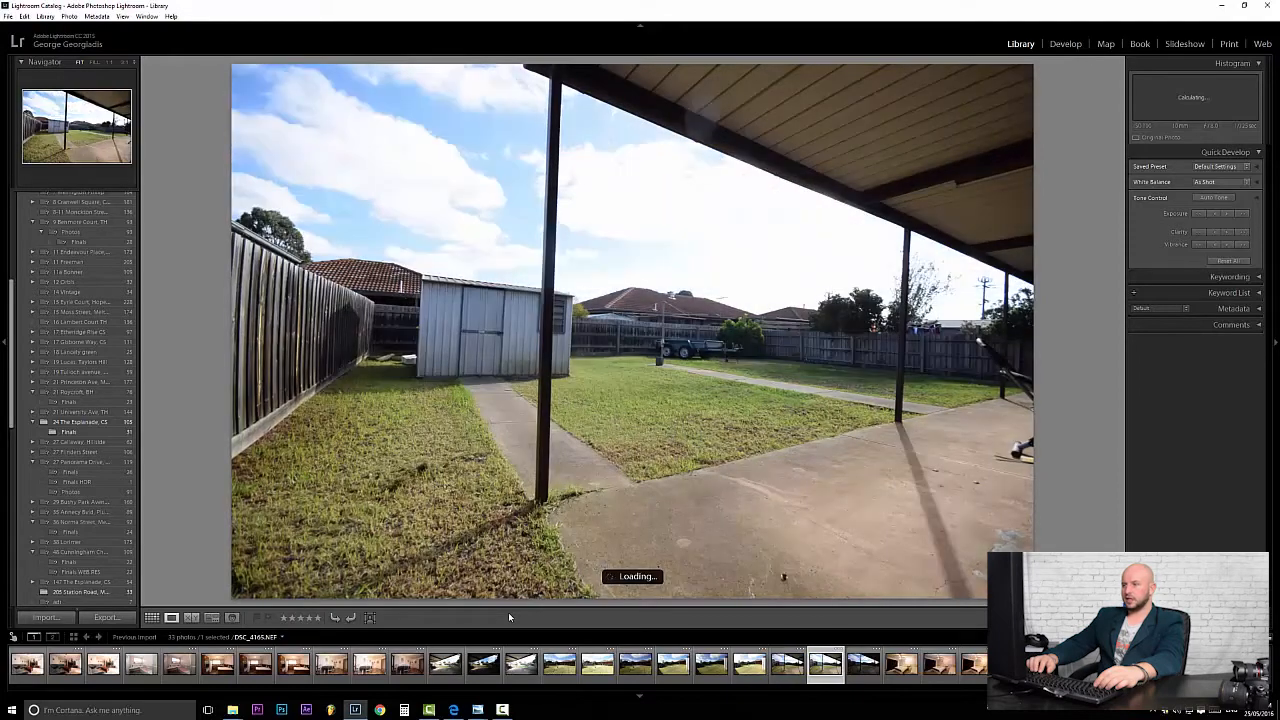
{"action": "key", "text": "Right"}
{"action": "key", "text": "Left"}
{"action": "key", "text": "Left"}
{"action": "key", "text": "Left"}
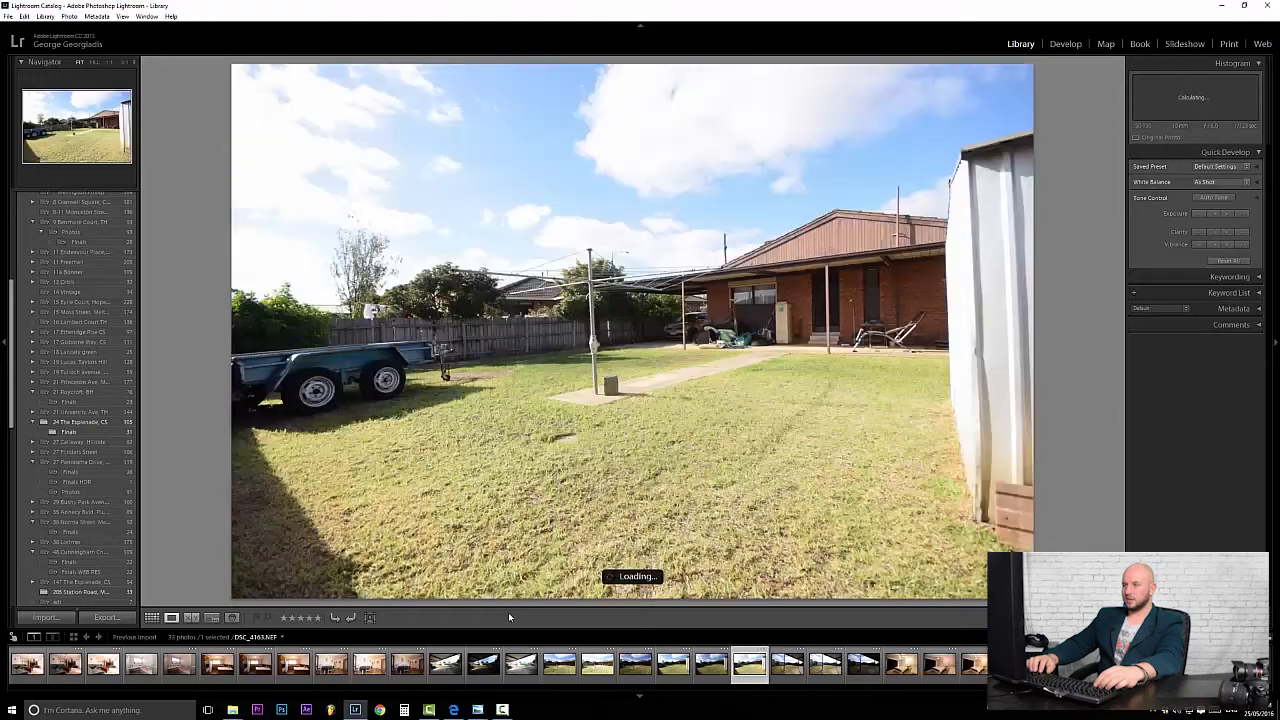
{"action": "key", "text": "Left"}
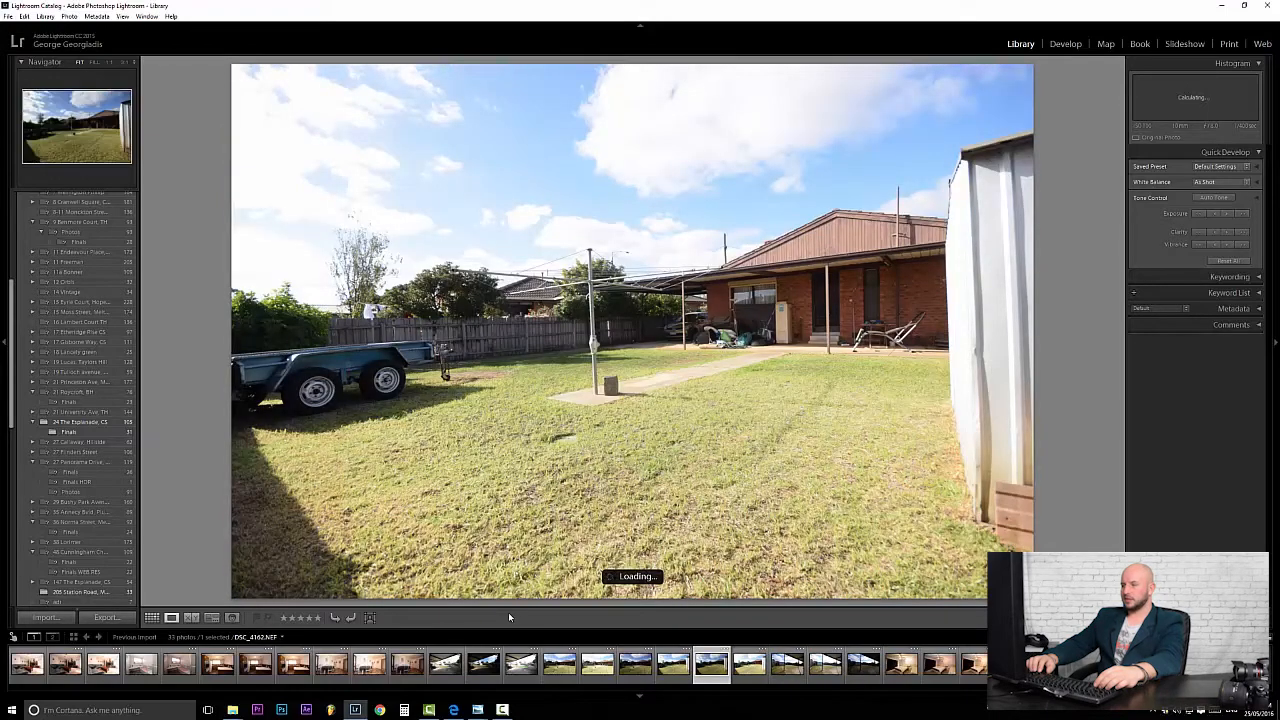
Move ahead through the patio photo and compare the bedroom exposures.
{"action": "key", "text": "Right"}
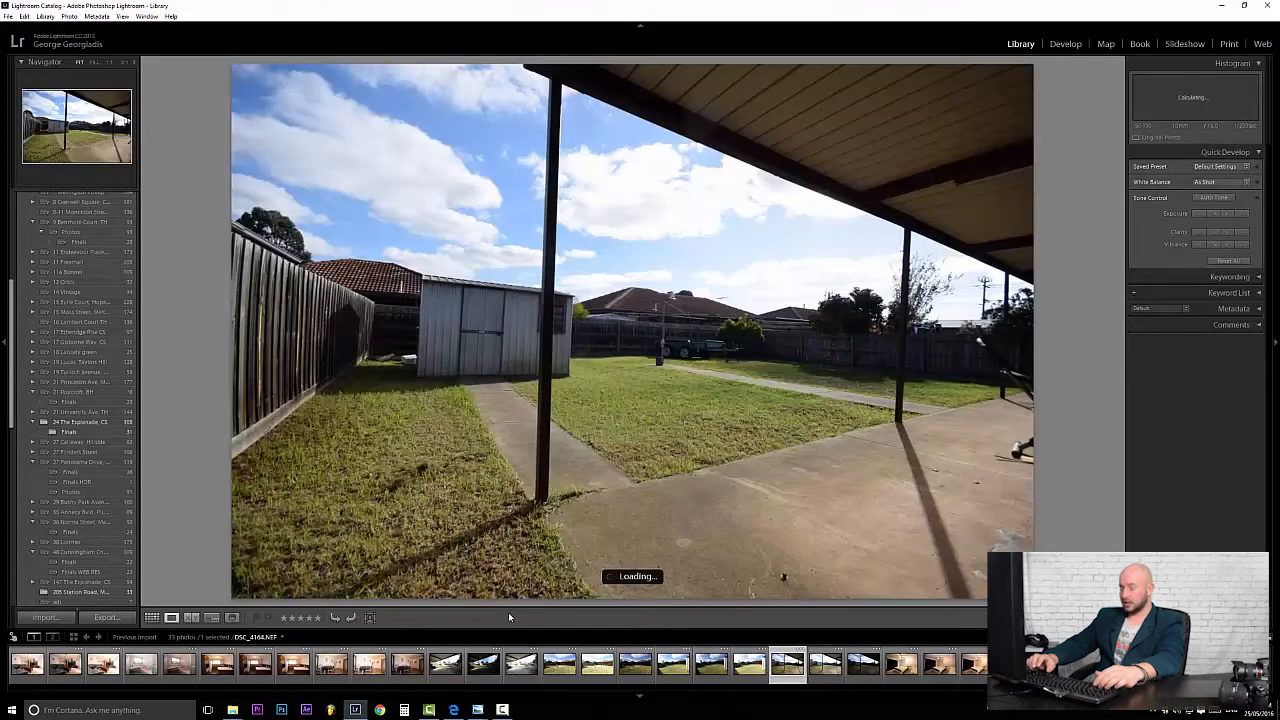
{"action": "key", "text": "Right"}
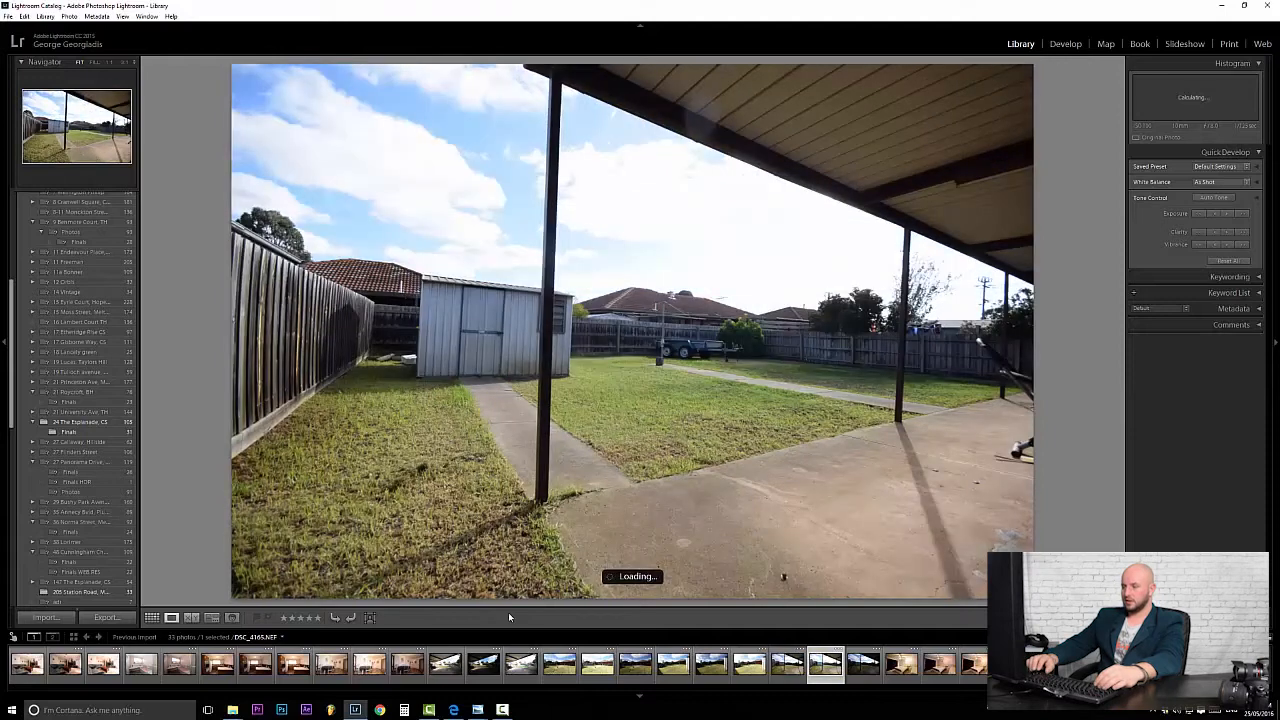
{"action": "key", "text": "Right"}
{"action": "key", "text": "Right"}
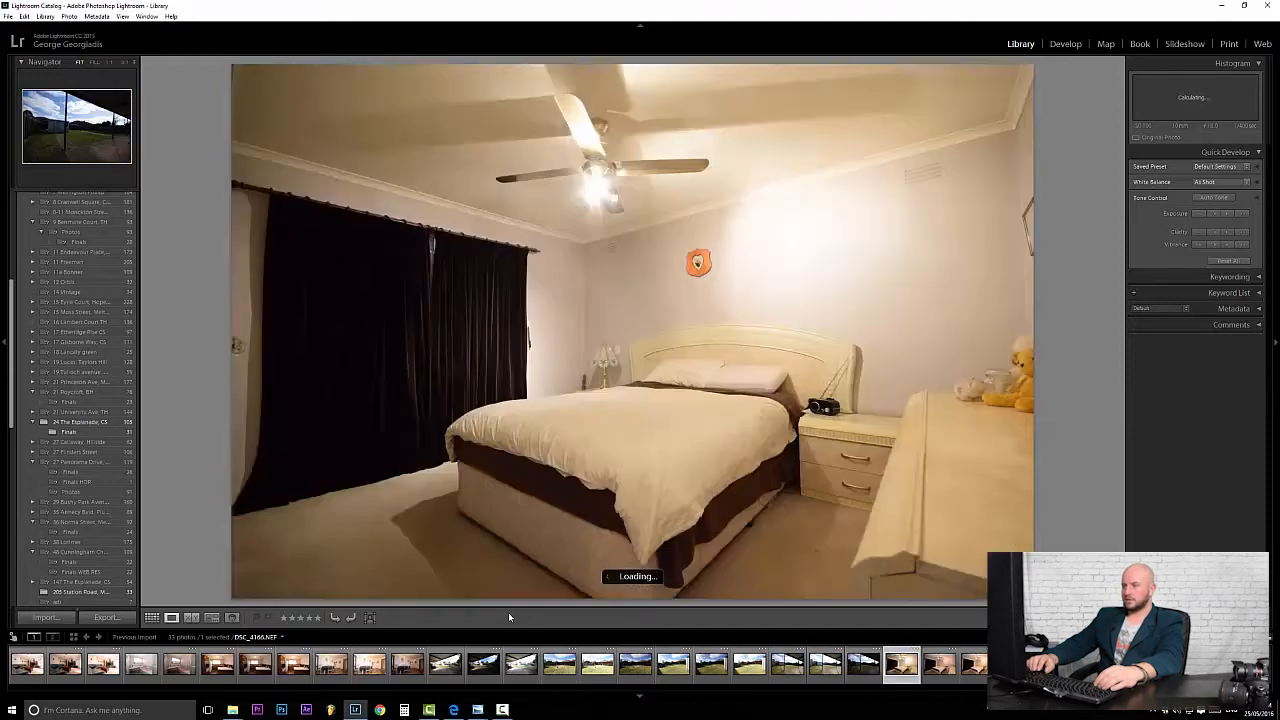
{"action": "key", "text": "Right"}
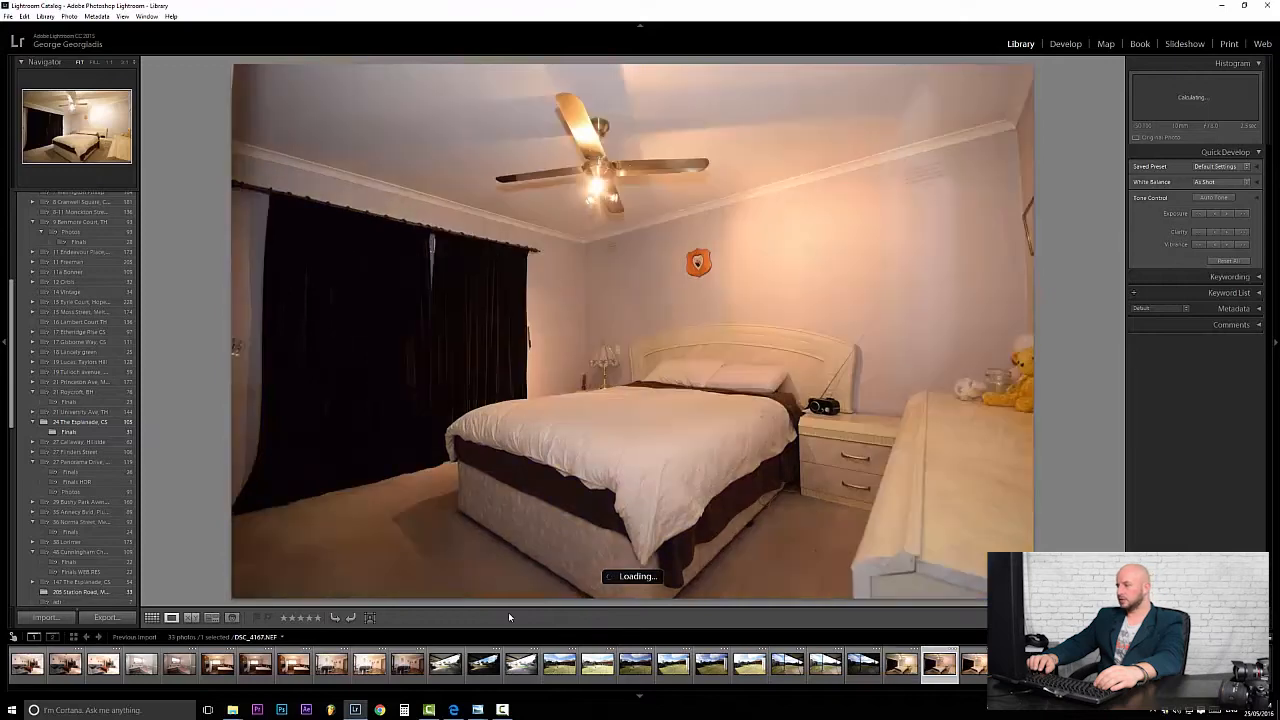
{"action": "key", "text": "Right"}
{"action": "key", "text": "Right"}
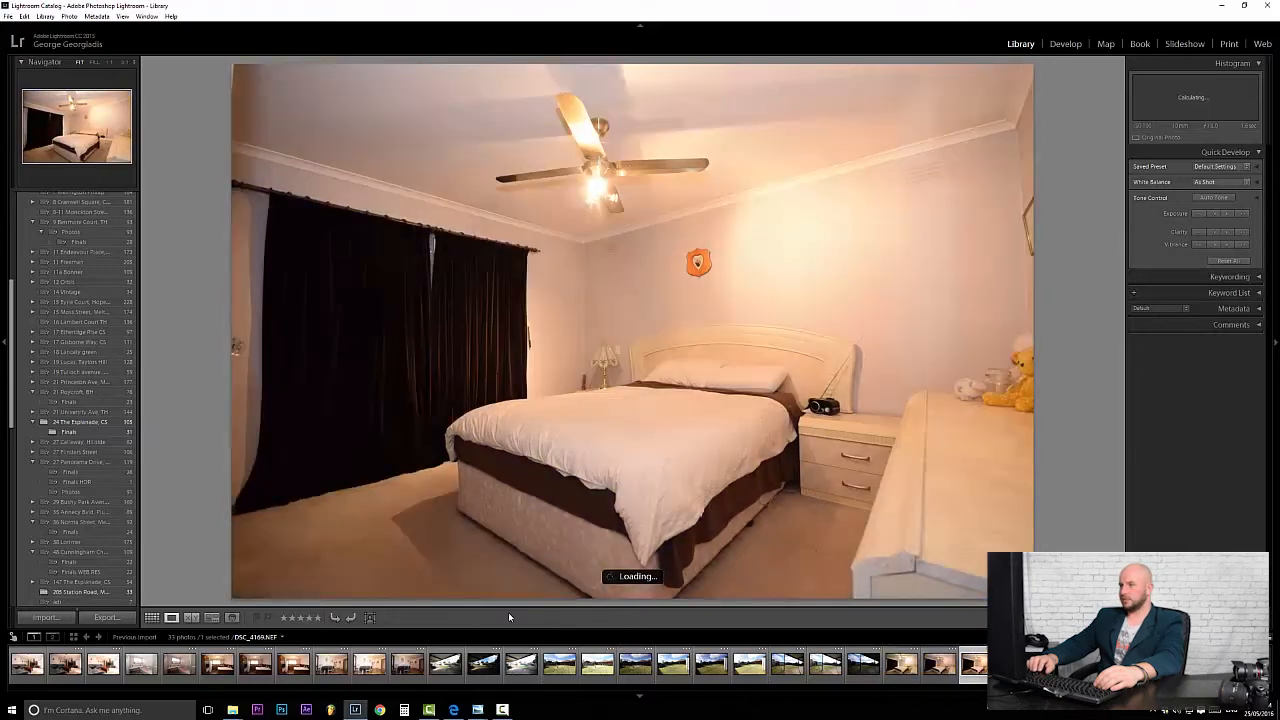
{"action": "key", "text": "Right"}
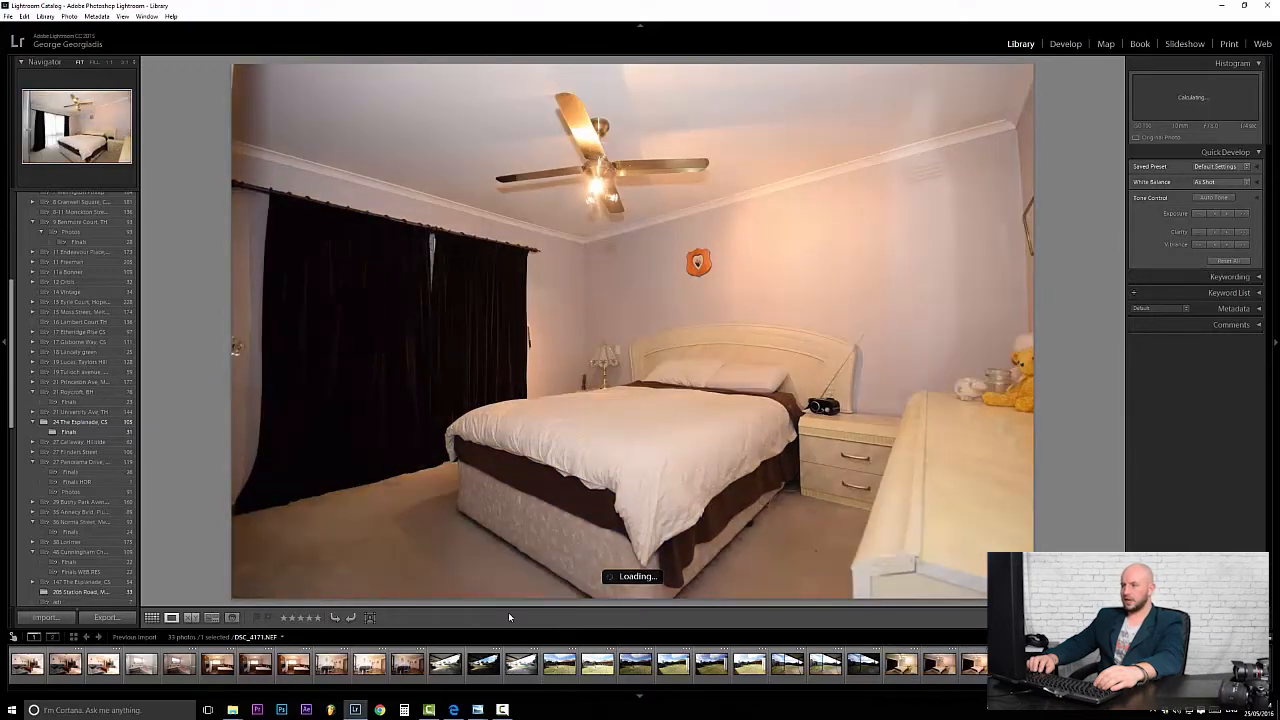
{"action": "key", "text": "Left"}
{"action": "key", "text": "Right"}
{"action": "key", "text": "Left"}
{"action": "key", "text": "Right"}
{"action": "key", "text": "Left"}
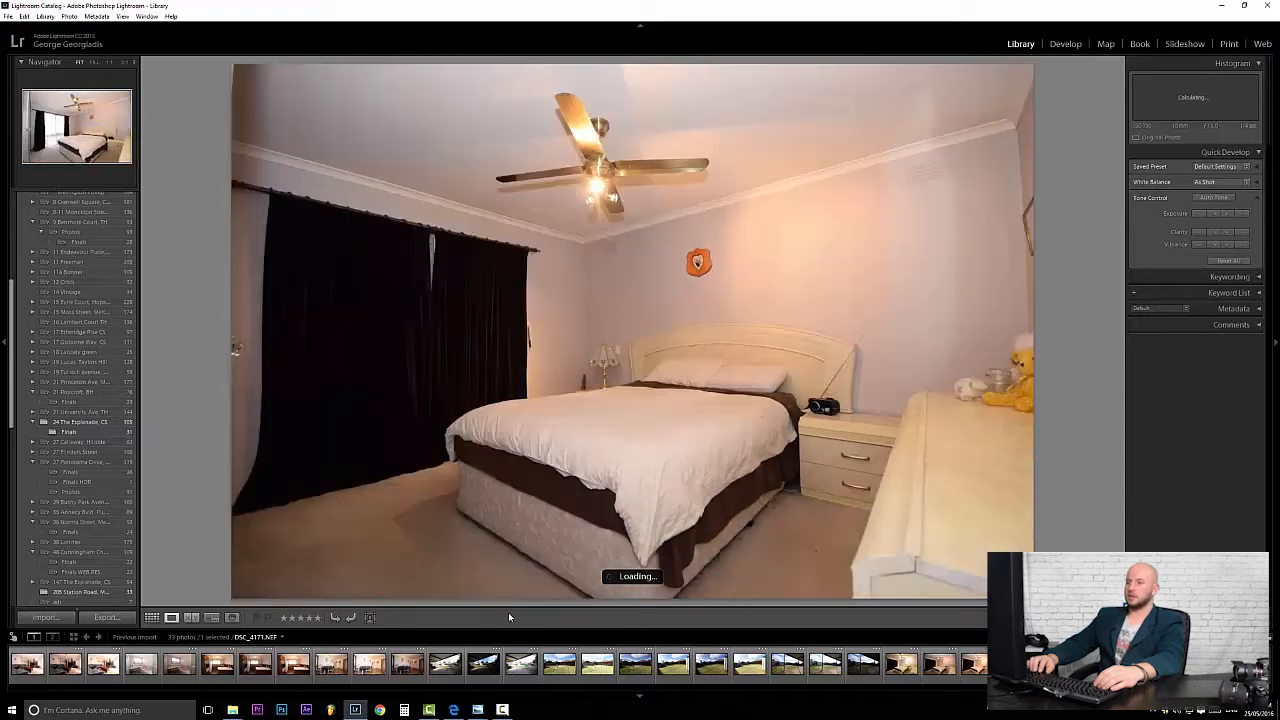
{"action": "key", "text": "Right"}
{"action": "key", "text": "Right"}
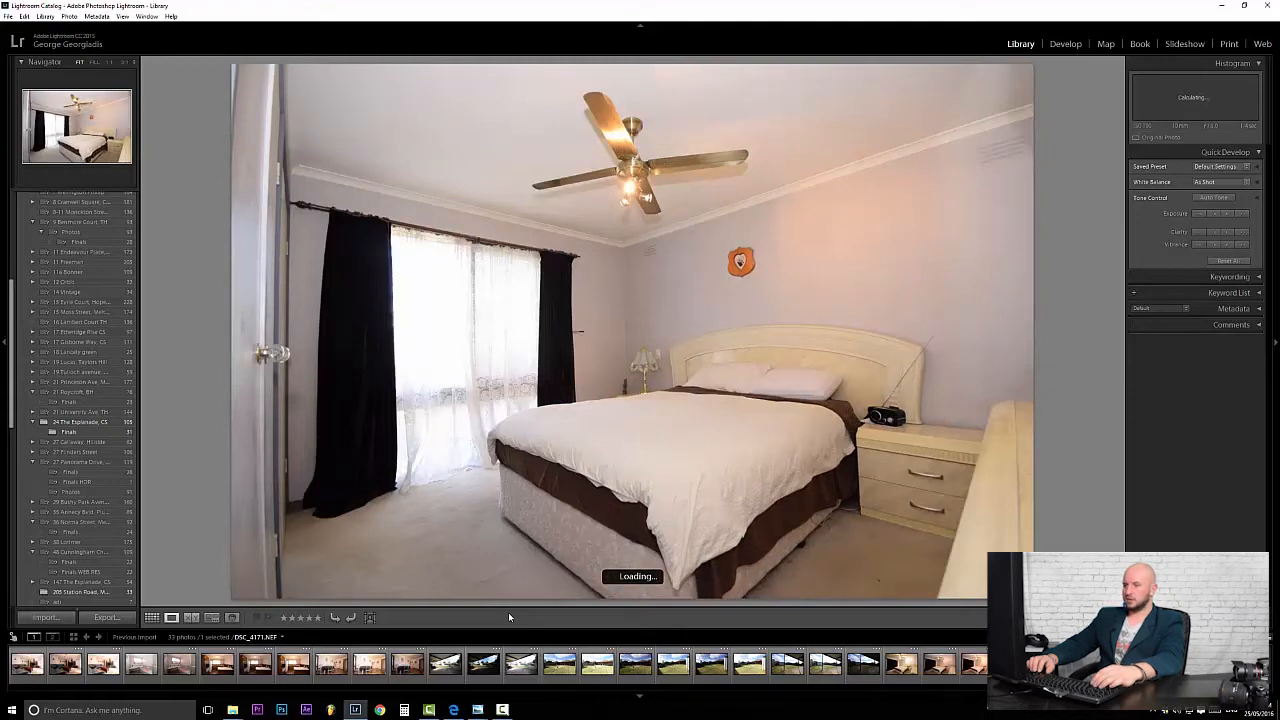
{"action": "key", "text": "Right"}
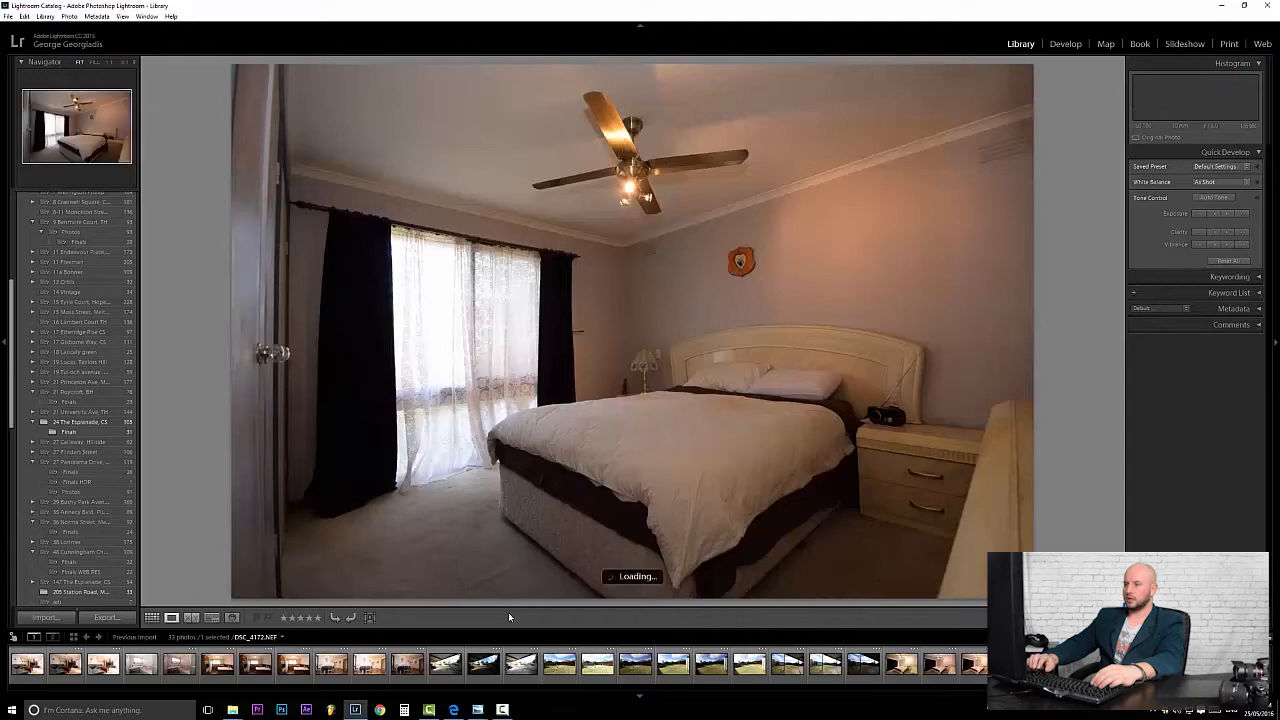
{"action": "key", "text": "Right"}
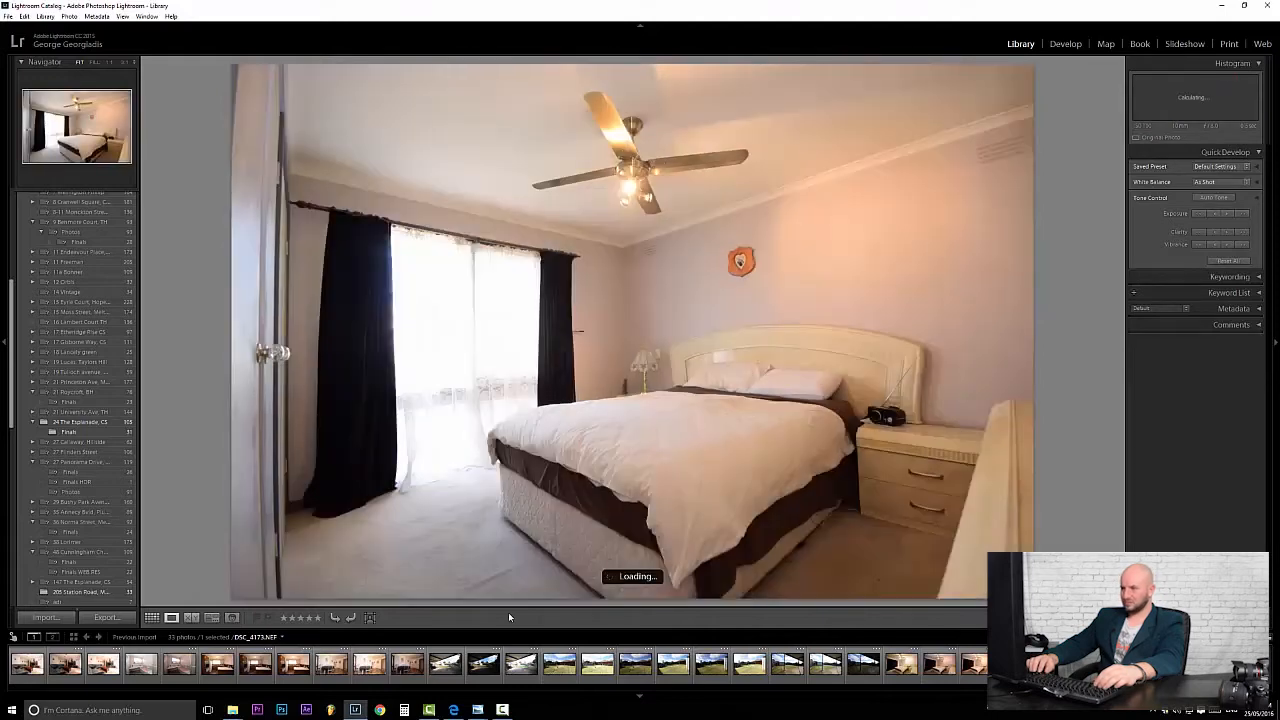
Compare the darker and brighter house-front exposures.
{"action": "key", "text": "Right"}
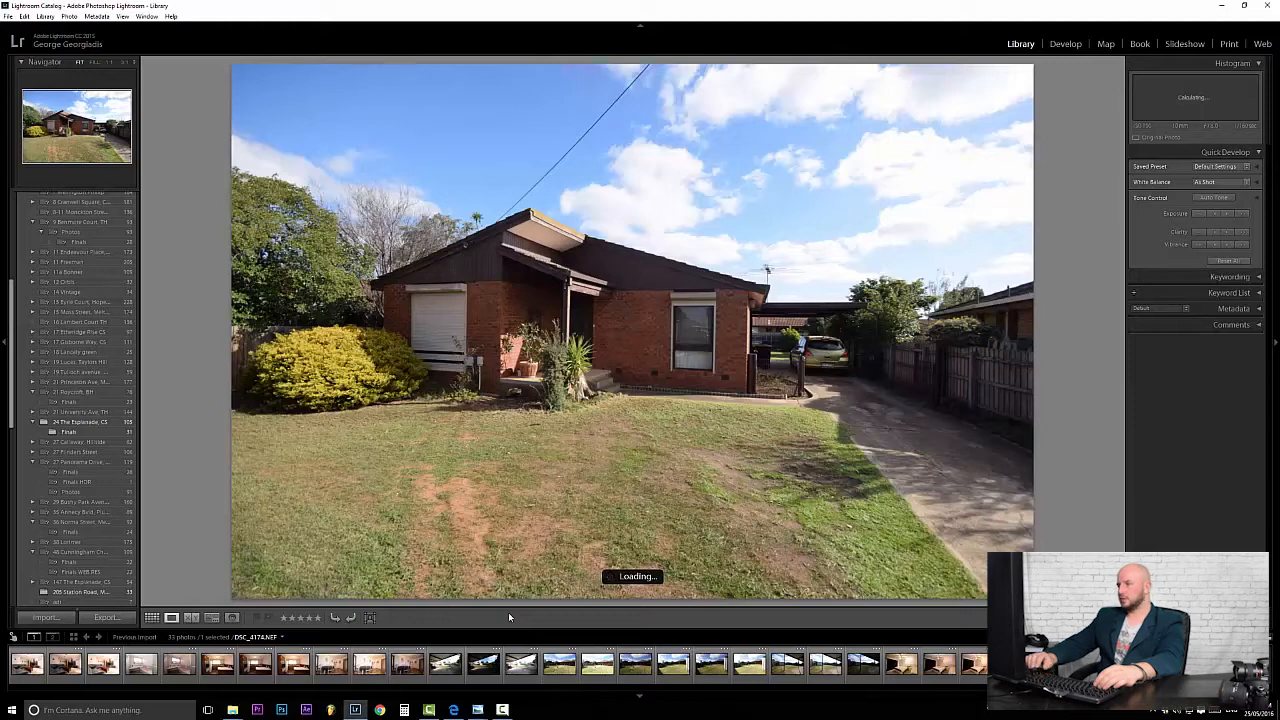
{"action": "key", "text": "Right"}
{"action": "key", "text": "Left"}
{"action": "key", "text": "Right"}
{"action": "key", "text": "Right"}
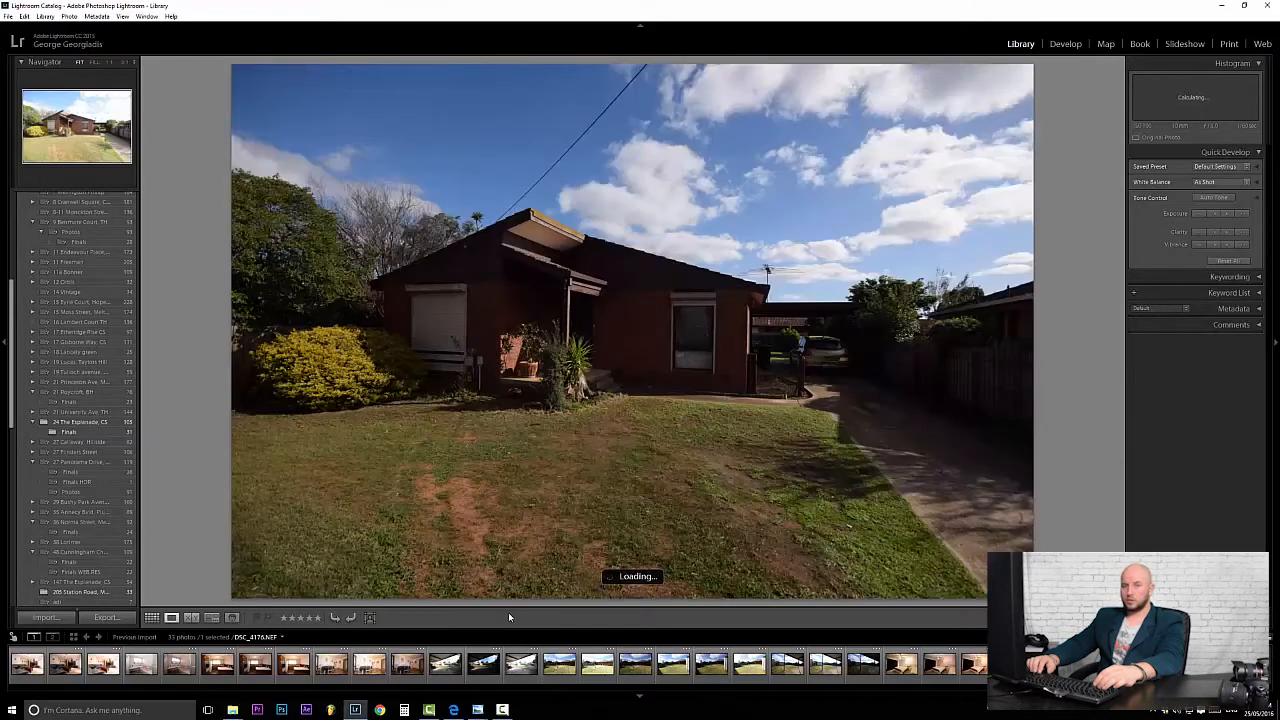
{"action": "key", "text": "Left"}
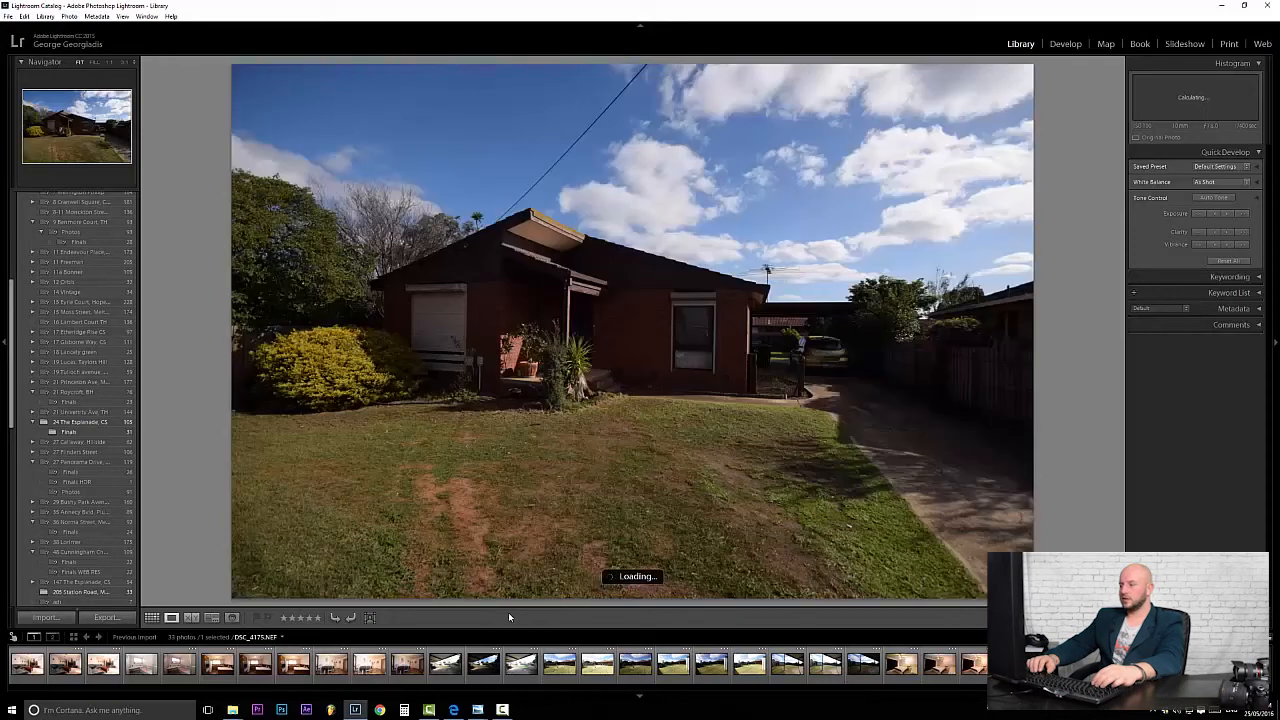
{"action": "key", "text": "Right"}
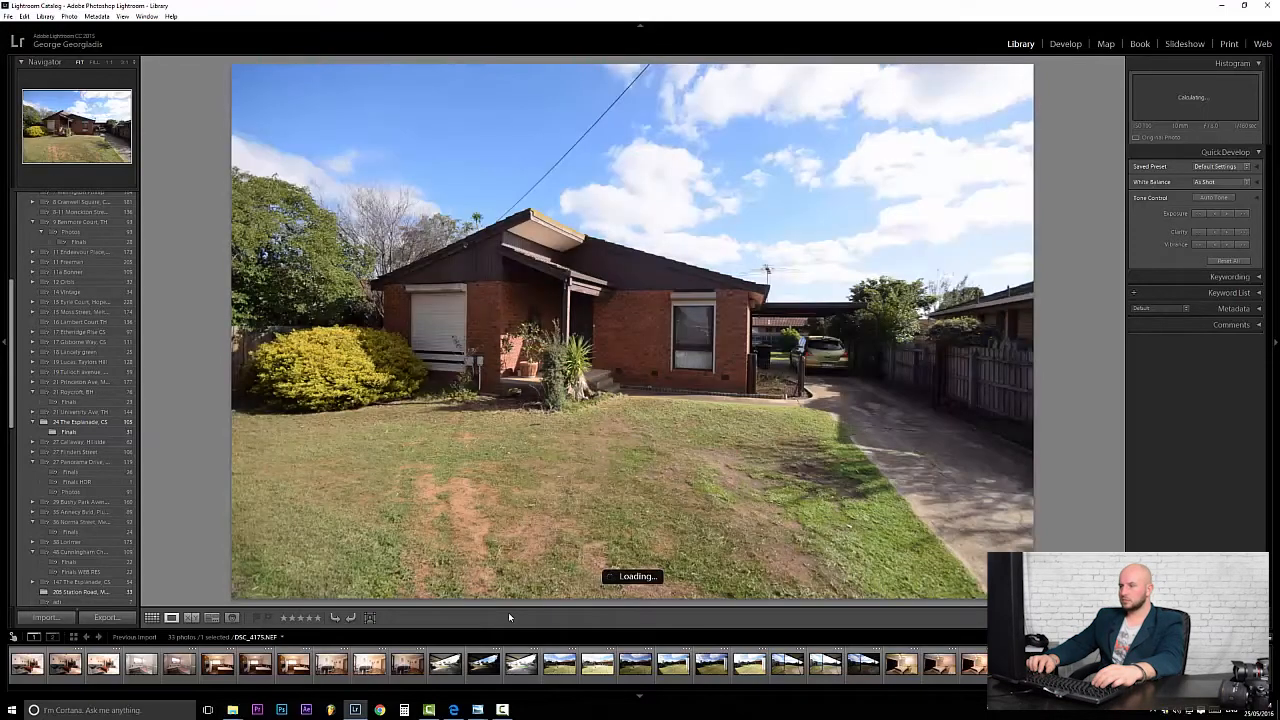
{"action": "key", "text": "Left"}
{"action": "key", "text": "Left"}
{"action": "key", "text": "Right"}
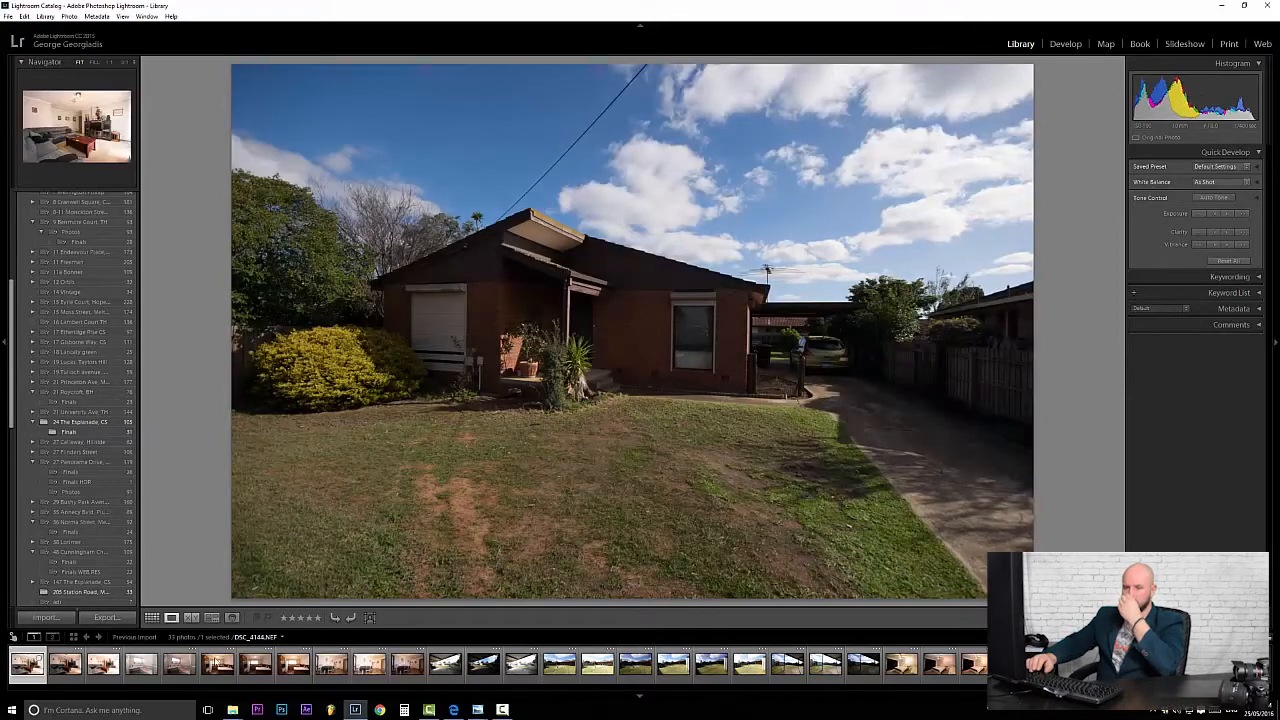
Compare the three living-room brackets, ending on the brightest exposure DSC_4146.
{"action": "key", "text": "Right"}
{"action": "key", "text": "Right"}
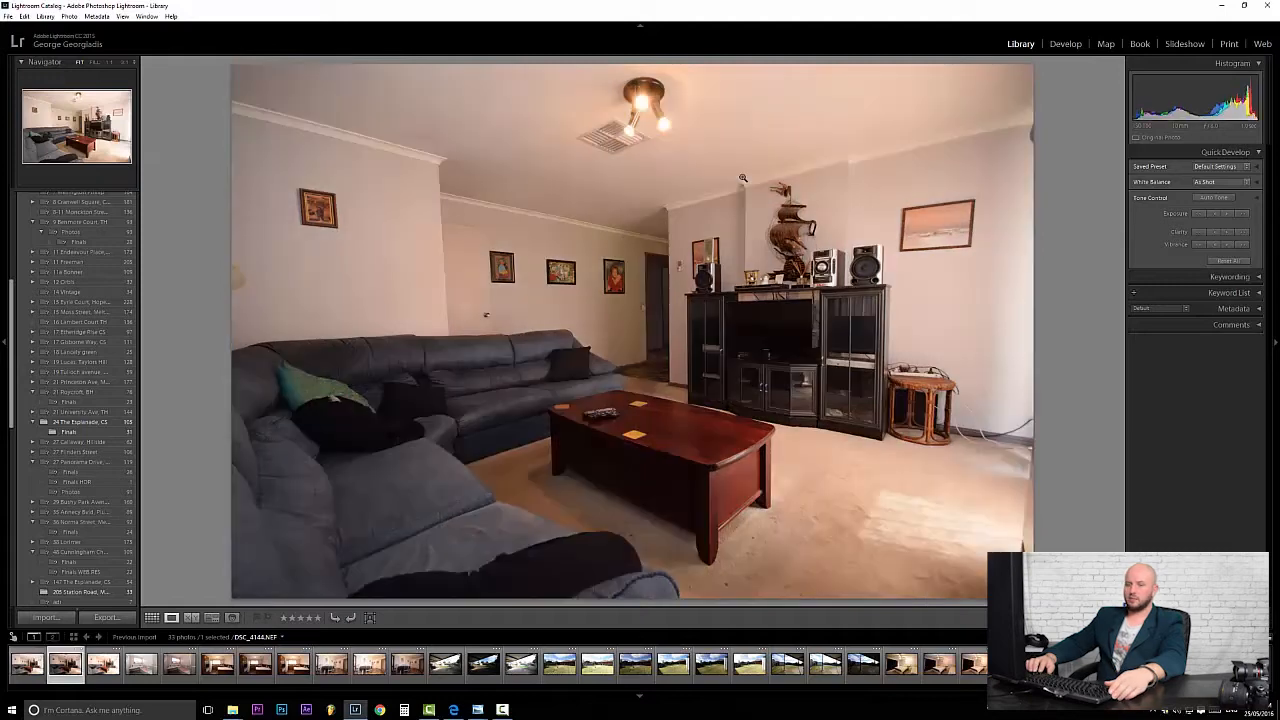
{"action": "key", "text": "Left"}
{"action": "key", "text": "Left"}
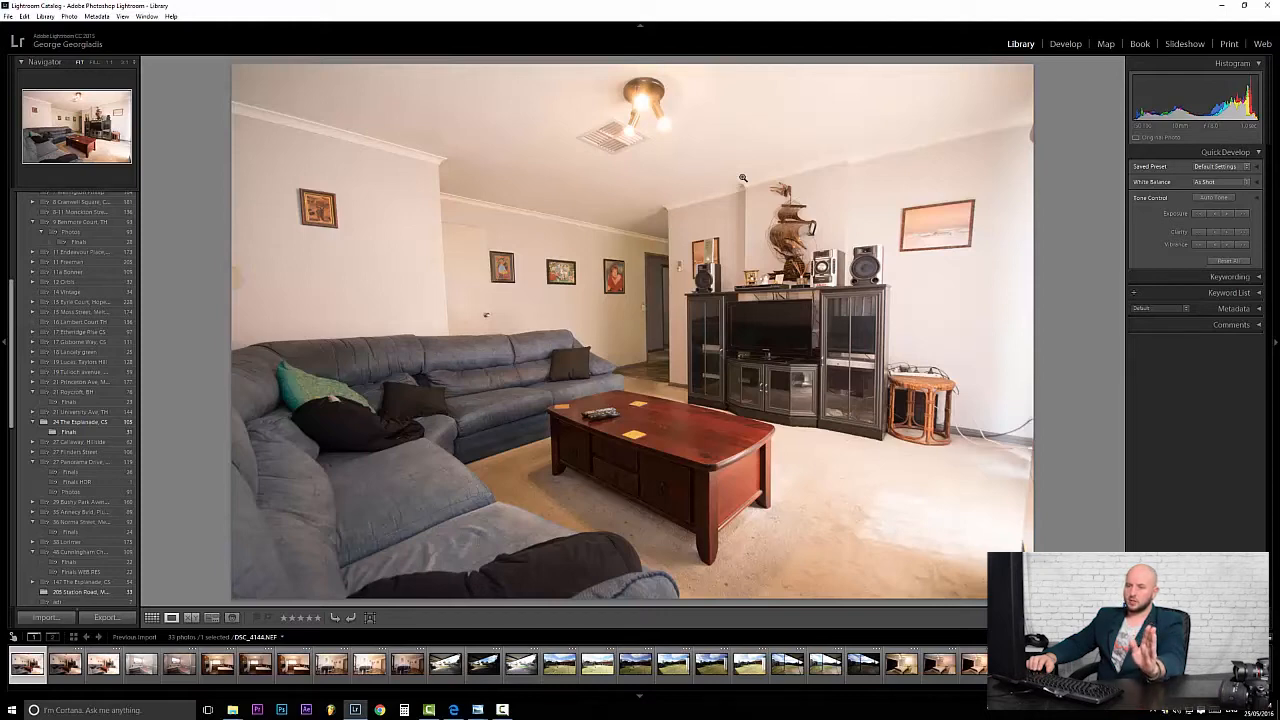
{"action": "key", "text": "Right"}
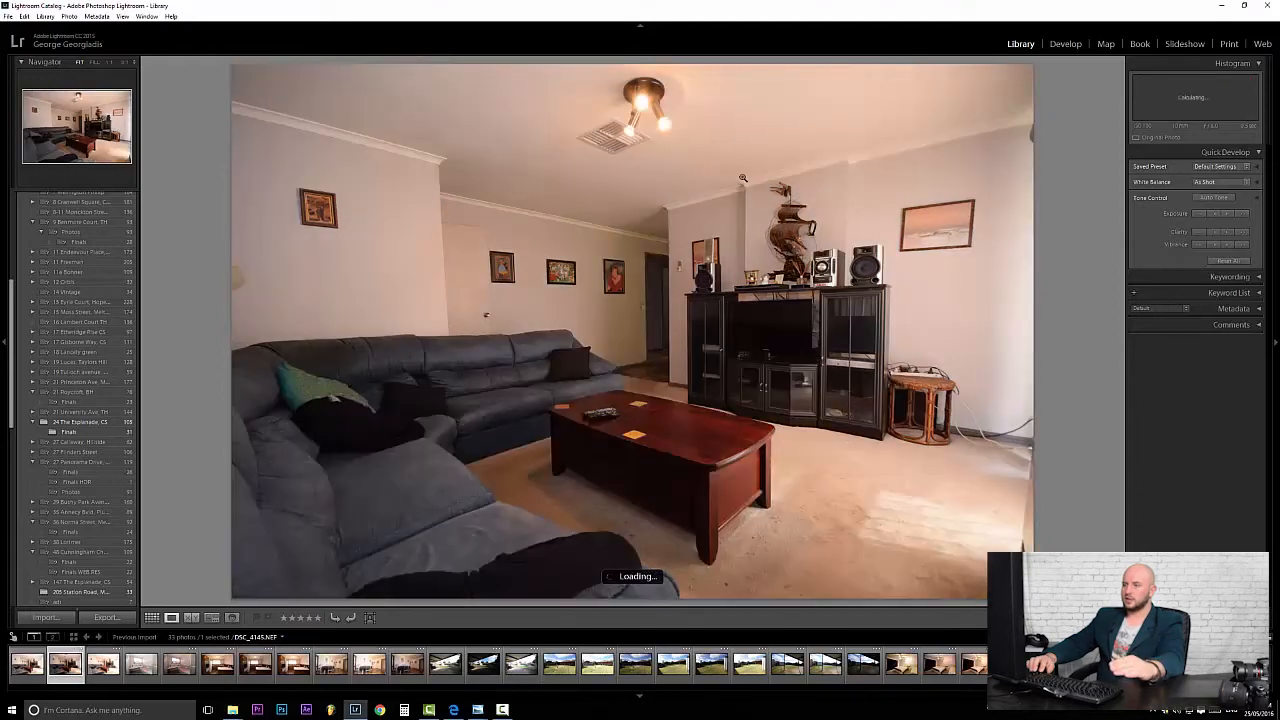
{"action": "key", "text": "Right"}
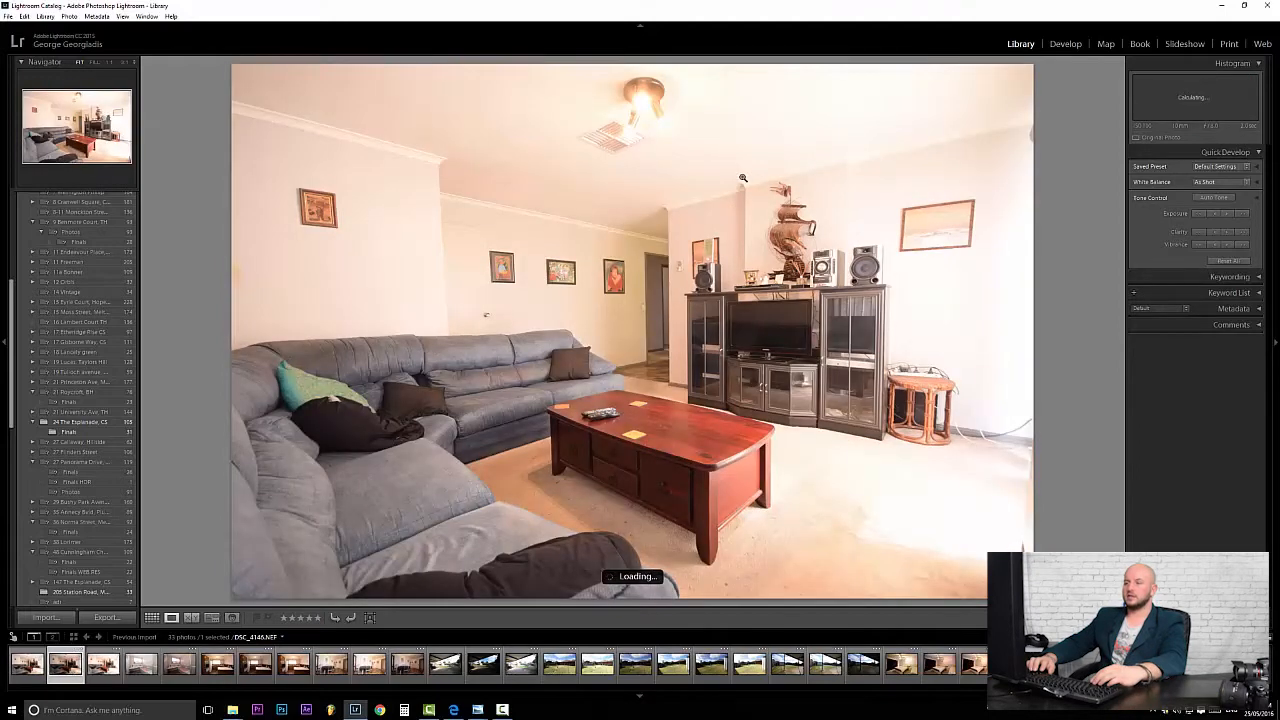
{"action": "key", "text": "Left"}
{"action": "key", "text": "Left"}
{"action": "key", "text": "Right"}
{"action": "key", "text": "Left"}
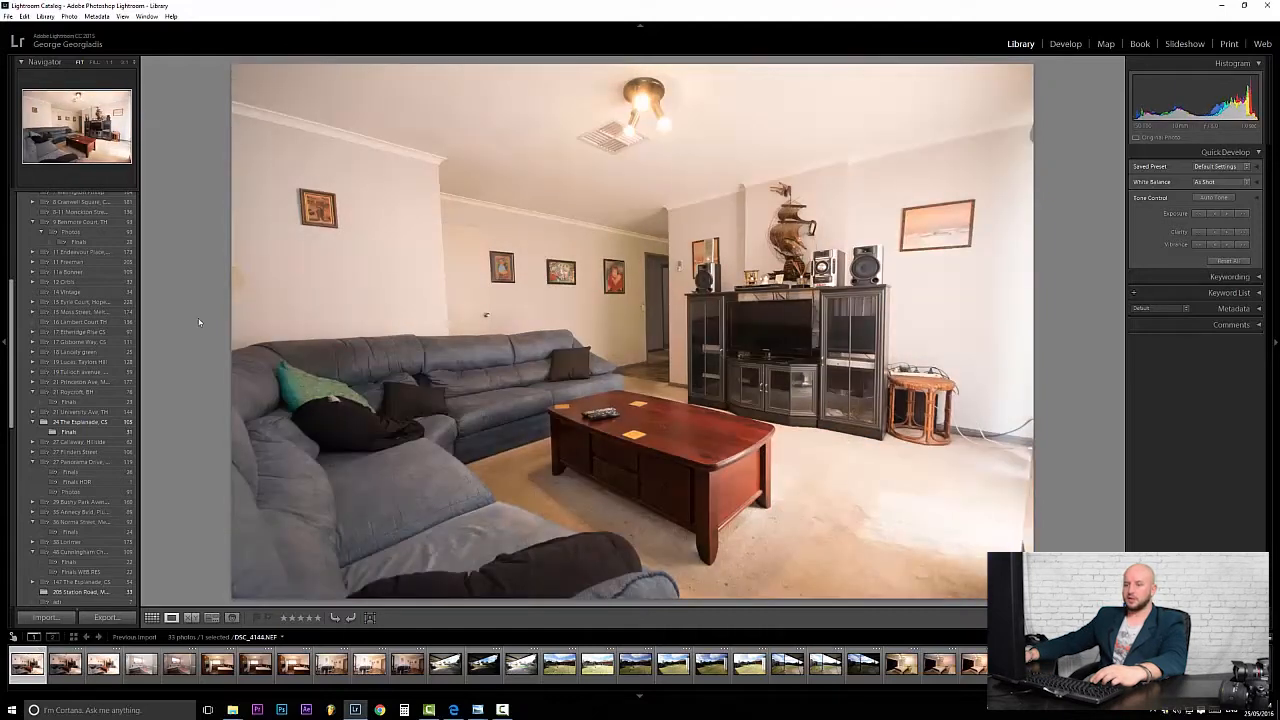
{"action": "key", "text": "Right"}
{"action": "key", "text": "Right"}
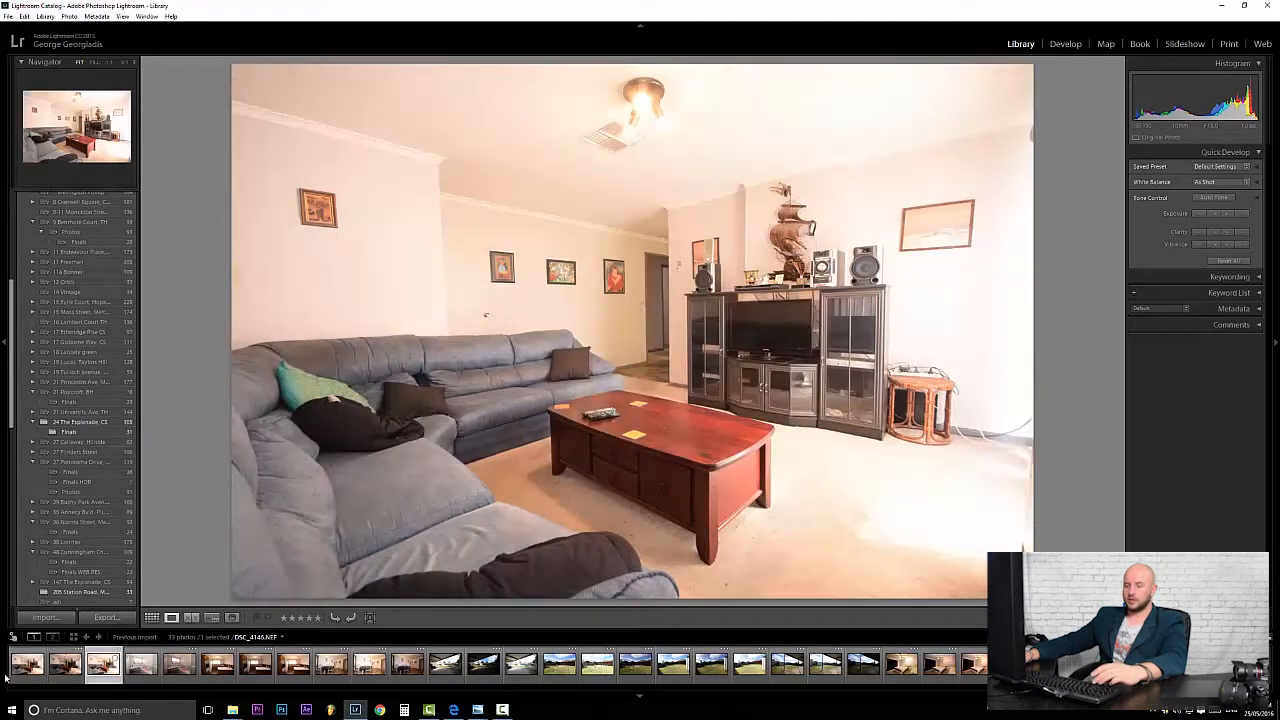
Select the three living-room exposures and open the Photo Merge > HDR preview.
{"action": "left_click", "coordinate": [32, 668]}
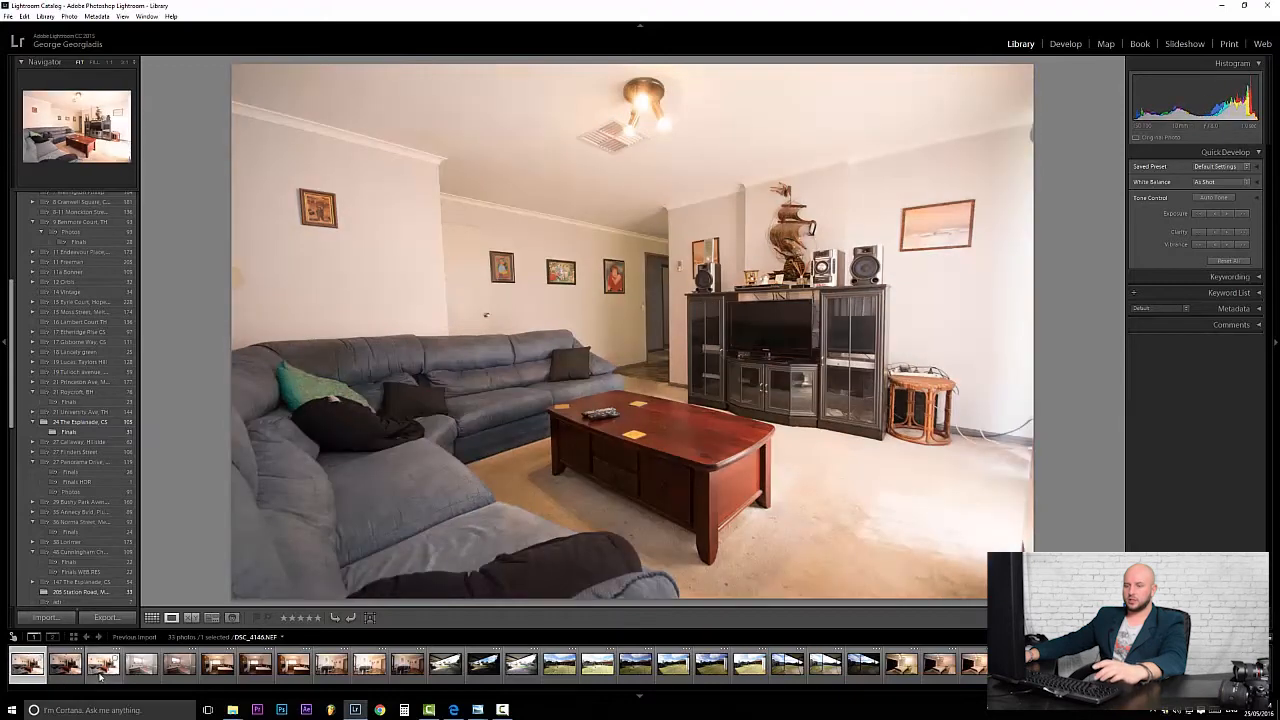
{"action": "left_click", "coordinate": [104, 678], "text": "shift"}
{"action": "right_click", "coordinate": [102, 670]}
{"action": "mouse_move", "coordinate": [150, 456]}
{"action": "left_click", "coordinate": [66, 455]}
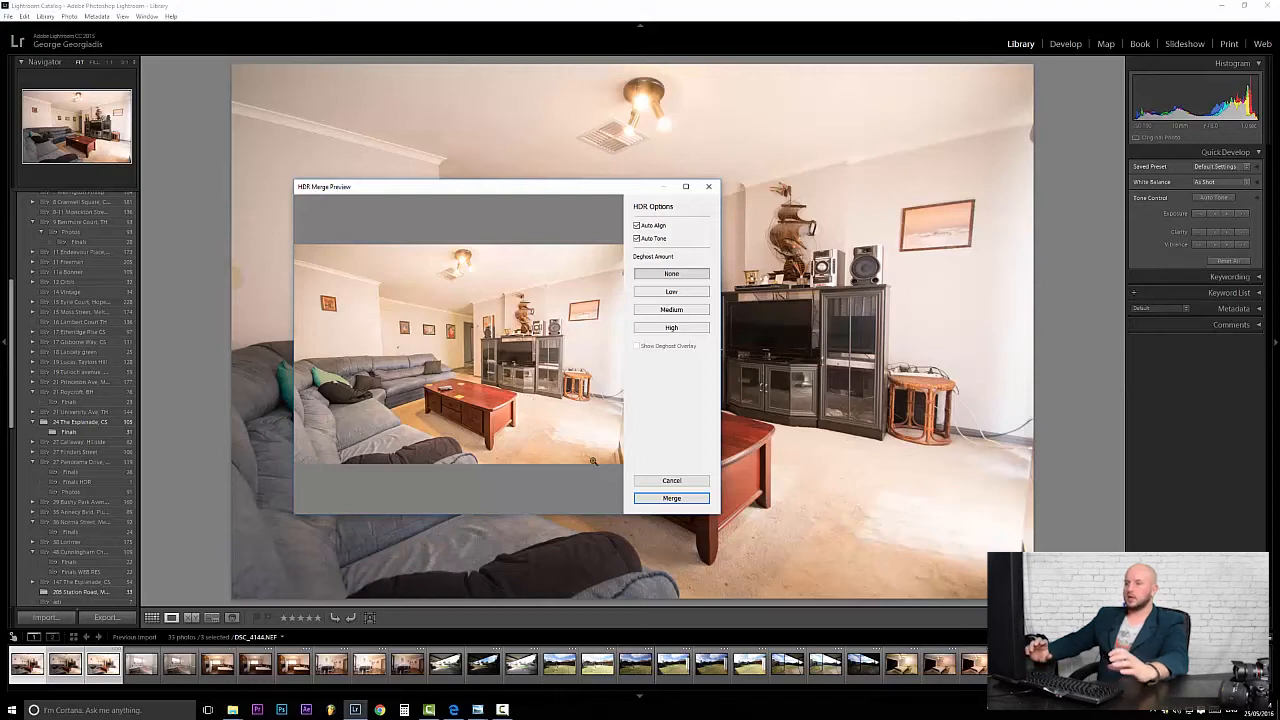
Merge the living-room brackets into the new DSC_4144-HDR.dng photo.
{"action": "left_click", "coordinate": [671, 498]}
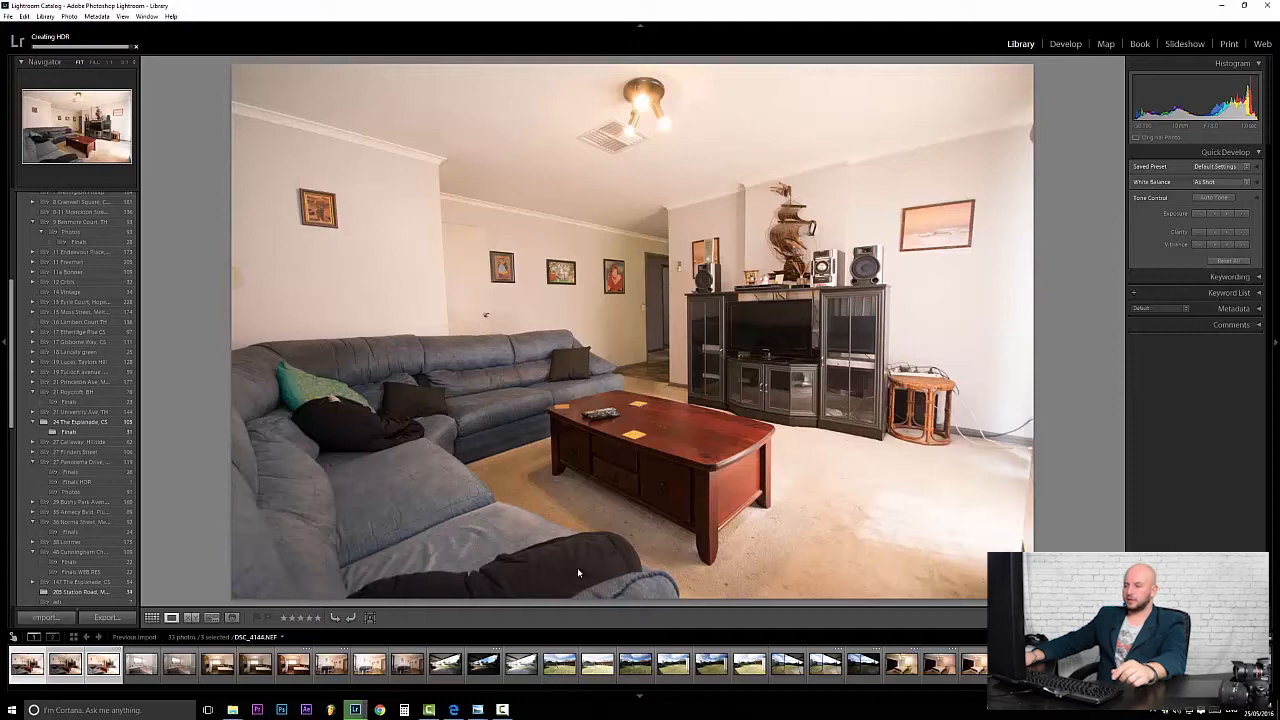
{"action": "left_click_drag", "start_coordinate": [484, 688], "coordinate": [640, 692]}
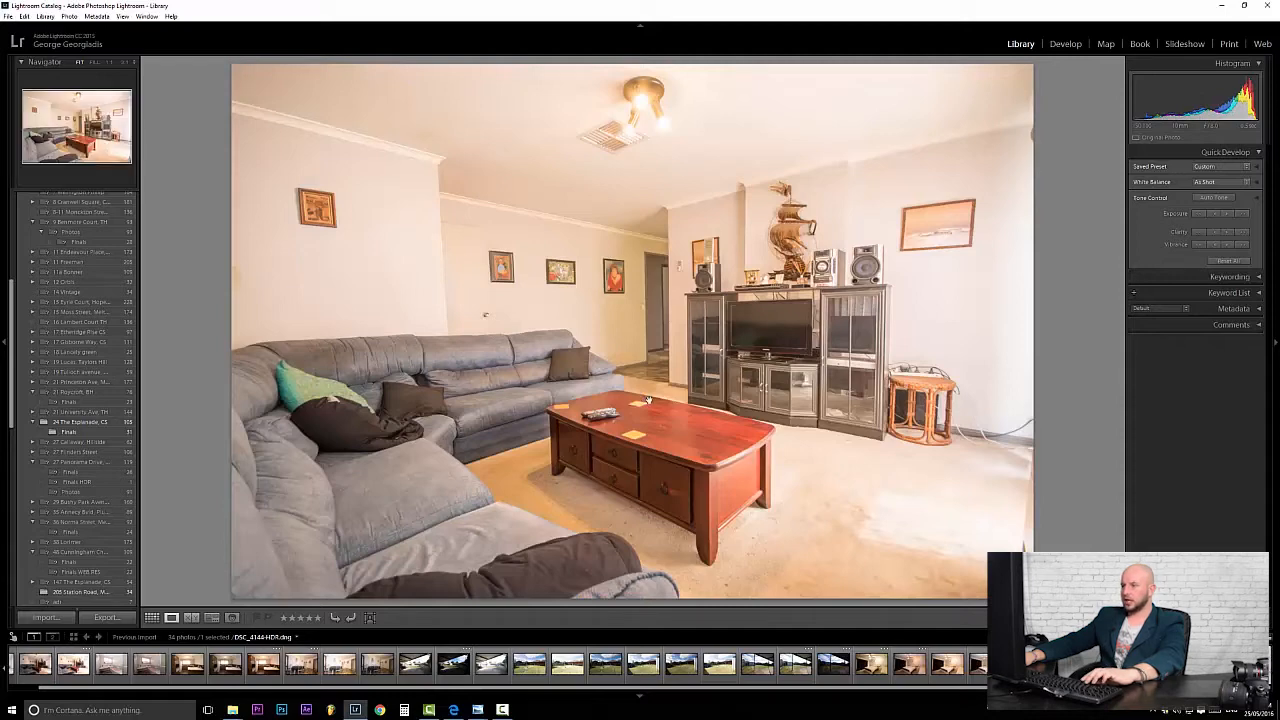
{"action": "left_click", "coordinate": [733, 340]}
{"action": "left_click_drag", "start_coordinate": [814, 332], "coordinate": [597, 234]}
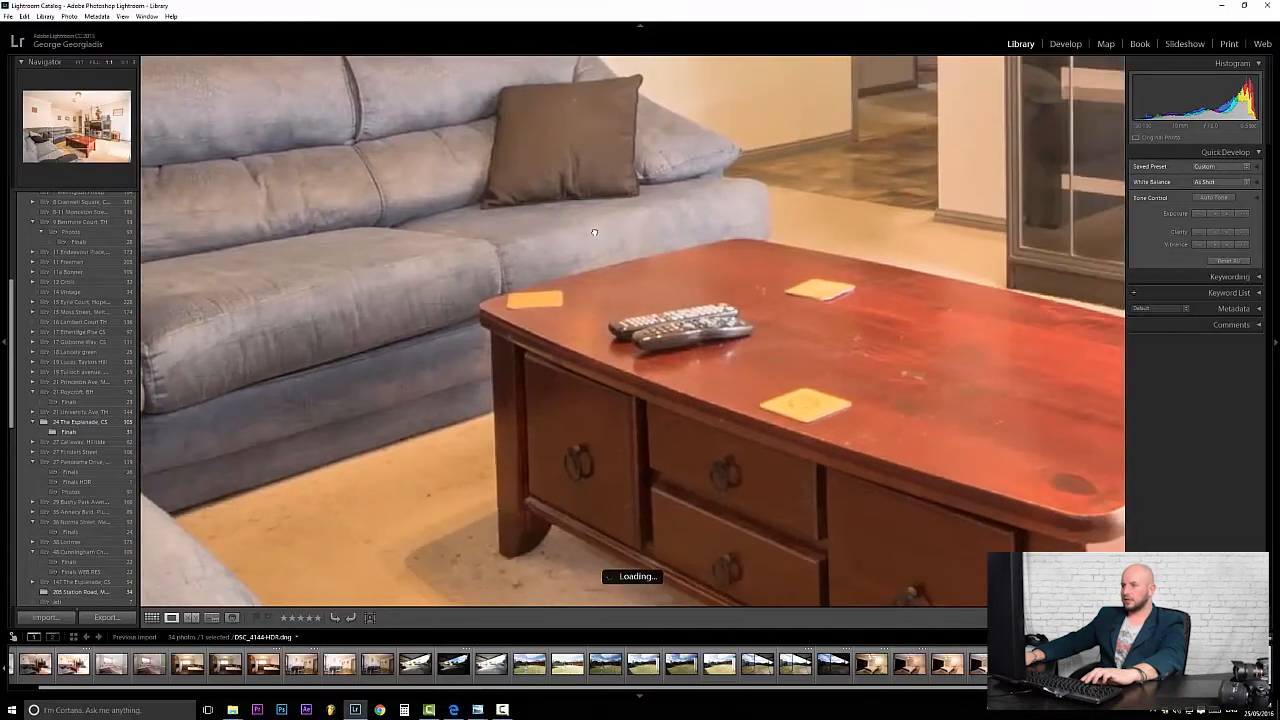
{"action": "left_click_drag", "start_coordinate": [966, 308], "coordinate": [657, 463]}
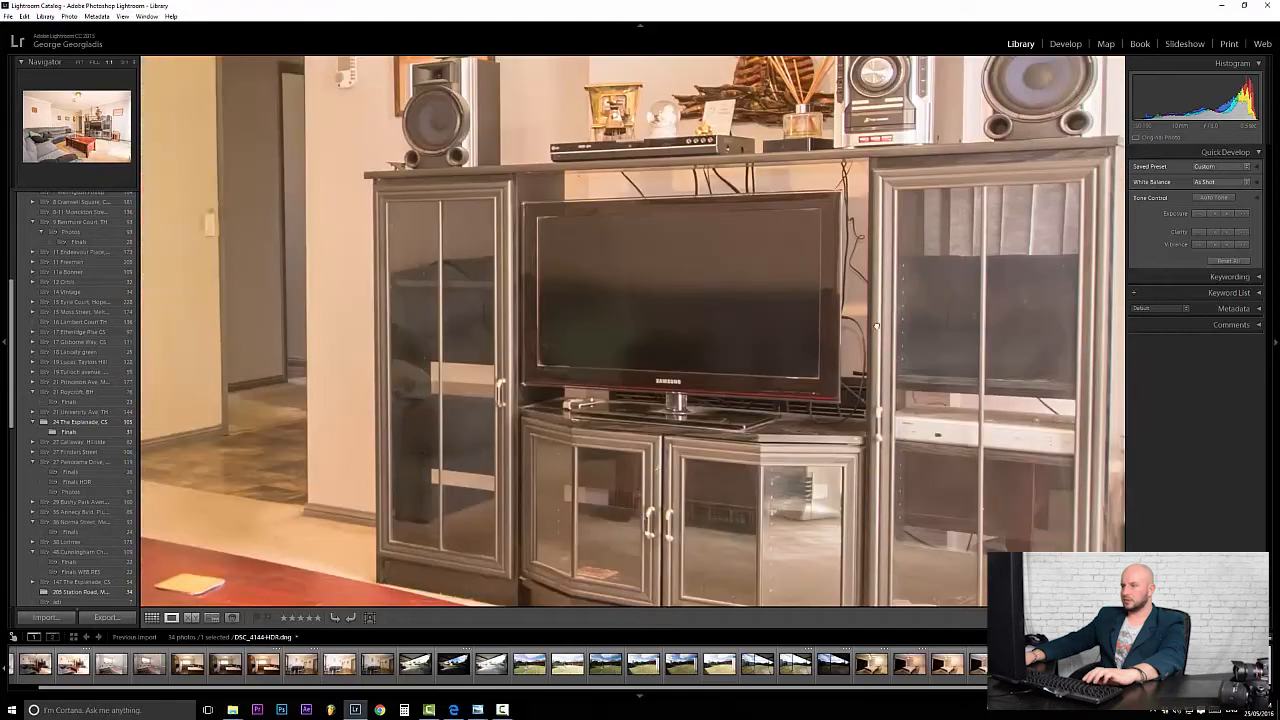
{"action": "left_click_drag", "start_coordinate": [888, 318], "coordinate": [638, 388]}
{"action": "left_click_drag", "start_coordinate": [777, 202], "coordinate": [933, 372]}
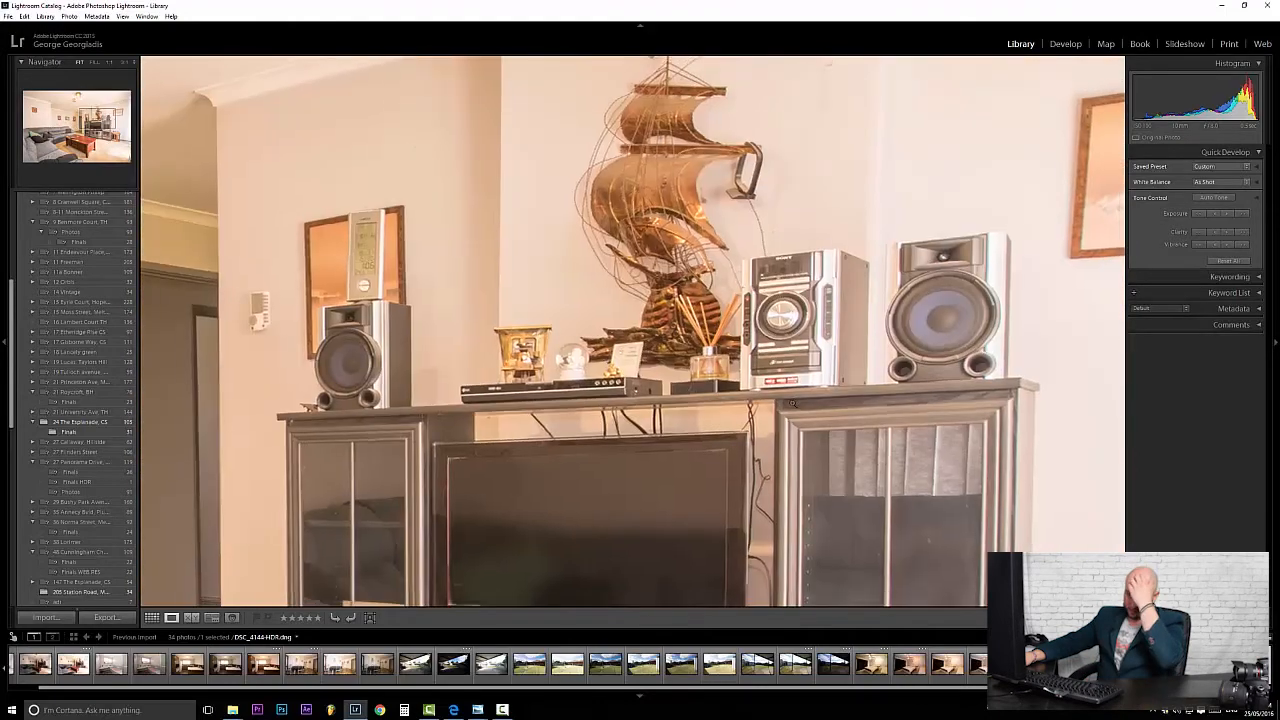
{"action": "left_click", "coordinate": [797, 452]}
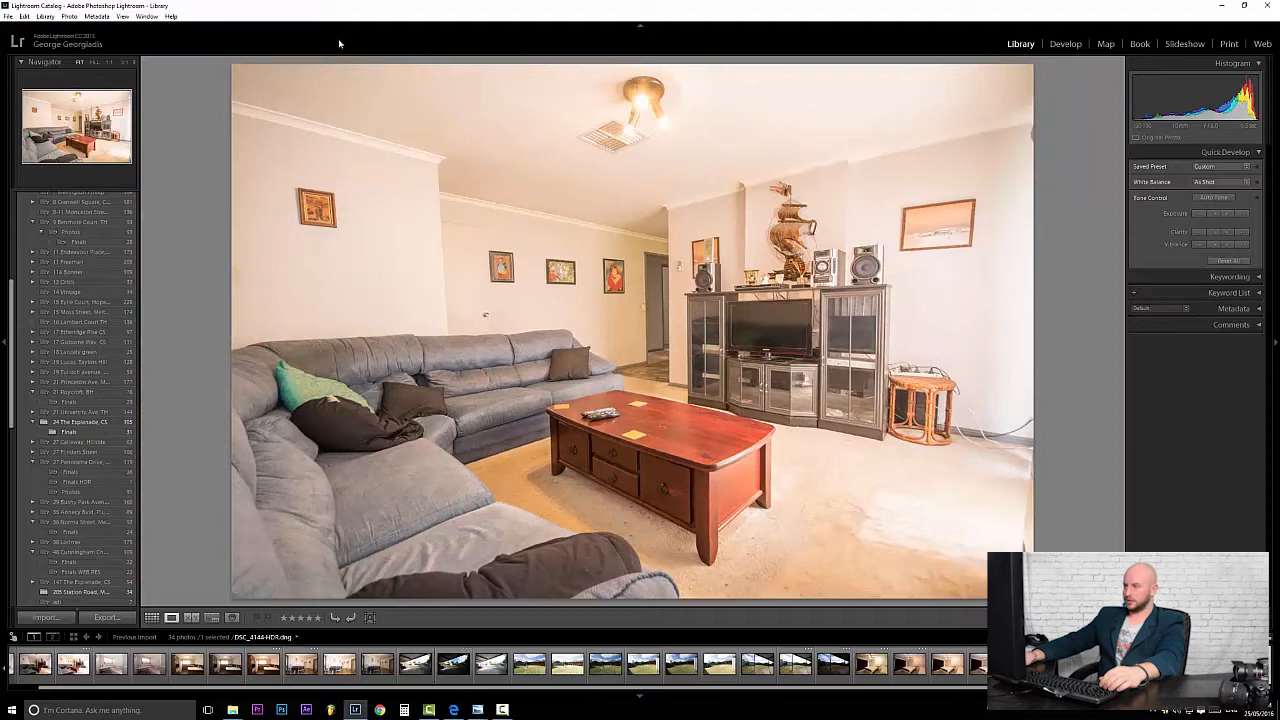
Apply the NEW Real Estate INT preset to the HDR photo in Develop and pick up the White Balance eyedropper.
{"action": "left_click", "coordinate": [1065, 45]}
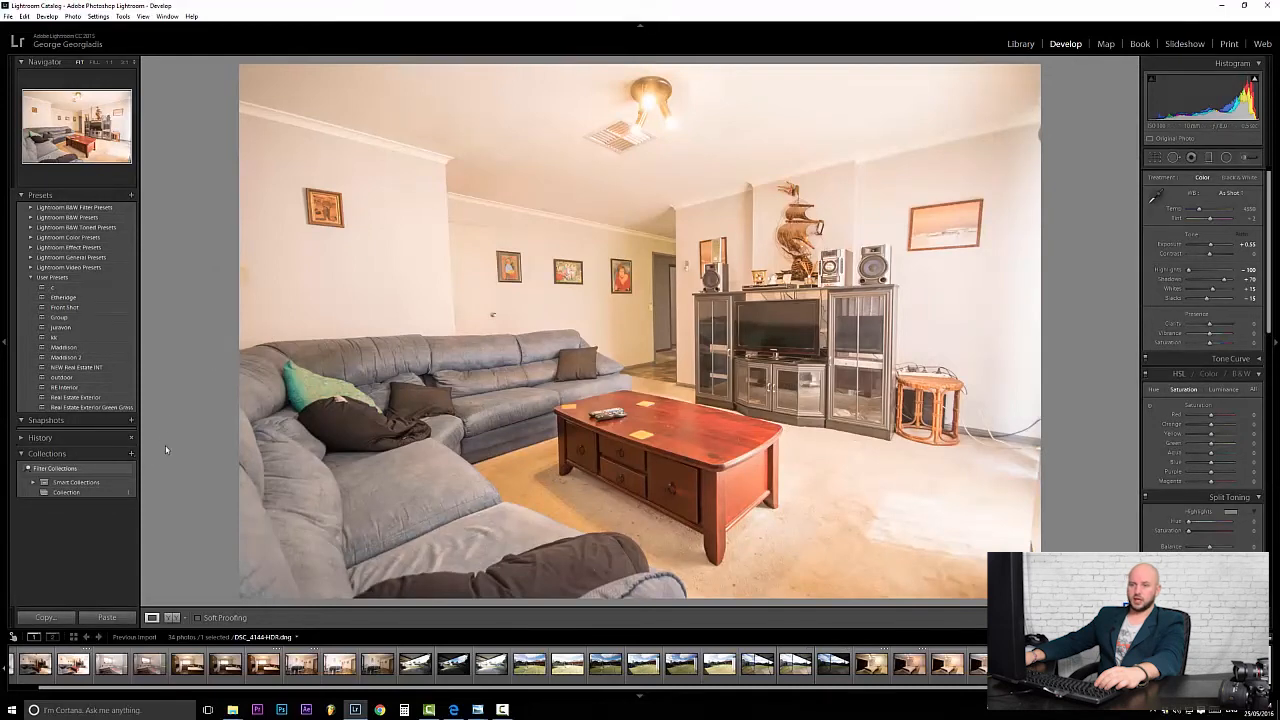
{"action": "left_click", "coordinate": [83, 368]}
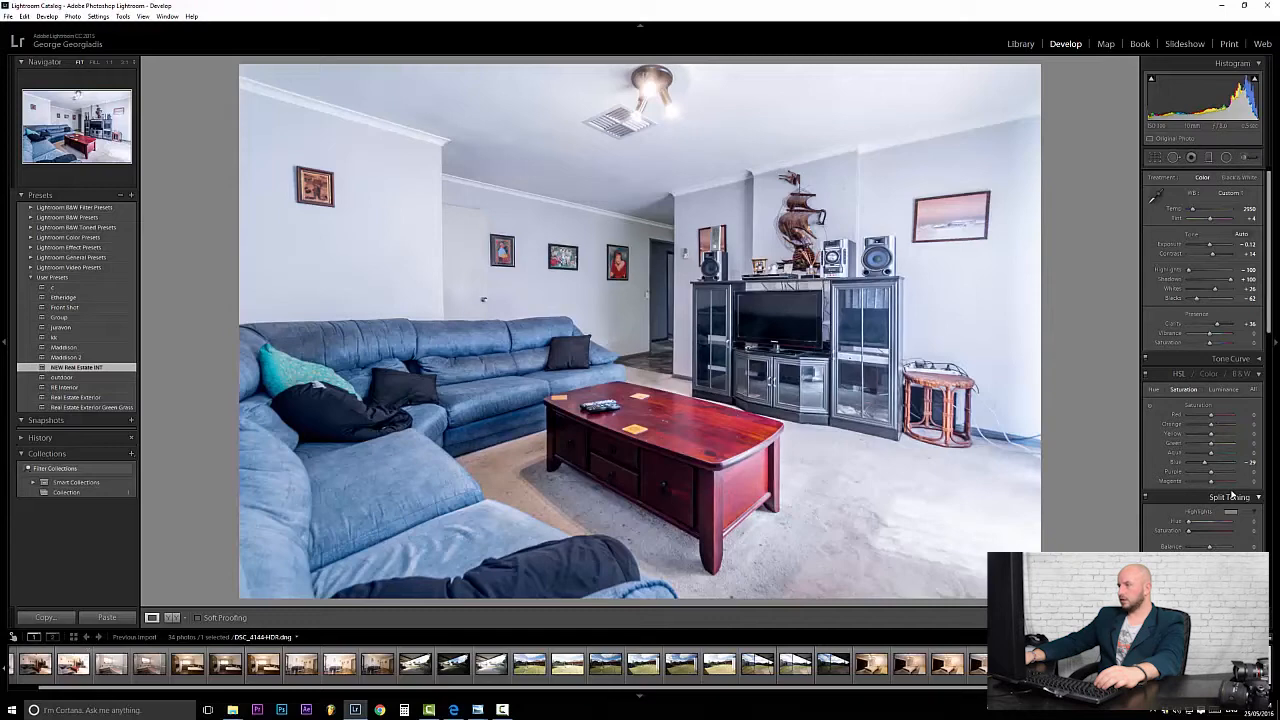
{"action": "left_click_drag", "start_coordinate": [1271, 258], "coordinate": [1273, 192]}
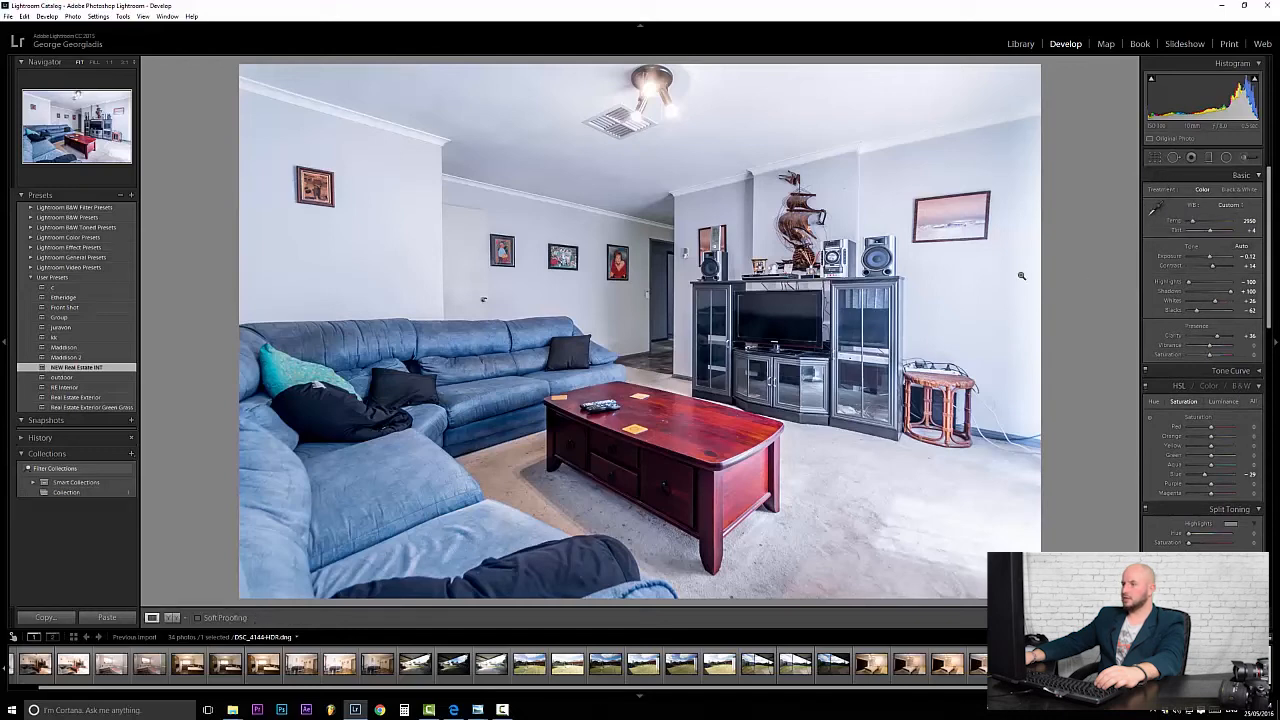
{"action": "left_click", "coordinate": [1156, 208]}
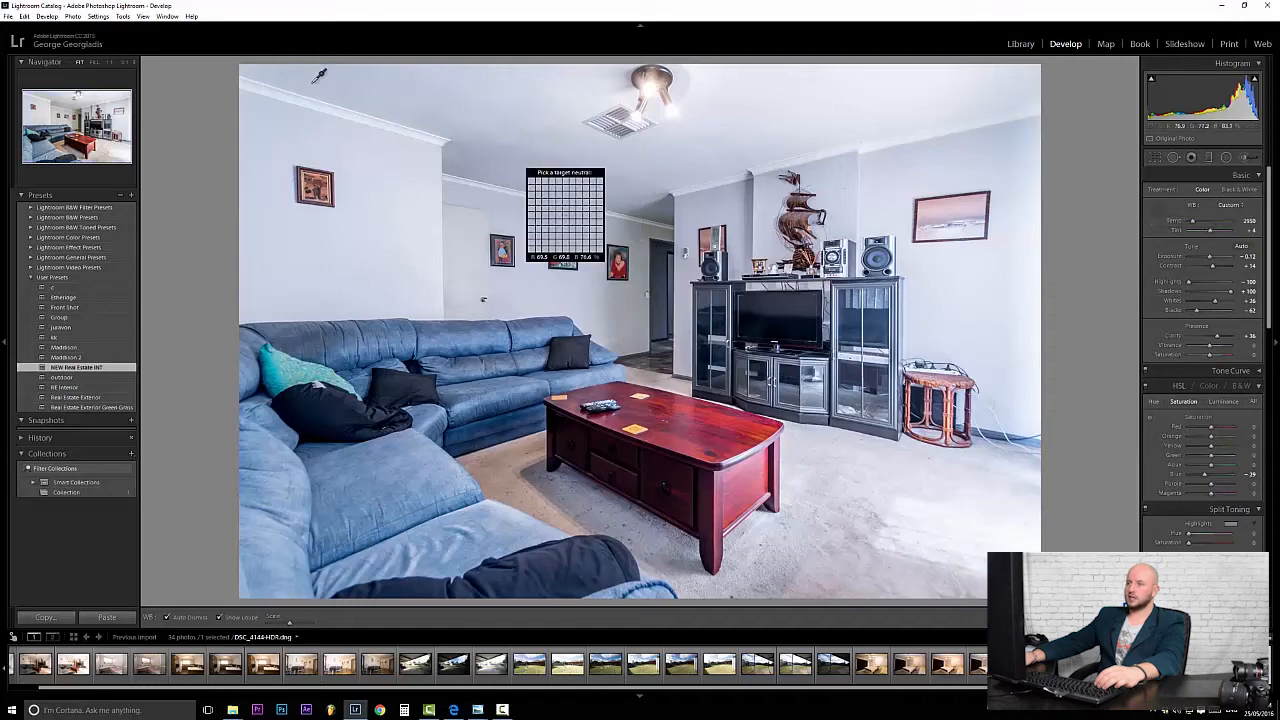
Set white balance from a neutral wall (Temp 3300, Tint +6) and raise Exposure to +0.24.
{"action": "left_click", "coordinate": [541, 143]}
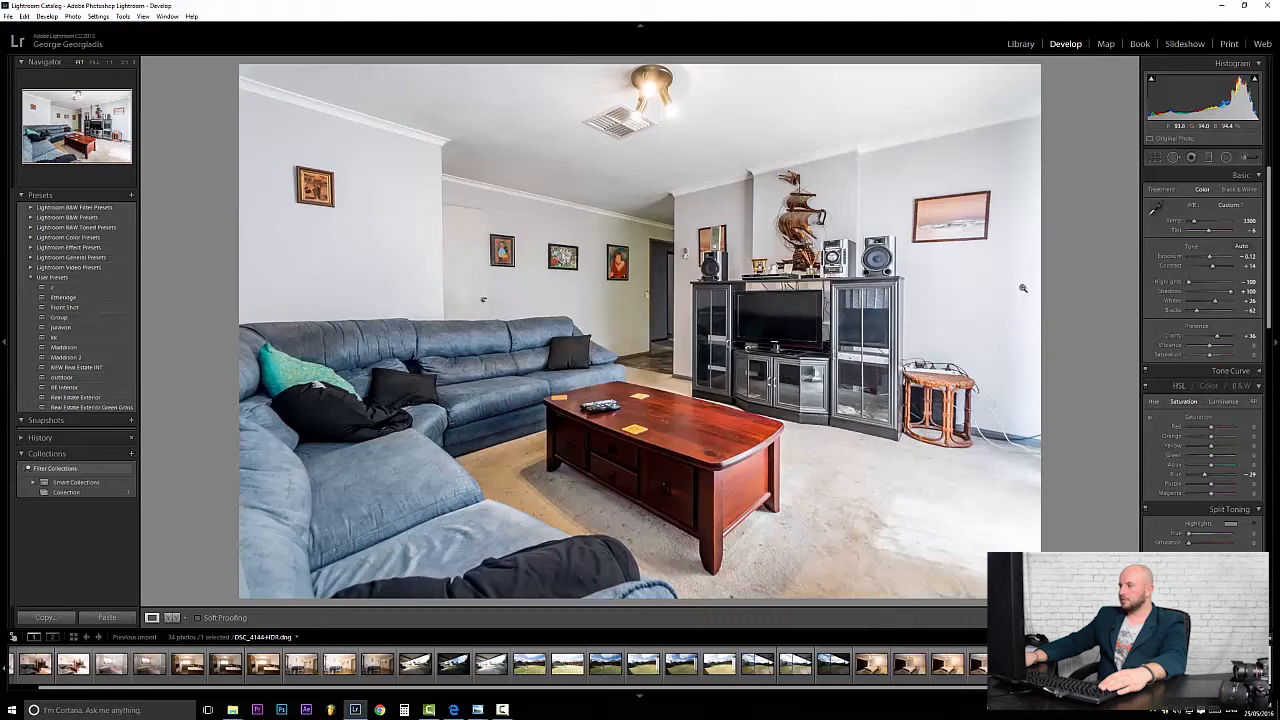
{"action": "scroll", "coordinate": [1268, 285], "scroll_direction": "down", "scroll_amount": 3}
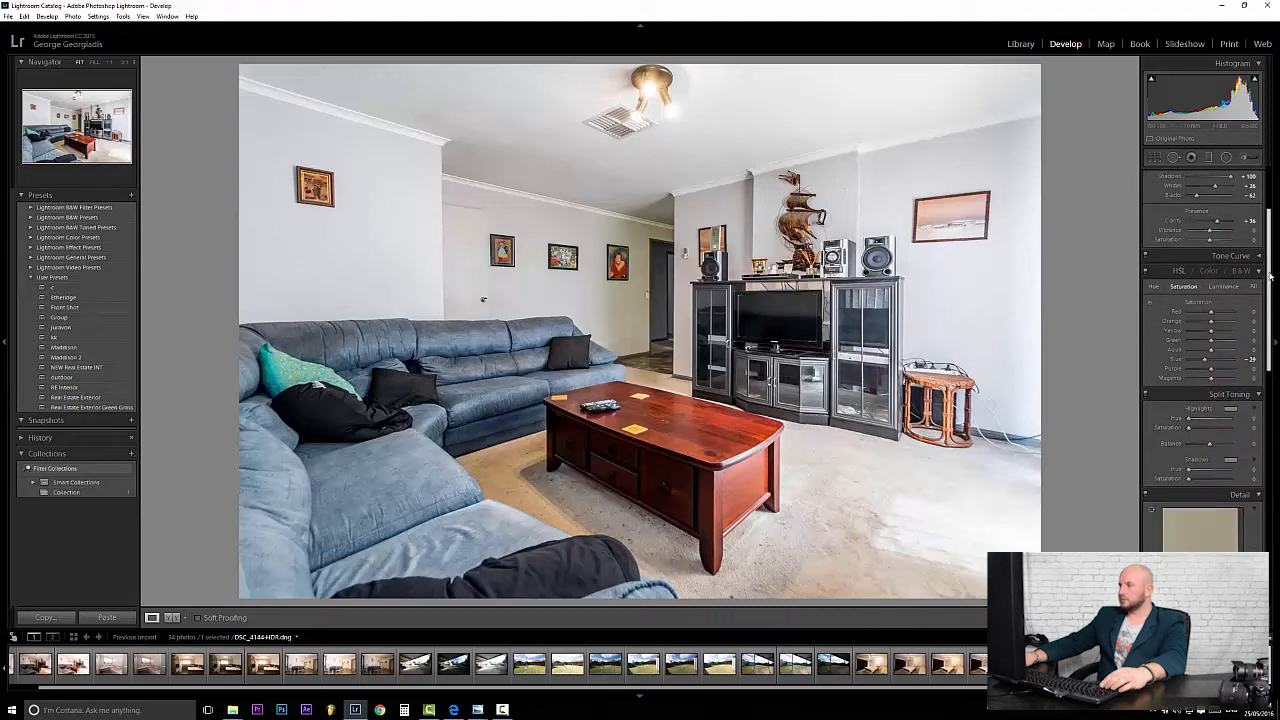
{"action": "scroll", "coordinate": [1268, 283], "scroll_direction": "up", "scroll_amount": 3}
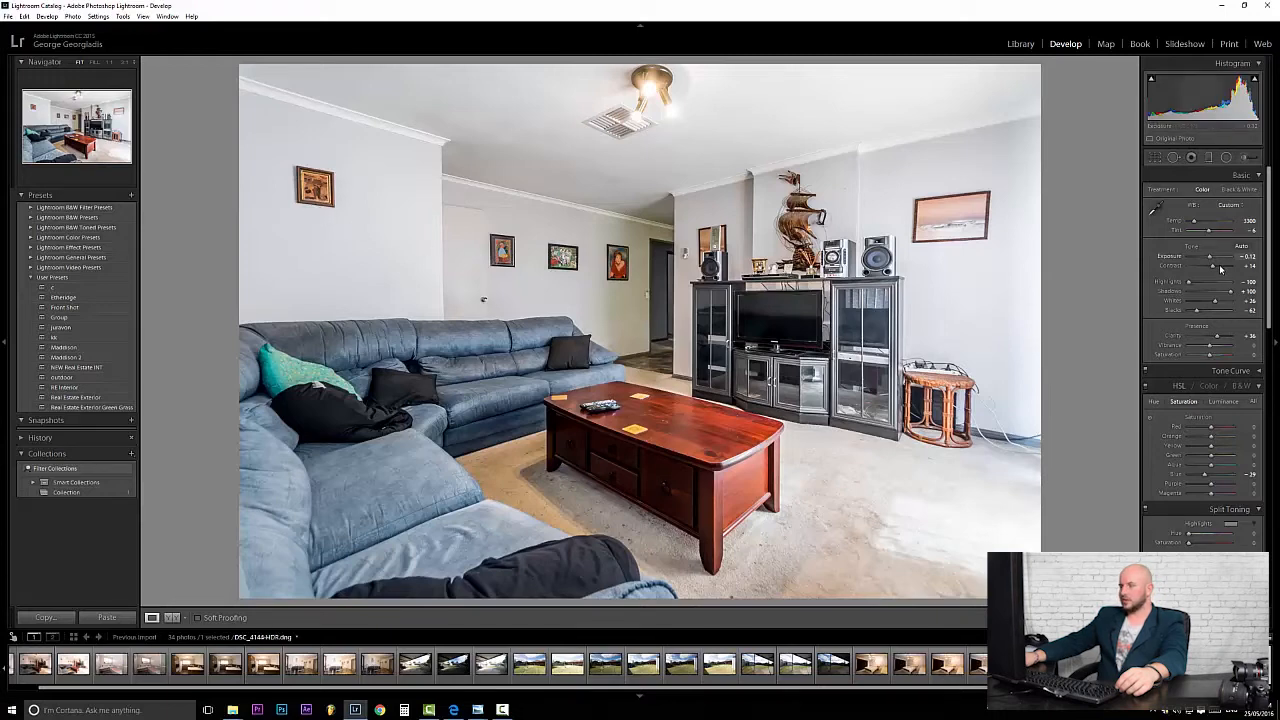
{"action": "left_click_drag", "start_coordinate": [1210, 259], "coordinate": [1211, 259]}
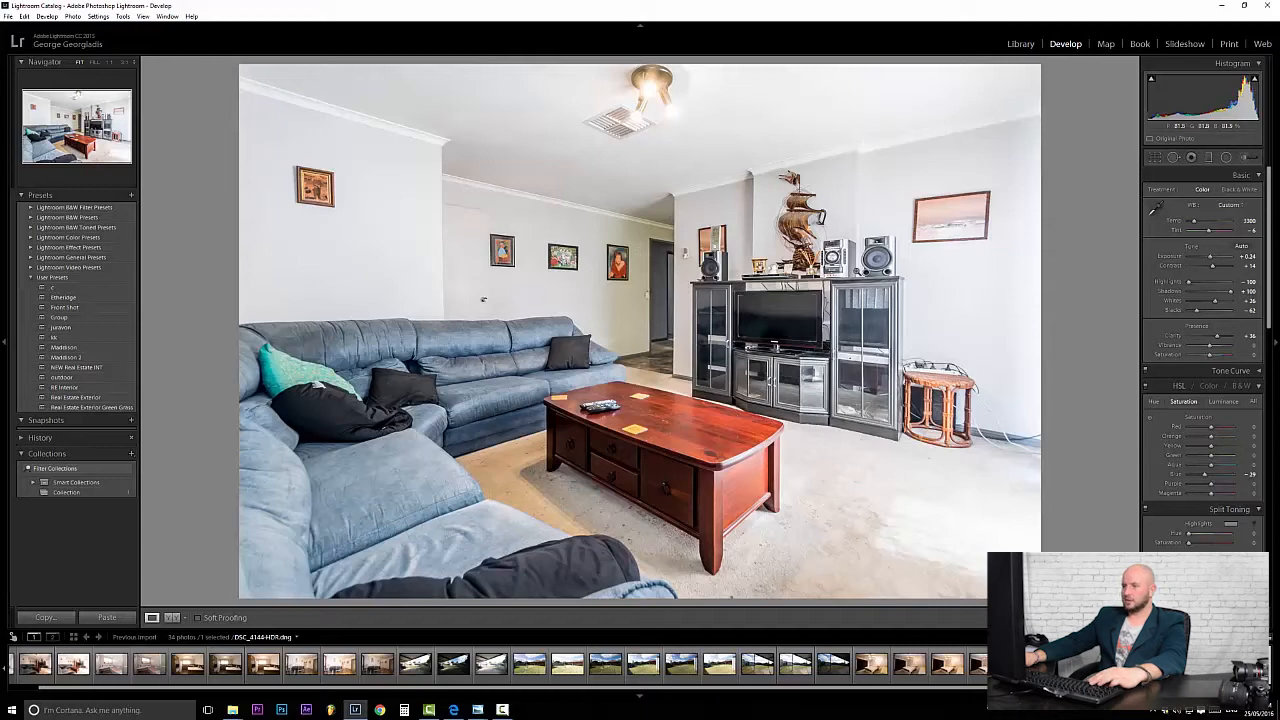
{"action": "left_click", "coordinate": [1243, 158]}
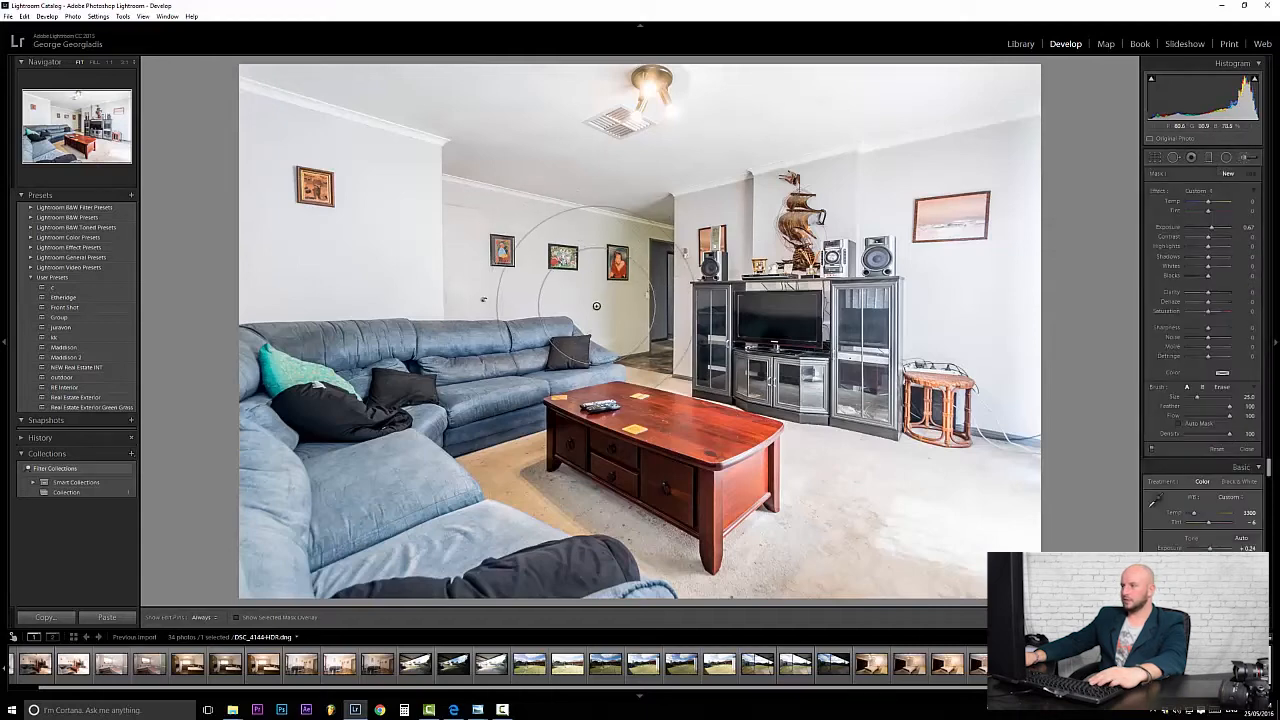
Brush extra brightness onto the back wall with brush Exposure 0.76.
{"action": "scroll", "coordinate": [577, 272], "scroll_direction": "down", "scroll_amount": 2}
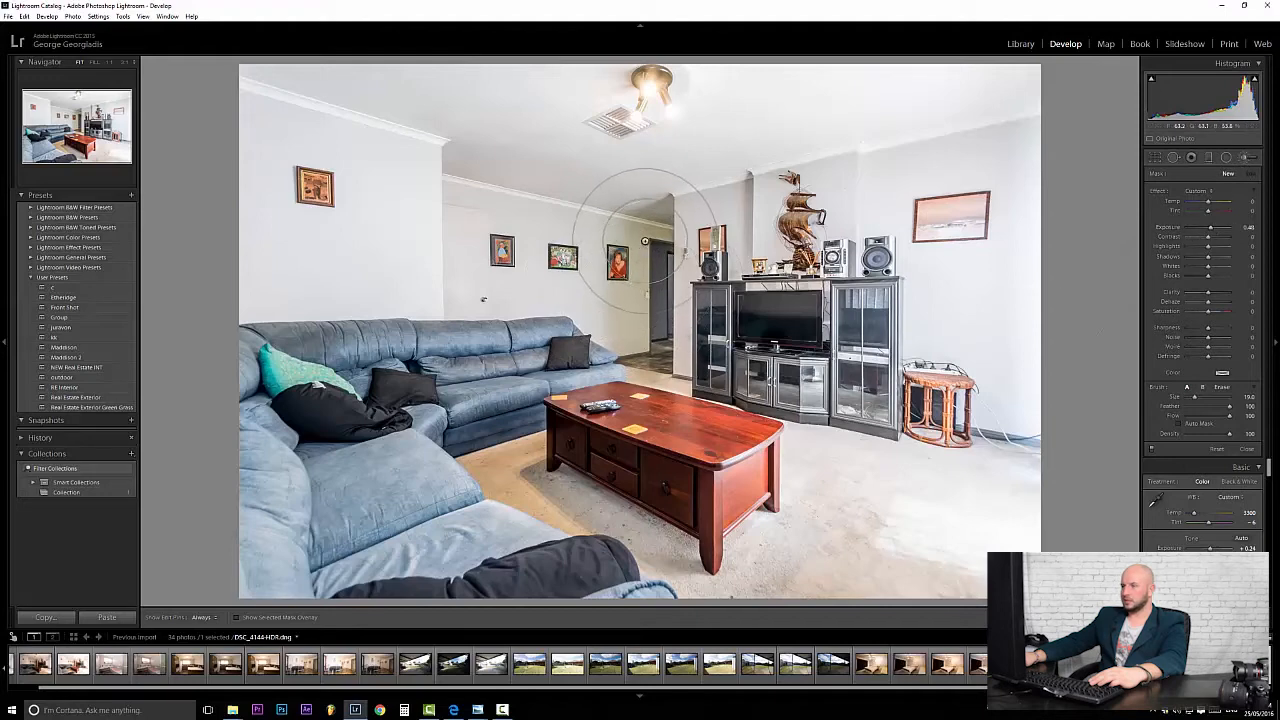
{"action": "key", "text": "h"}
{"action": "mouse_move", "coordinate": [644, 238]}
{"action": "left_mouse_down"}
{"action": "mouse_move", "coordinate": [640, 325]}
{"action": "mouse_move", "coordinate": [672, 228]}
{"action": "left_mouse_up"}
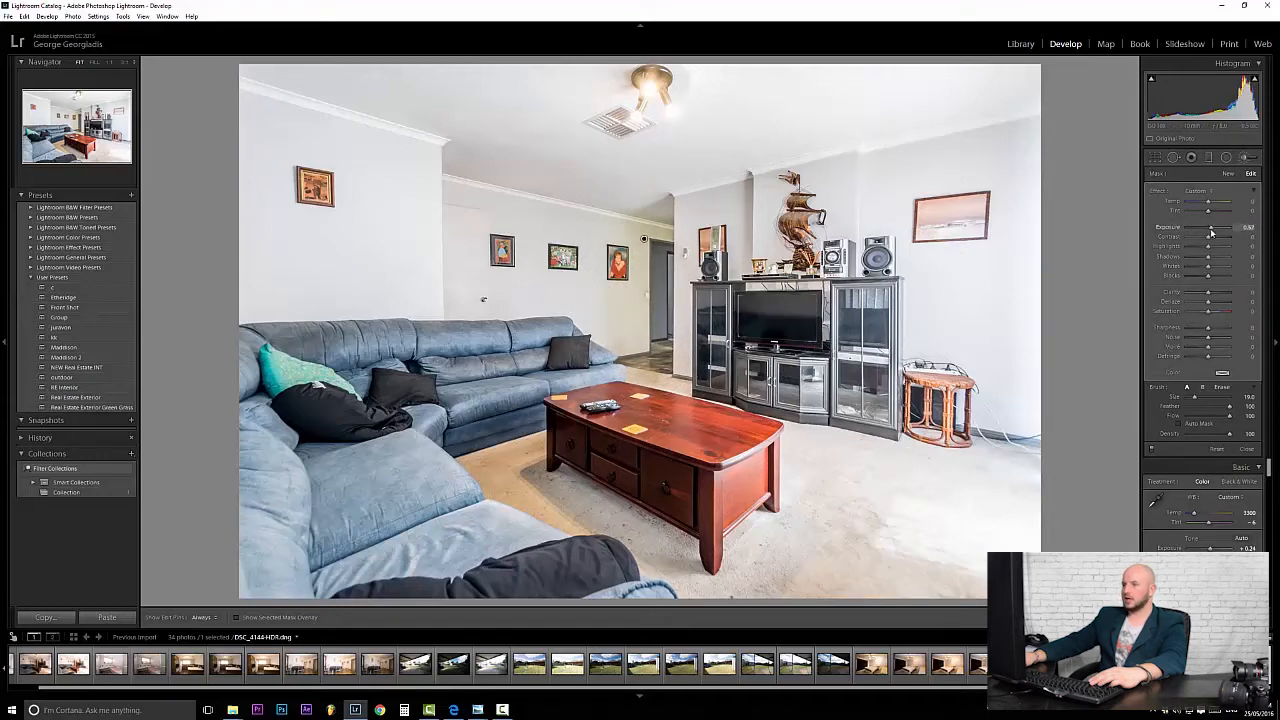
{"action": "left_click_drag", "start_coordinate": [1211, 231], "coordinate": [1212, 231]}
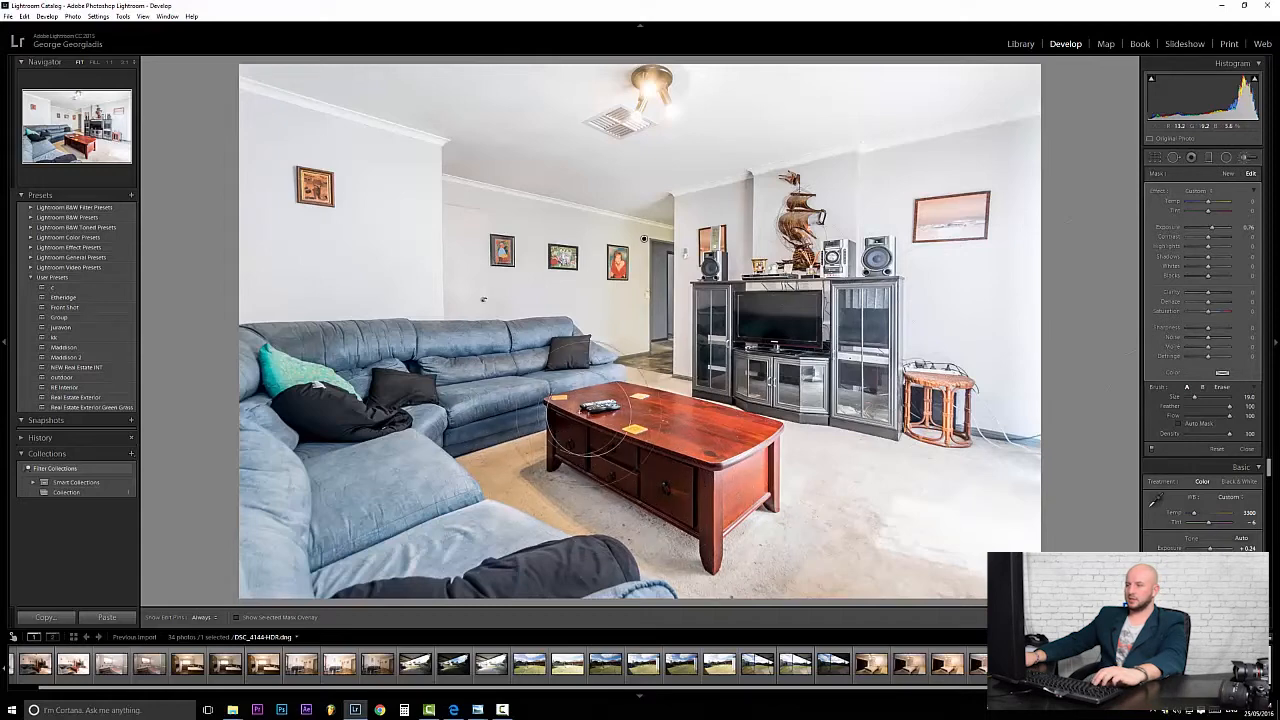
Erase the brush brightening from the sofa arm with a smaller brush size 14.
{"action": "key", "text": "h"}
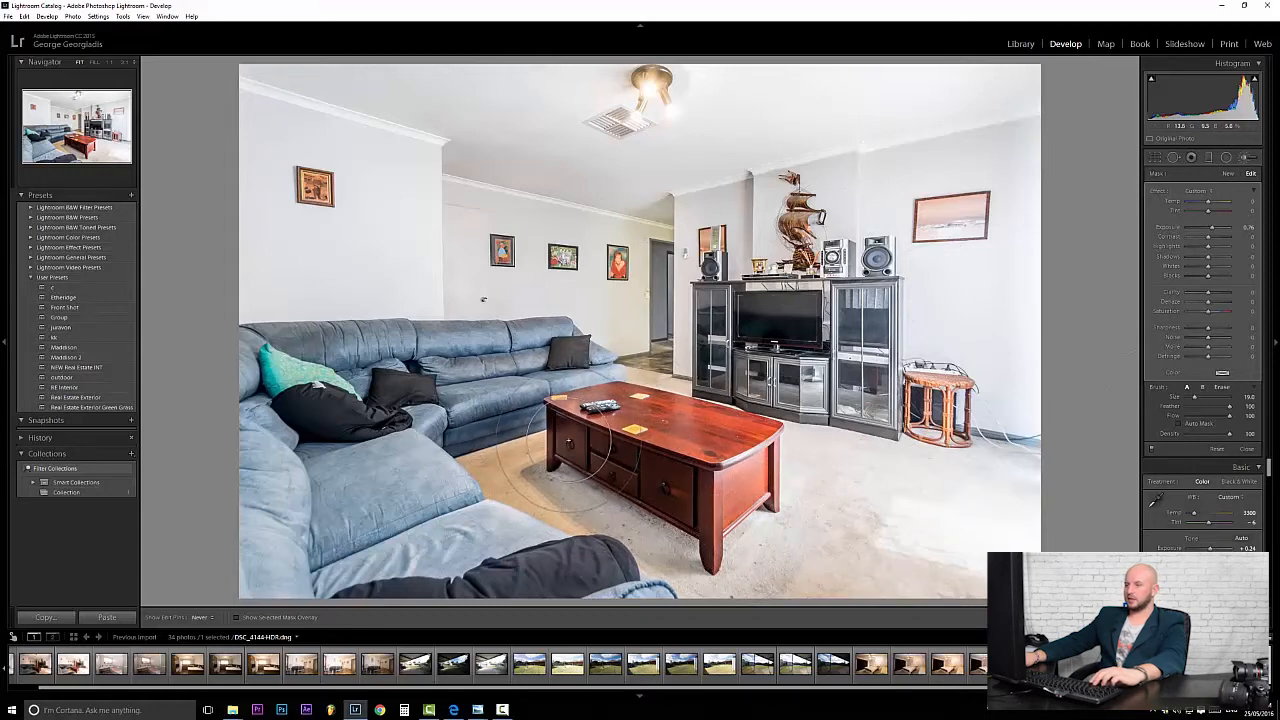
{"action": "key", "text": "h"}
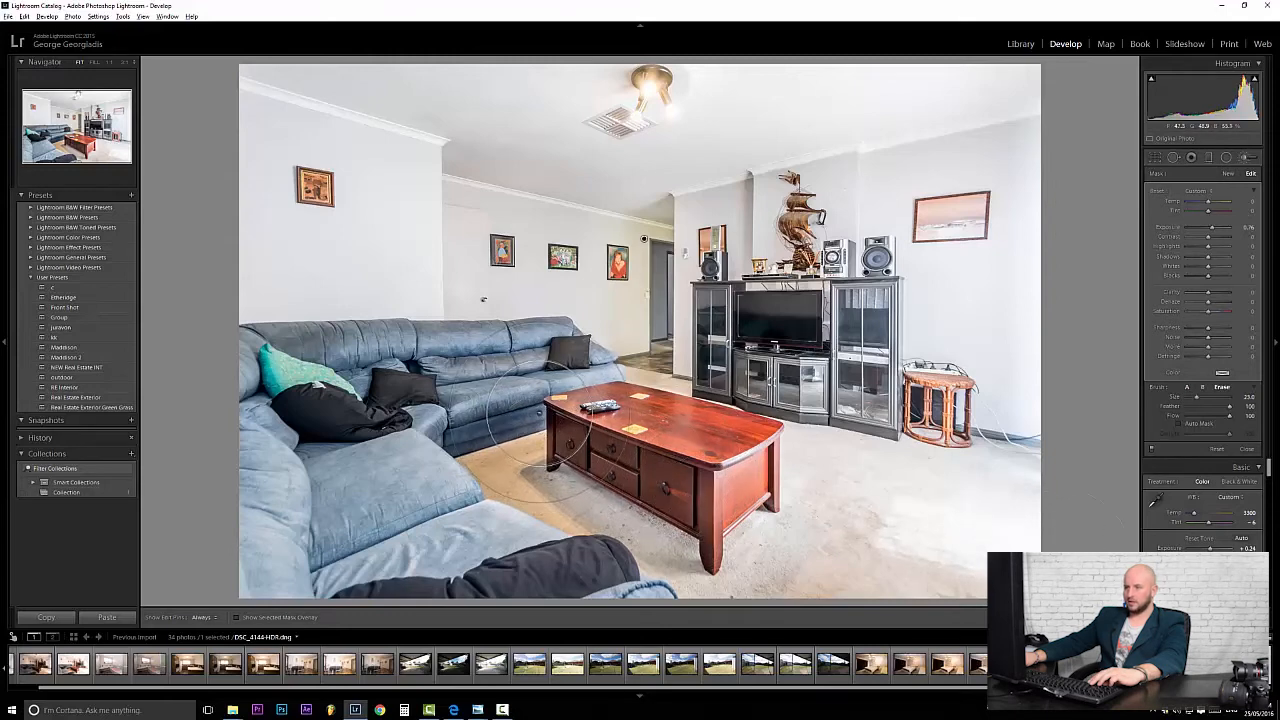
{"action": "key", "text": "bracketleft"}
{"action": "key", "text": "bracketleft"}
{"action": "key", "text": "bracketleft"}
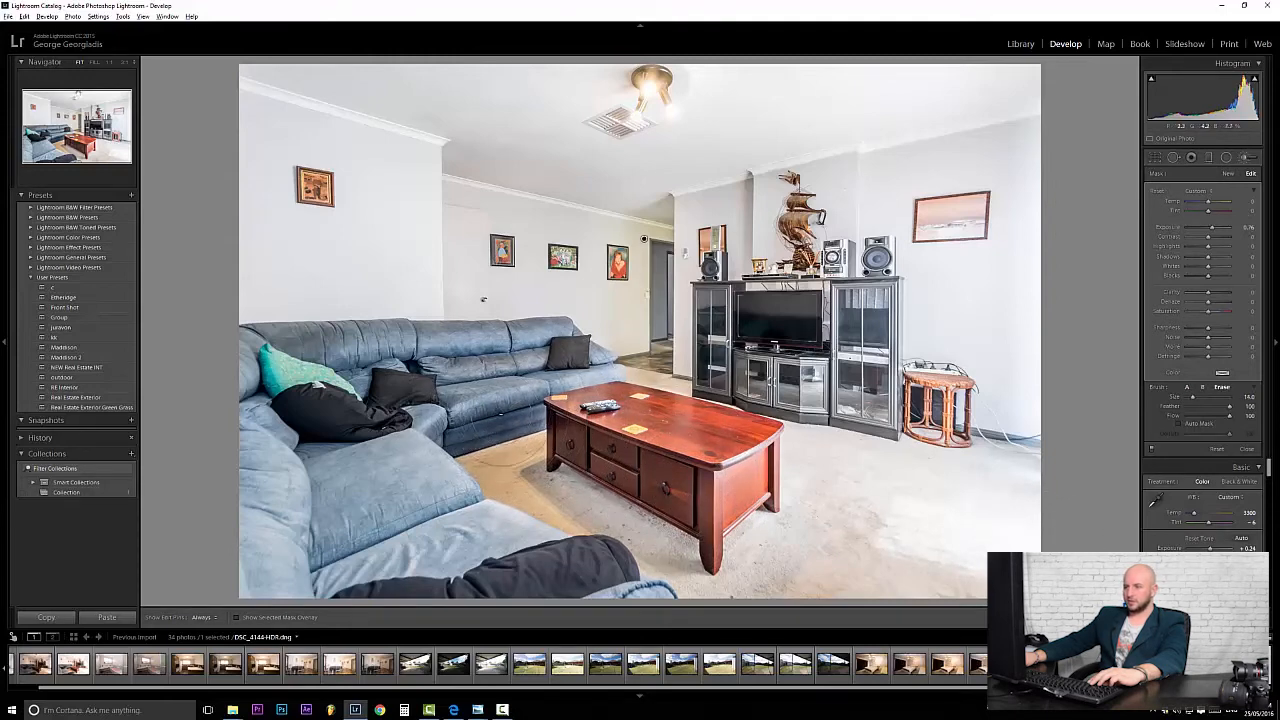
{"action": "key", "text": "h"}
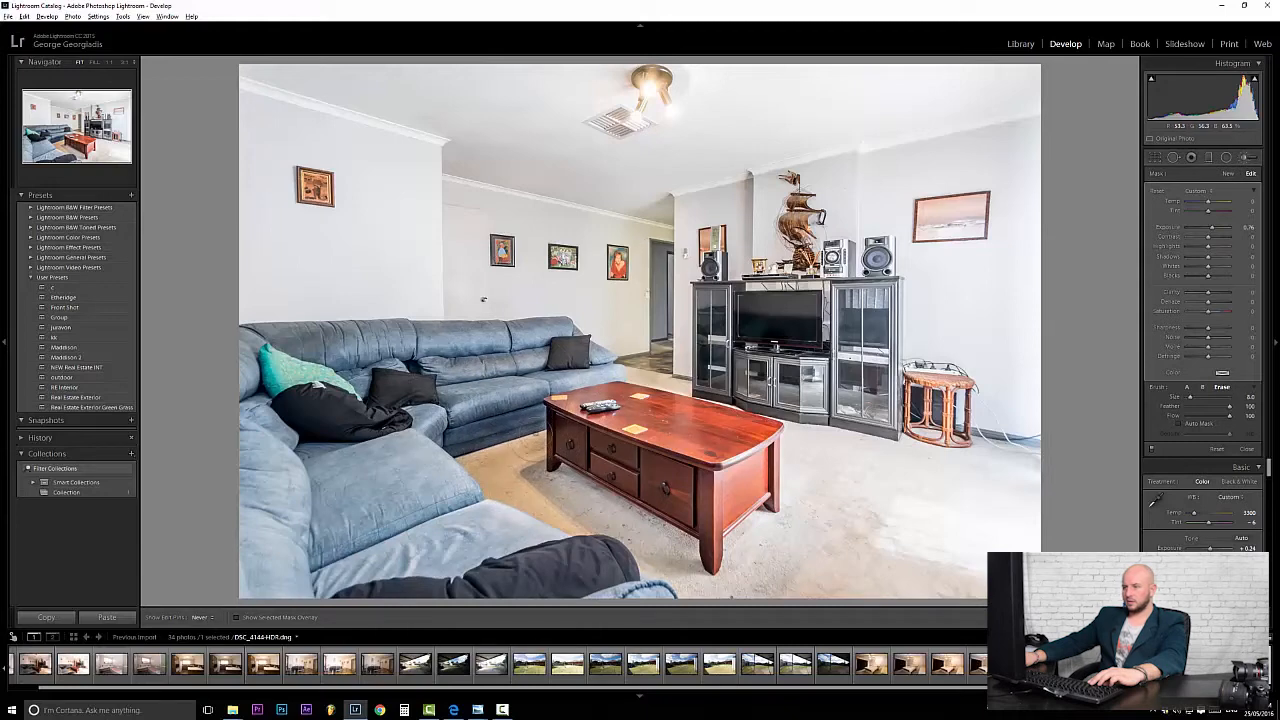
{"action": "left_click_drag", "start_coordinate": [605, 353], "coordinate": [596, 374]}
{"action": "key", "text": "bracketright"}
{"action": "key", "text": "bracketright"}
{"action": "key", "text": "h"}
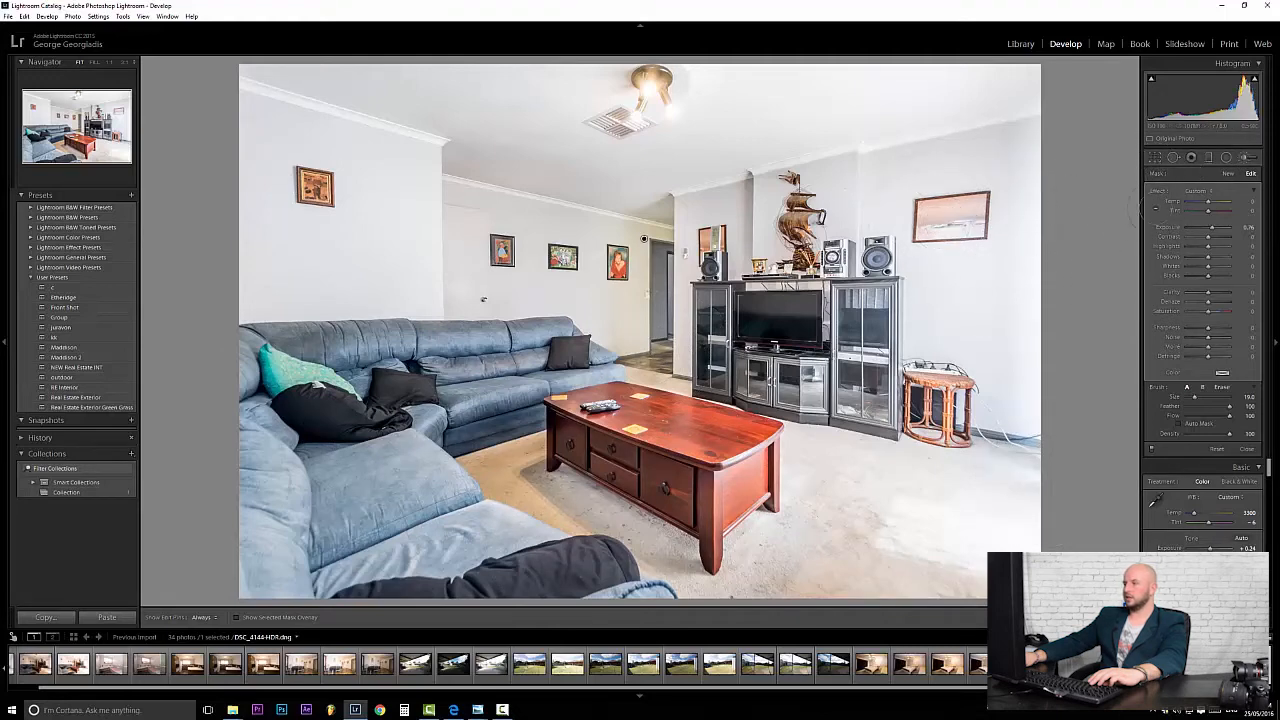
Deepen Blacks to -69 and lift Whites to +31 while watching the clipping preview.
{"action": "left_click", "coordinate": [1155, 157]}
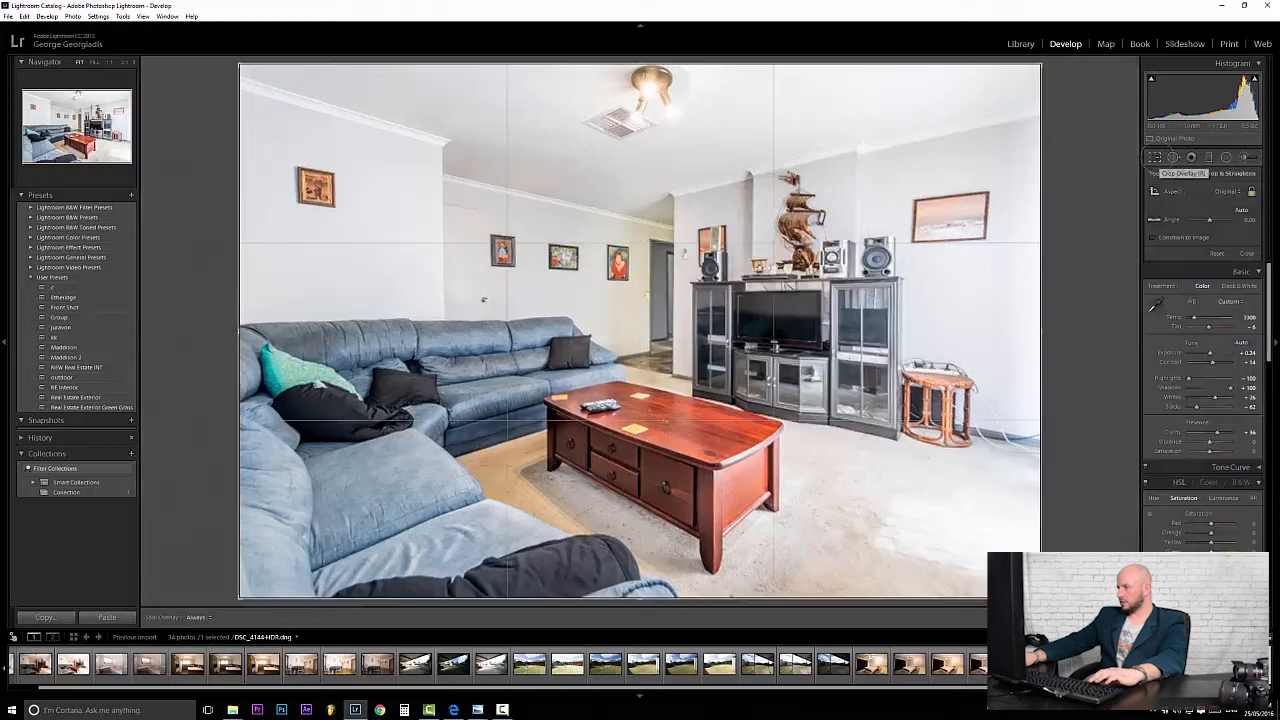
{"action": "left_click", "coordinate": [1155, 157]}
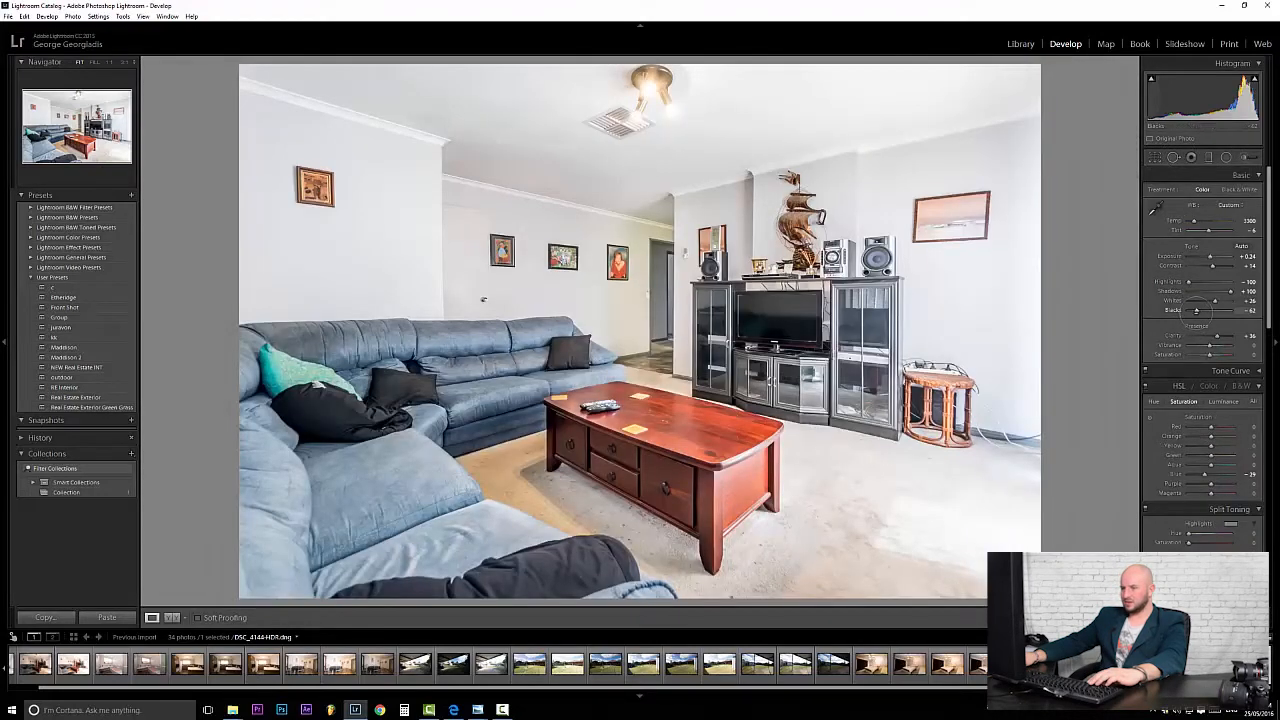
{"action": "left_click", "coordinate": [1196, 310], "text": "alt"}
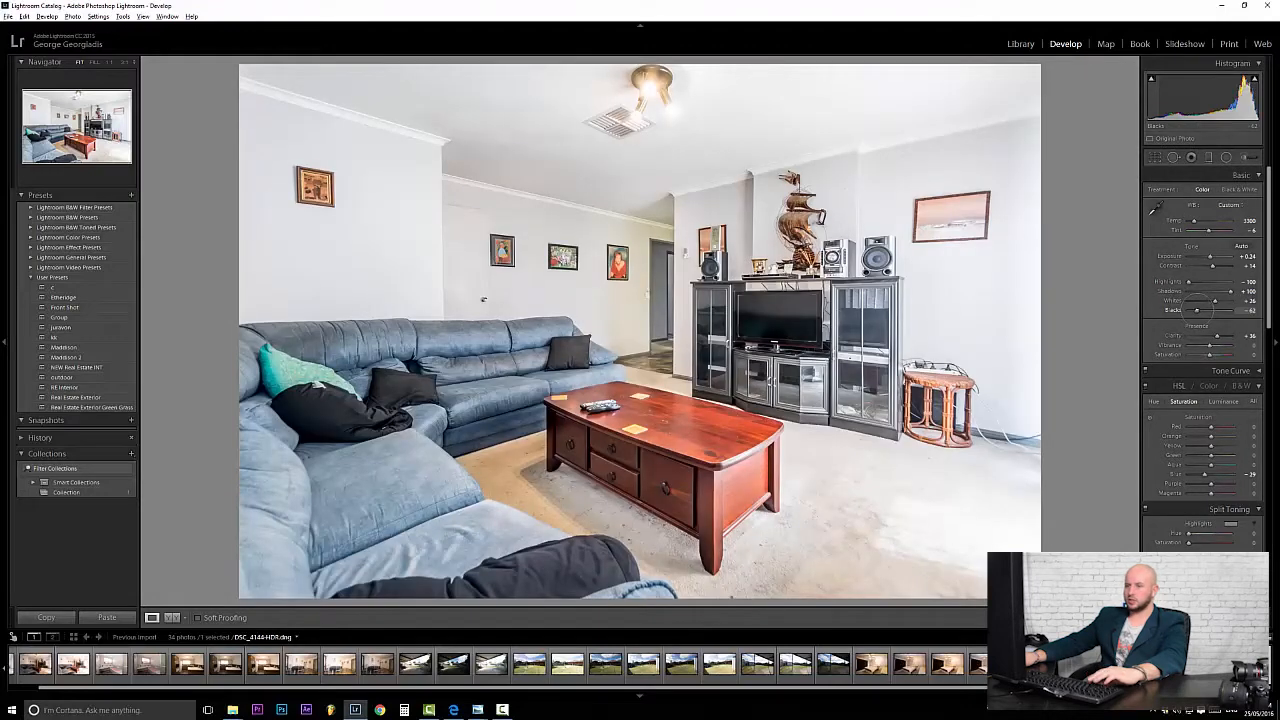
{"action": "left_click", "coordinate": [1196, 310], "text": "alt"}
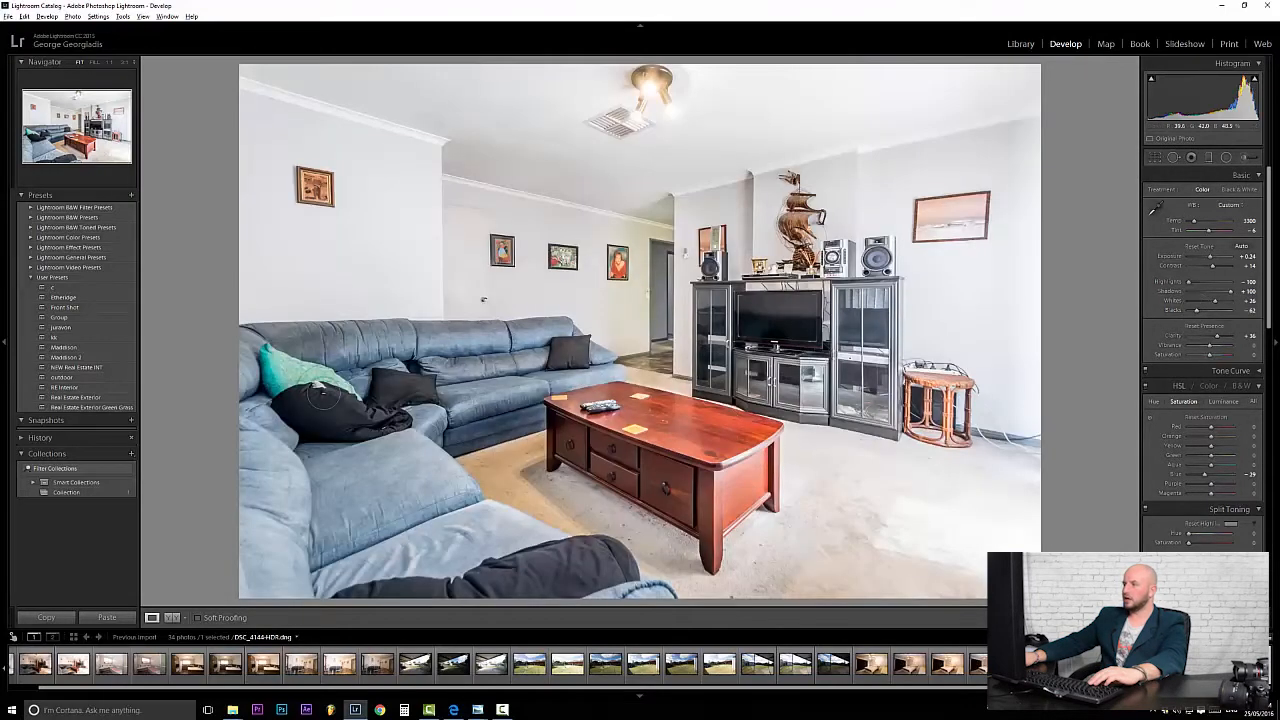
{"action": "key", "text": "alt"}
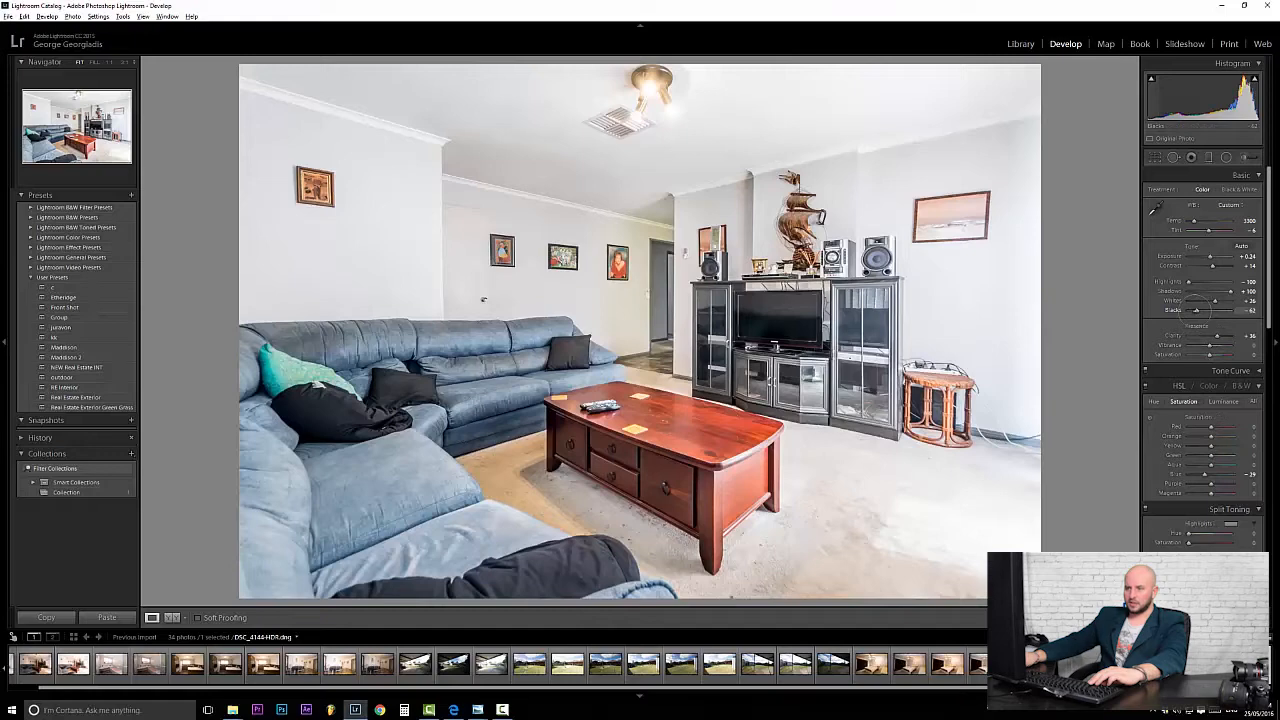
{"action": "left_click", "coordinate": [1196, 310], "text": "alt"}
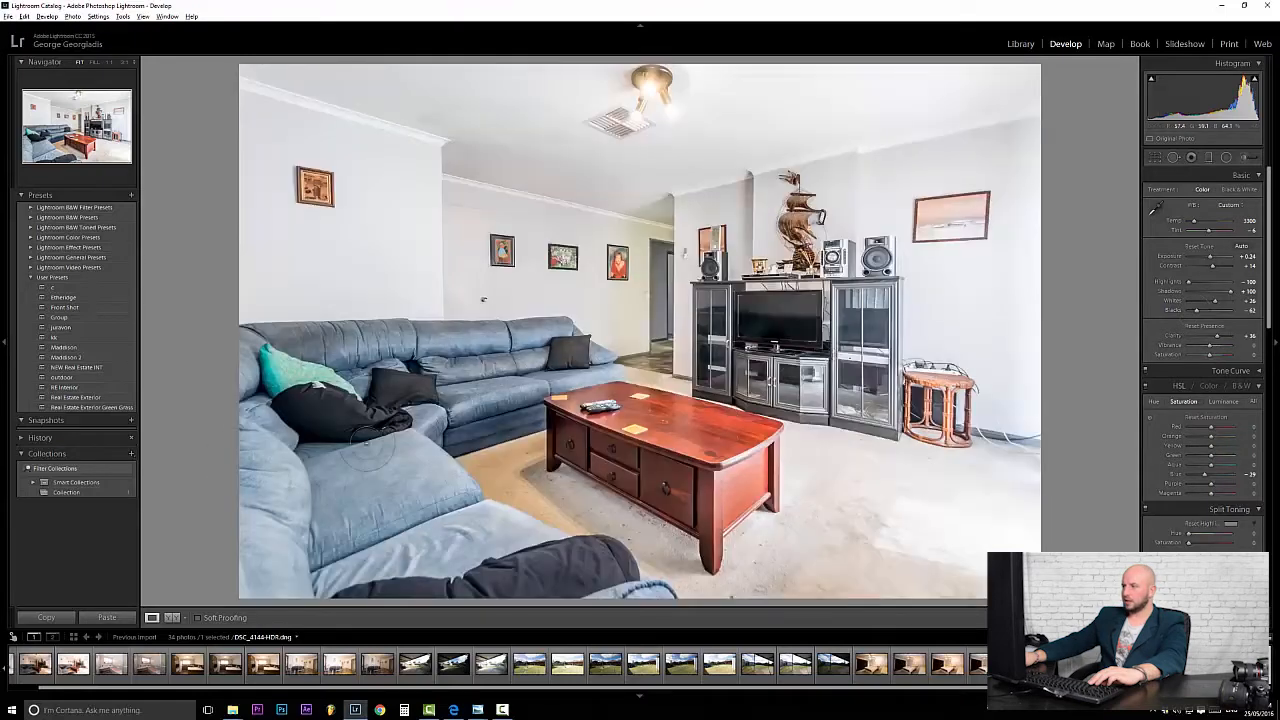
{"action": "left_click", "coordinate": [1196, 310], "text": "alt"}
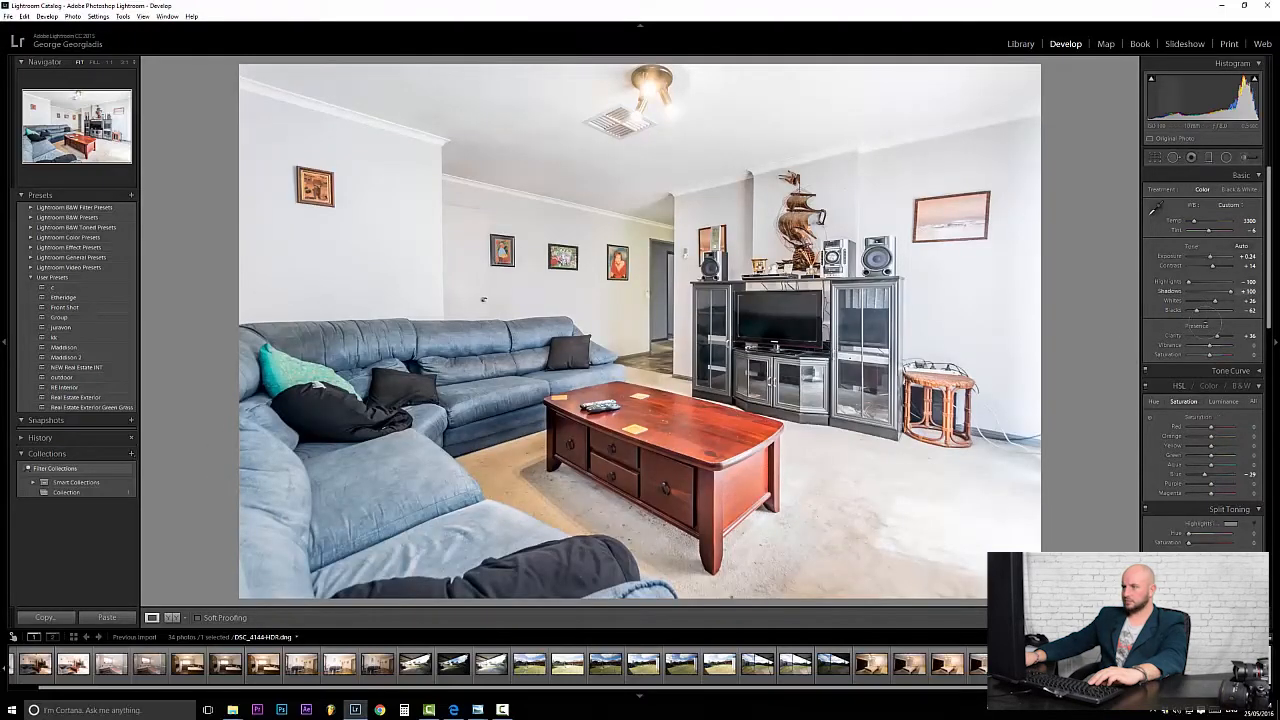
{"action": "left_click", "coordinate": [1215, 301], "text": "alt"}
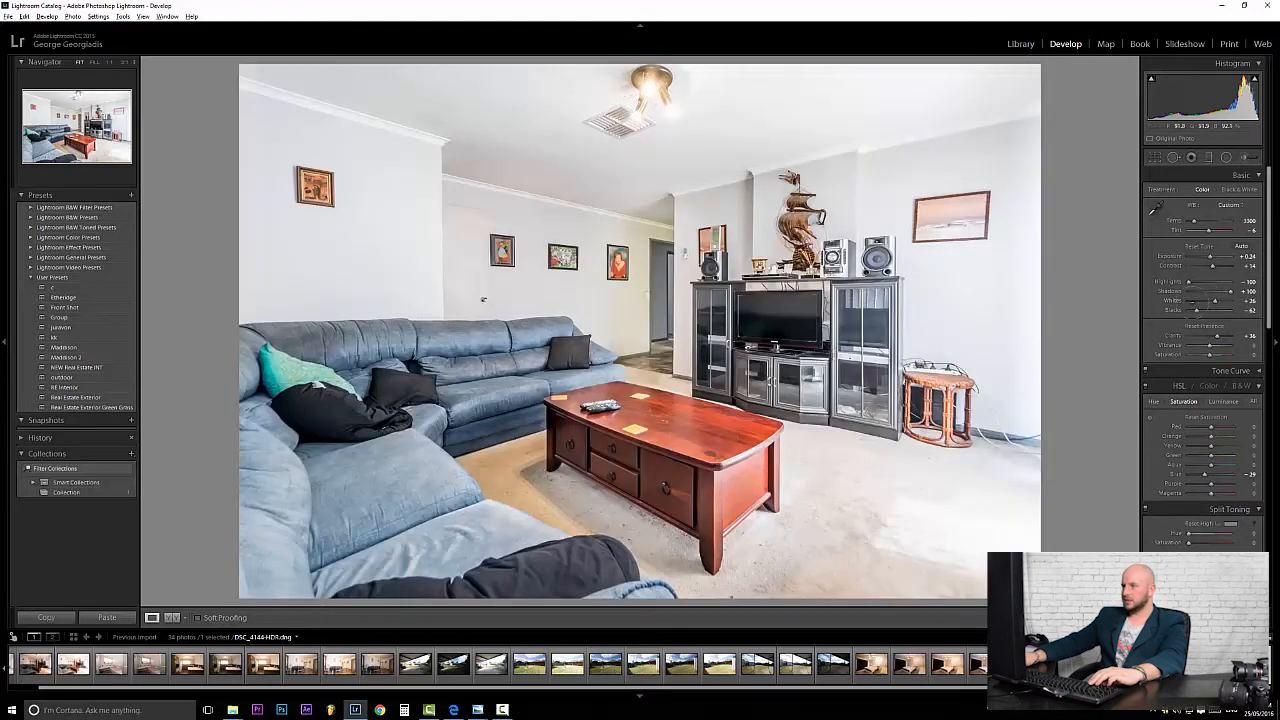
{"action": "left_click_drag", "start_coordinate": [1215, 301], "coordinate": [1193, 310]}
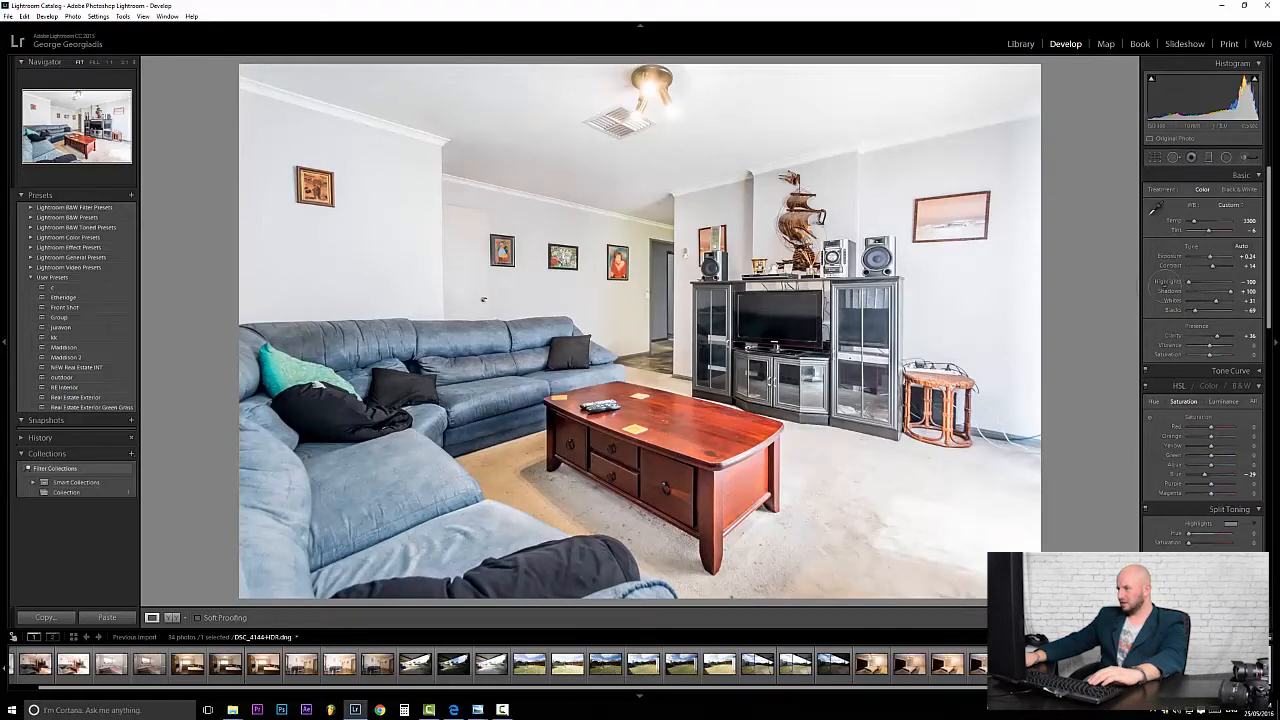
{"action": "scroll", "coordinate": [1264, 242], "scroll_direction": "down", "scroll_amount": 3}
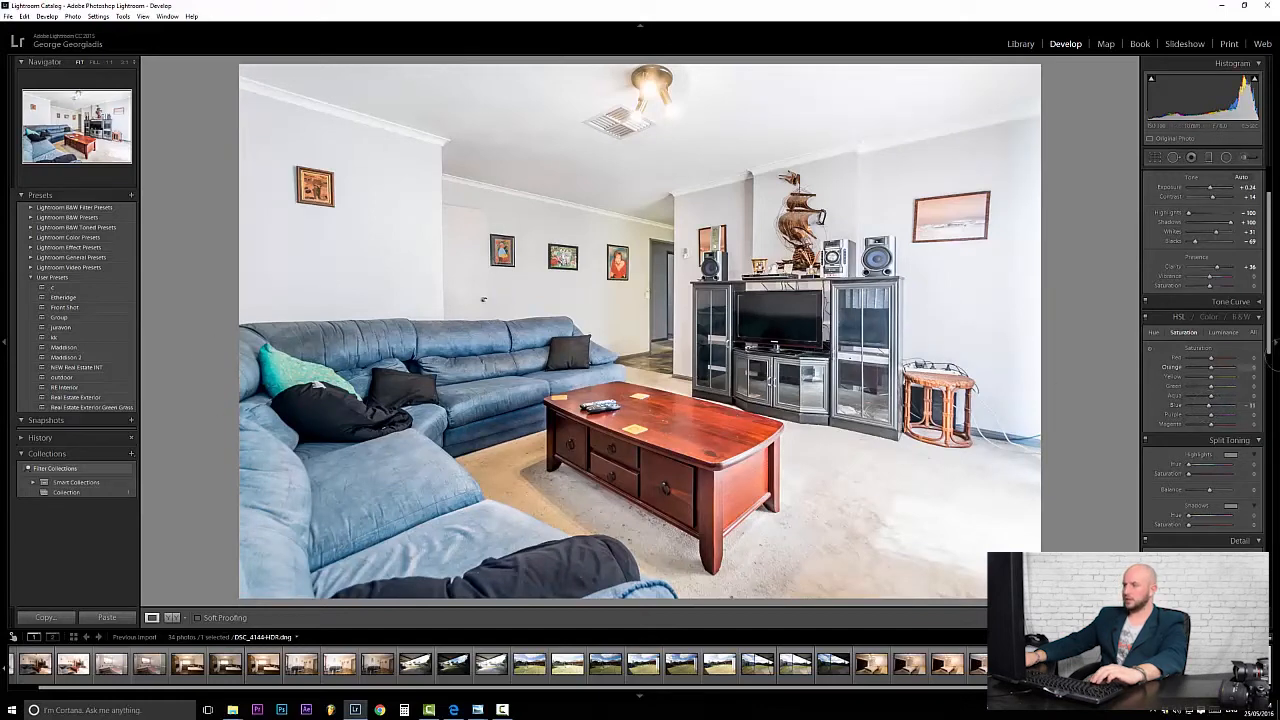
Enter -10 for both Orange and Red saturation in the HSL panel.
{"action": "left_click", "coordinate": [1248, 367]}
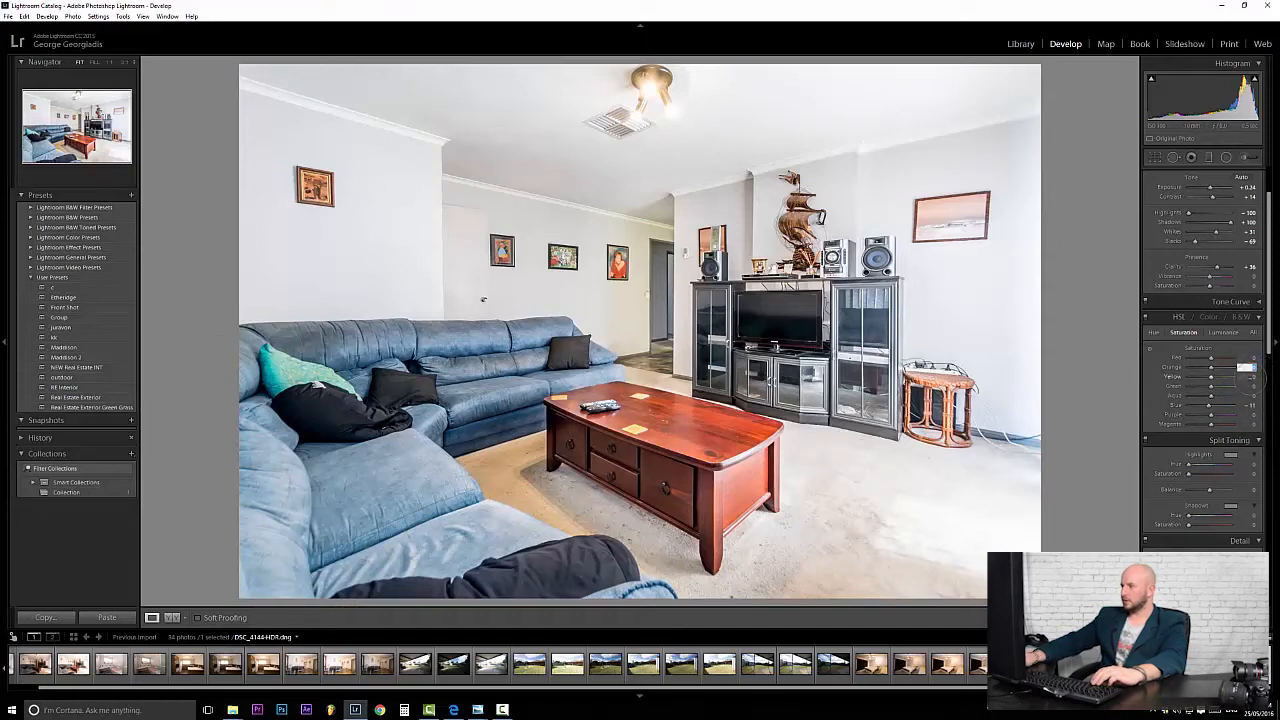
{"action": "type", "text": "-10"}
{"action": "key", "text": "Return"}
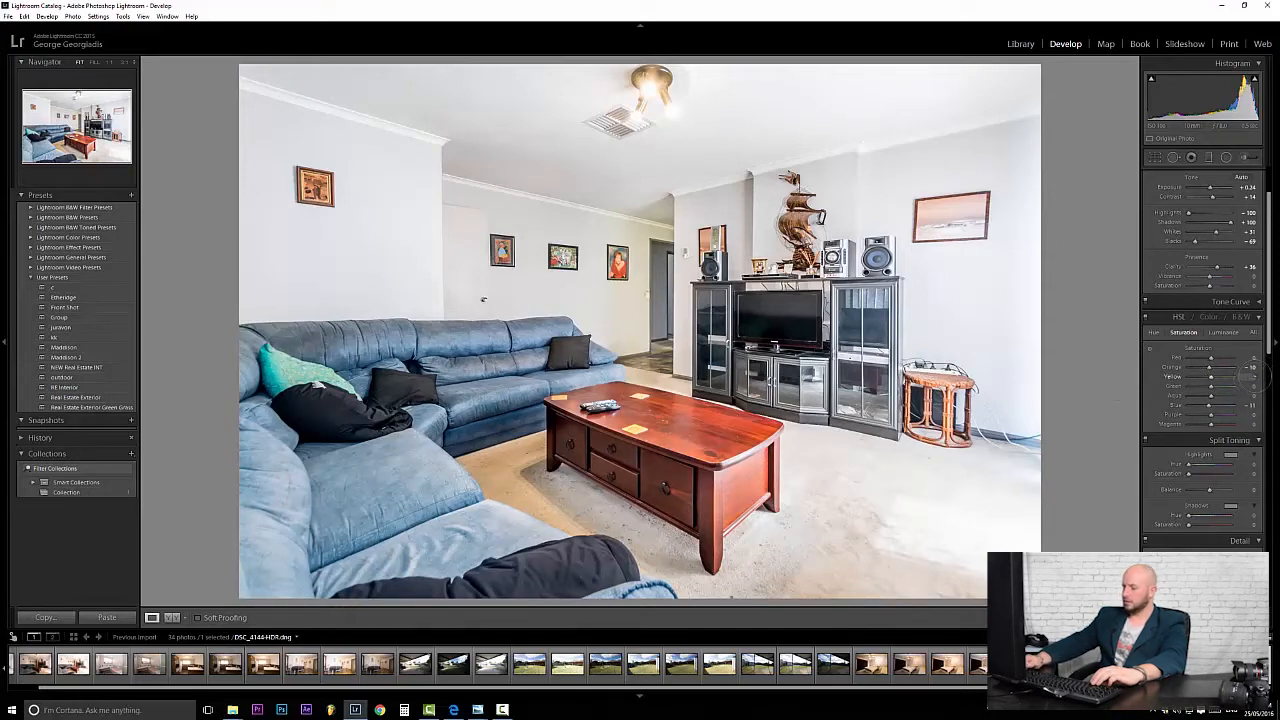
{"action": "type", "text": "-10"}
{"action": "left_click", "coordinate": [1250, 377]}
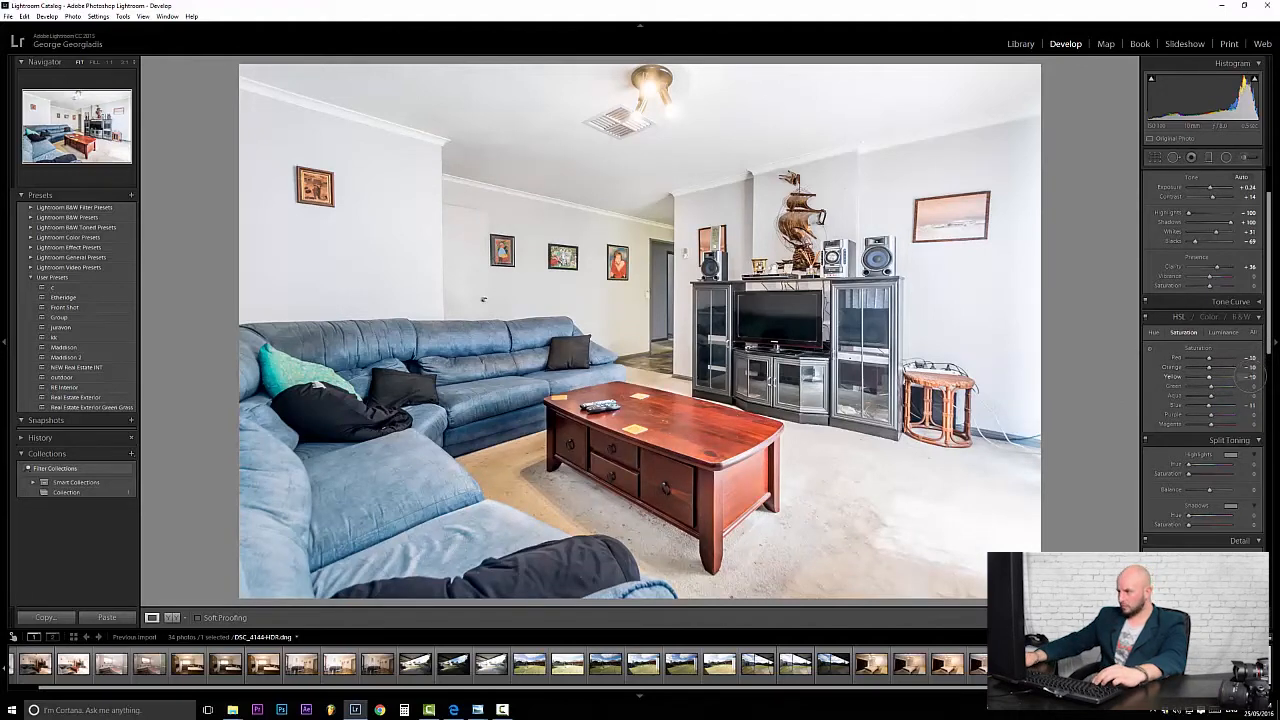
Straighten the living-room walls and cabinets with the Transform Vertical slider in Lens Corrections > Manual.
{"action": "scroll", "coordinate": [1266, 308], "scroll_direction": "down", "scroll_amount": 4}
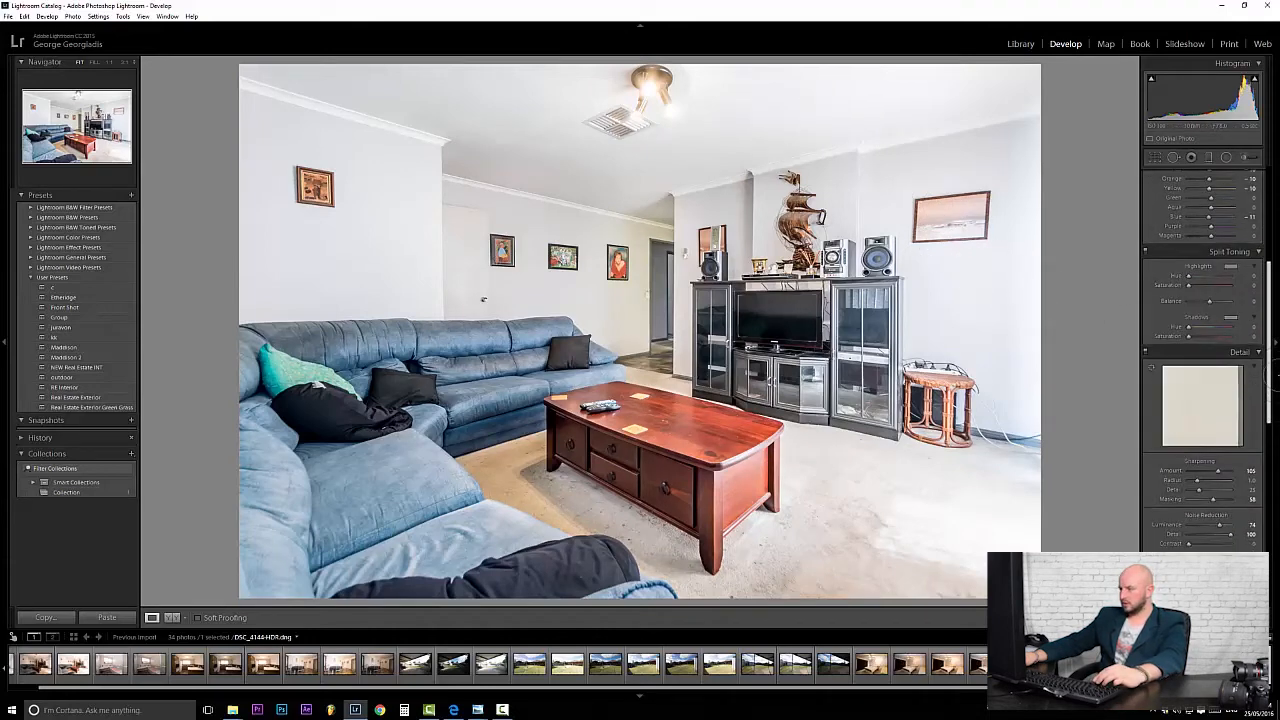
{"action": "scroll", "coordinate": [1275, 378], "scroll_direction": "down", "scroll_amount": 3}
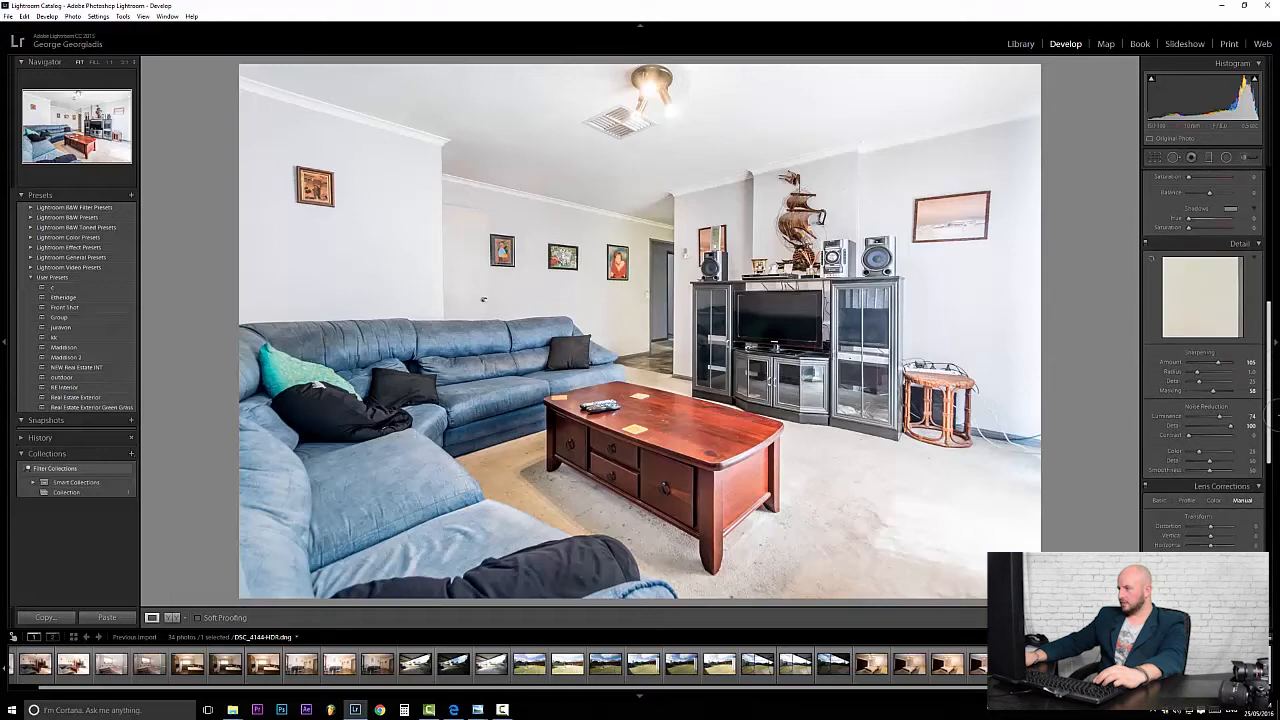
{"action": "scroll", "coordinate": [1275, 425], "scroll_direction": "down", "scroll_amount": 3}
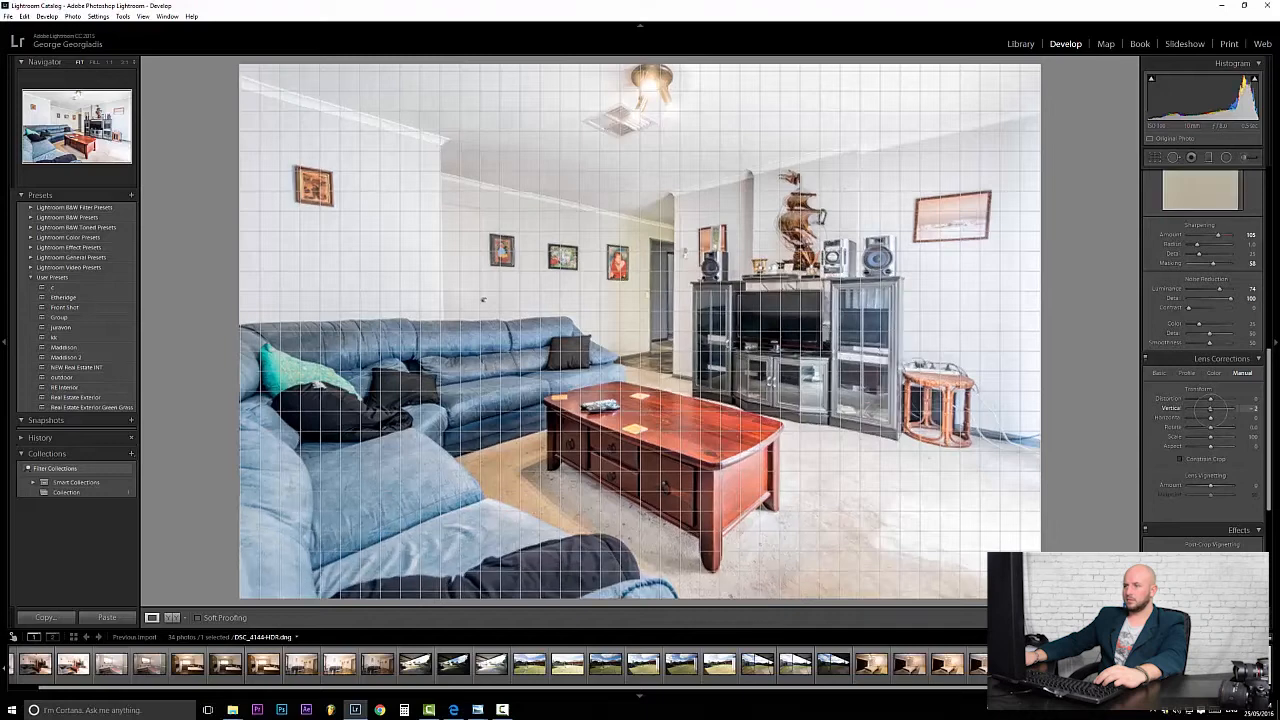
{"action": "left_click_drag", "start_coordinate": [1210, 408], "coordinate": [1213, 408]}
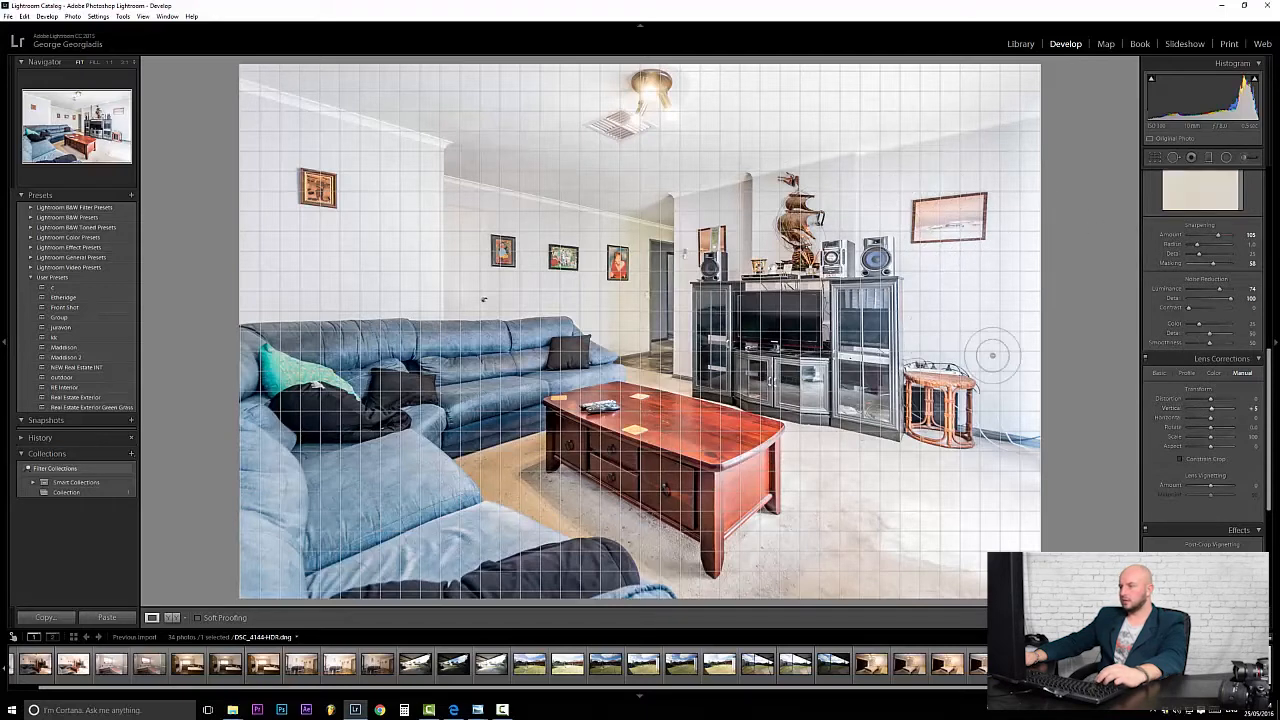
{"action": "left_click", "coordinate": [943, 286]}
{"action": "scroll", "coordinate": [1200, 400], "scroll_direction": "down", "scroll_amount": 2}
{"action": "left_click_drag", "start_coordinate": [1272, 506], "coordinate": [1272, 256]}
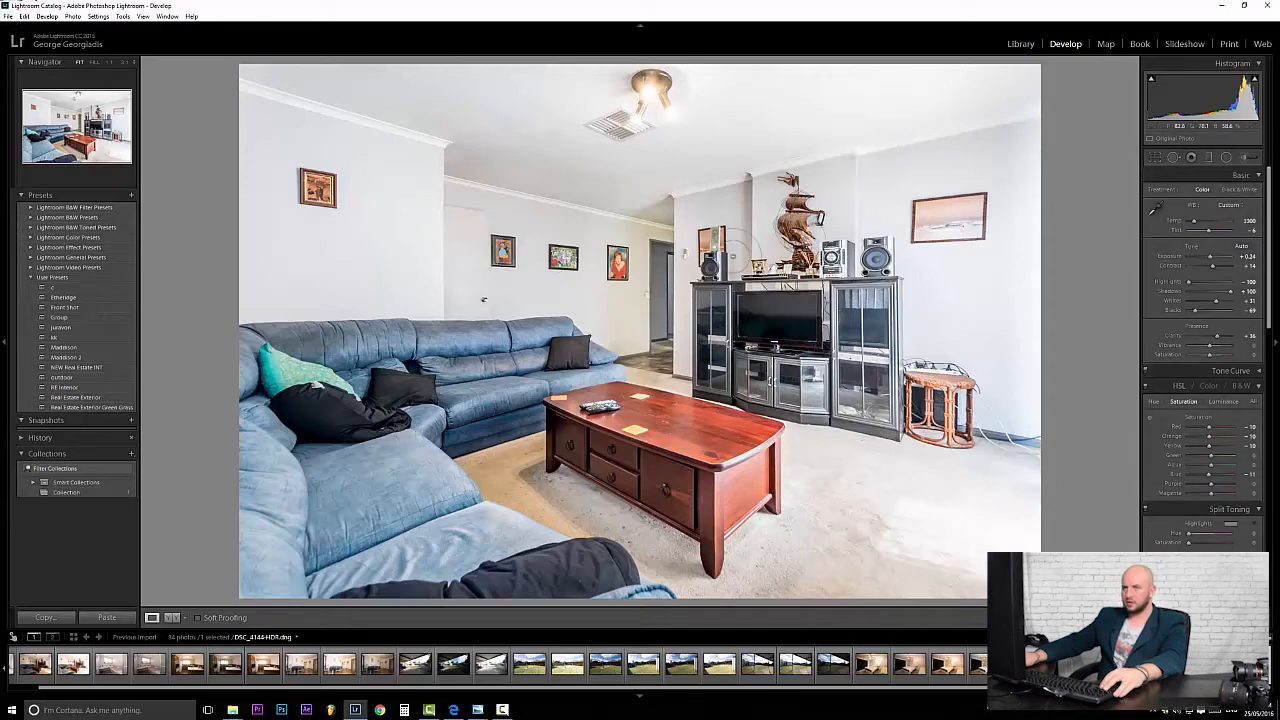
{"action": "left_click", "coordinate": [8, 16]}
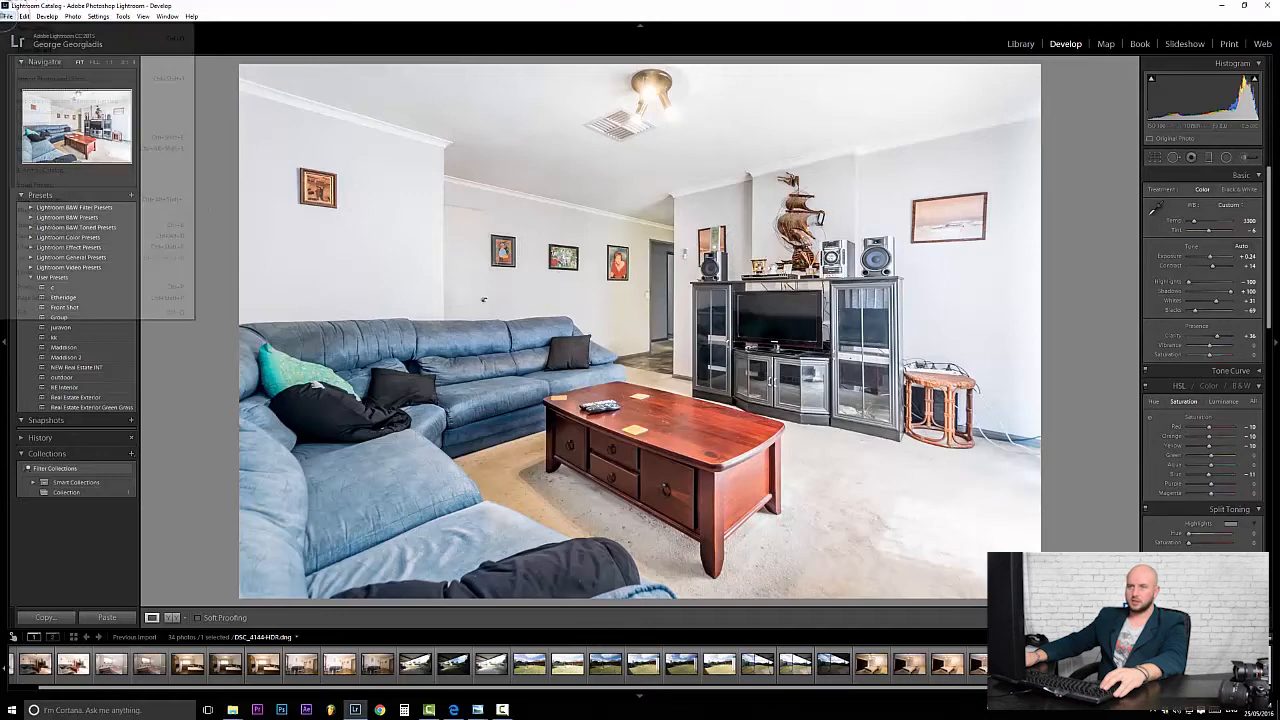
{"action": "left_click", "coordinate": [8, 16]}
{"action": "left_click", "coordinate": [8, 16]}
{"action": "left_click", "coordinate": [30, 137]}
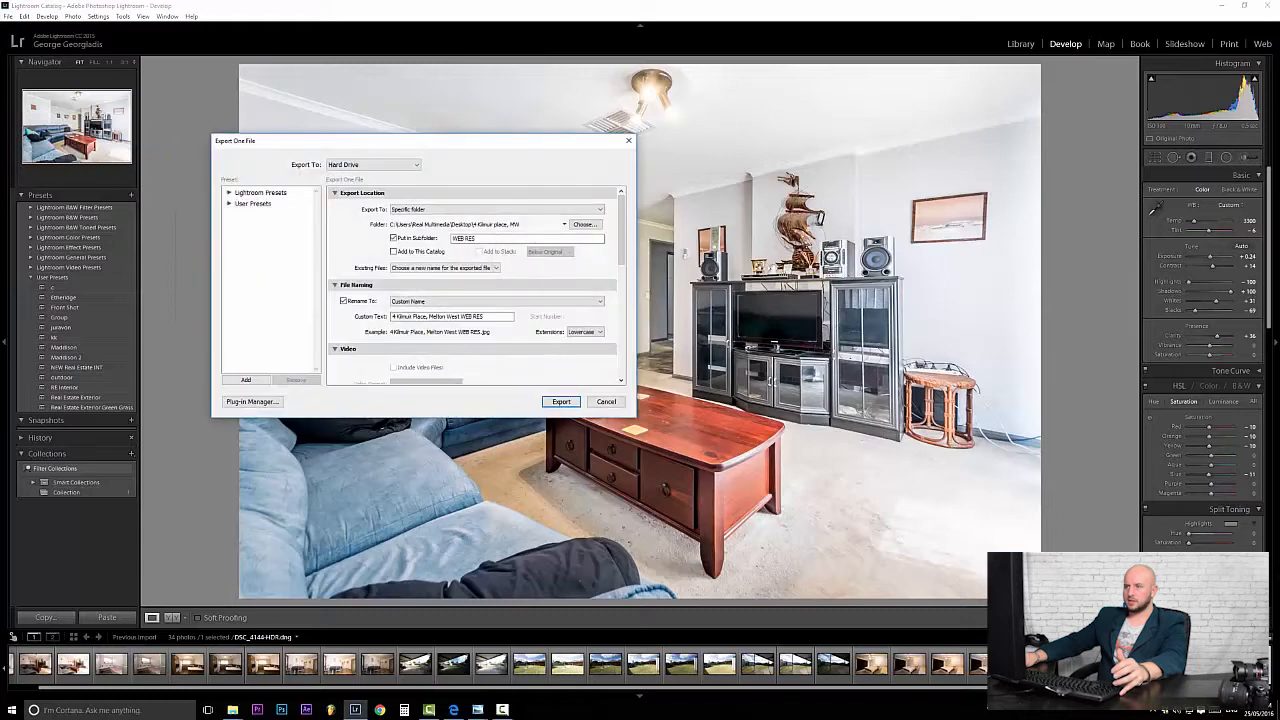
{"action": "left_click", "coordinate": [501, 238]}
{"action": "triple_click", "coordinate": [487, 317]}
{"action": "mouse_move", "coordinate": [232, 710]}
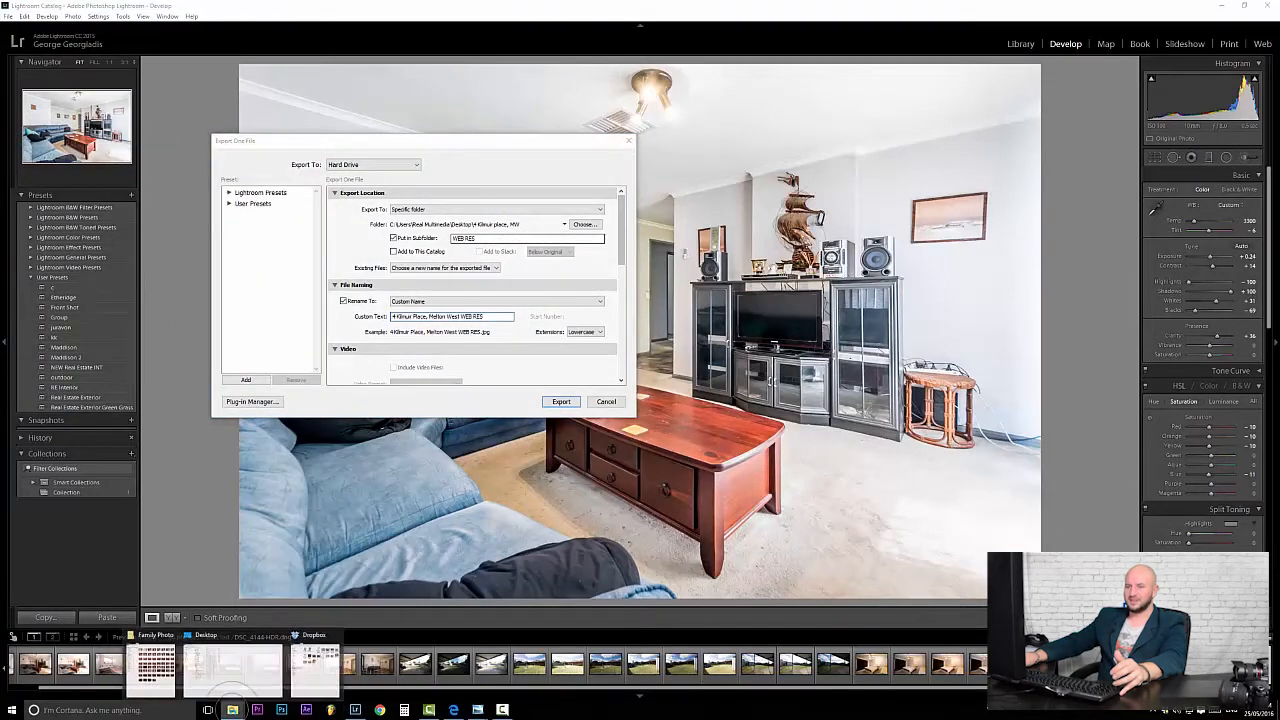
{"action": "left_click", "coordinate": [234, 668]}
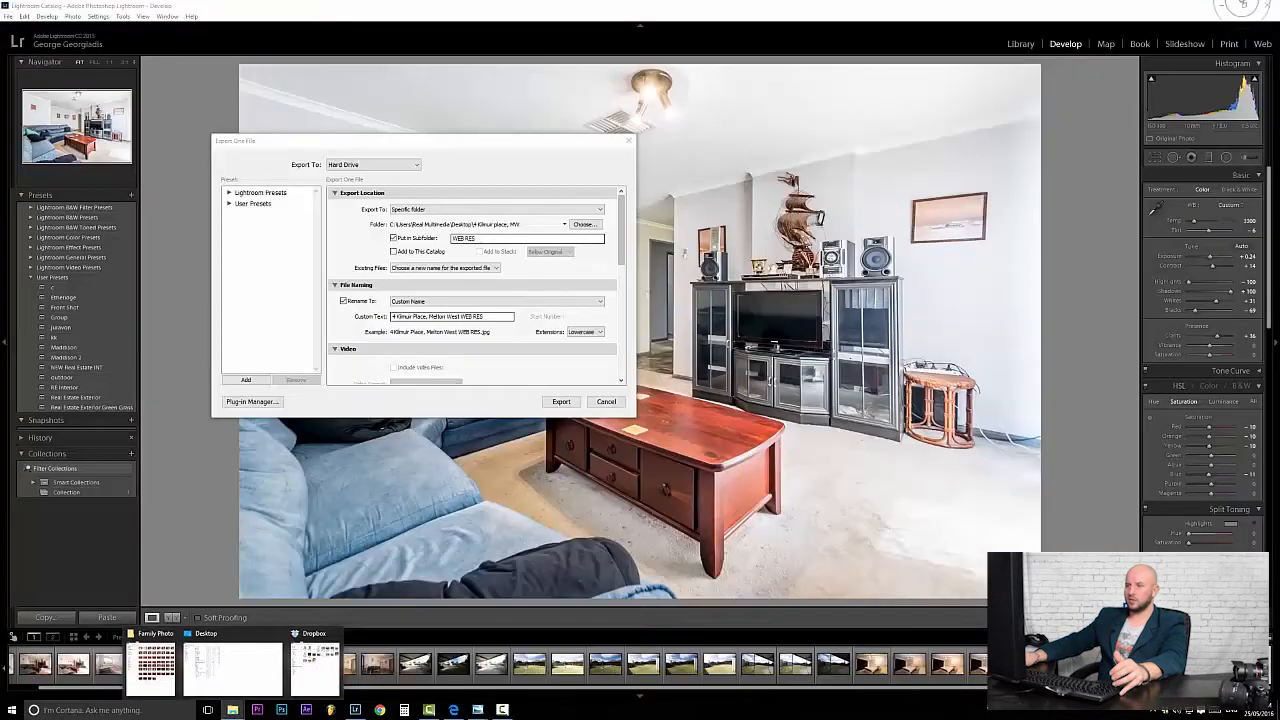
{"action": "triple_click", "coordinate": [498, 317]}
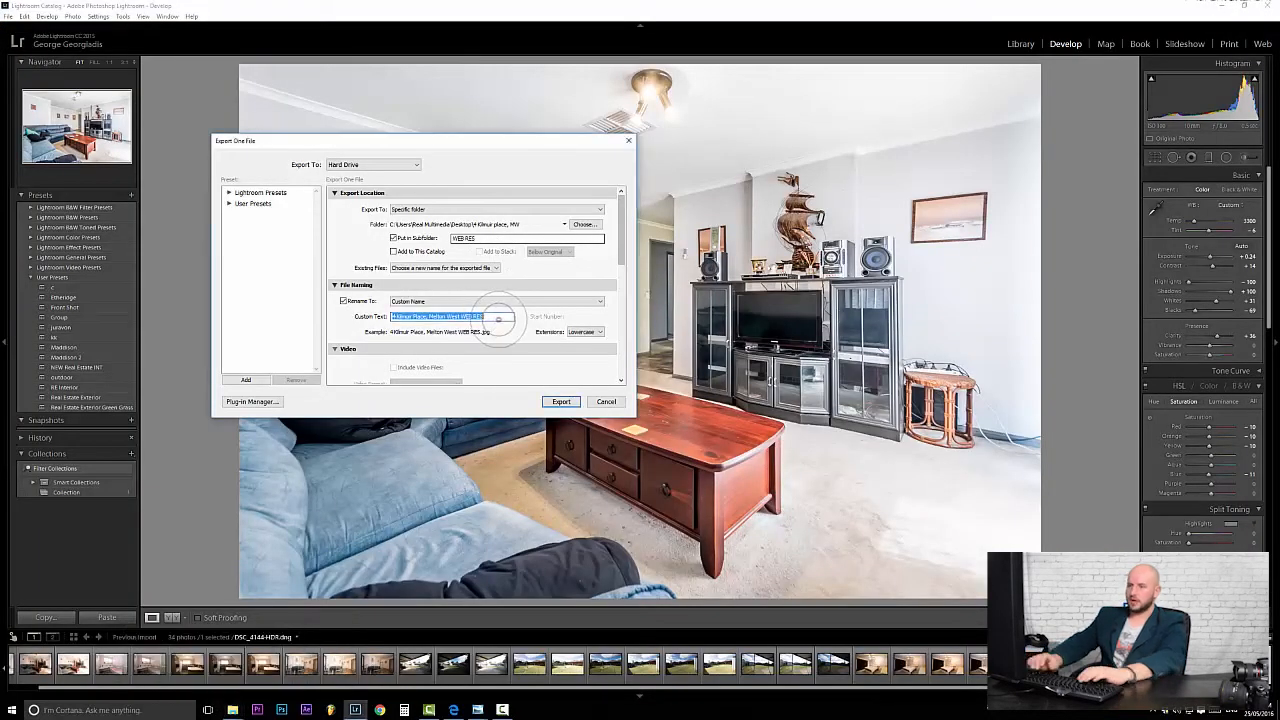
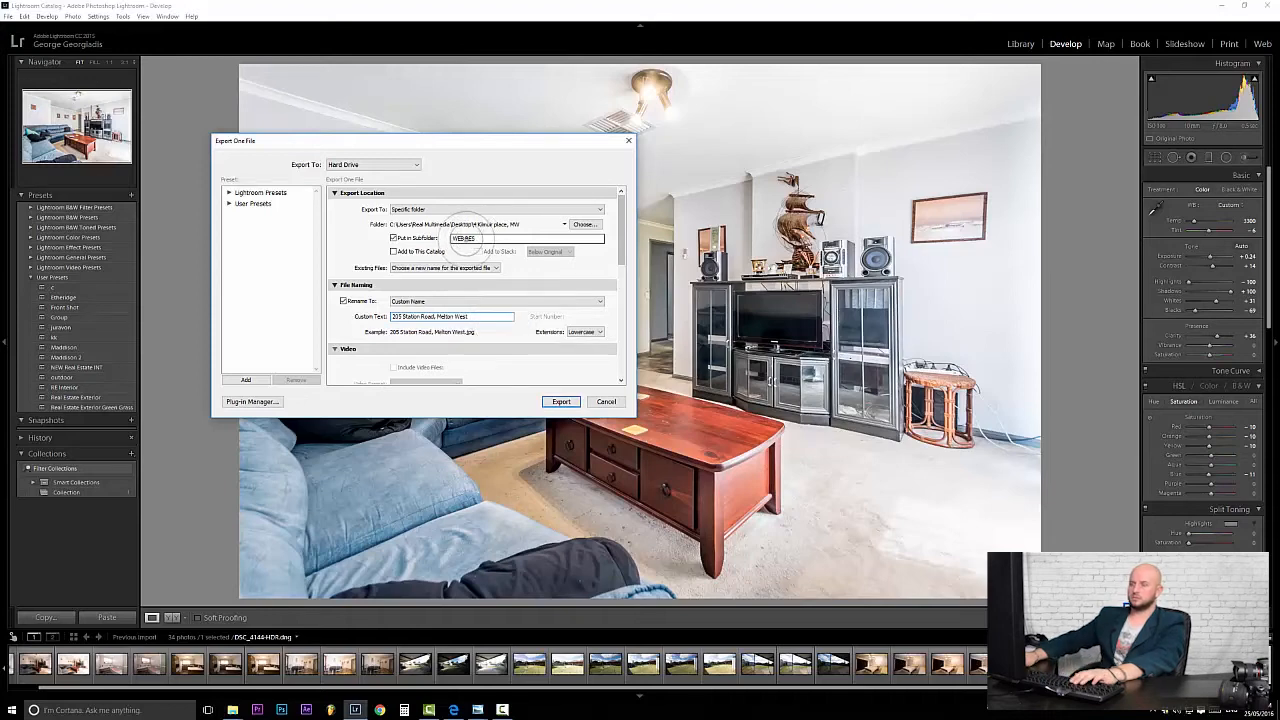
Set the subfolder to Finals and browse the desktop for the export destination.
{"action": "double_click", "coordinate": [502, 239]}
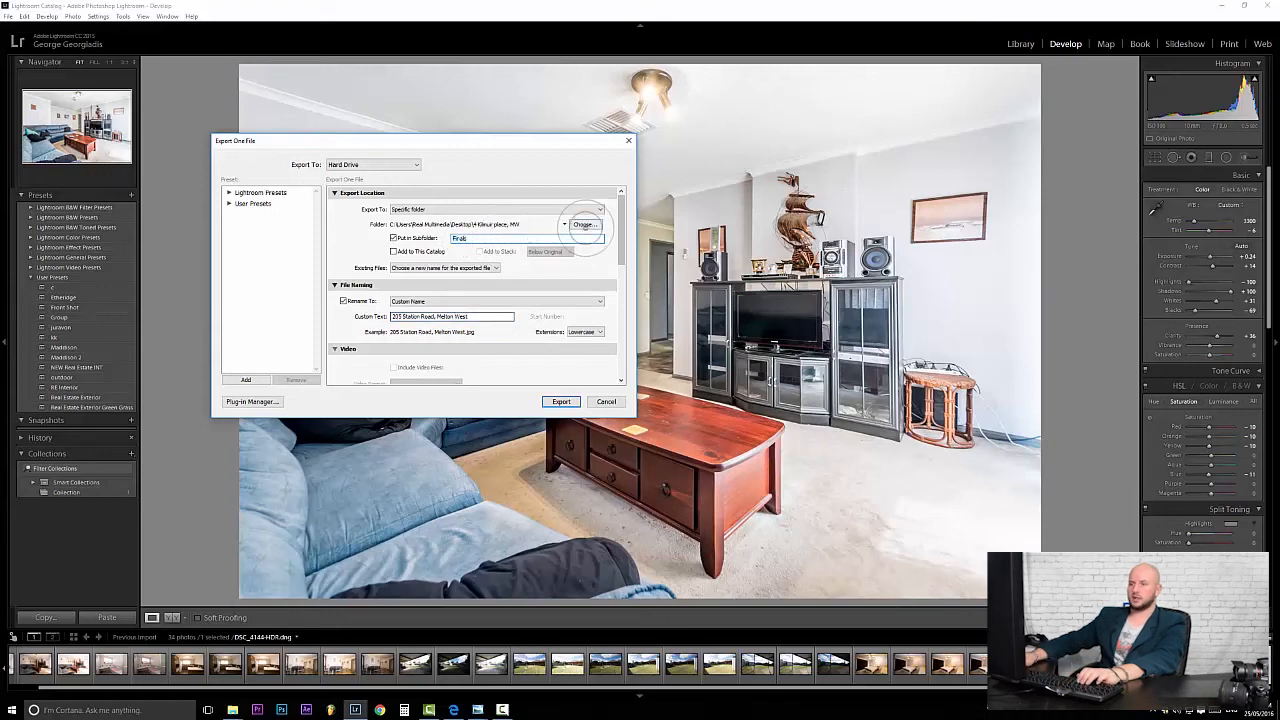
{"action": "left_click", "coordinate": [584, 224]}
{"action": "left_click", "coordinate": [298, 391]}
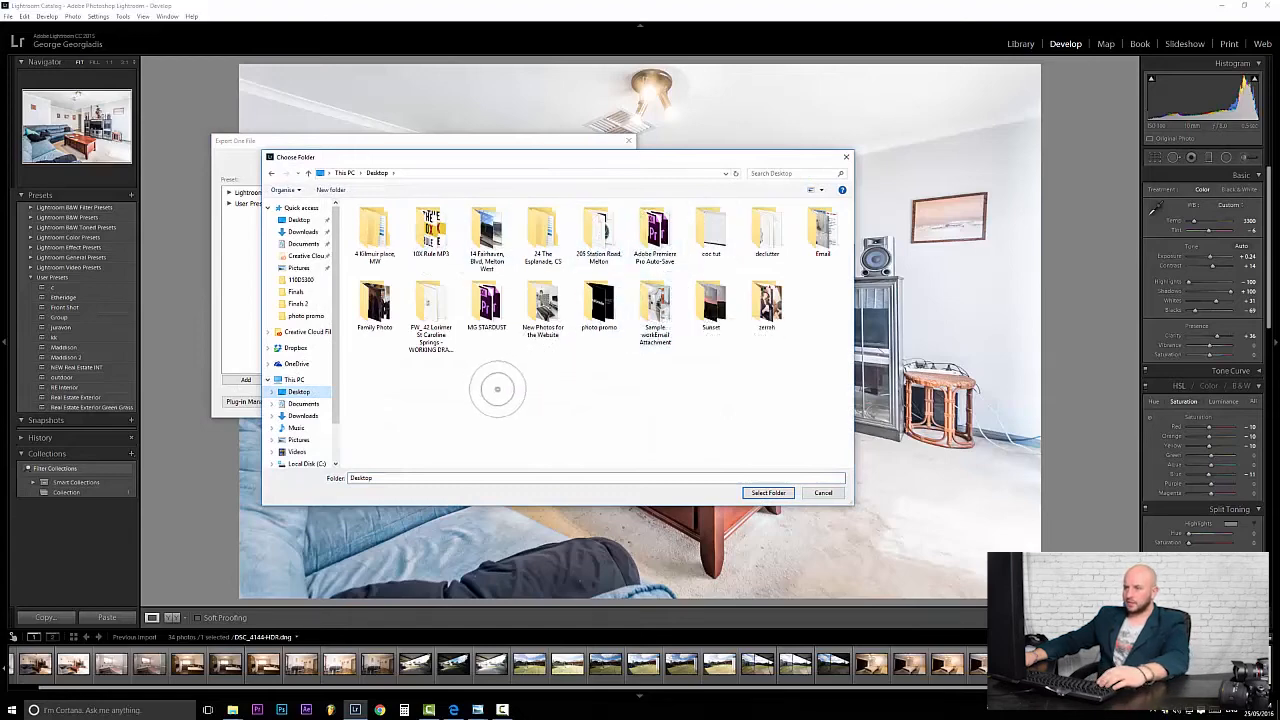
{"action": "double_click", "coordinate": [598, 232]}
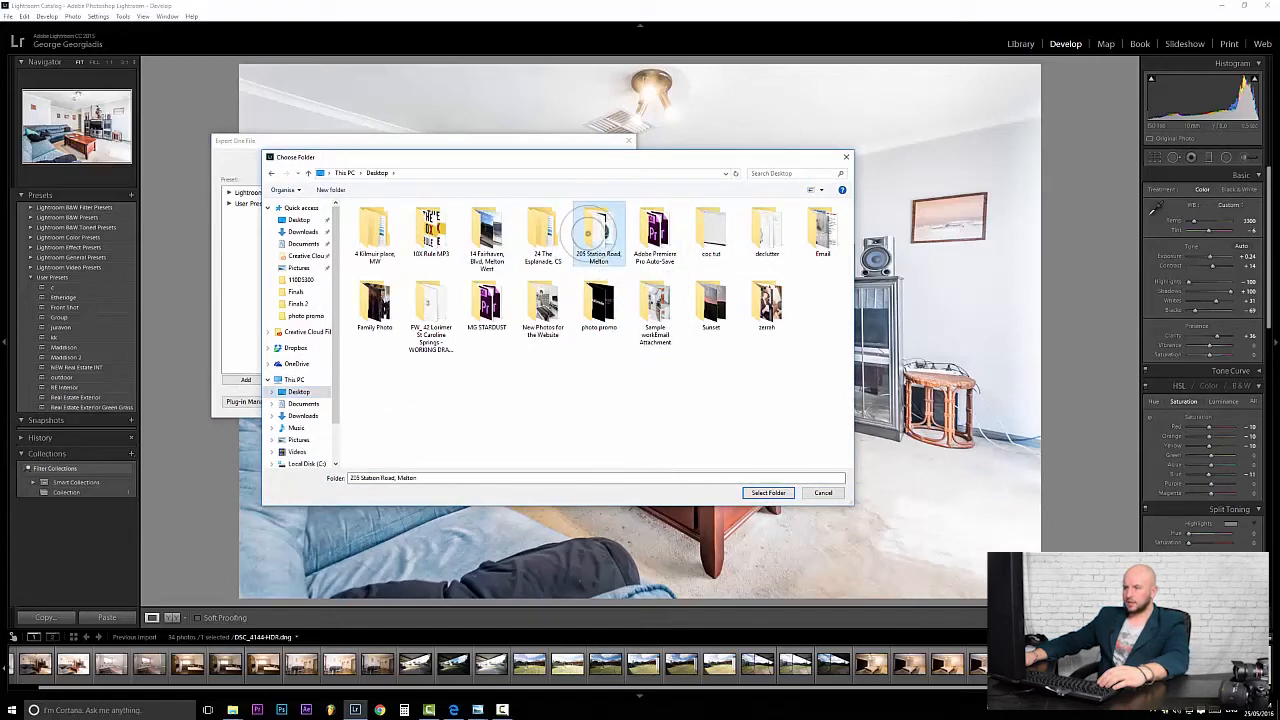
{"action": "left_click", "coordinate": [768, 492]}
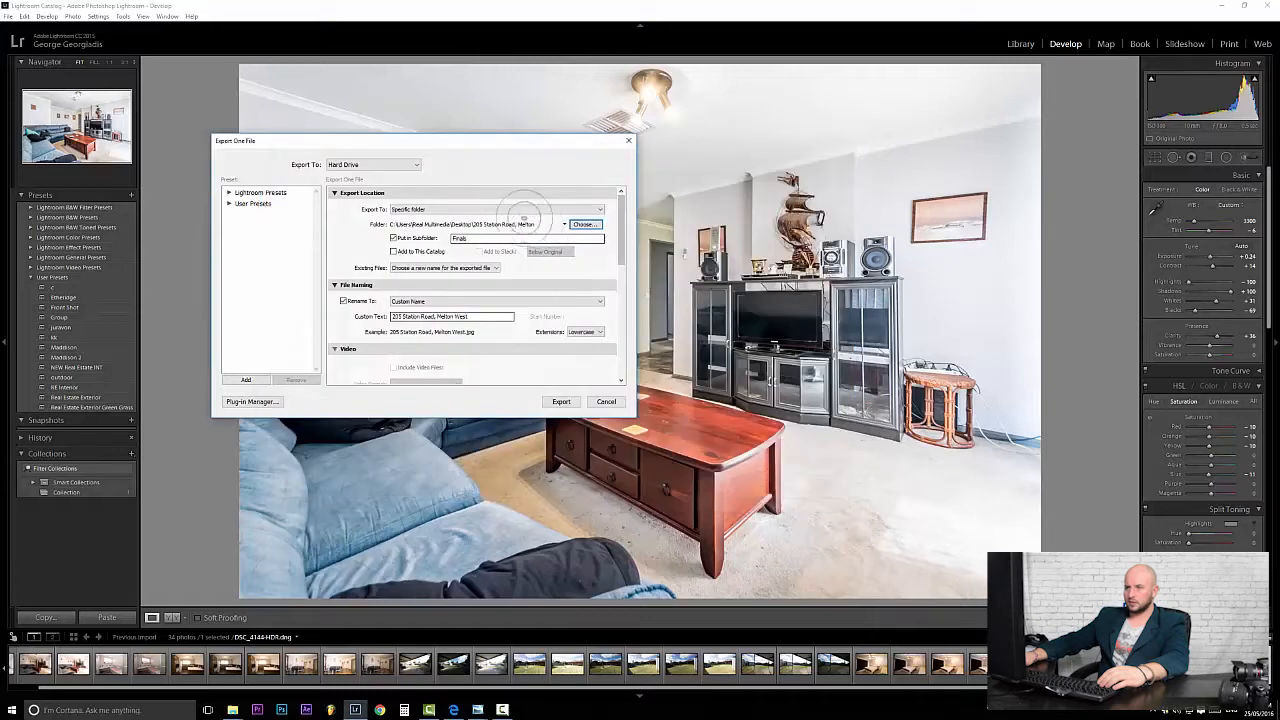
{"action": "left_click_drag", "start_coordinate": [622, 224], "coordinate": [622, 290]}
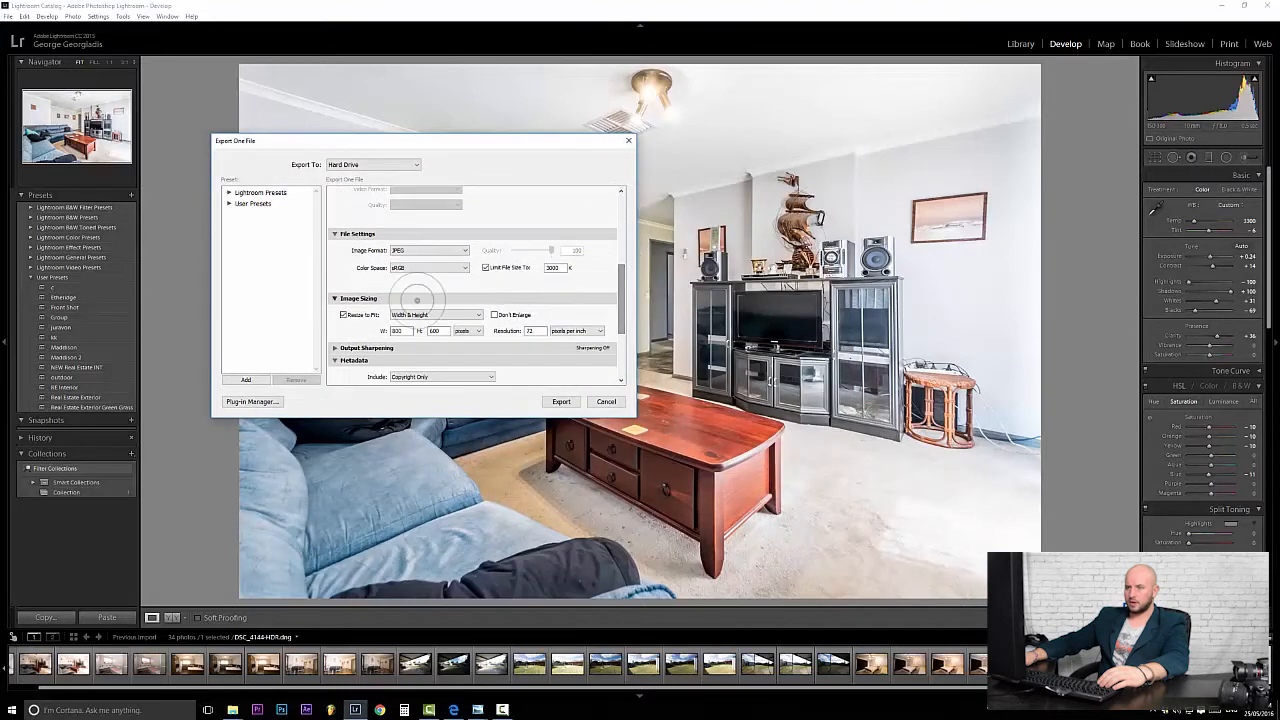
{"action": "left_click", "coordinate": [343, 316]}
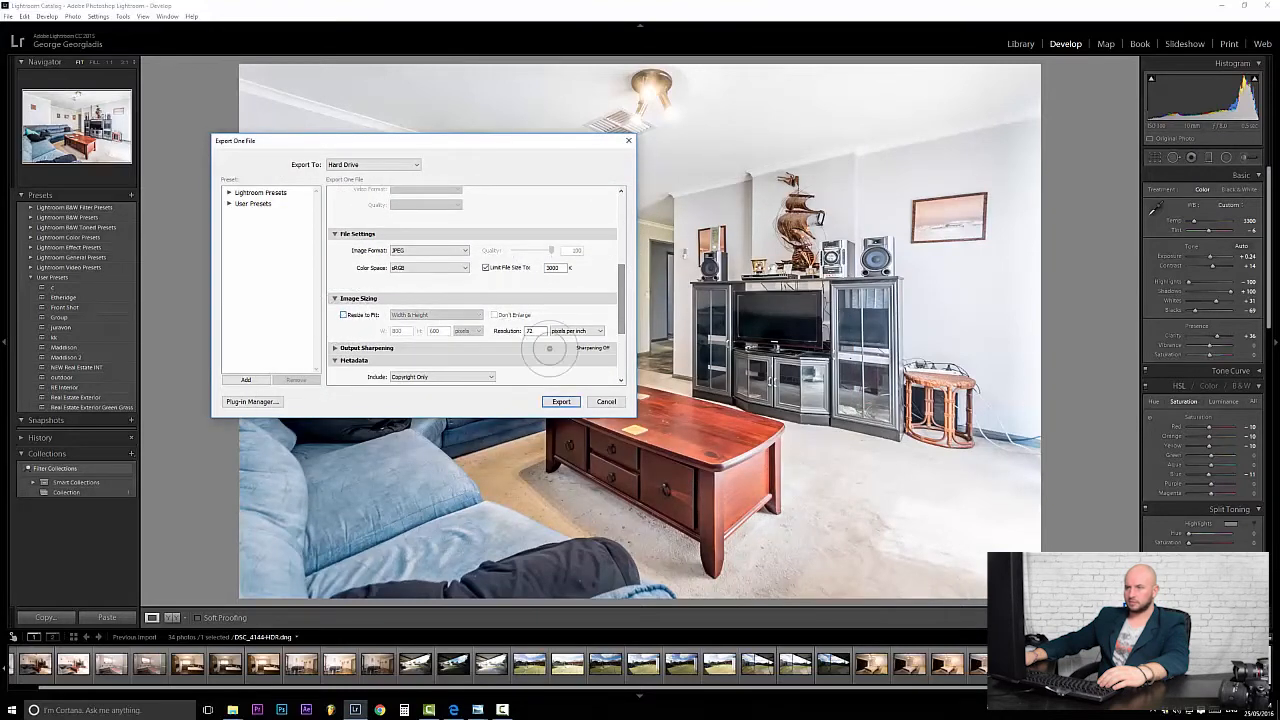
{"action": "left_click_drag", "start_coordinate": [620, 285], "coordinate": [621, 222]}
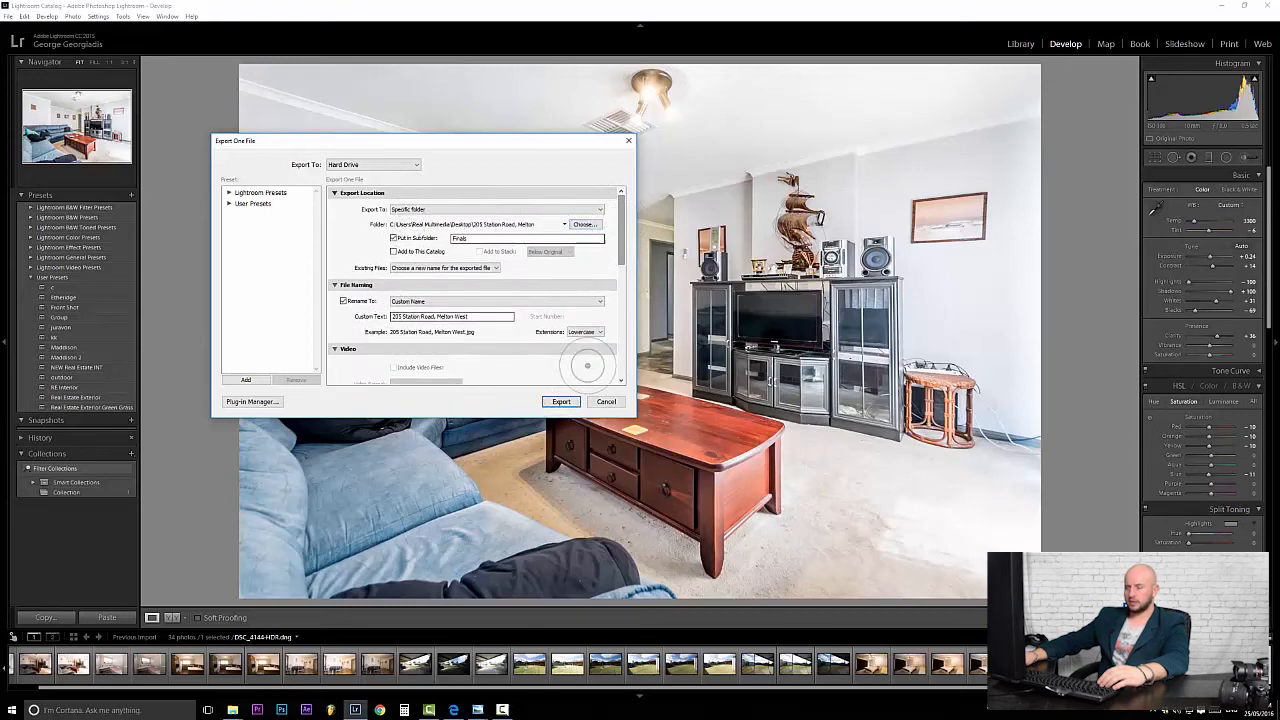
{"action": "left_click", "coordinate": [561, 401]}
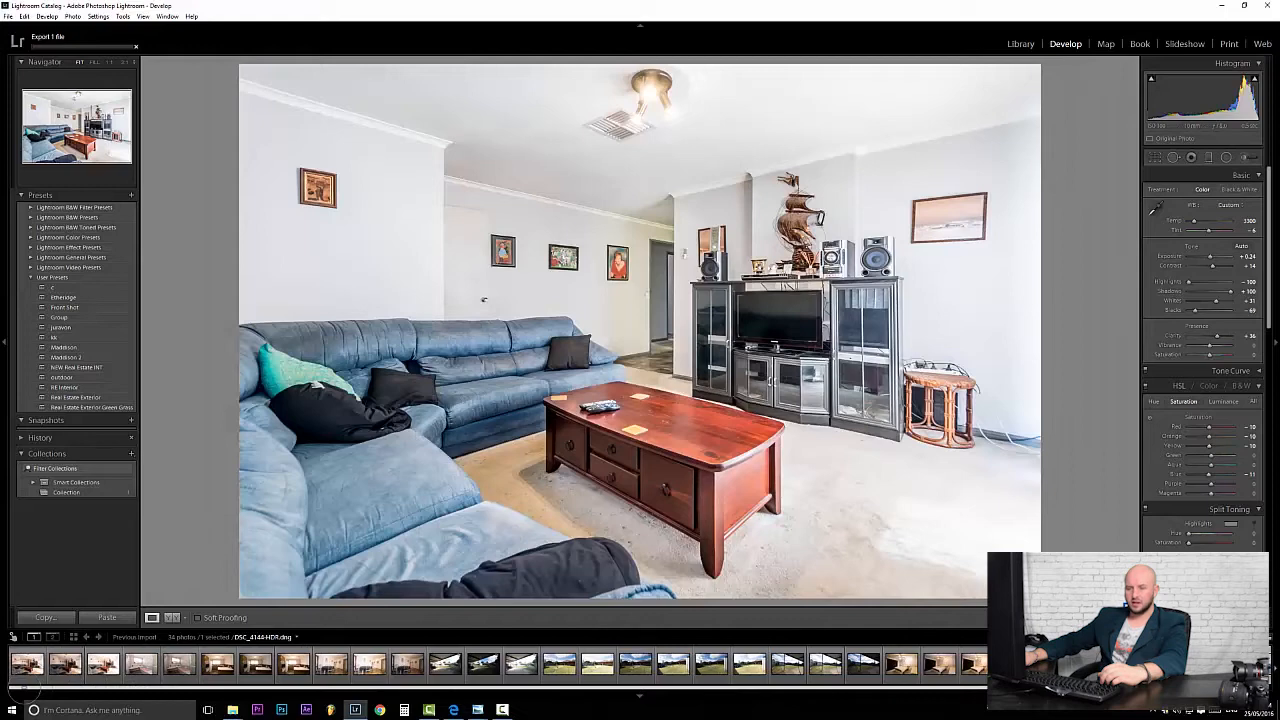
Open bathroom photo DSC_4147 from the filmstrip and apply the NEW Real Estate INT preset.
{"action": "left_click", "coordinate": [134, 667]}
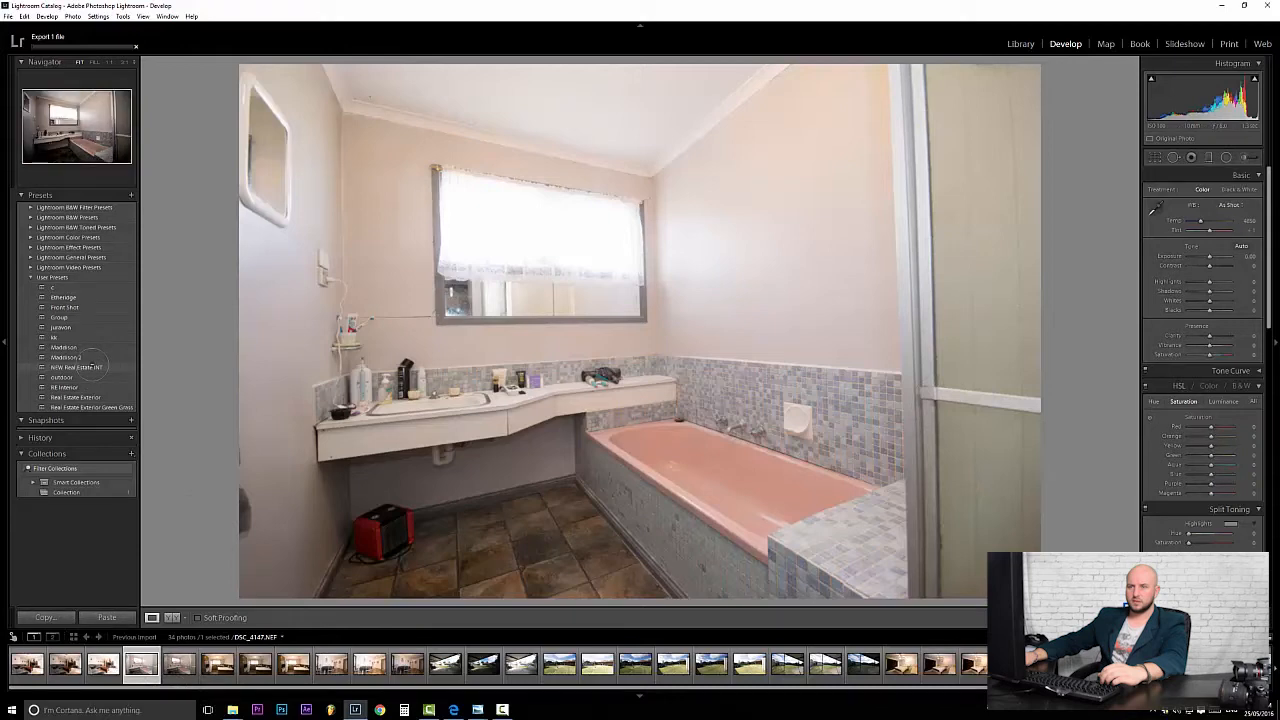
{"action": "left_click", "coordinate": [90, 367]}
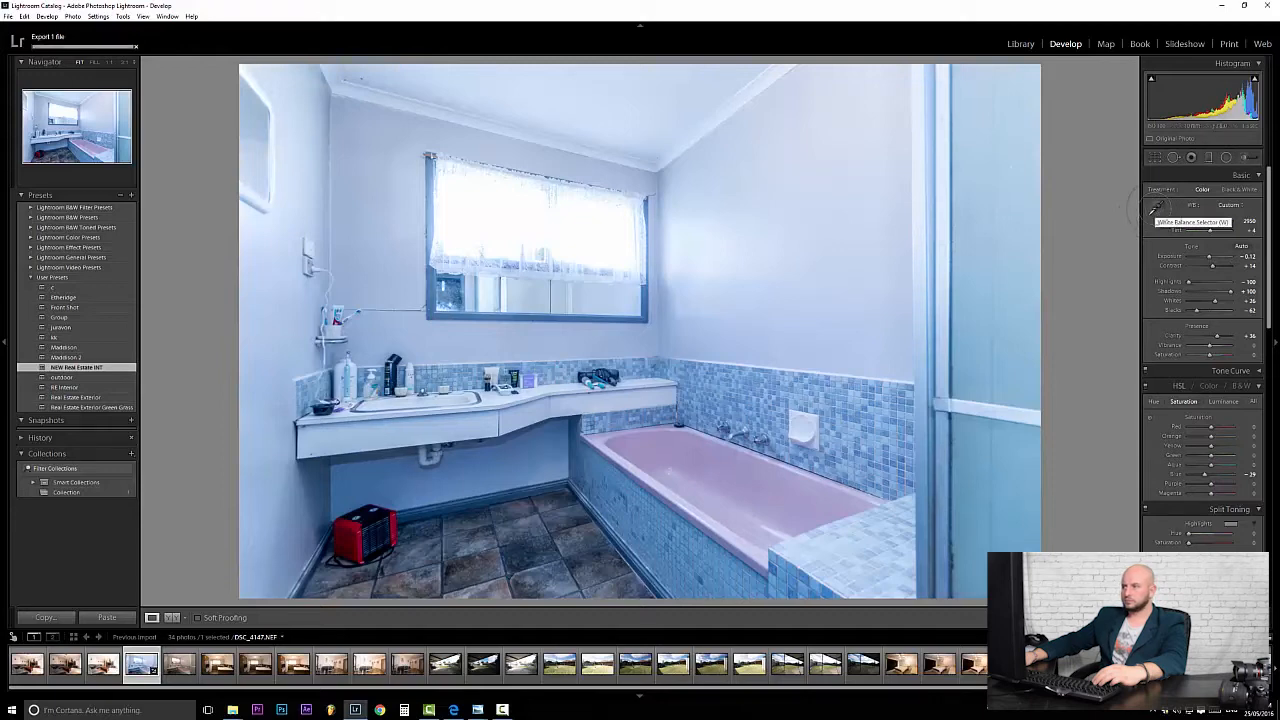
Neutralize the white balance by sampling the white ceiling with the White Balance Selector.
{"action": "left_click", "coordinate": [1156, 206]}
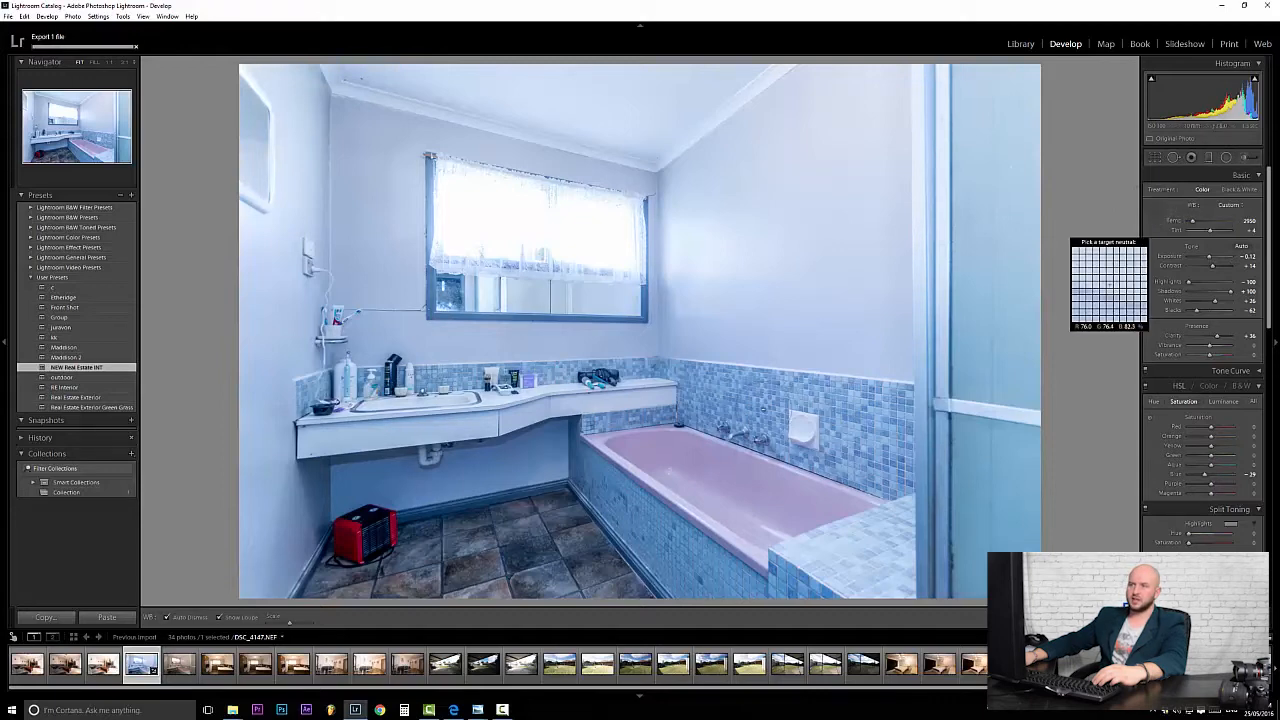
{"action": "left_click", "coordinate": [384, 78]}
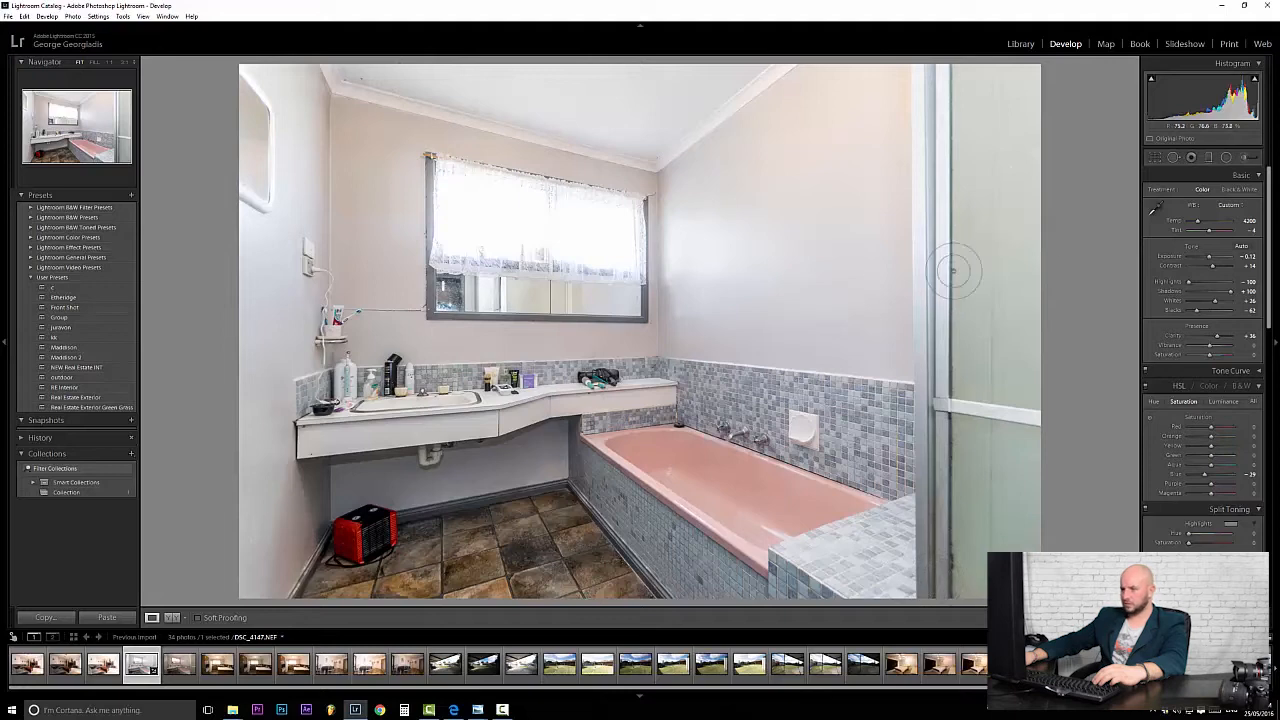
Brush brightening over the area under the vanity and heater, the ceiling, and the left wall.
{"action": "left_click", "coordinate": [1243, 157]}
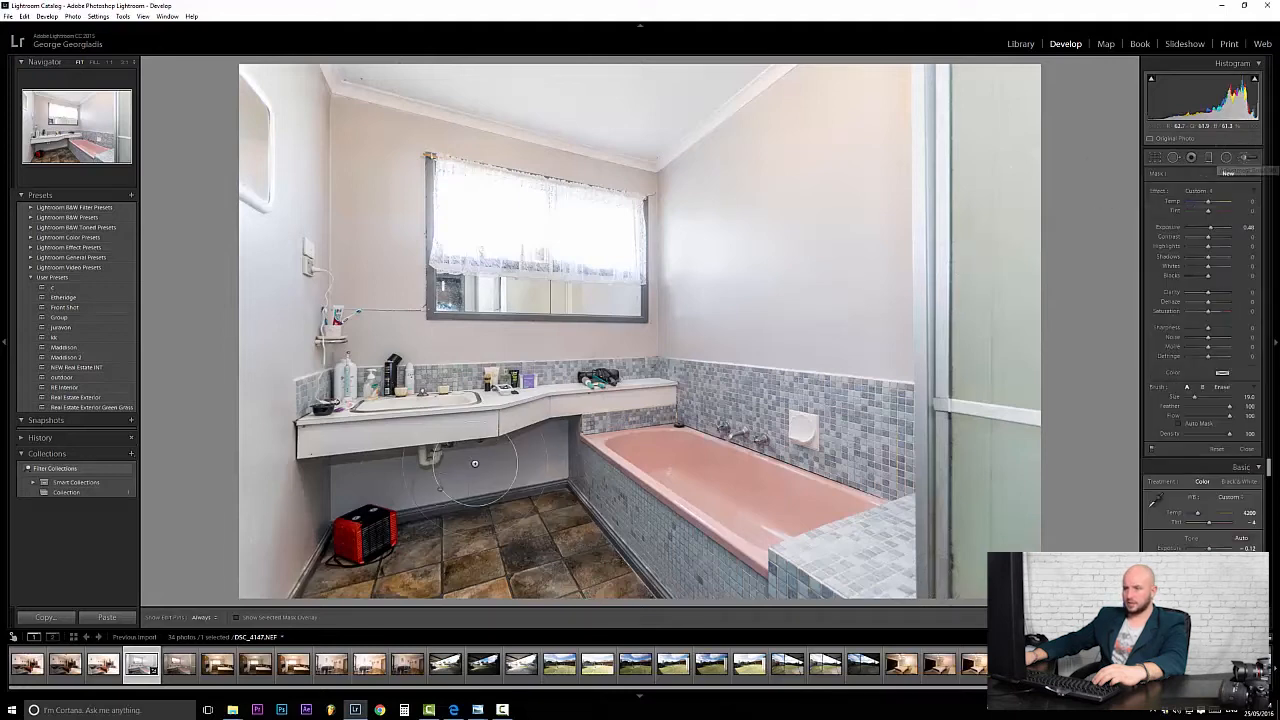
{"action": "scroll", "coordinate": [352, 504], "scroll_direction": "up", "scroll_amount": 2}
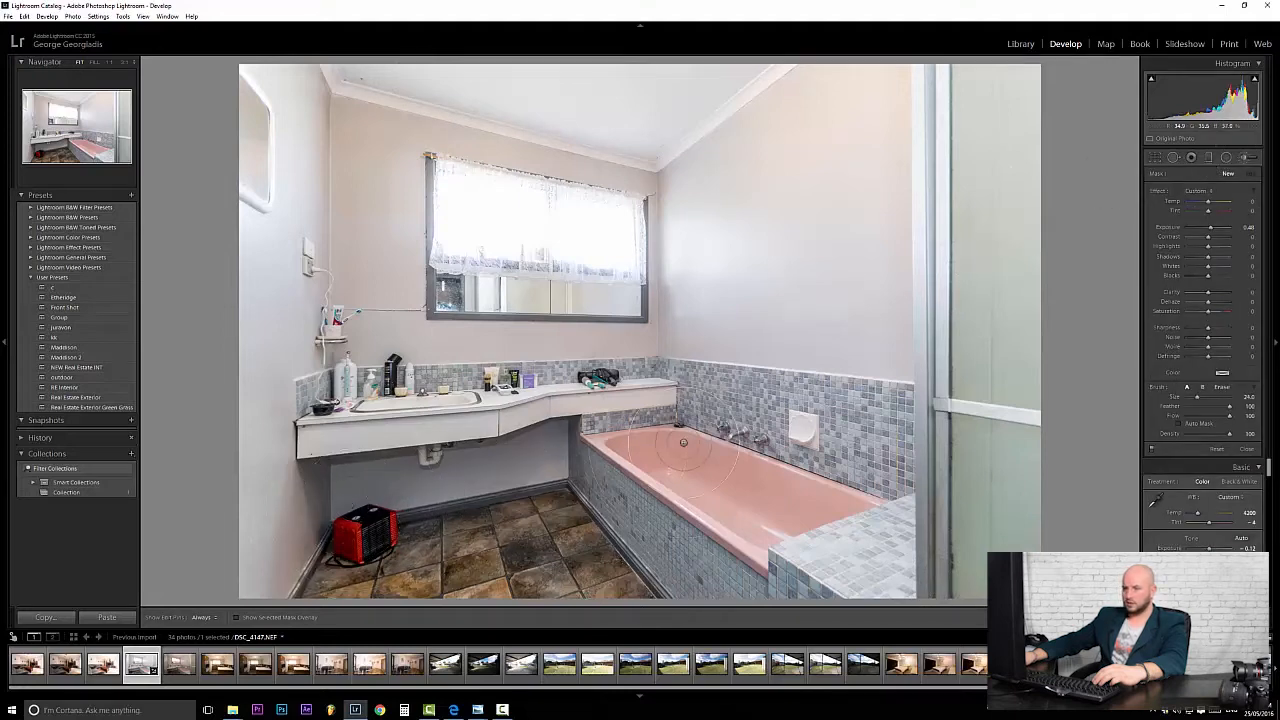
{"action": "mouse_move", "coordinate": [519, 442]}
{"action": "left_mouse_down"}
{"action": "mouse_move", "coordinate": [336, 512]}
{"action": "mouse_move", "coordinate": [332, 502]}
{"action": "mouse_move", "coordinate": [549, 464]}
{"action": "mouse_move", "coordinate": [700, 607]}
{"action": "mouse_move", "coordinate": [577, 595]}
{"action": "mouse_move", "coordinate": [493, 554]}
{"action": "mouse_move", "coordinate": [380, 562]}
{"action": "mouse_move", "coordinate": [314, 602]}
{"action": "mouse_move", "coordinate": [347, 462]}
{"action": "left_mouse_up"}
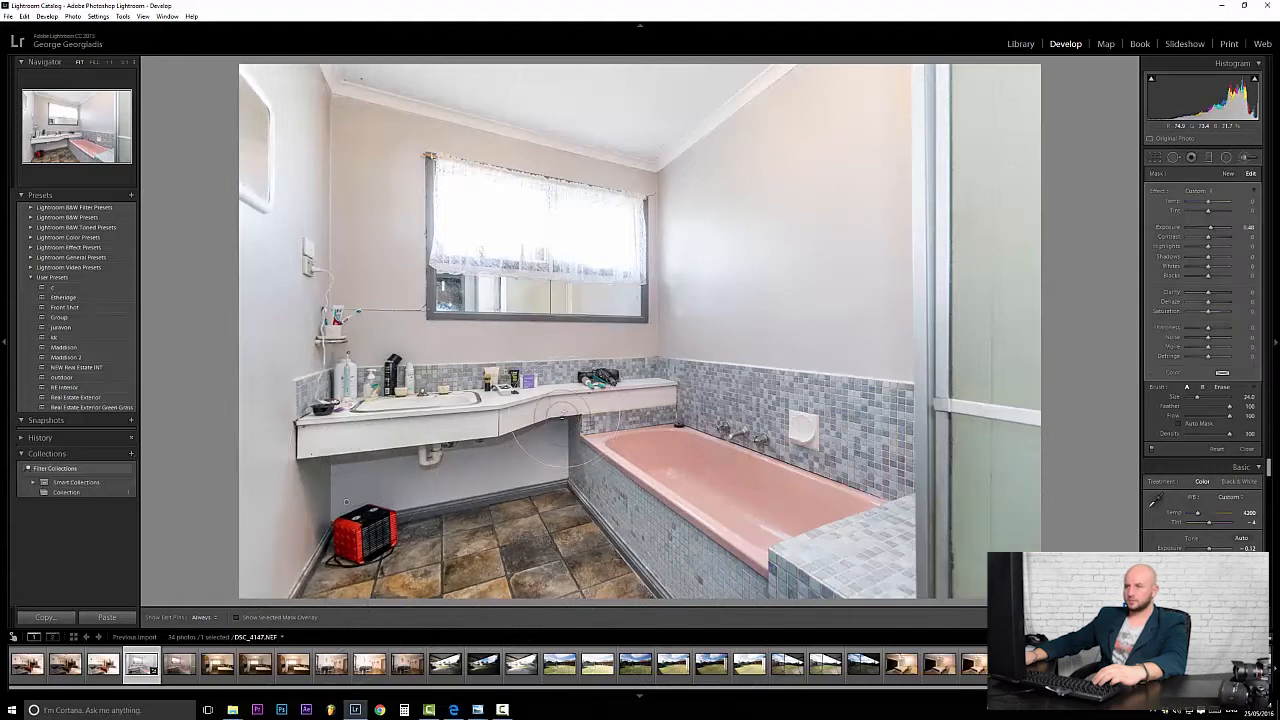
{"action": "scroll", "coordinate": [386, 319], "scroll_direction": "up", "scroll_amount": 2}
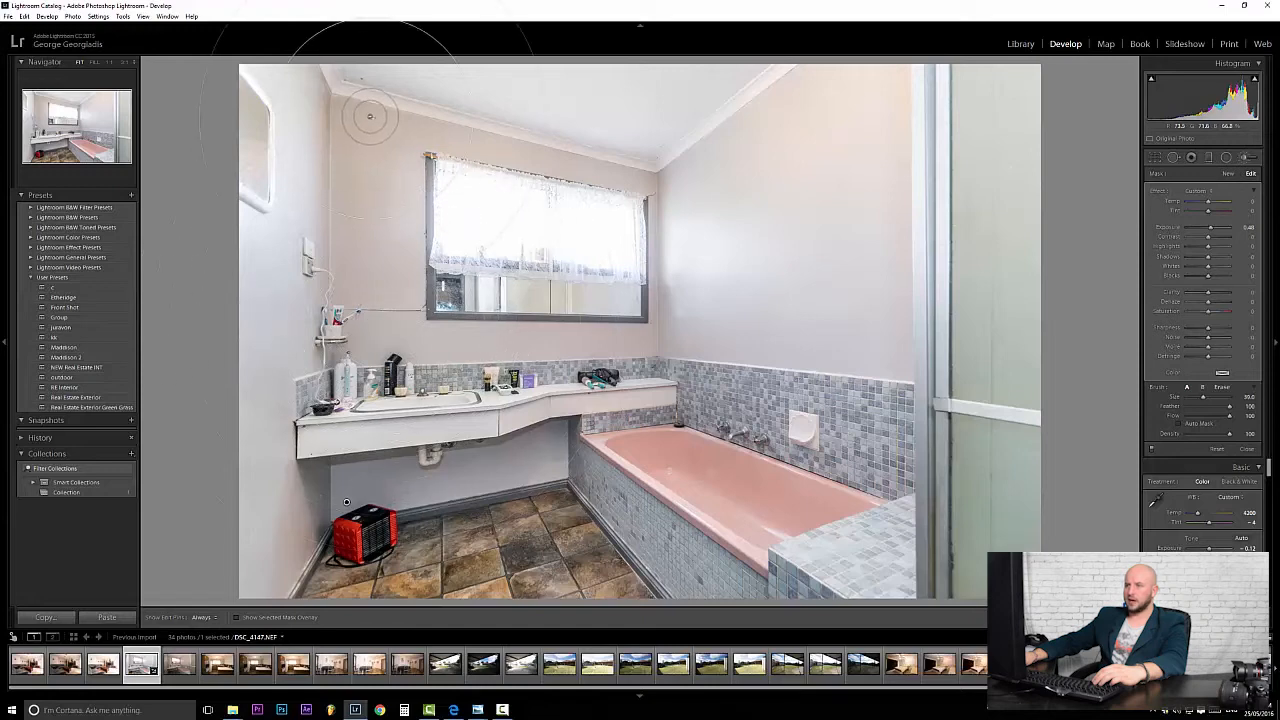
{"action": "scroll", "coordinate": [366, 114], "scroll_direction": "up", "scroll_amount": 2}
{"action": "mouse_move", "coordinate": [647, 138]}
{"action": "left_mouse_down"}
{"action": "mouse_move", "coordinate": [383, 82]}
{"action": "mouse_move", "coordinate": [794, 75]}
{"action": "mouse_move", "coordinate": [862, 45]}
{"action": "mouse_move", "coordinate": [849, 85]}
{"action": "mouse_move", "coordinate": [864, 220]}
{"action": "mouse_move", "coordinate": [730, 239]}
{"action": "mouse_move", "coordinate": [752, 315]}
{"action": "mouse_move", "coordinate": [985, 329]}
{"action": "mouse_move", "coordinate": [916, 333]}
{"action": "left_mouse_up"}
{"action": "scroll", "coordinate": [510, 358], "scroll_direction": "down", "scroll_amount": 10}
{"action": "key", "text": "h"}
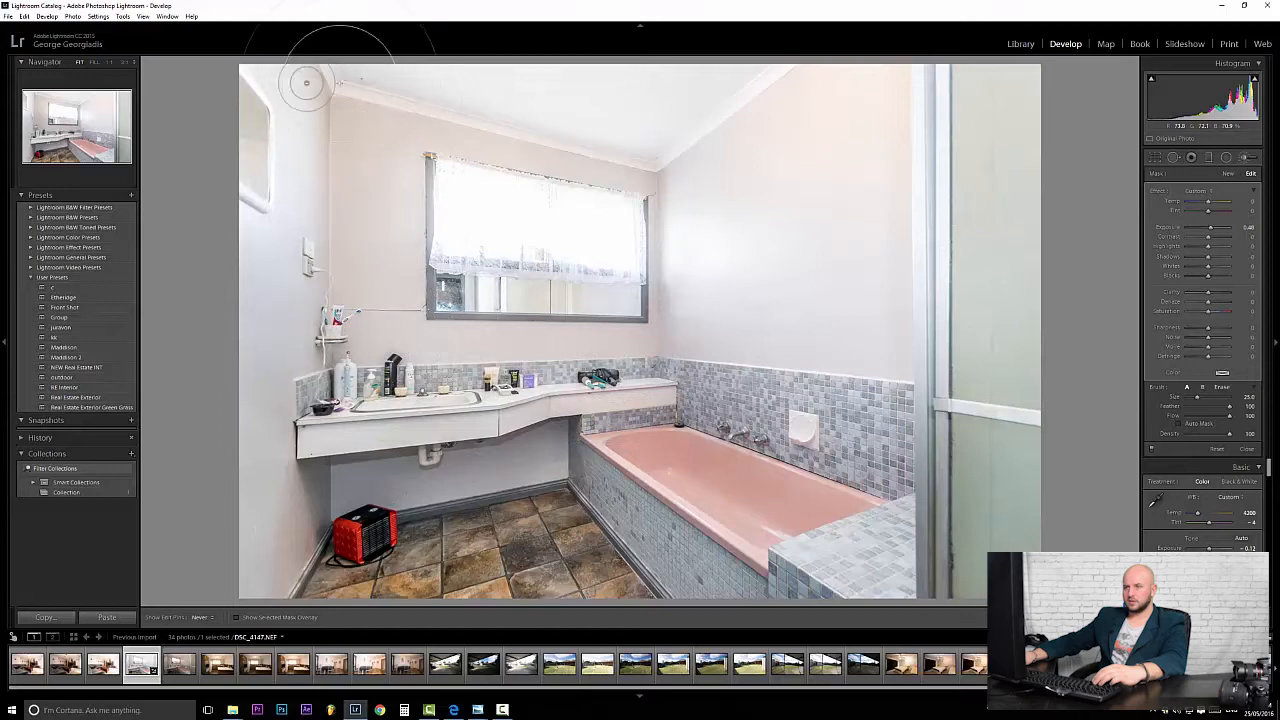
{"action": "mouse_move", "coordinate": [268, 360]}
{"action": "left_mouse_down"}
{"action": "mouse_move", "coordinate": [252, 505]}
{"action": "mouse_move", "coordinate": [266, 538]}
{"action": "mouse_move", "coordinate": [288, 525]}
{"action": "mouse_move", "coordinate": [267, 576]}
{"action": "left_mouse_up"}
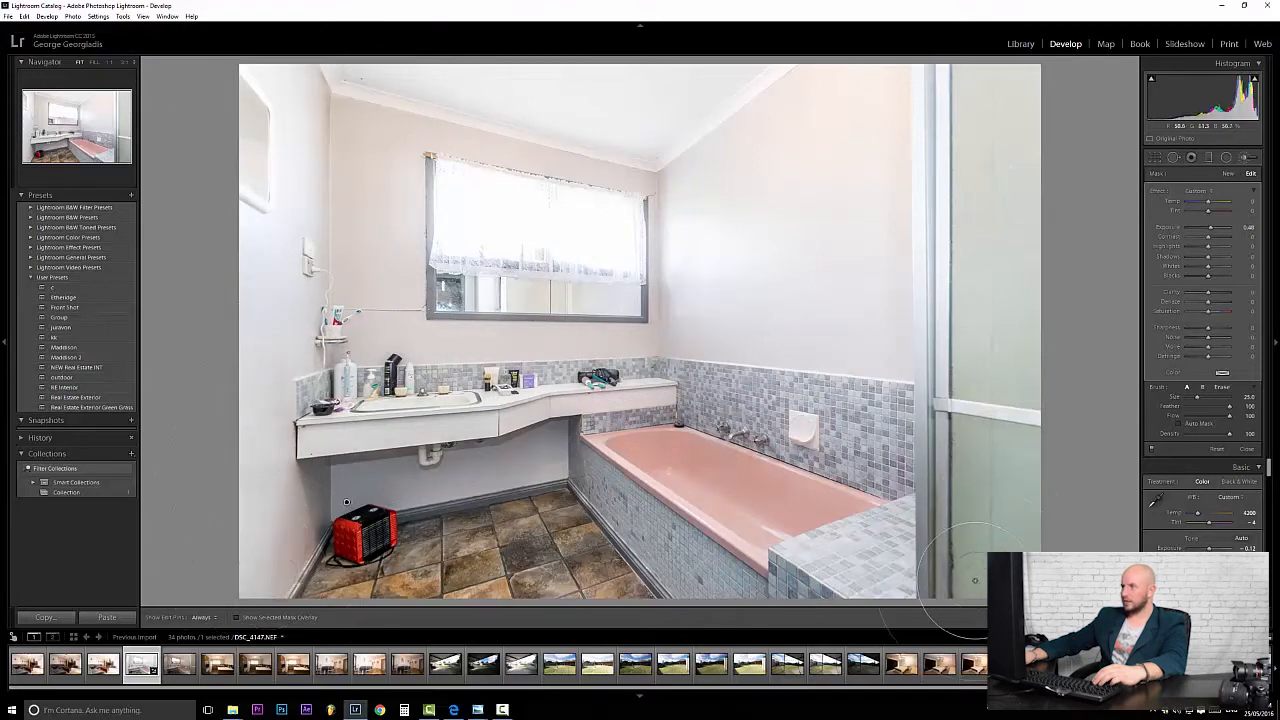
{"action": "left_click", "coordinate": [1154, 158]}
{"action": "left_click", "coordinate": [1154, 158]}
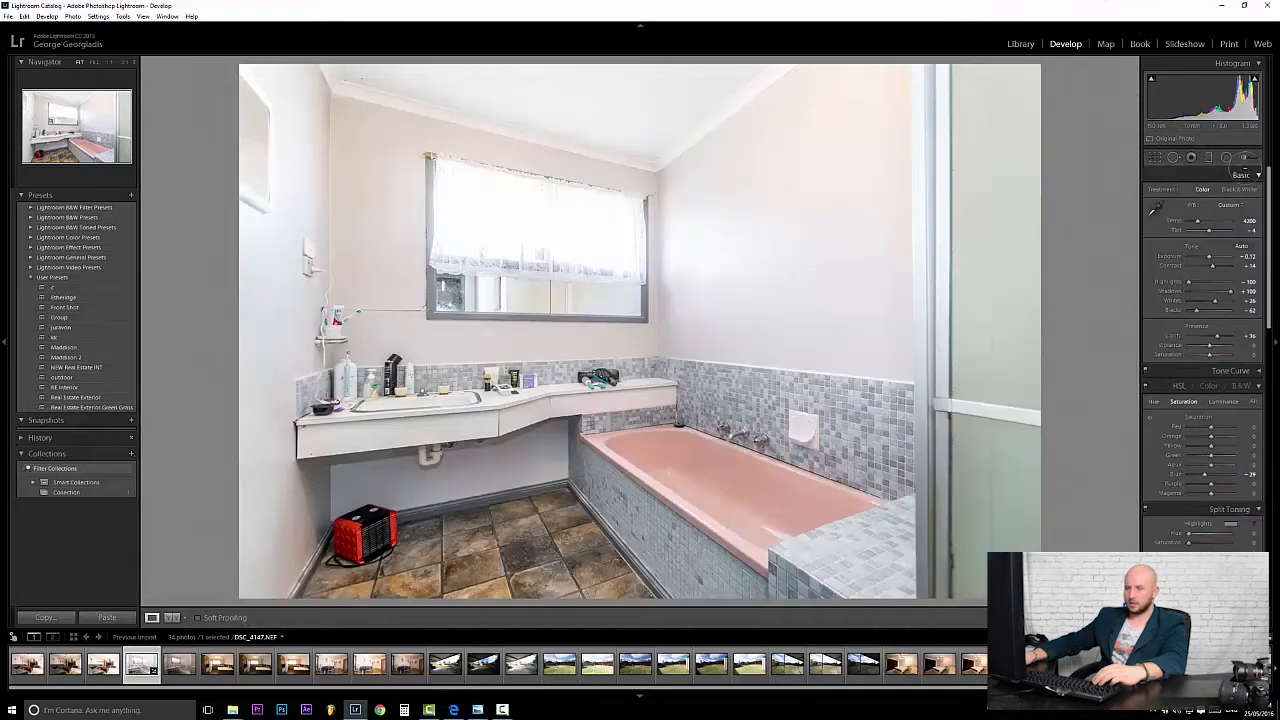
Paint a fresh brightening brush stroke over the floor corner near the heater.
{"action": "left_click", "coordinate": [1244, 158]}
{"action": "left_click", "coordinate": [346, 500]}
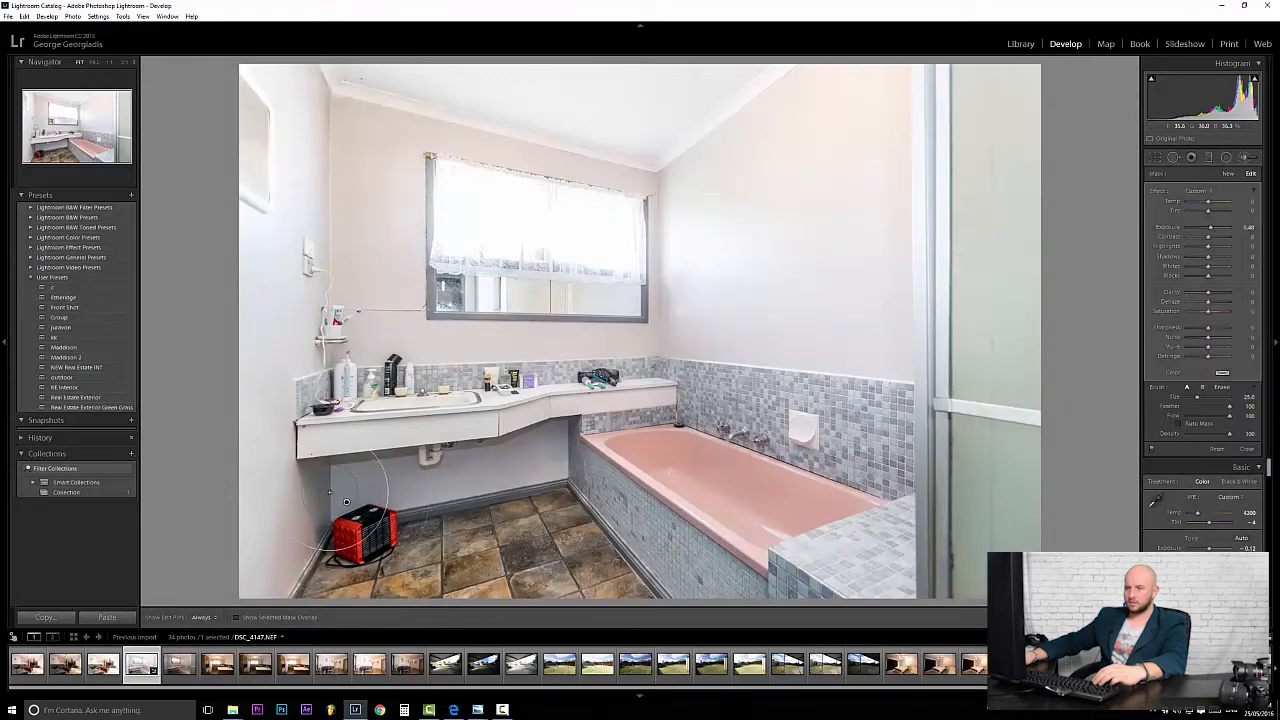
{"action": "key", "text": "h"}
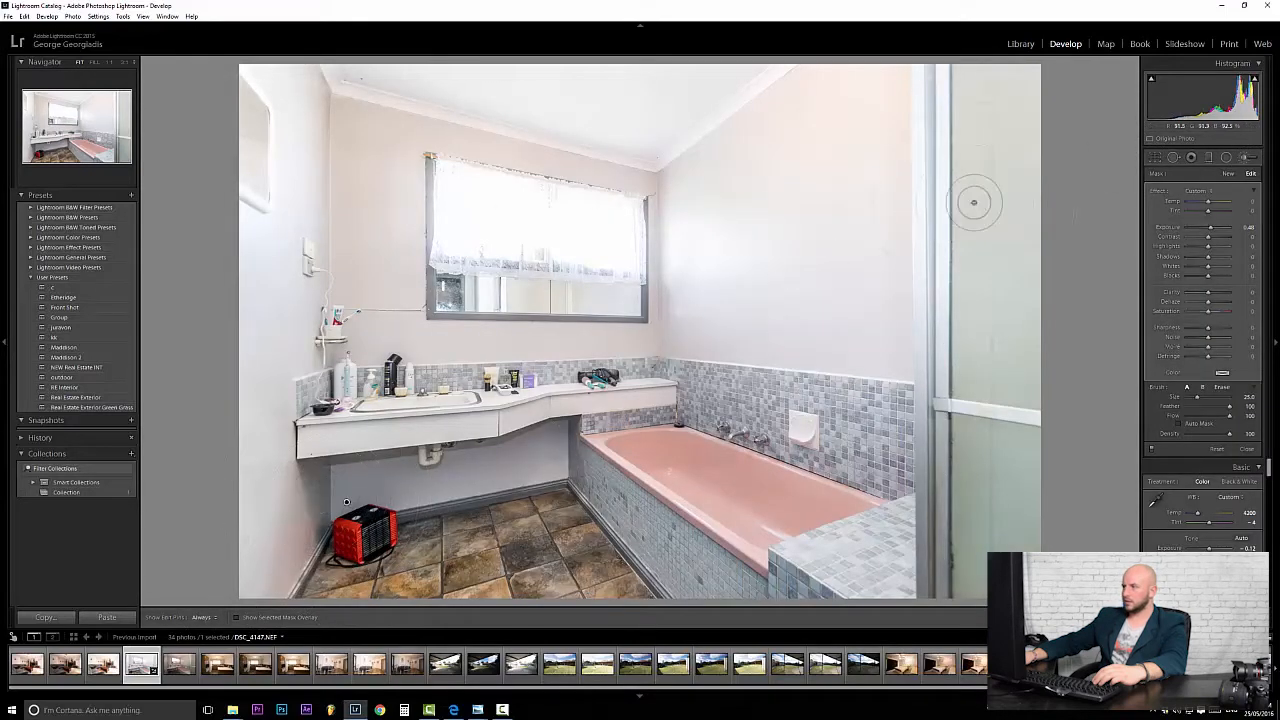
{"action": "left_click", "coordinate": [1156, 157]}
{"action": "left_click", "coordinate": [1246, 157]}
{"action": "left_click_drag", "start_coordinate": [276, 491], "coordinate": [265, 496]}
{"action": "key", "text": "h"}
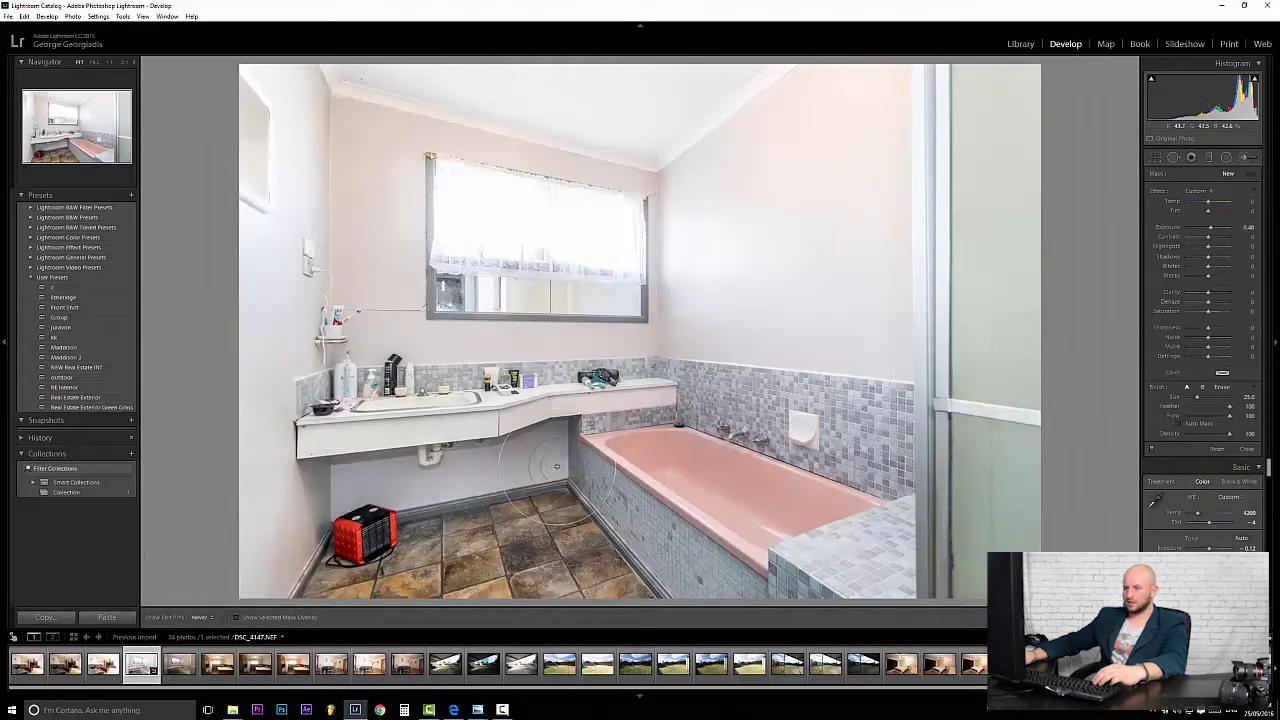
{"action": "key", "text": "h"}
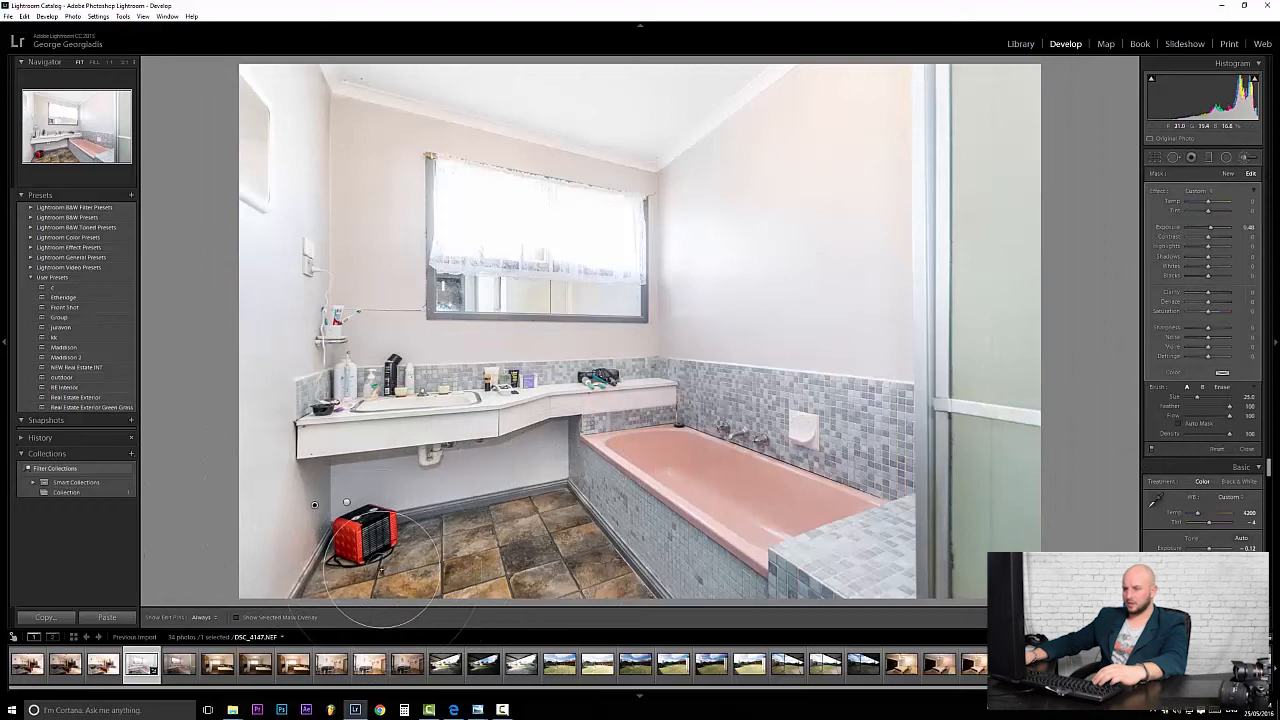
{"action": "key", "text": "h"}
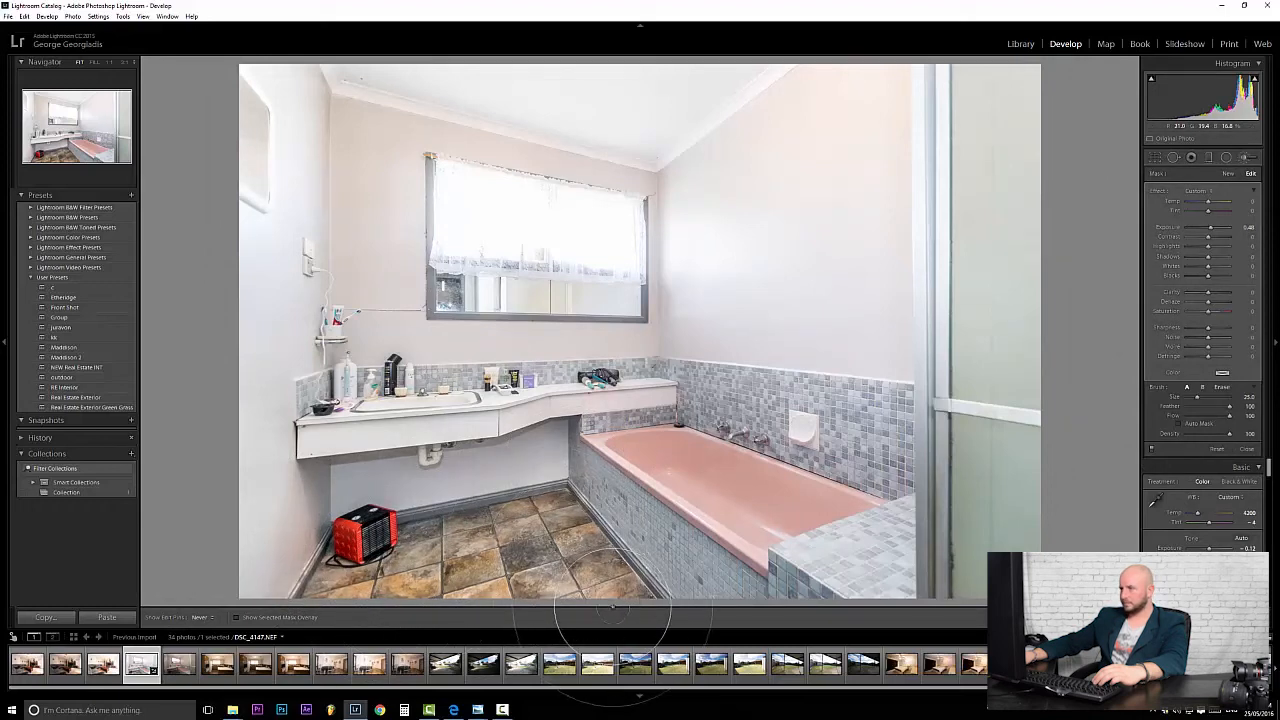
{"action": "key", "text": "h"}
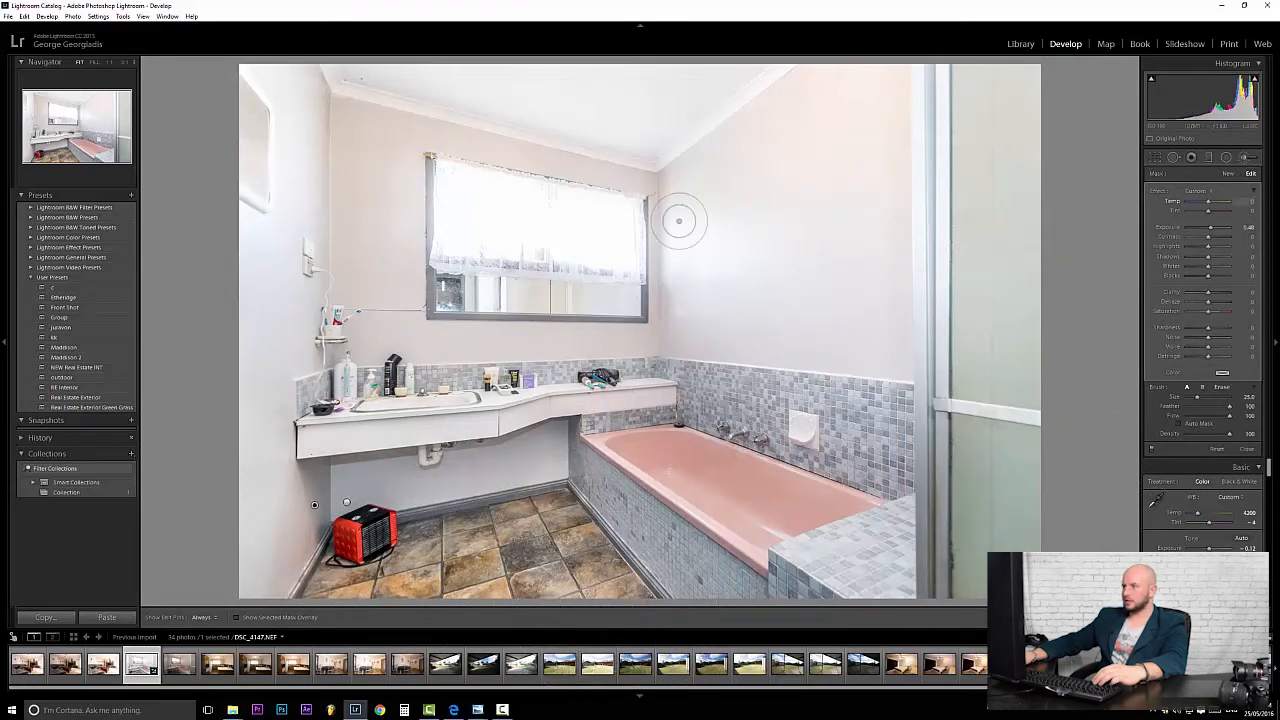
{"action": "left_click", "coordinate": [1155, 157]}
{"action": "left_click", "coordinate": [1244, 157]}
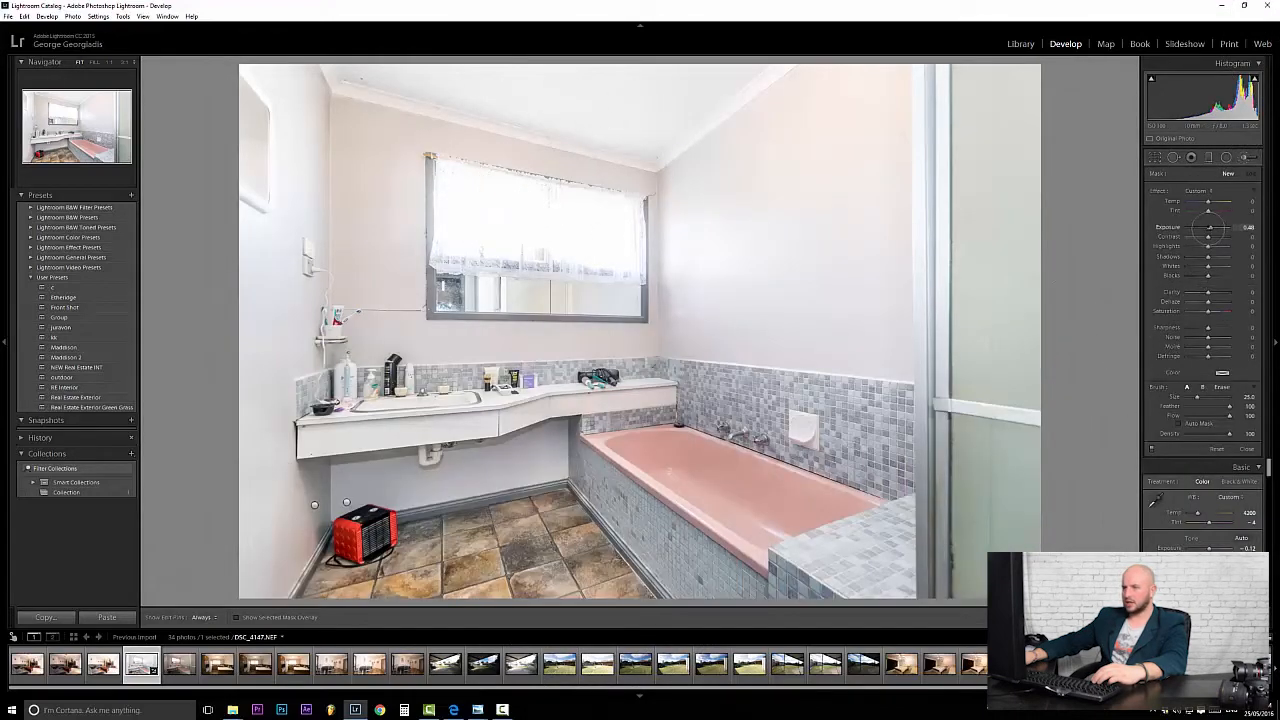
Paint a new mask across the window curtain, darkening it to about -0.33 exposure and -80 highlights.
{"action": "scroll", "coordinate": [479, 172], "scroll_direction": "down", "scroll_amount": 3}
{"action": "left_click", "coordinate": [477, 214]}
{"action": "scroll", "coordinate": [477, 214], "scroll_direction": "down", "scroll_amount": 1}
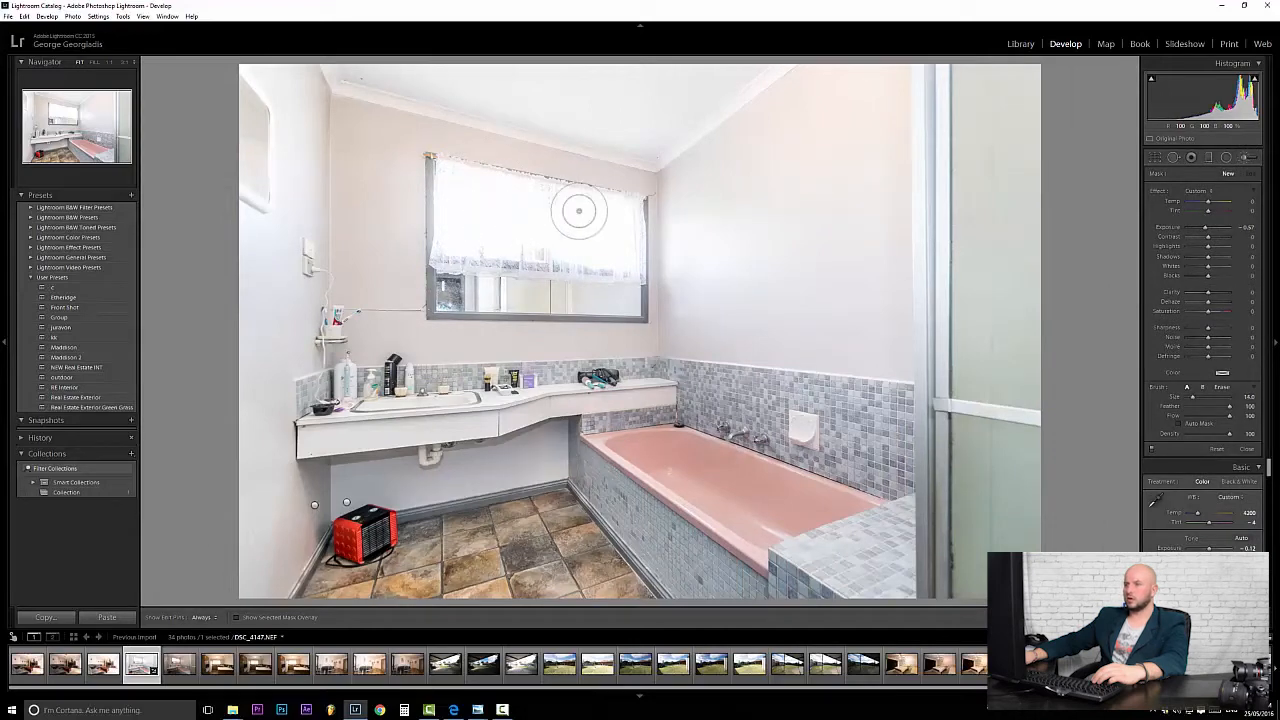
{"action": "left_click", "coordinate": [470, 213]}
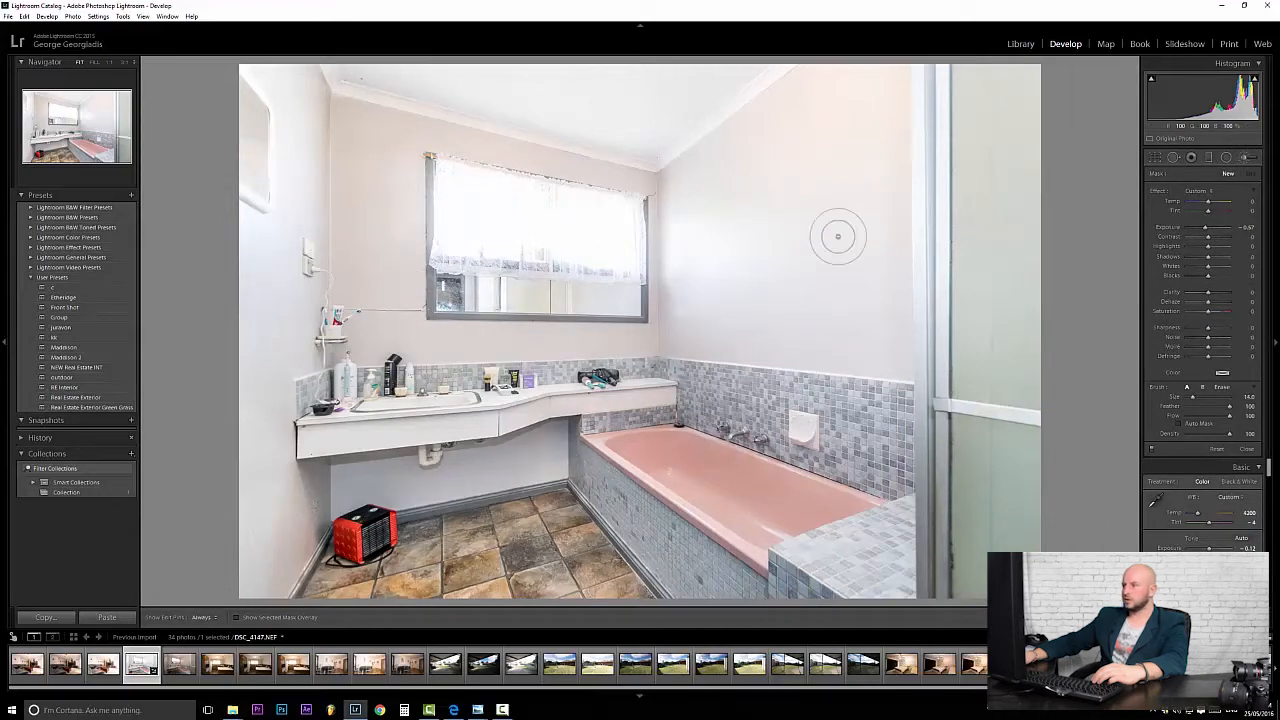
{"action": "left_click_drag", "start_coordinate": [1204, 227], "coordinate": [1199, 227]}
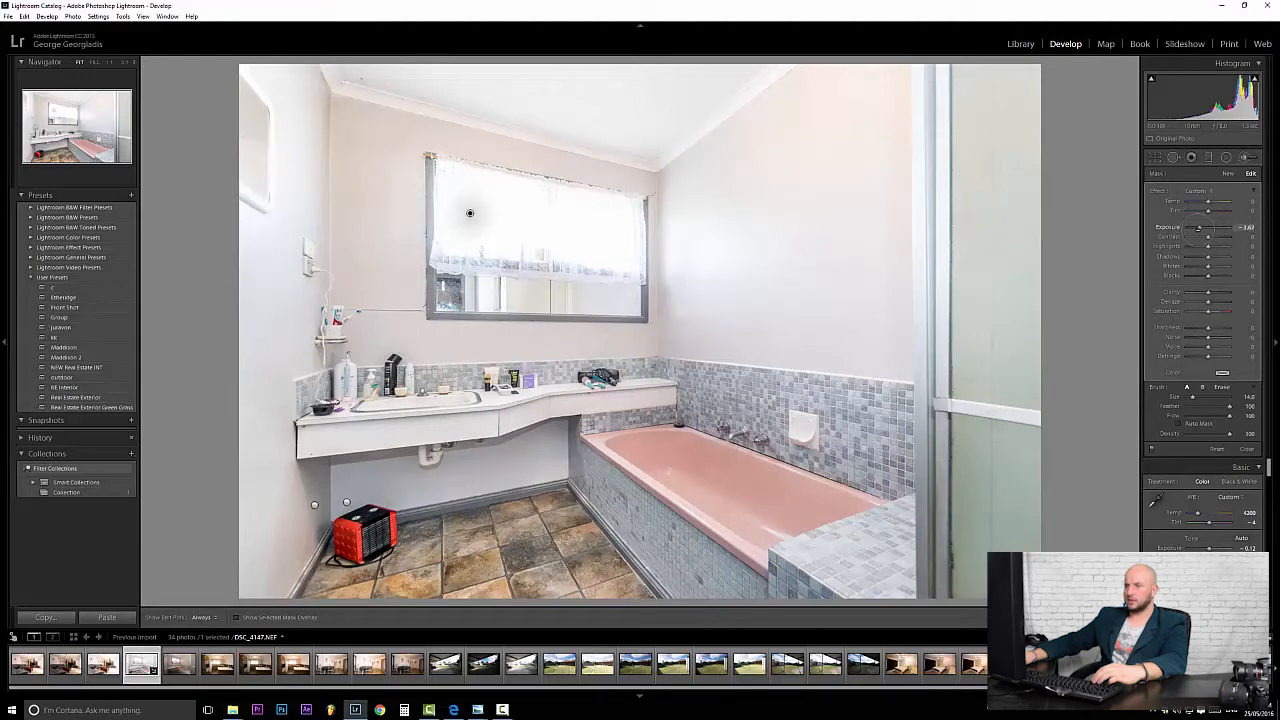
{"action": "scroll", "coordinate": [460, 195], "scroll_direction": "down", "scroll_amount": 8}
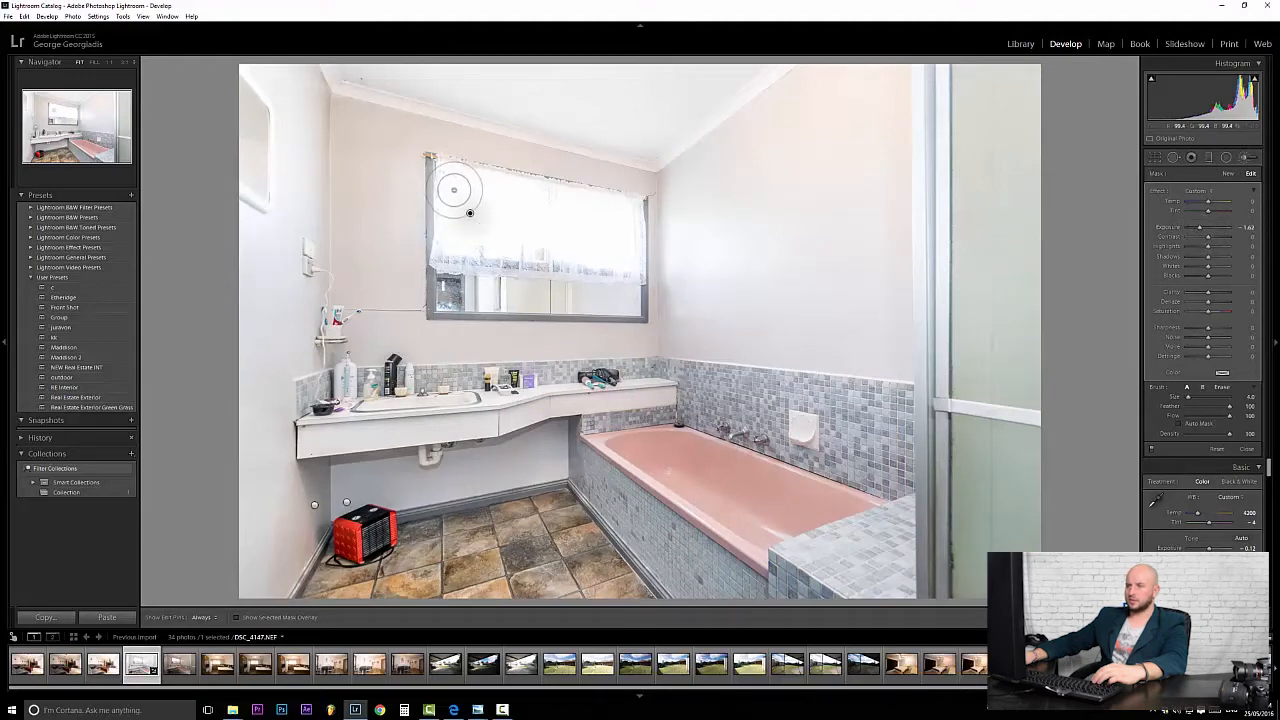
{"action": "scroll", "coordinate": [453, 190], "scroll_direction": "down", "scroll_amount": 1}
{"action": "key", "text": "h"}
{"action": "mouse_move", "coordinate": [449, 186]}
{"action": "left_mouse_down"}
{"action": "mouse_move", "coordinate": [619, 213]}
{"action": "mouse_move", "coordinate": [631, 260]}
{"action": "mouse_move", "coordinate": [459, 248]}
{"action": "mouse_move", "coordinate": [443, 208]}
{"action": "mouse_move", "coordinate": [451, 176]}
{"action": "mouse_move", "coordinate": [605, 227]}
{"action": "mouse_move", "coordinate": [493, 227]}
{"action": "mouse_move", "coordinate": [616, 243]}
{"action": "mouse_move", "coordinate": [488, 238]}
{"action": "mouse_move", "coordinate": [472, 212]}
{"action": "mouse_move", "coordinate": [637, 226]}
{"action": "left_mouse_up"}
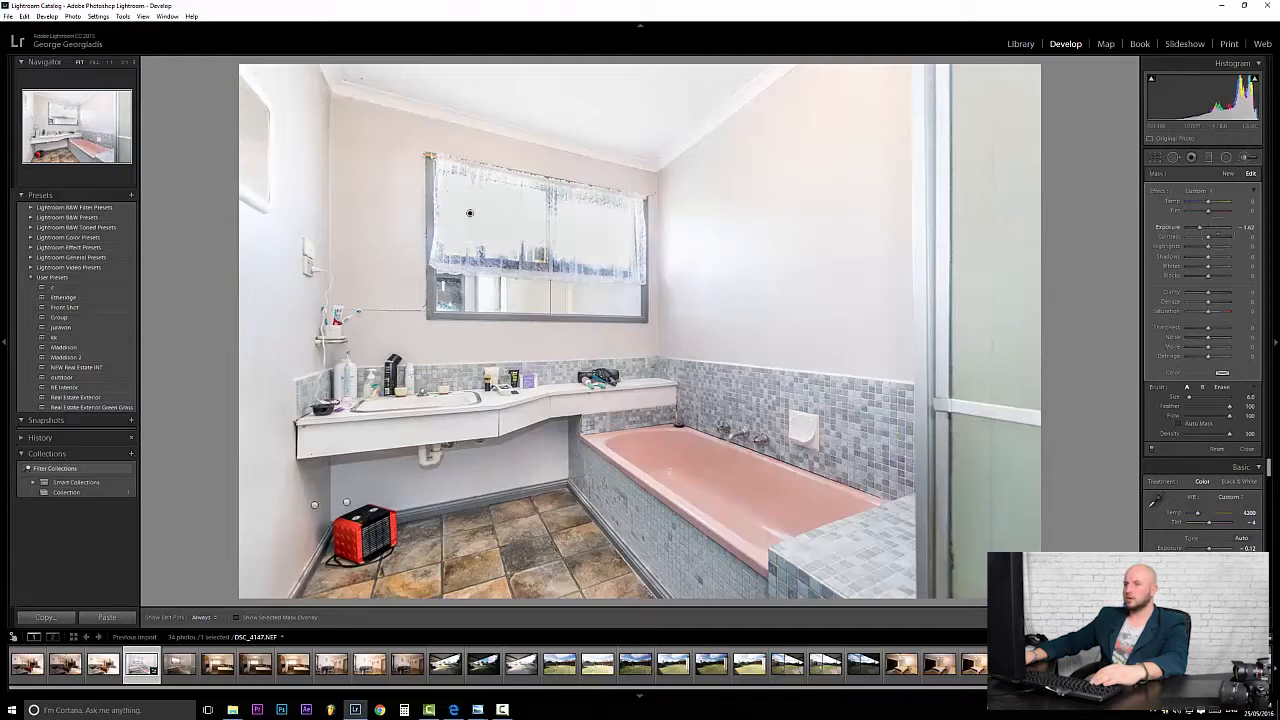
{"action": "left_click_drag", "start_coordinate": [1200, 228], "coordinate": [1204, 228]}
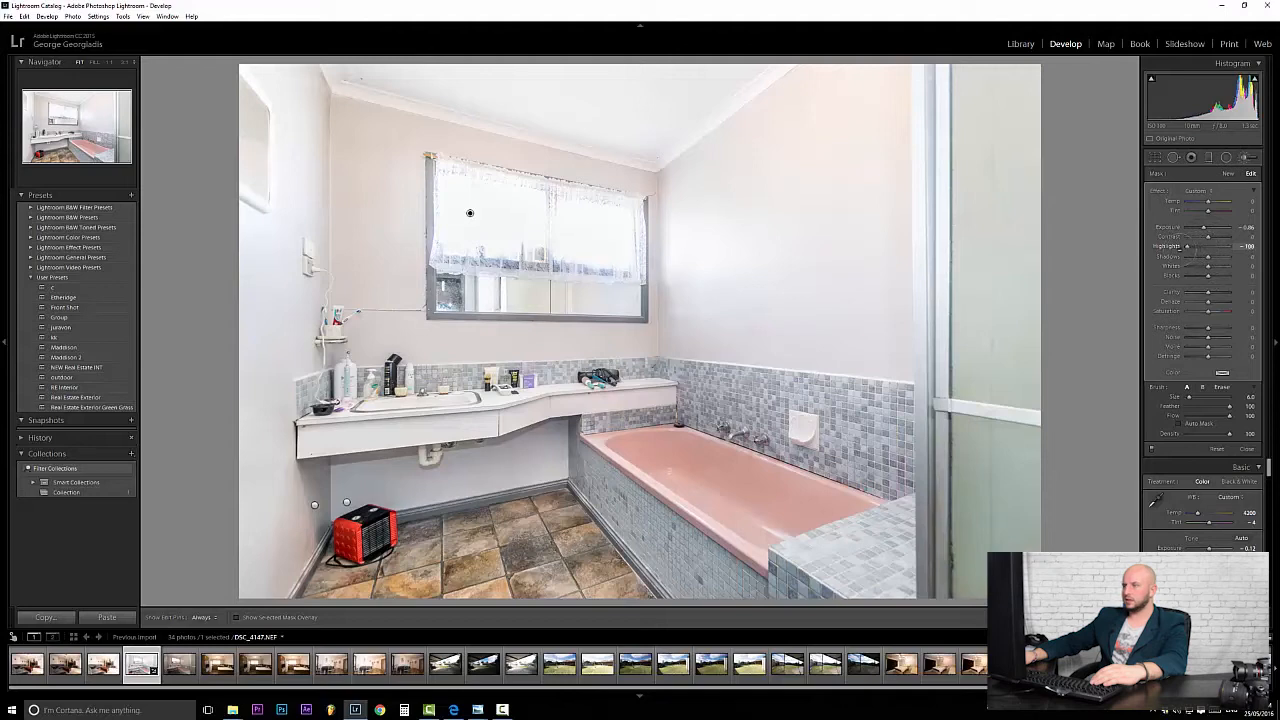
{"action": "left_click_drag", "start_coordinate": [1204, 228], "coordinate": [1201, 228]}
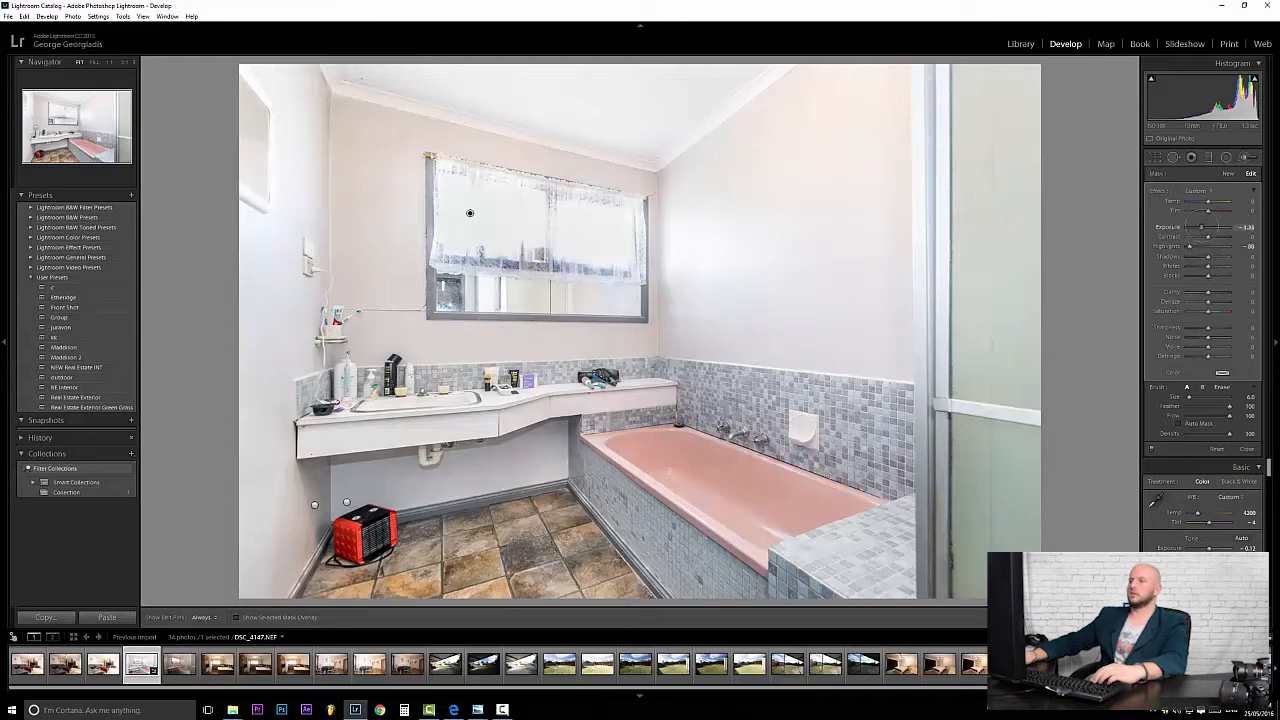
Erase the curtain mask along the window's left edge.
{"action": "key", "text": "alt"}
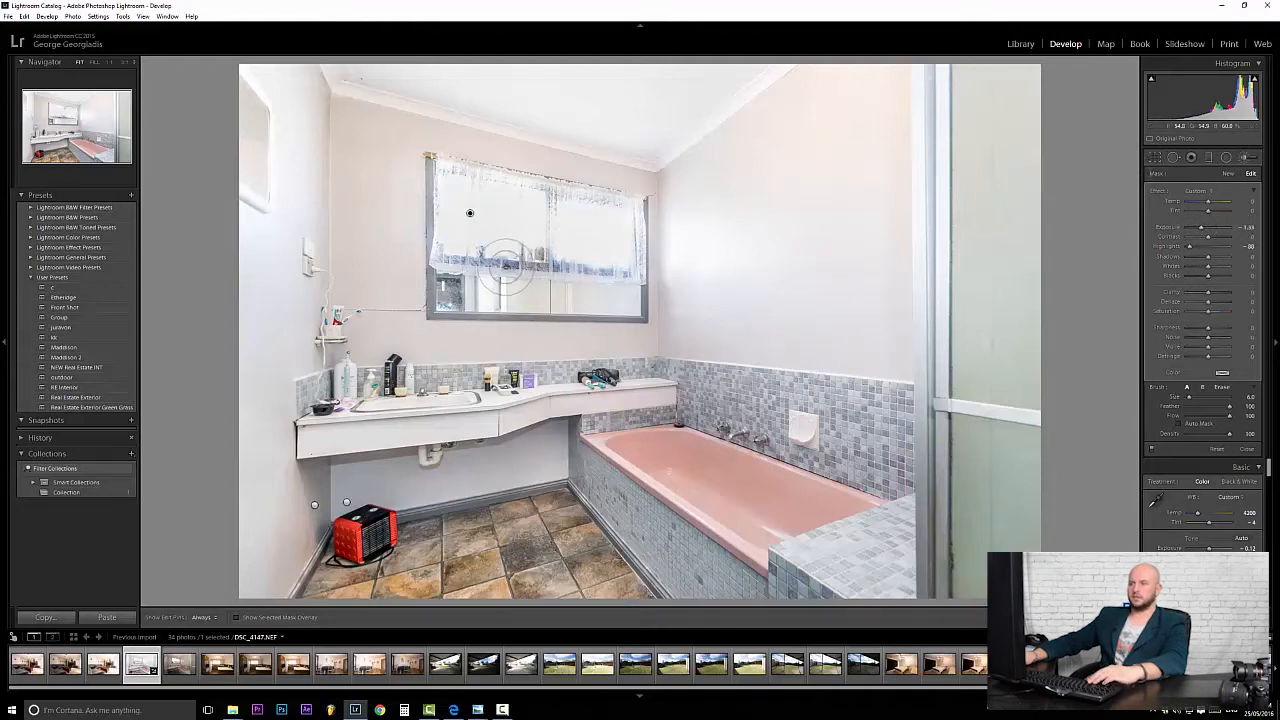
{"action": "left_click_drag", "start_coordinate": [420, 175], "coordinate": [420, 295]}
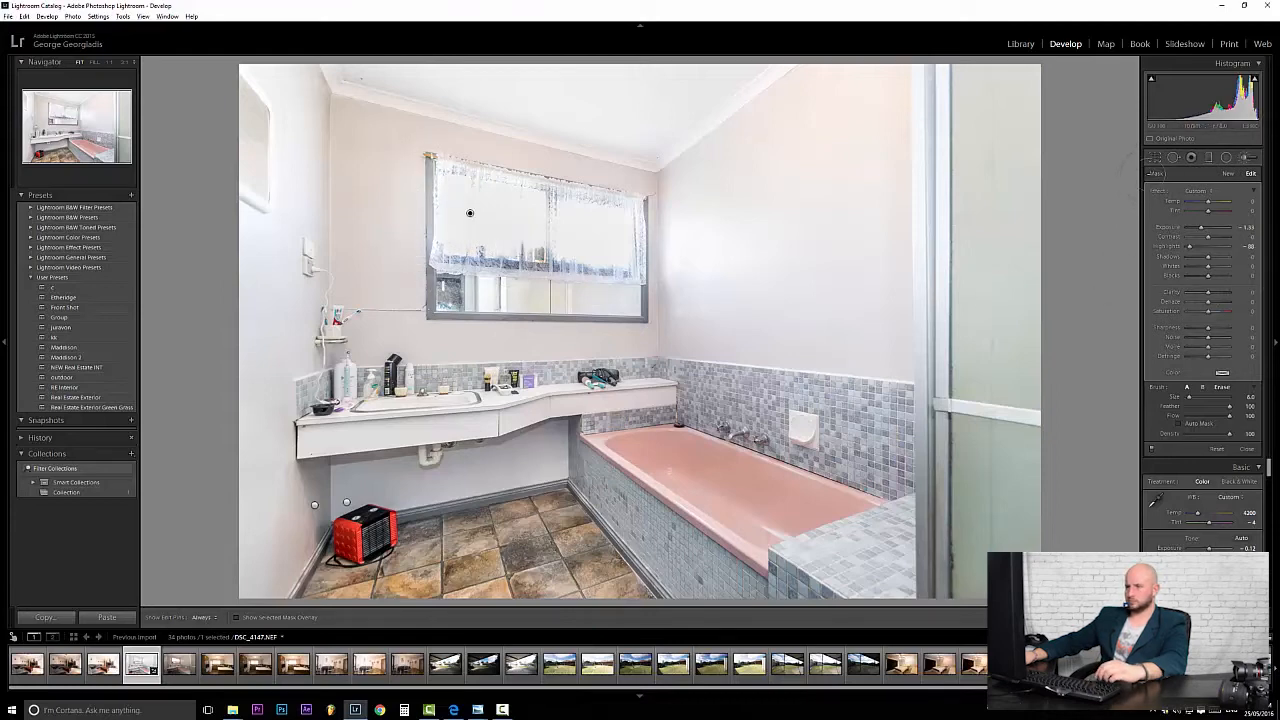
{"action": "left_click", "coordinate": [1155, 158]}
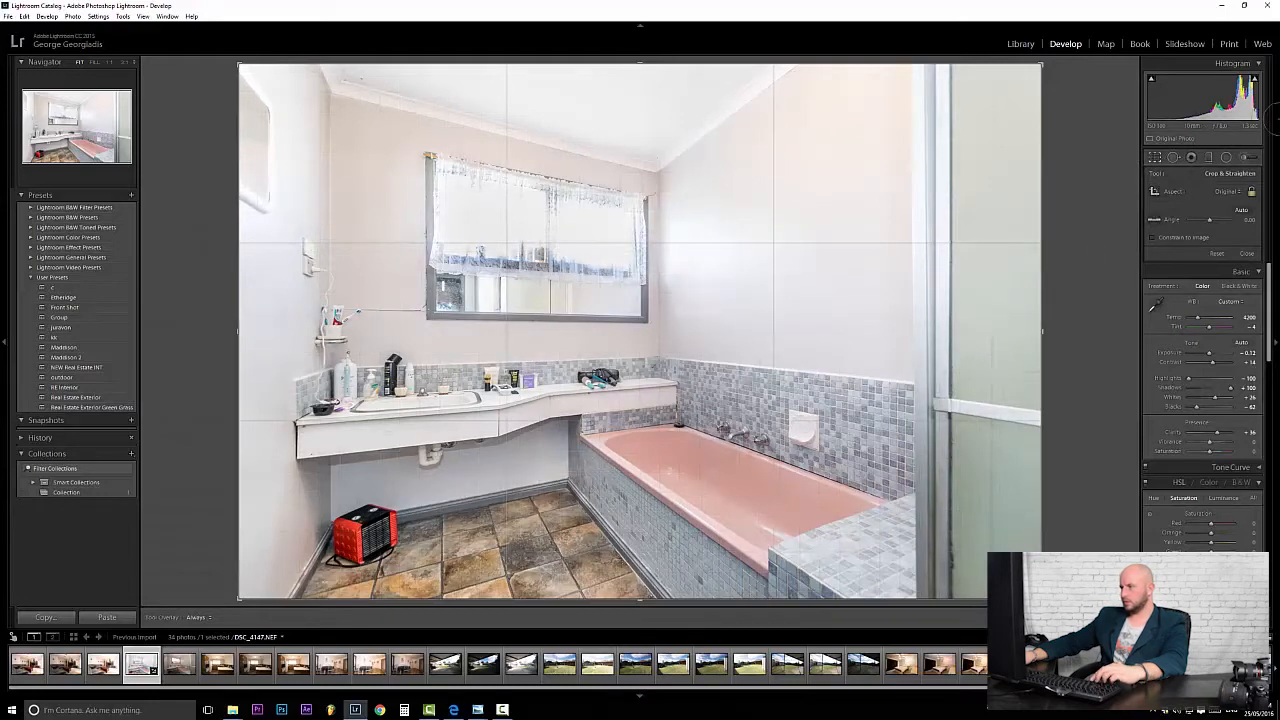
Paint a new brush mask over the right shower screen at about 0.38 exposure, then close the brush.
{"action": "left_click", "coordinate": [1245, 157]}
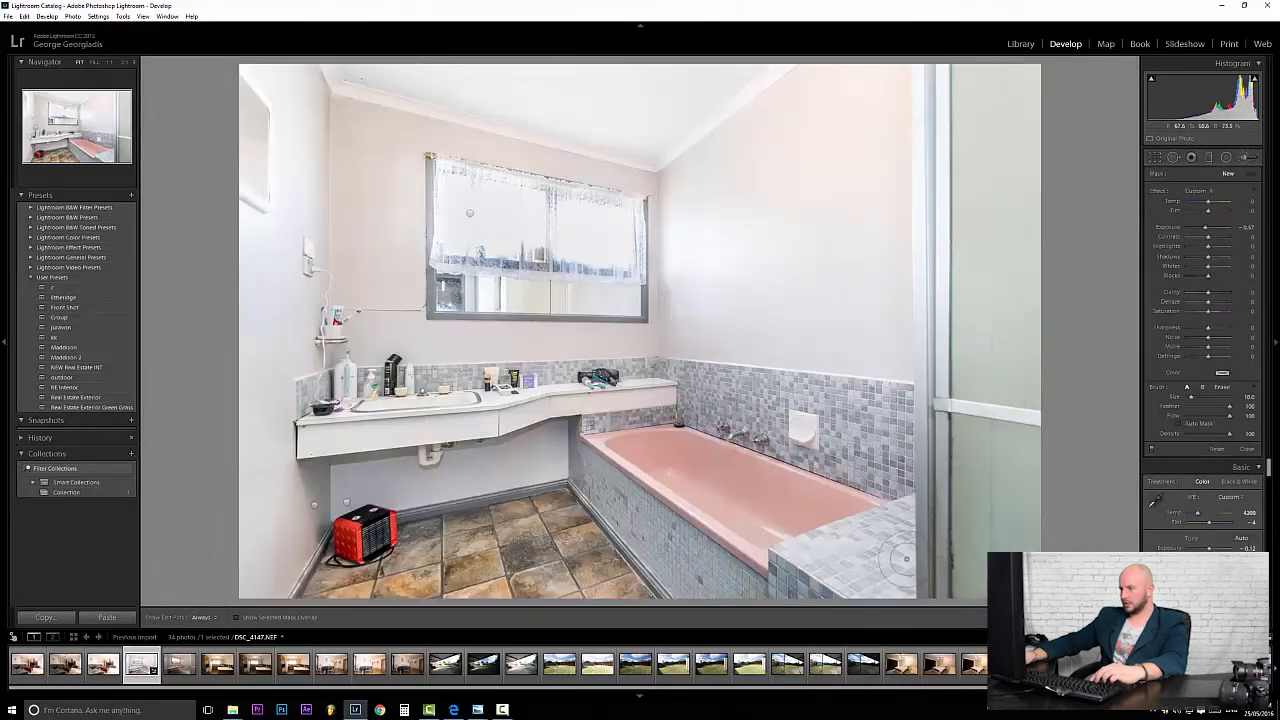
{"action": "scroll", "coordinate": [898, 480], "scroll_direction": "up", "scroll_amount": 5}
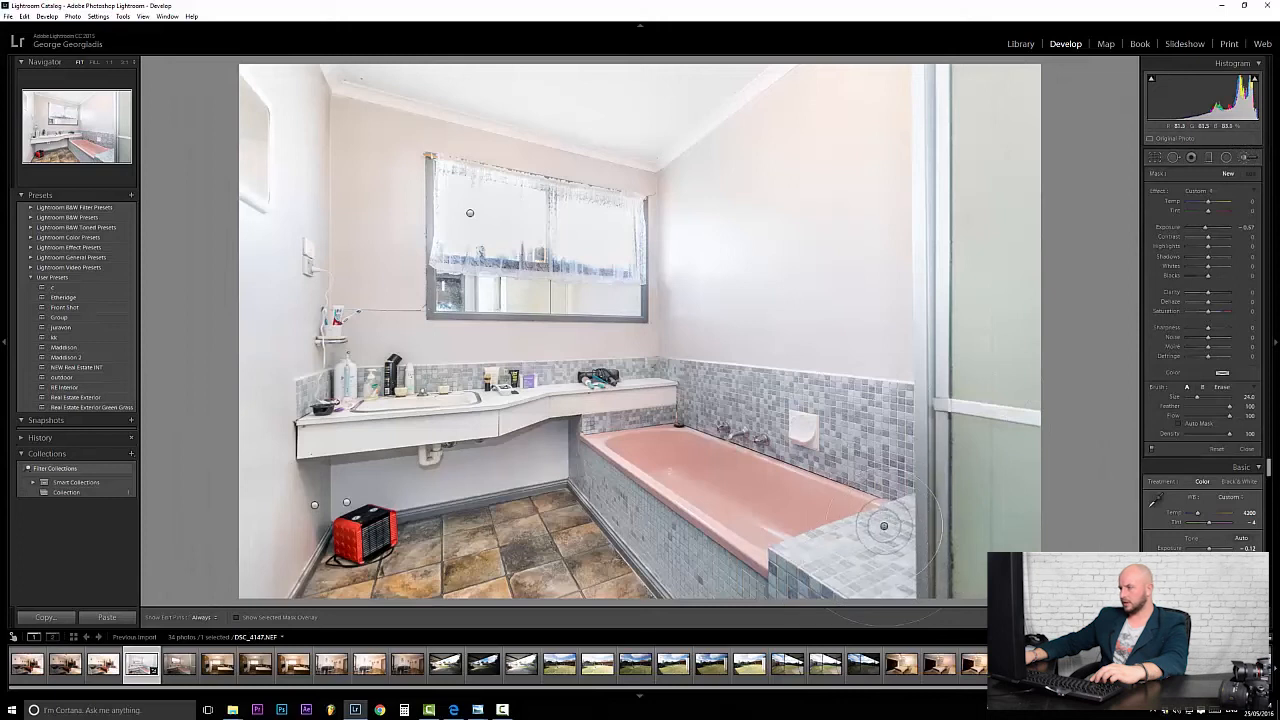
{"action": "scroll", "coordinate": [971, 525], "scroll_direction": "up", "scroll_amount": 3}
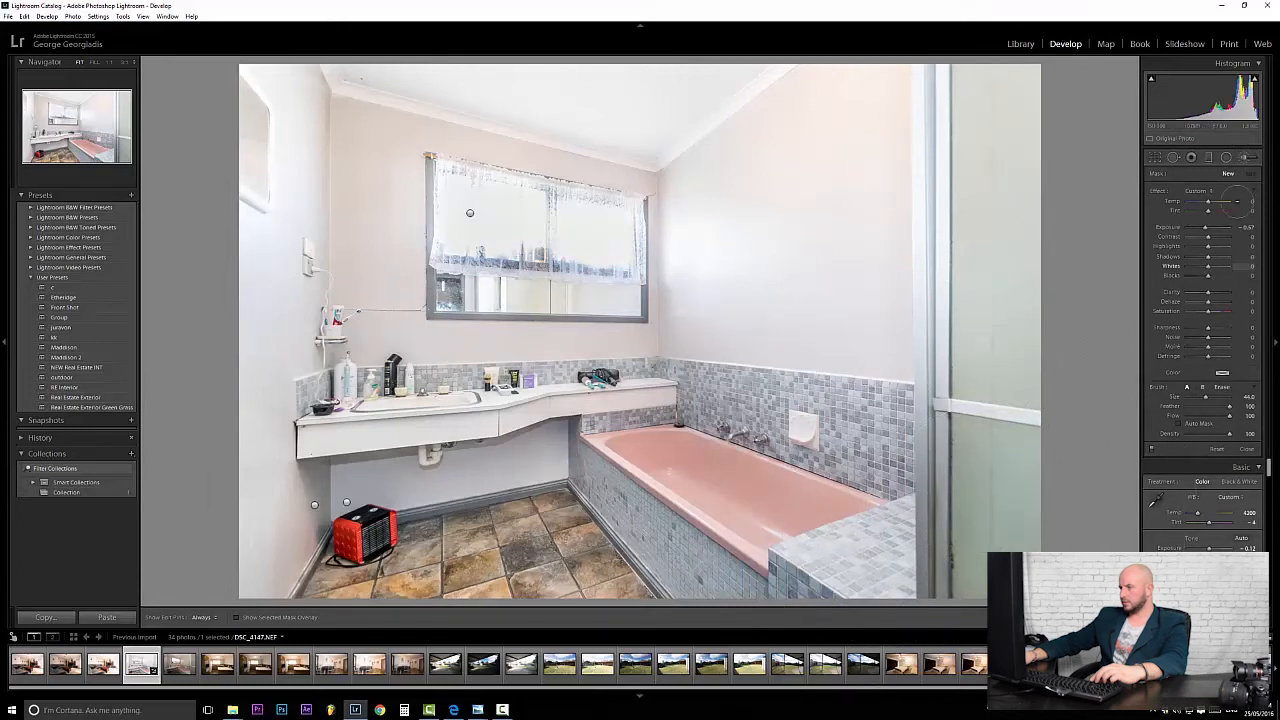
{"action": "mouse_move", "coordinate": [1009, 506]}
{"action": "left_mouse_down"}
{"action": "mouse_move", "coordinate": [948, 577]}
{"action": "mouse_move", "coordinate": [965, 562]}
{"action": "mouse_move", "coordinate": [987, 412]}
{"action": "left_mouse_up"}
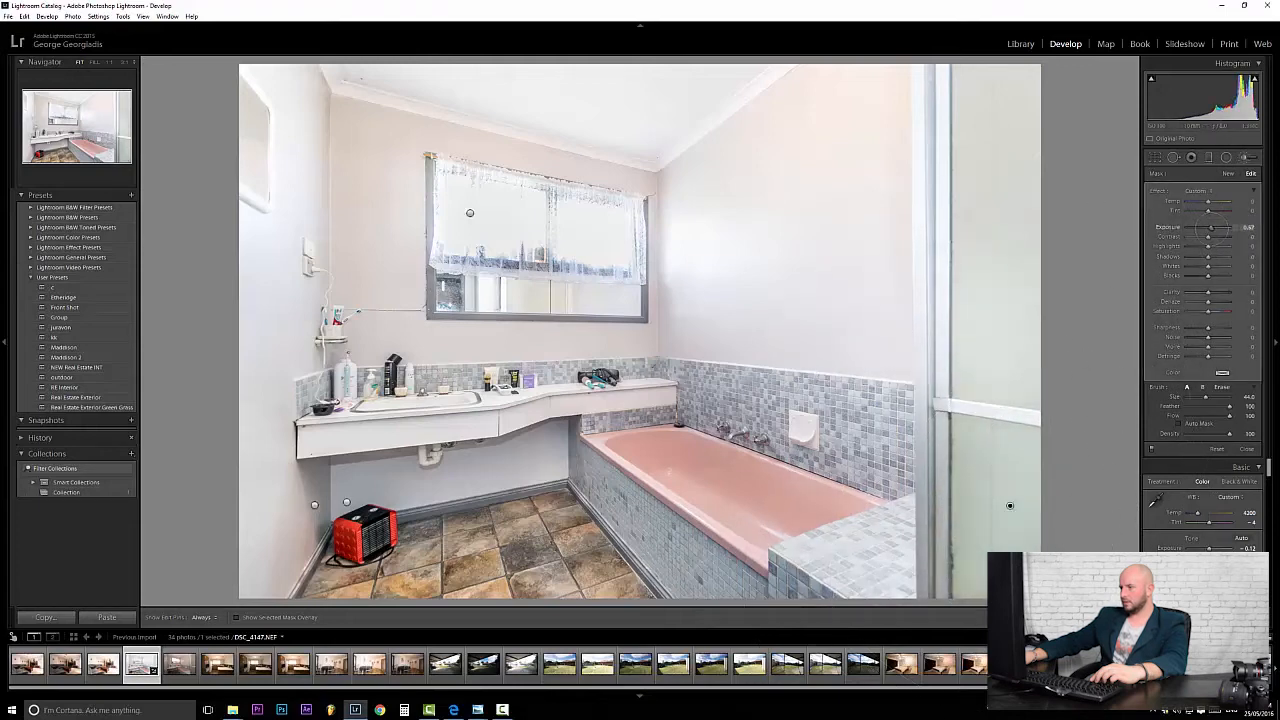
{"action": "left_click_drag", "start_coordinate": [1211, 228], "coordinate": [1210, 228]}
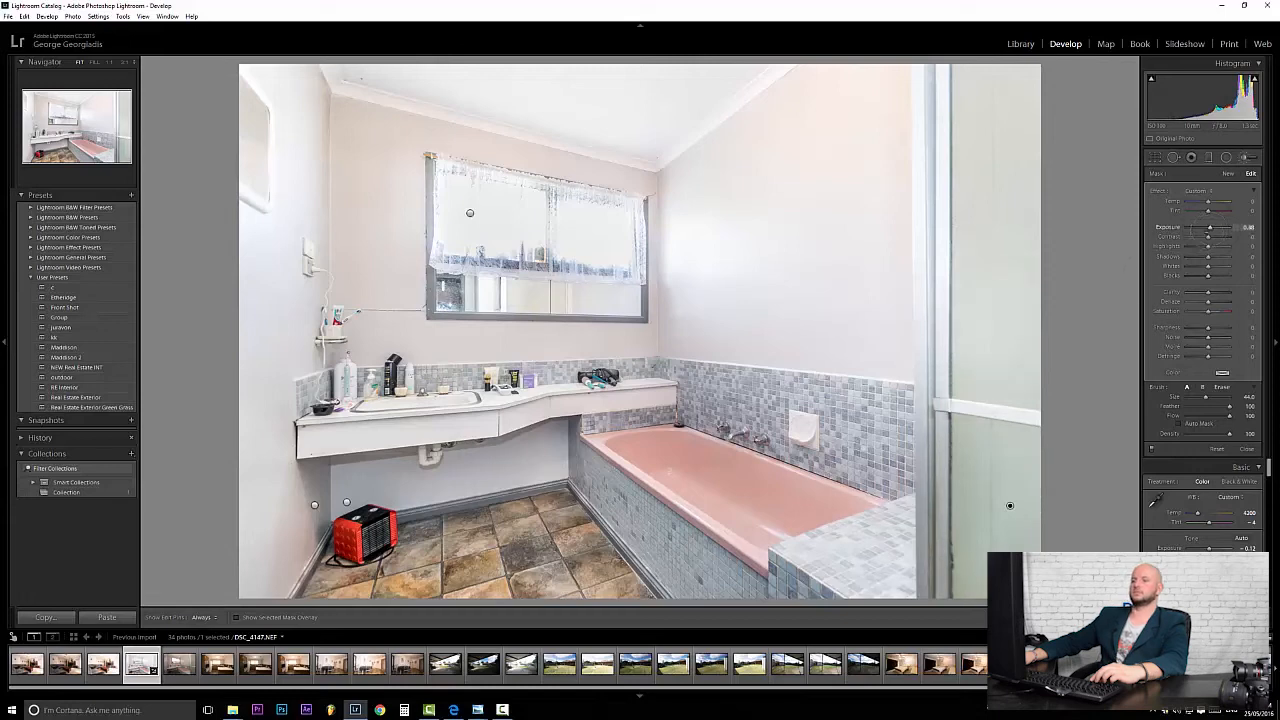
{"action": "scroll", "coordinate": [668, 502], "scroll_direction": "down", "scroll_amount": 2}
{"action": "scroll", "coordinate": [667, 507], "scroll_direction": "down", "scroll_amount": 2}
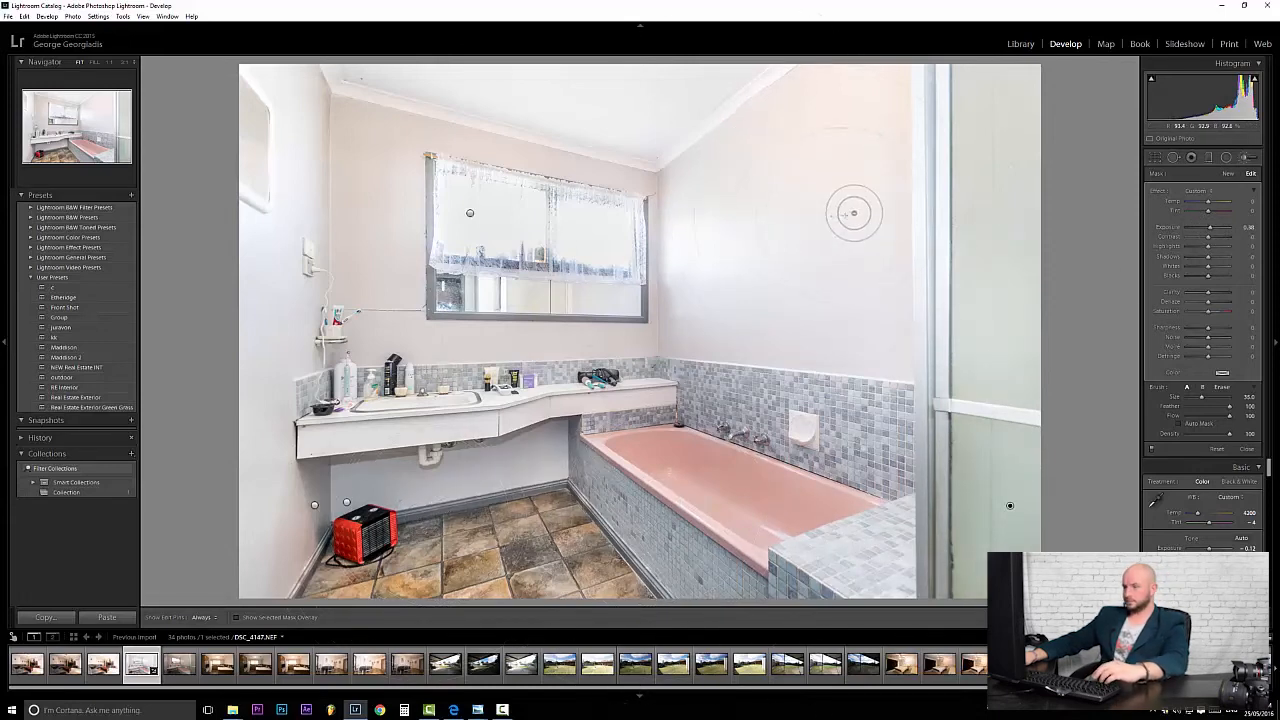
{"action": "key", "text": "k"}
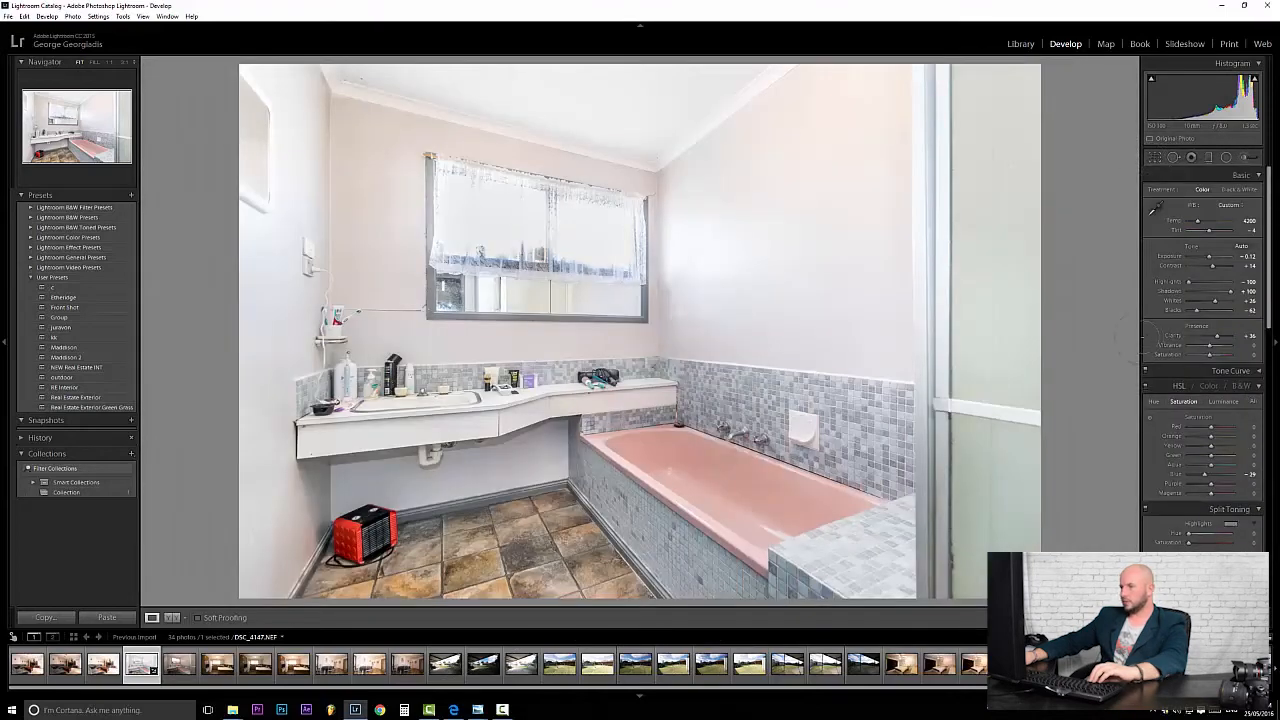
Alt-check clipping while setting Blacks to -88 and Whites to +33, then show Before/After side by side.
{"action": "left_click", "coordinate": [1195, 310], "text": "alt"}
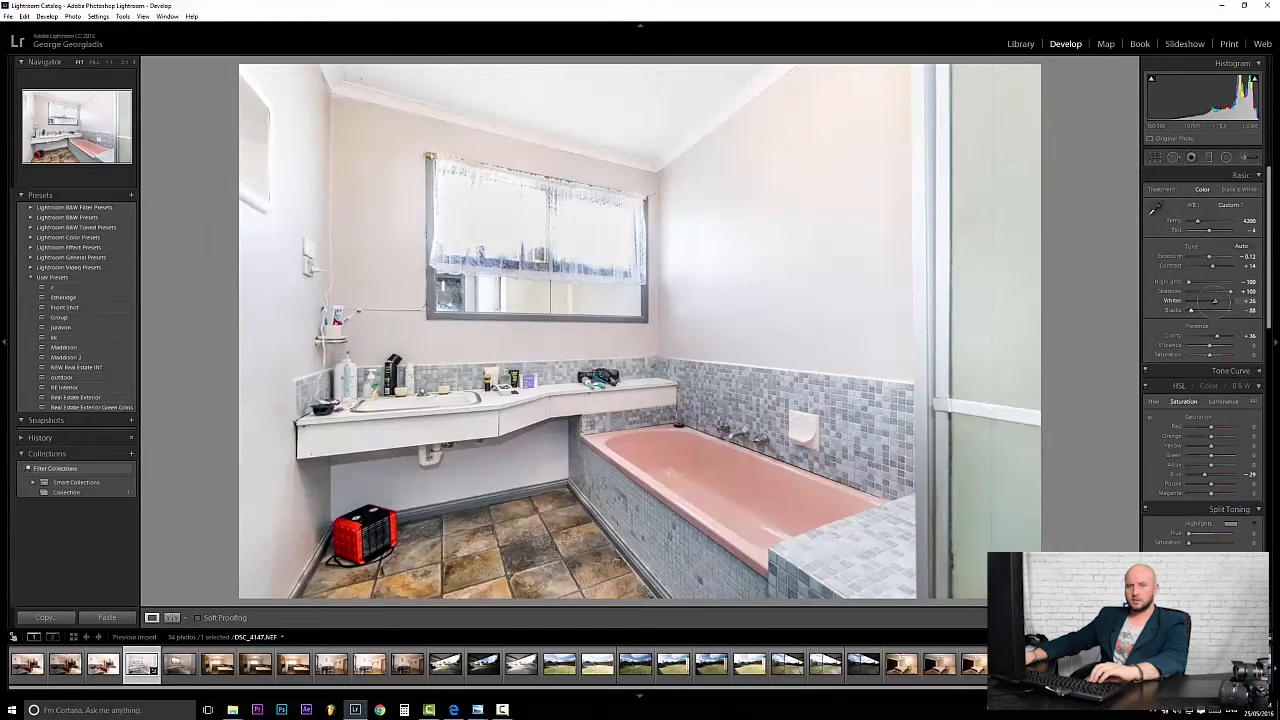
{"action": "left_click", "coordinate": [1214, 301], "text": "alt"}
{"action": "left_click_drag", "start_coordinate": [1214, 301], "coordinate": [1215, 301]}
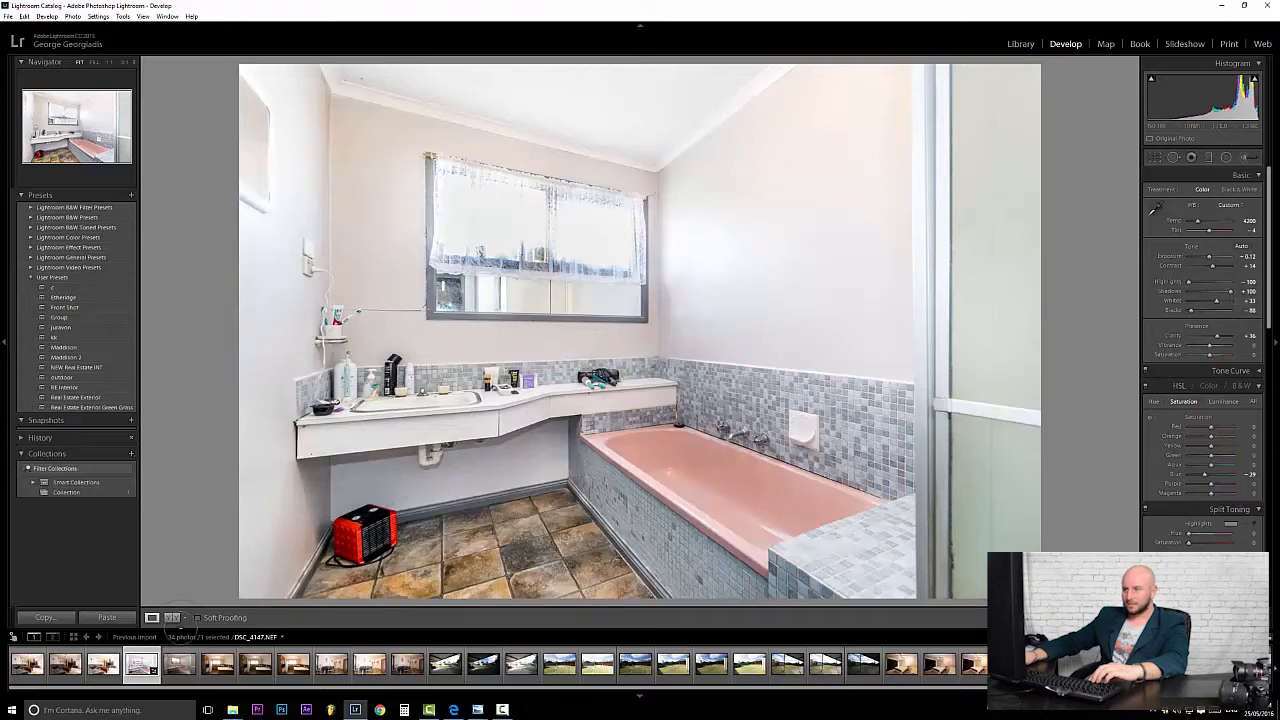
{"action": "left_click", "coordinate": [172, 617]}
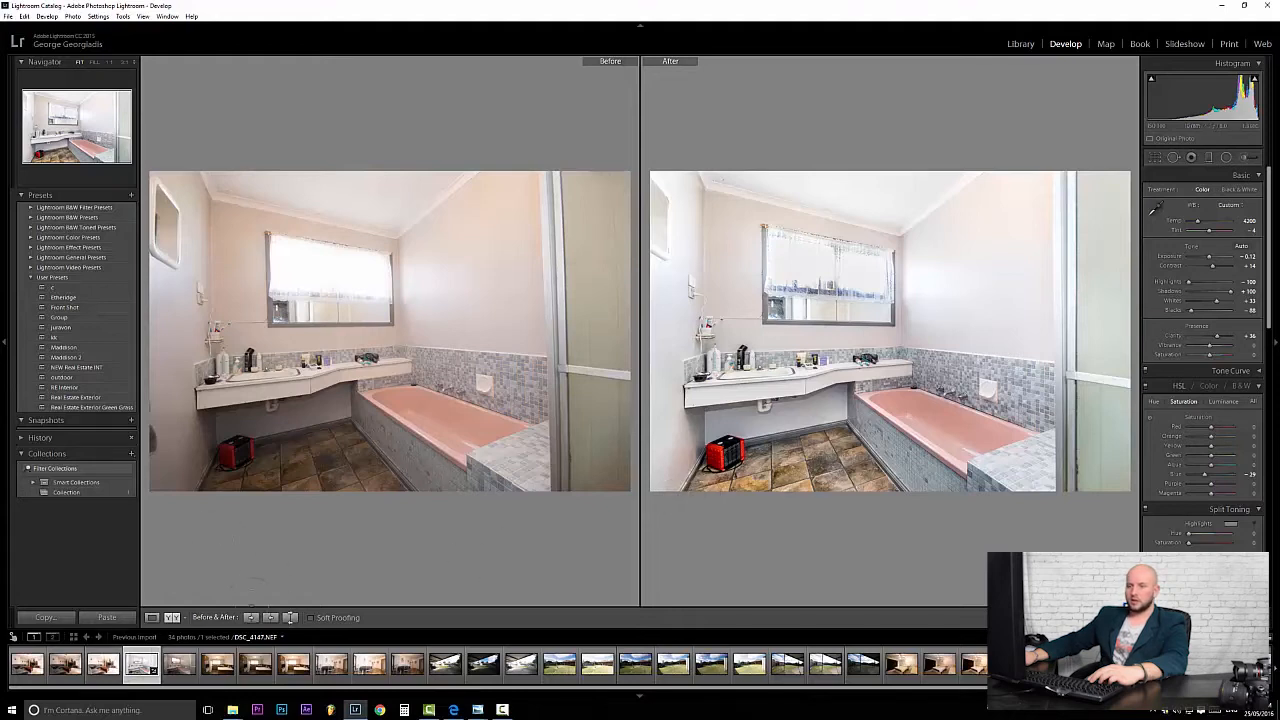
Cycle through the Before/After split and stacked layouts, then return to the single edited view.
{"action": "left_click", "coordinate": [172, 617]}
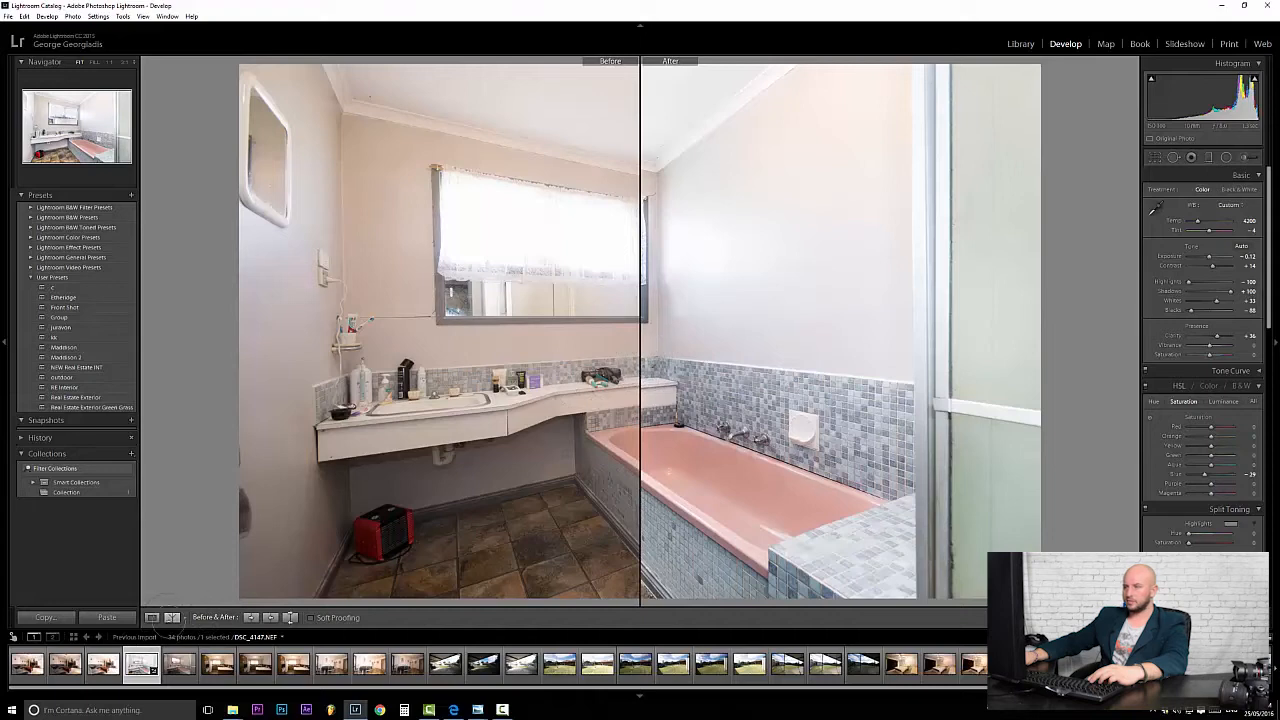
{"action": "left_click", "coordinate": [172, 617]}
{"action": "left_click", "coordinate": [172, 617]}
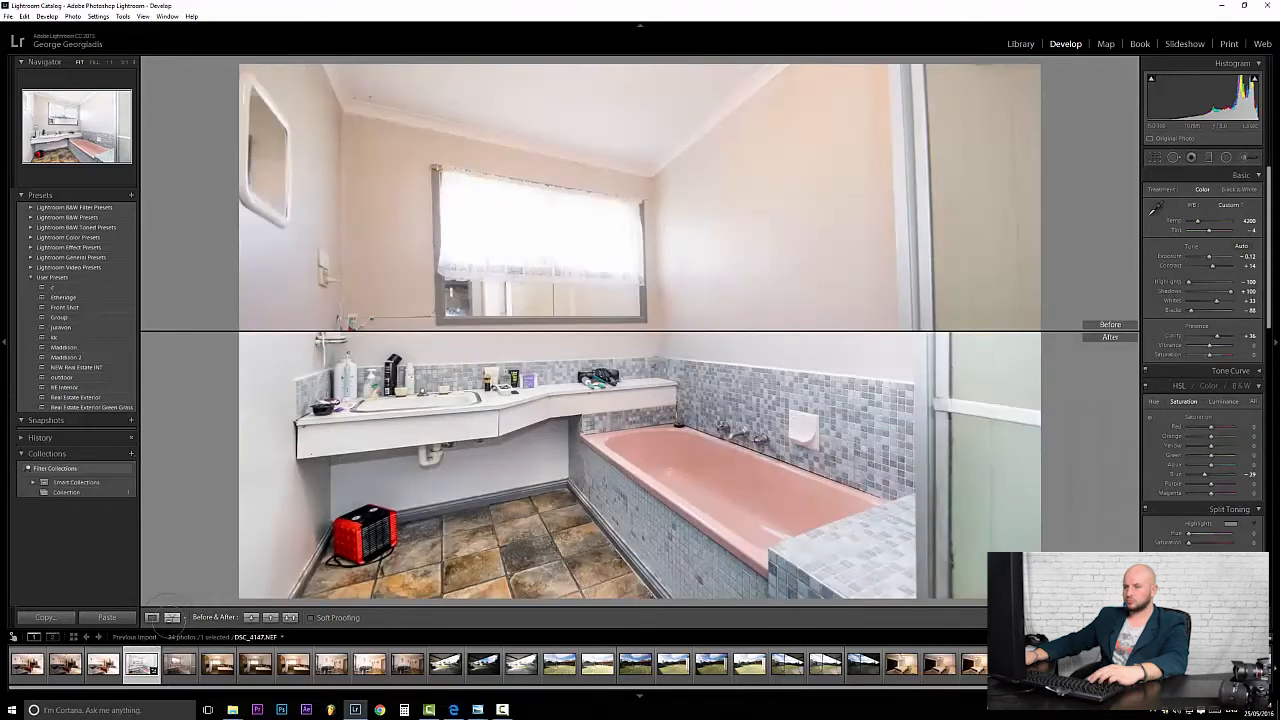
{"action": "left_click", "coordinate": [172, 617]}
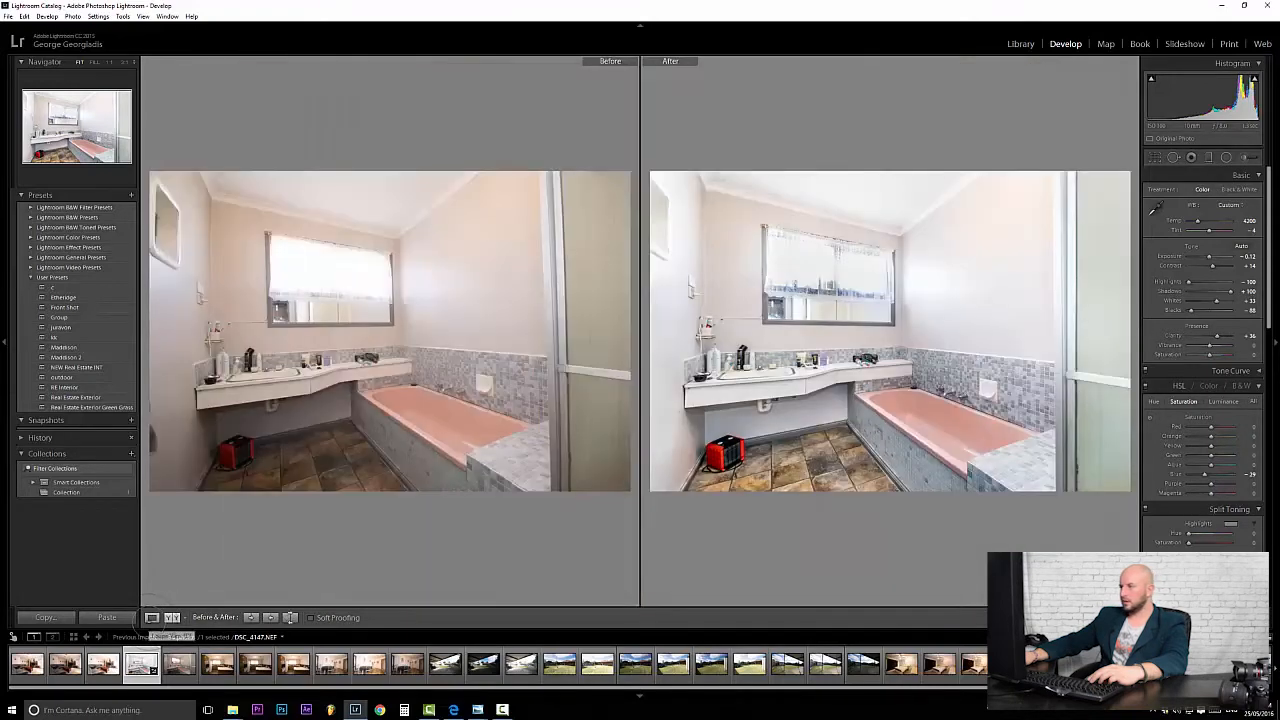
{"action": "left_click", "coordinate": [152, 617]}
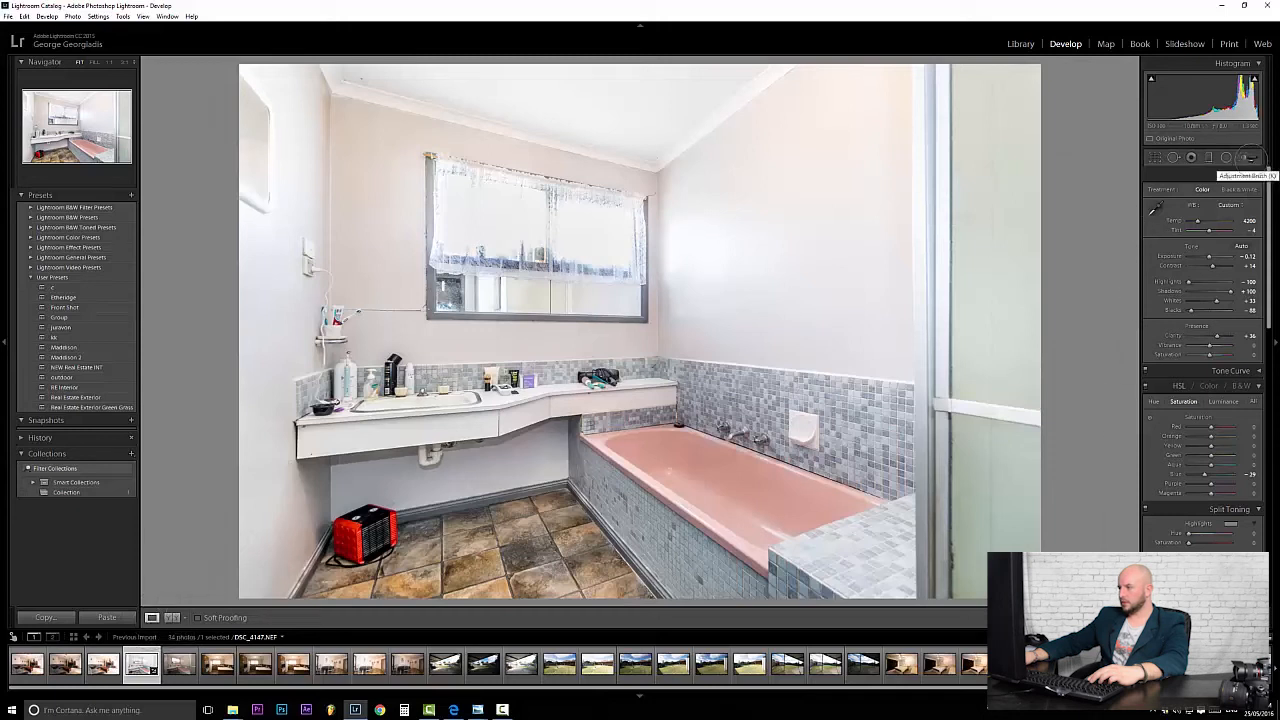
Deepen Blacks to about -93 and lift Whites to about +38 while checking clipping.
{"action": "left_click", "coordinate": [1244, 157]}
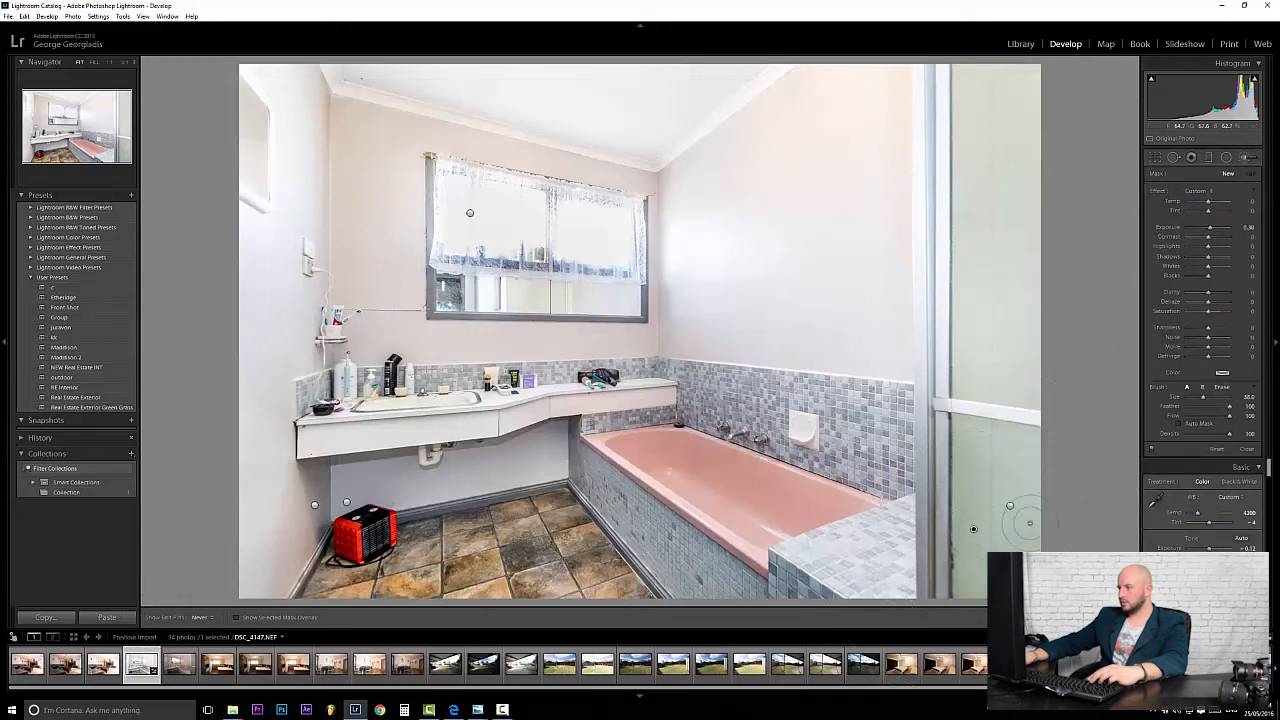
{"action": "left_click", "coordinate": [971, 529]}
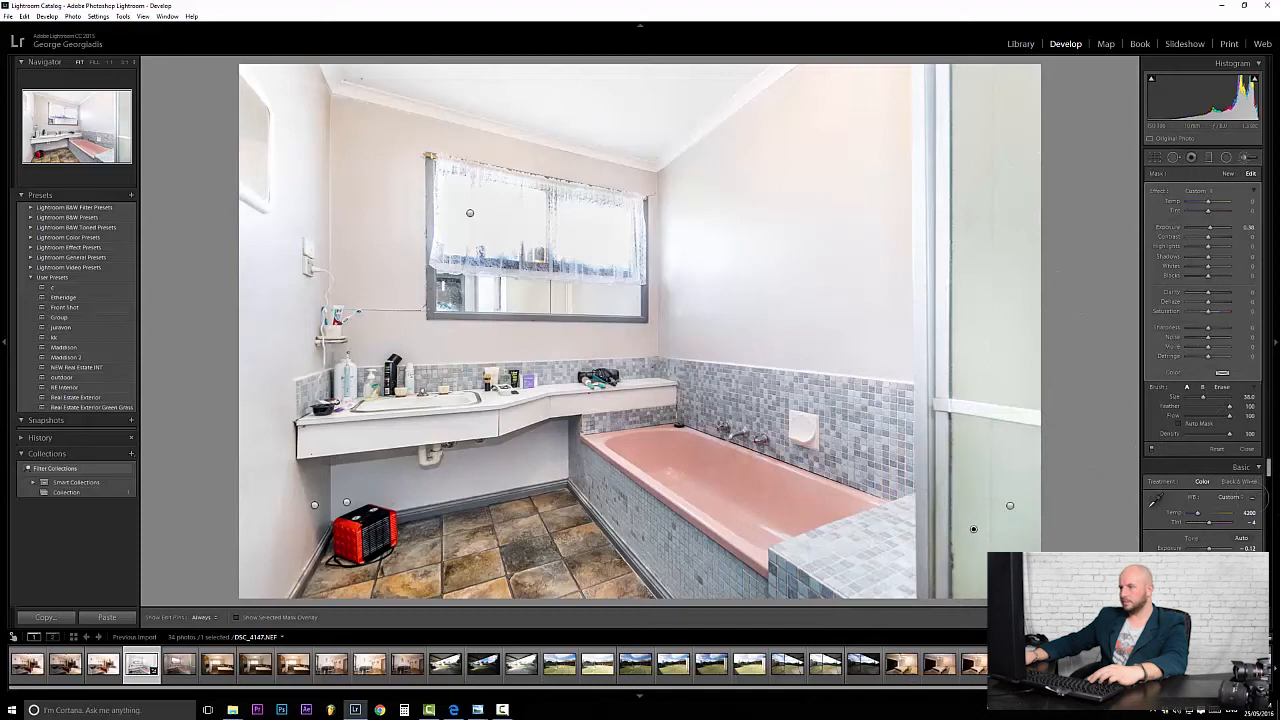
{"action": "left_click", "coordinate": [1155, 157]}
{"action": "left_click", "coordinate": [1155, 157]}
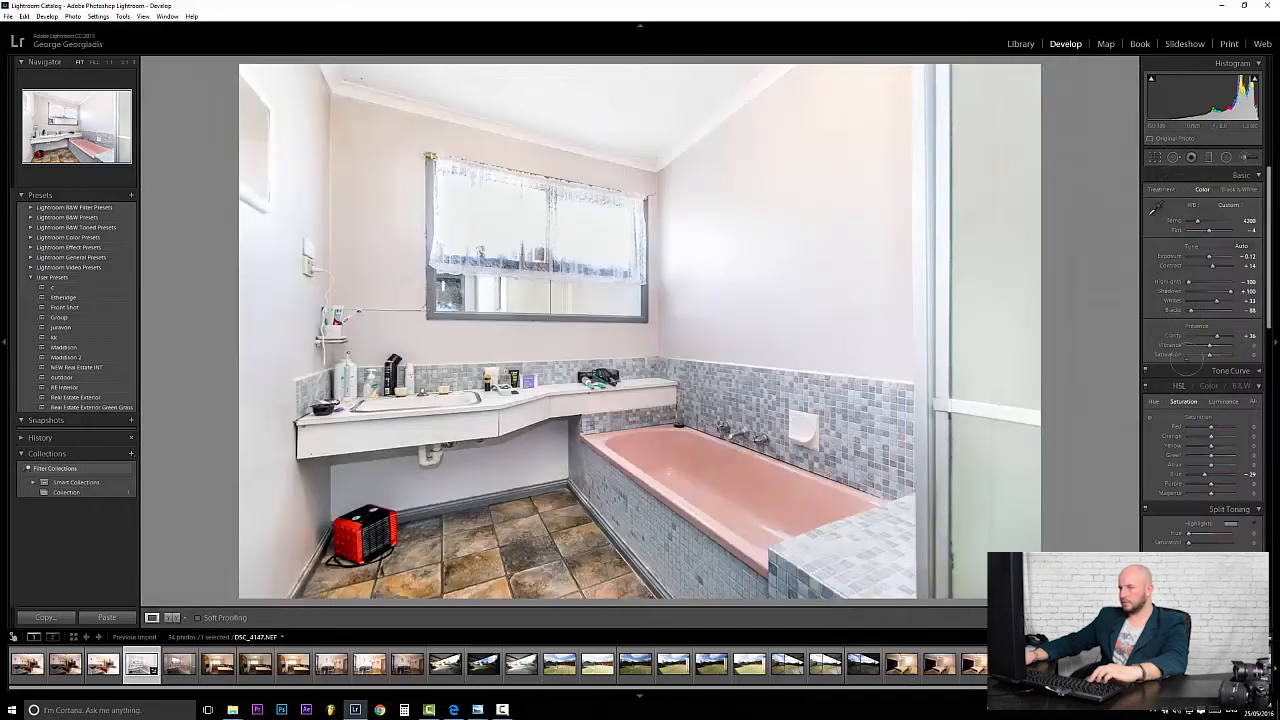
{"action": "left_click", "coordinate": [1191, 310], "text": "alt"}
{"action": "left_click", "coordinate": [1217, 300], "text": "alt"}
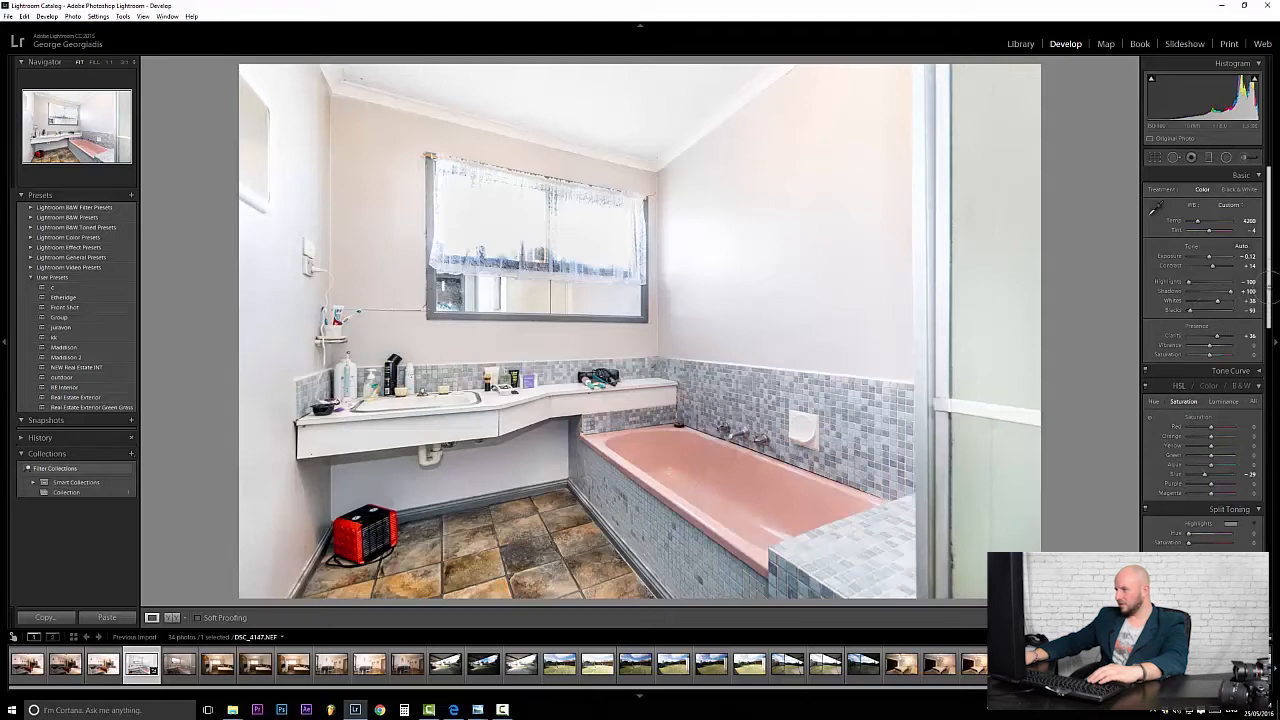
Straighten the bathroom's converging walls with the Vertical slider in Lens Corrections > Manual.
{"action": "scroll", "coordinate": [1193, 419], "scroll_direction": "down", "scroll_amount": 2}
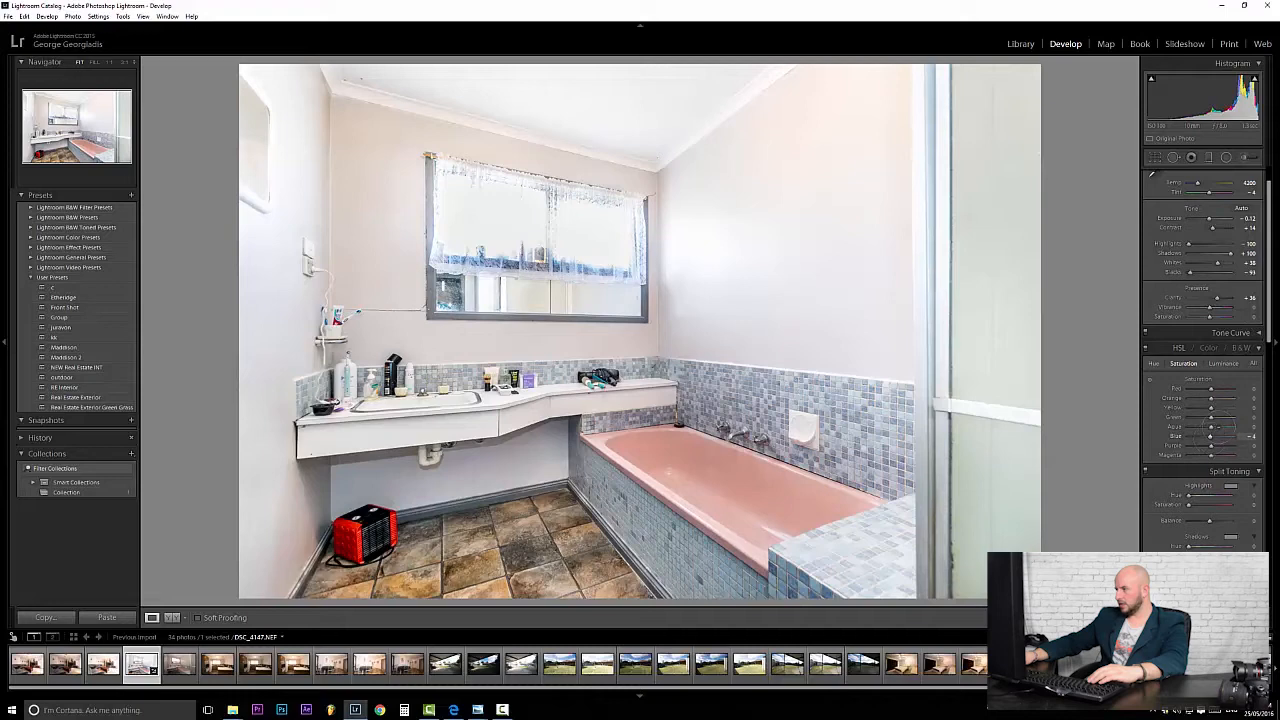
{"action": "scroll", "coordinate": [1205, 380], "scroll_direction": "down", "scroll_amount": 6}
{"action": "left_click", "coordinate": [1211, 398]}
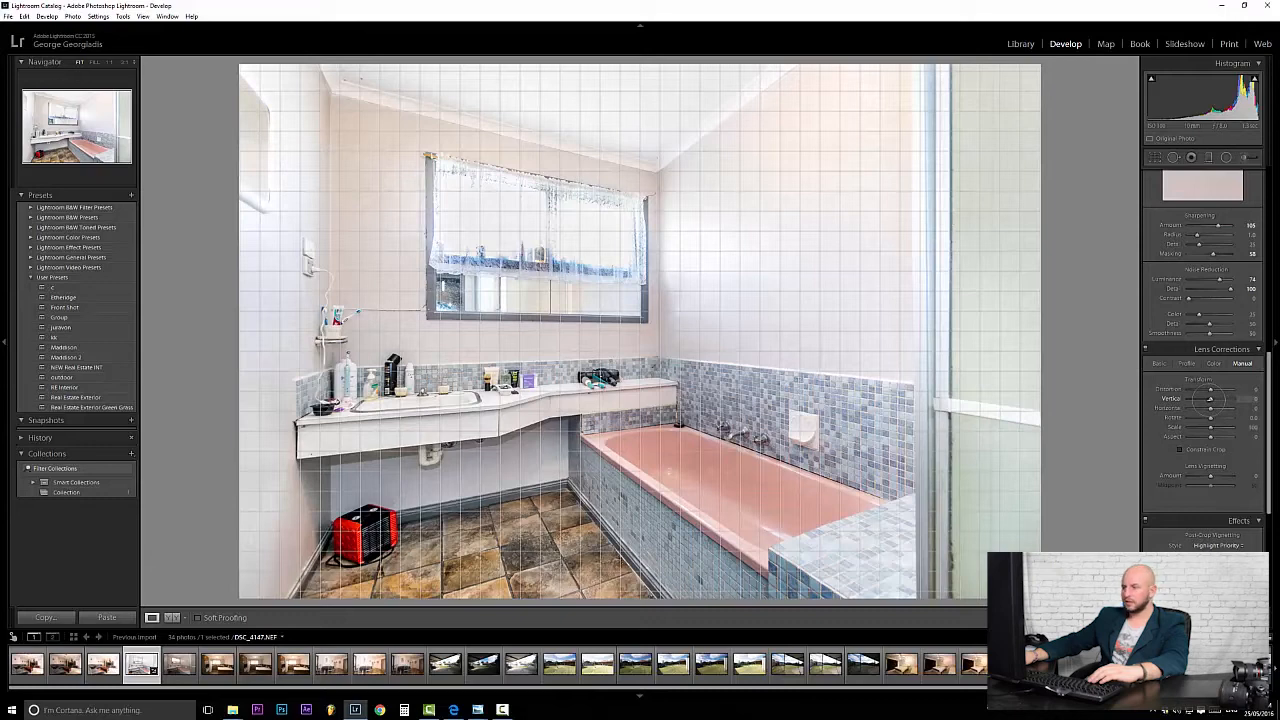
{"action": "left_click_drag", "start_coordinate": [1210, 398], "coordinate": [1210, 398]}
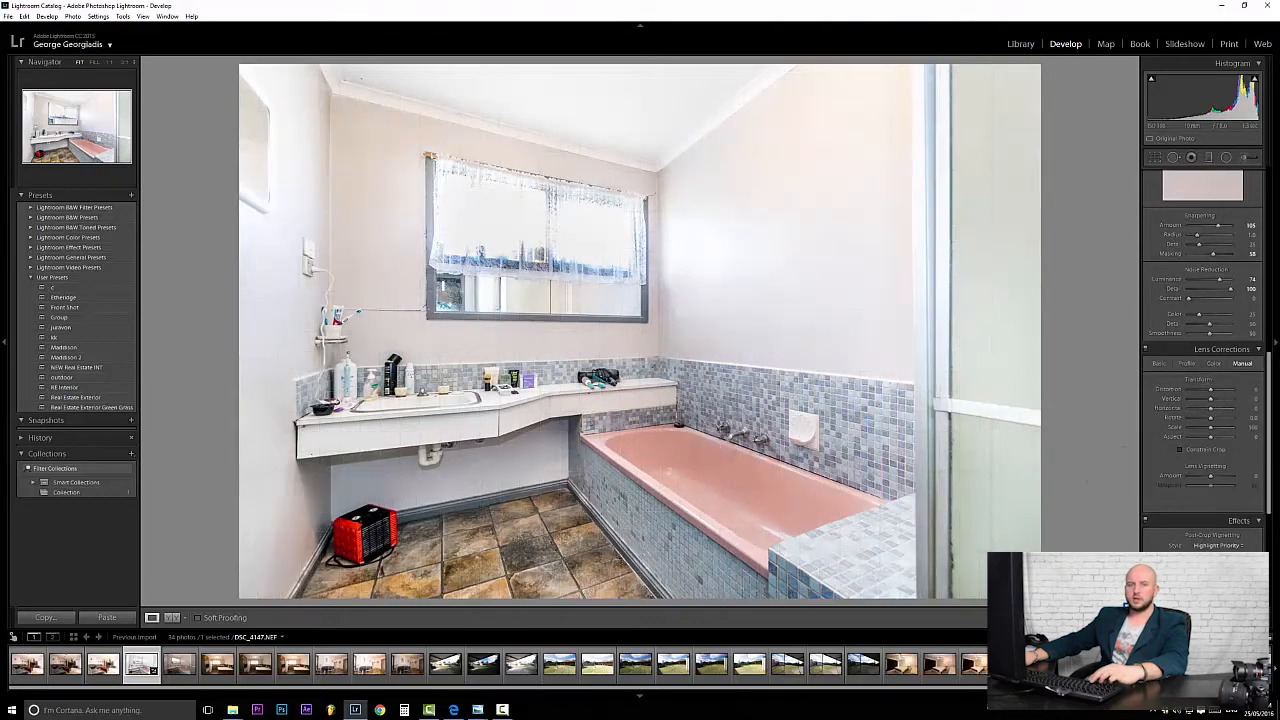
Export the bathroom photo with the current settings to the Finals subfolder.
{"action": "left_click", "coordinate": [8, 16]}
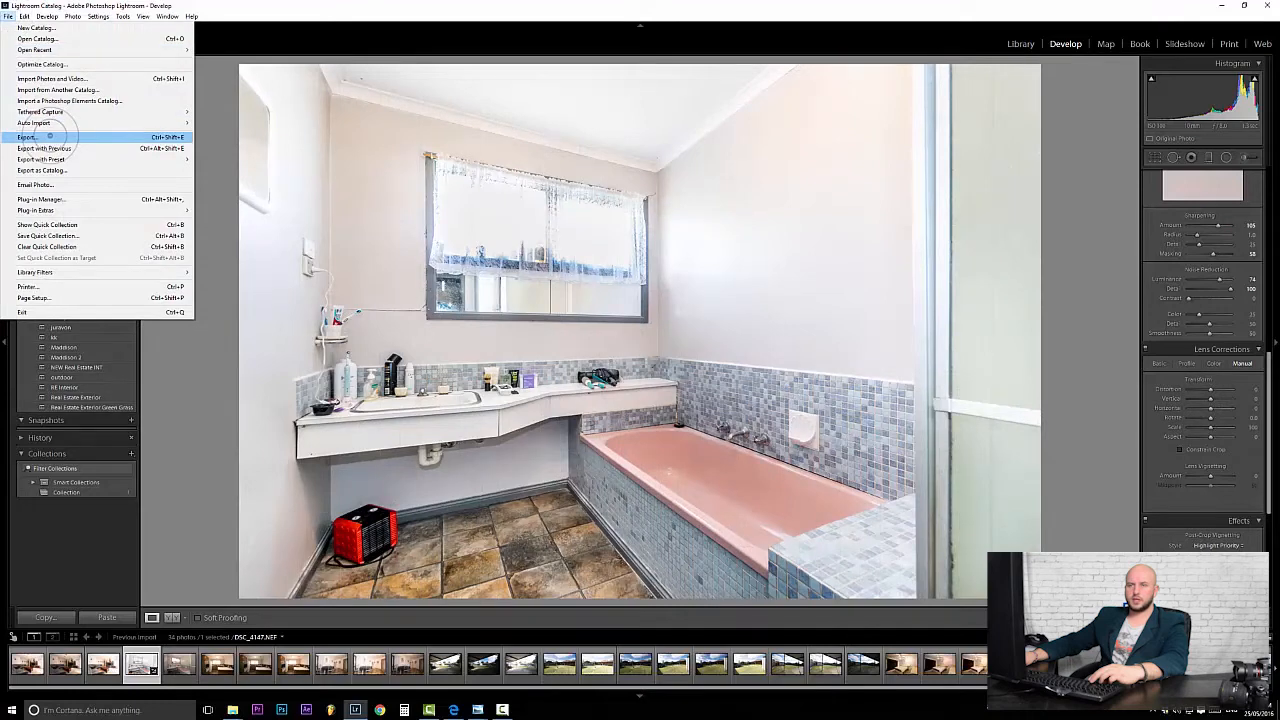
{"action": "left_click", "coordinate": [45, 136]}
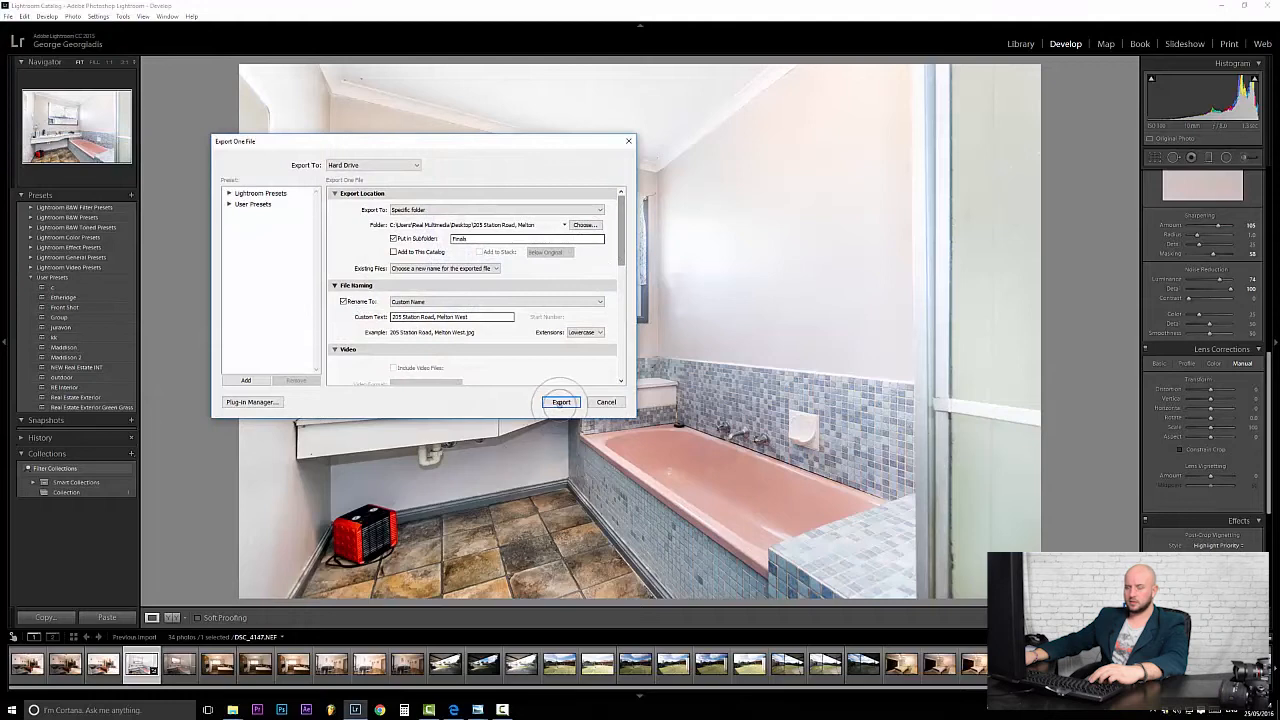
{"action": "left_click", "coordinate": [561, 401]}
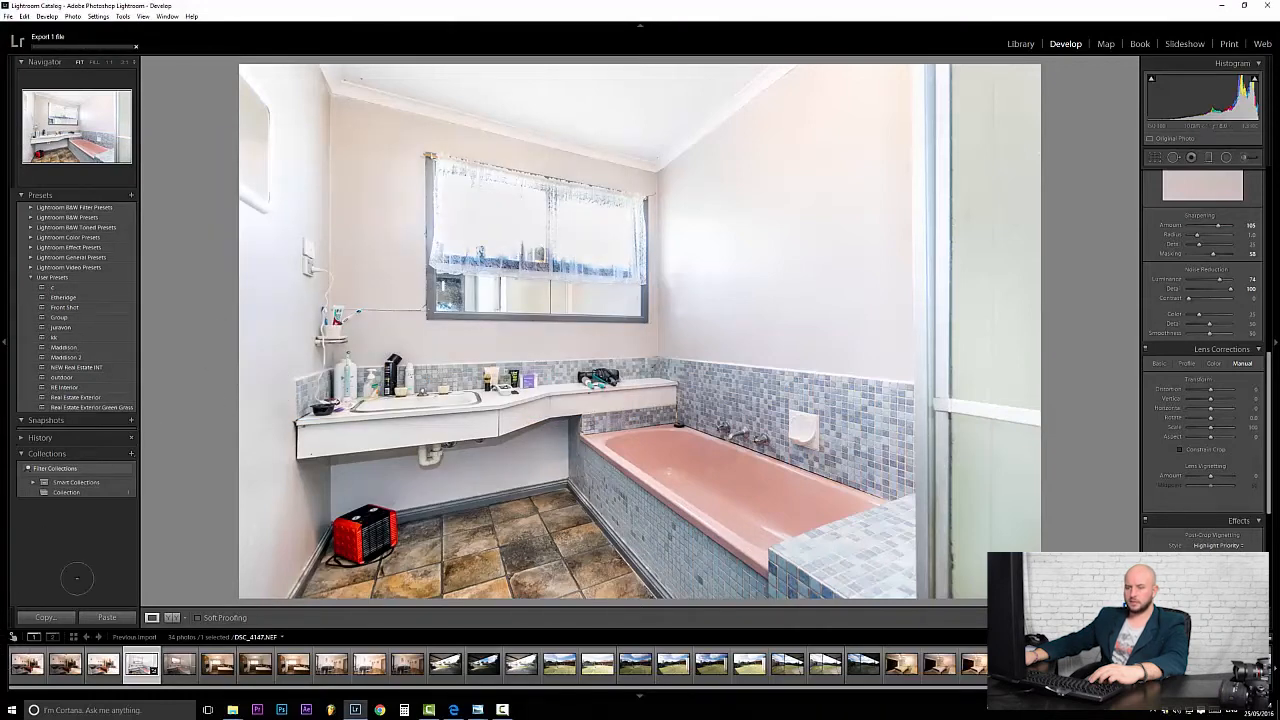
{"action": "mouse_move", "coordinate": [232, 710]}
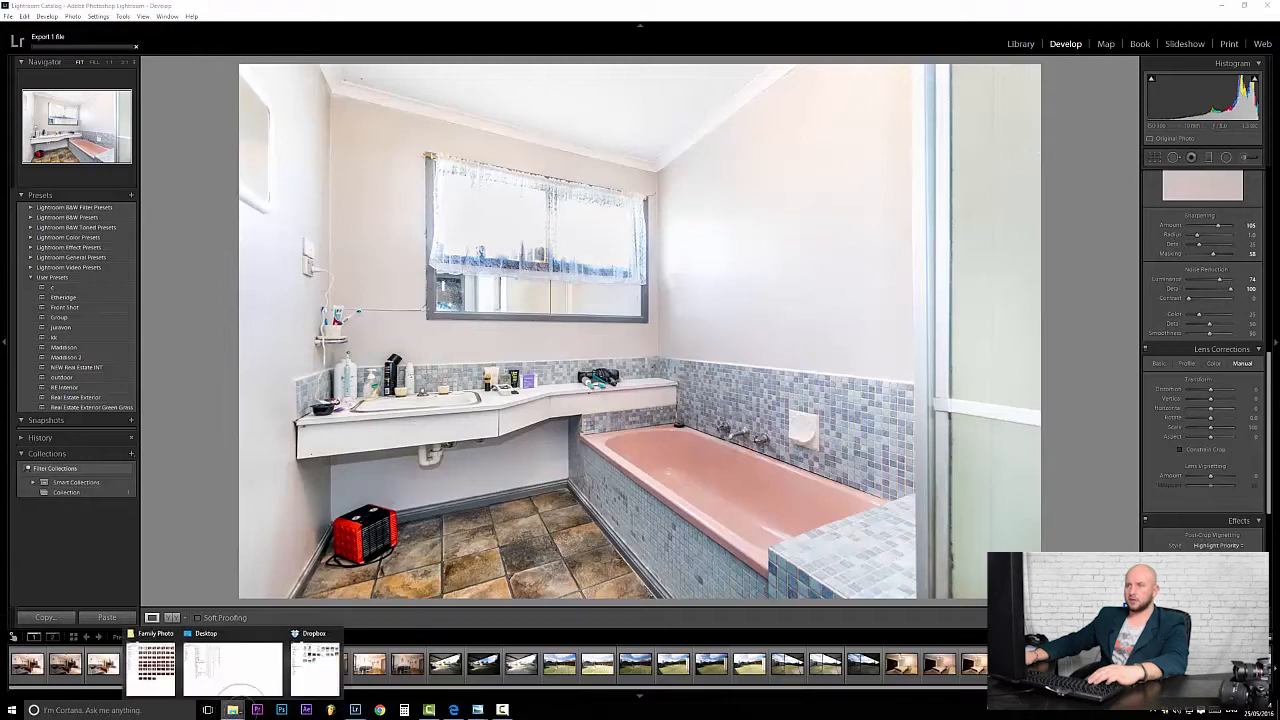
{"action": "left_click", "coordinate": [302, 665]}
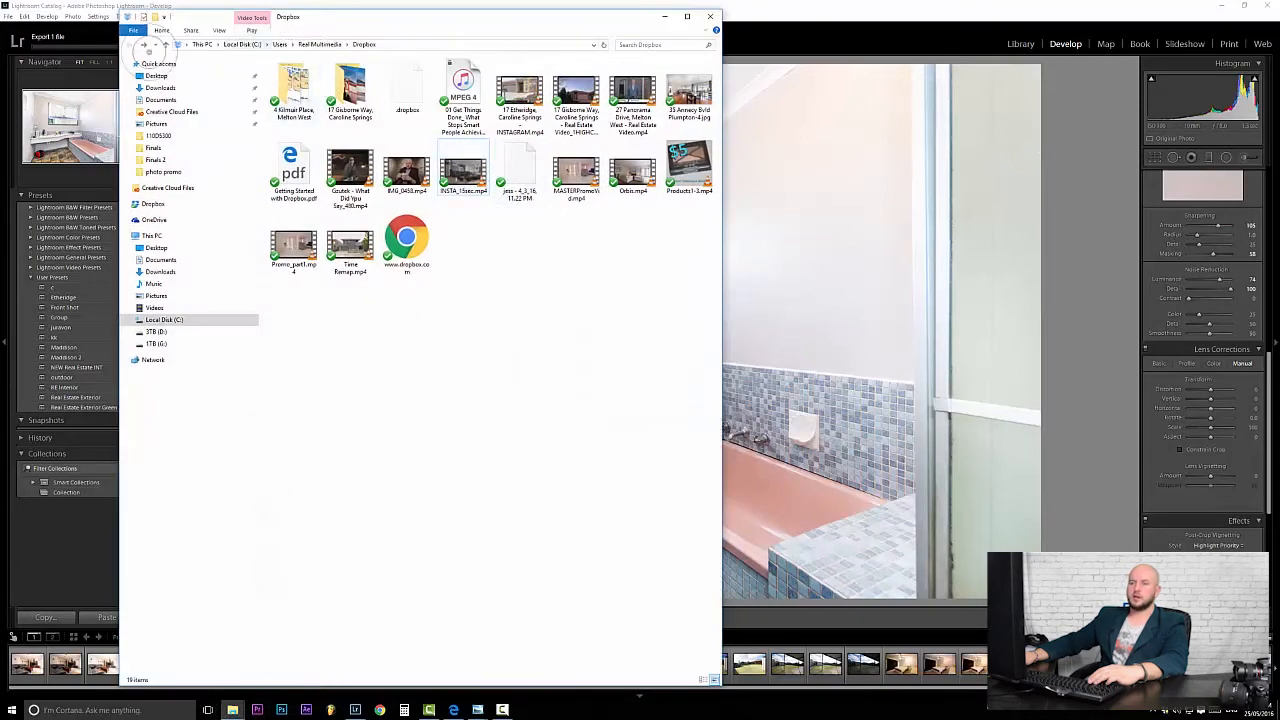
{"action": "left_click", "coordinate": [156, 248]}
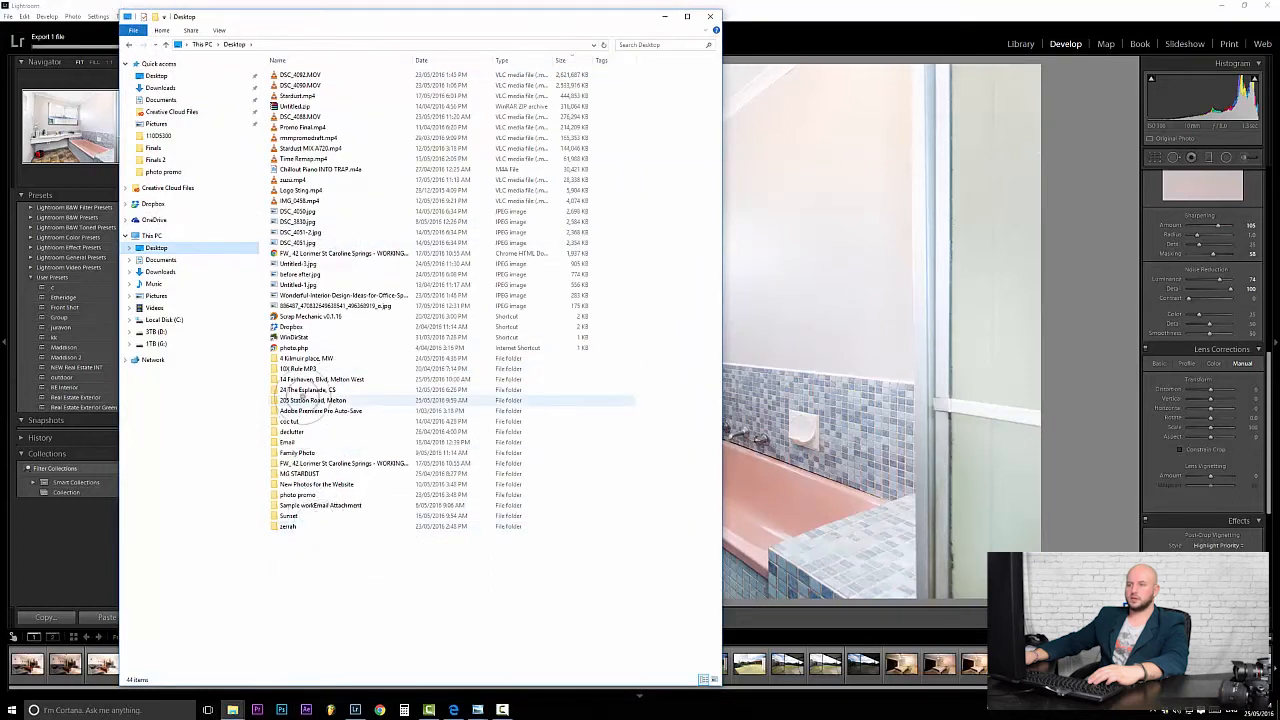
{"action": "left_click", "coordinate": [280, 400]}
{"action": "double_click", "coordinate": [280, 400]}
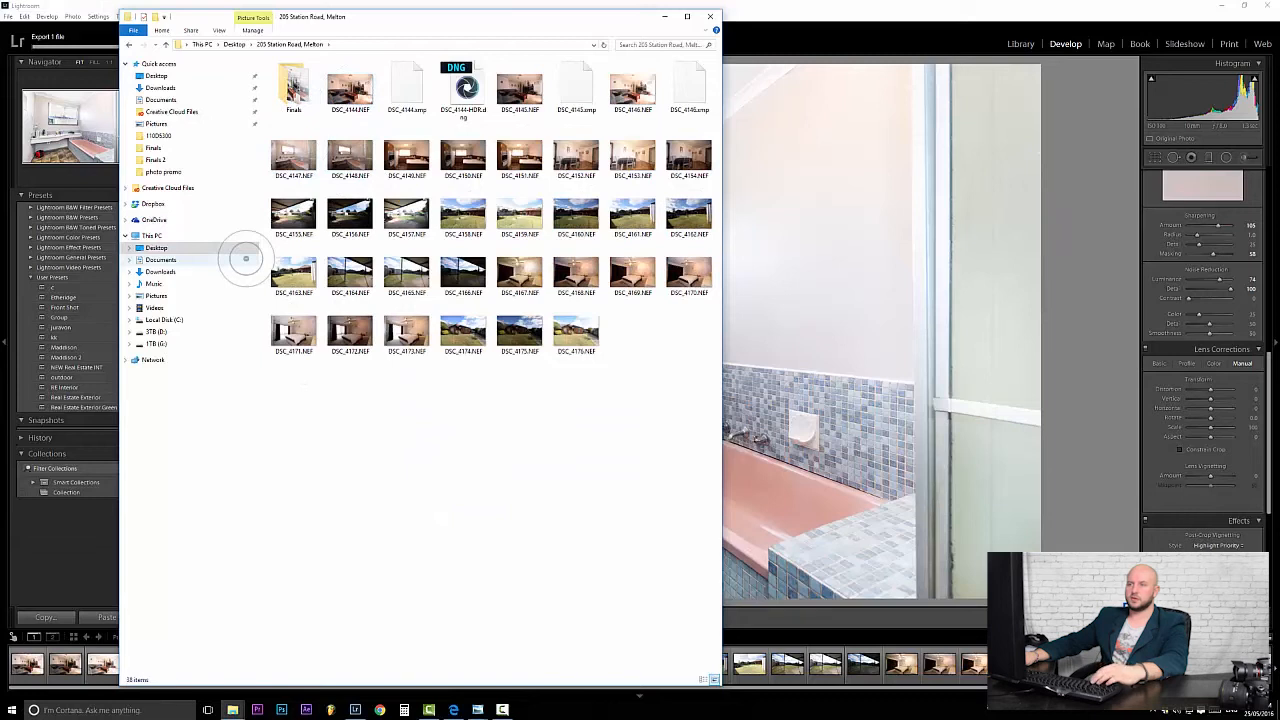
{"action": "double_click", "coordinate": [293, 85]}
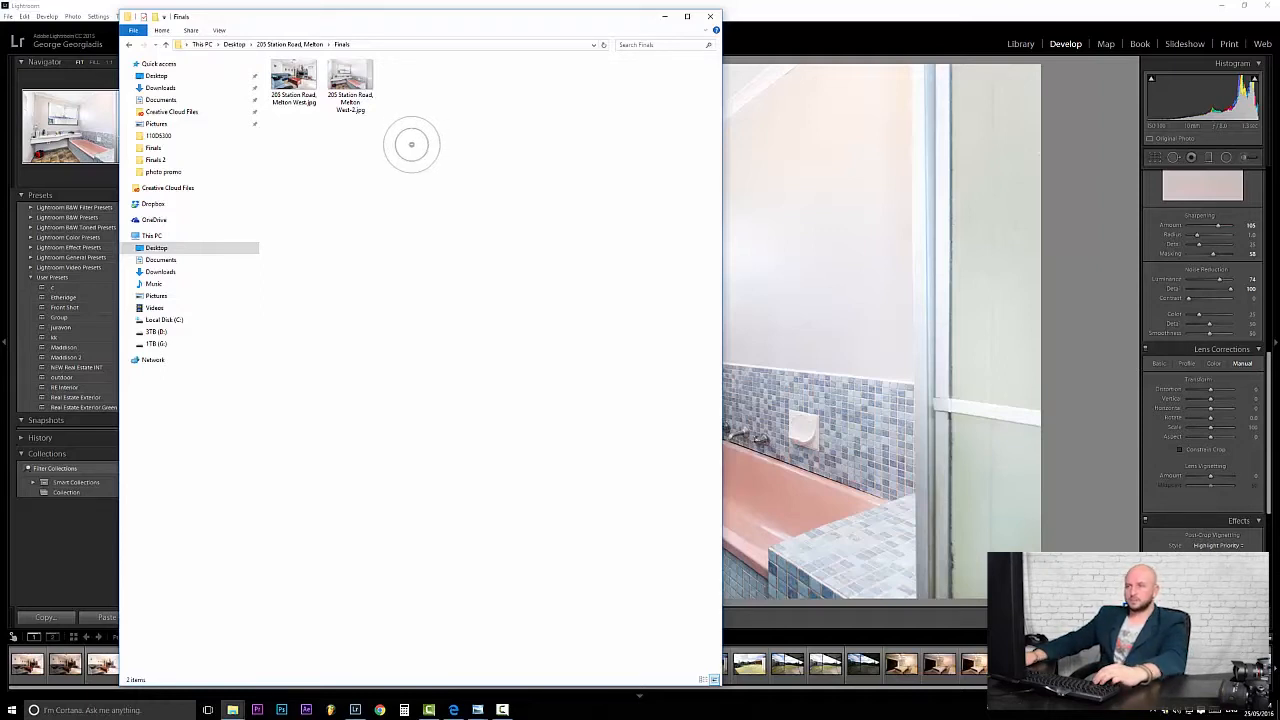
{"action": "double_click", "coordinate": [293, 78]}
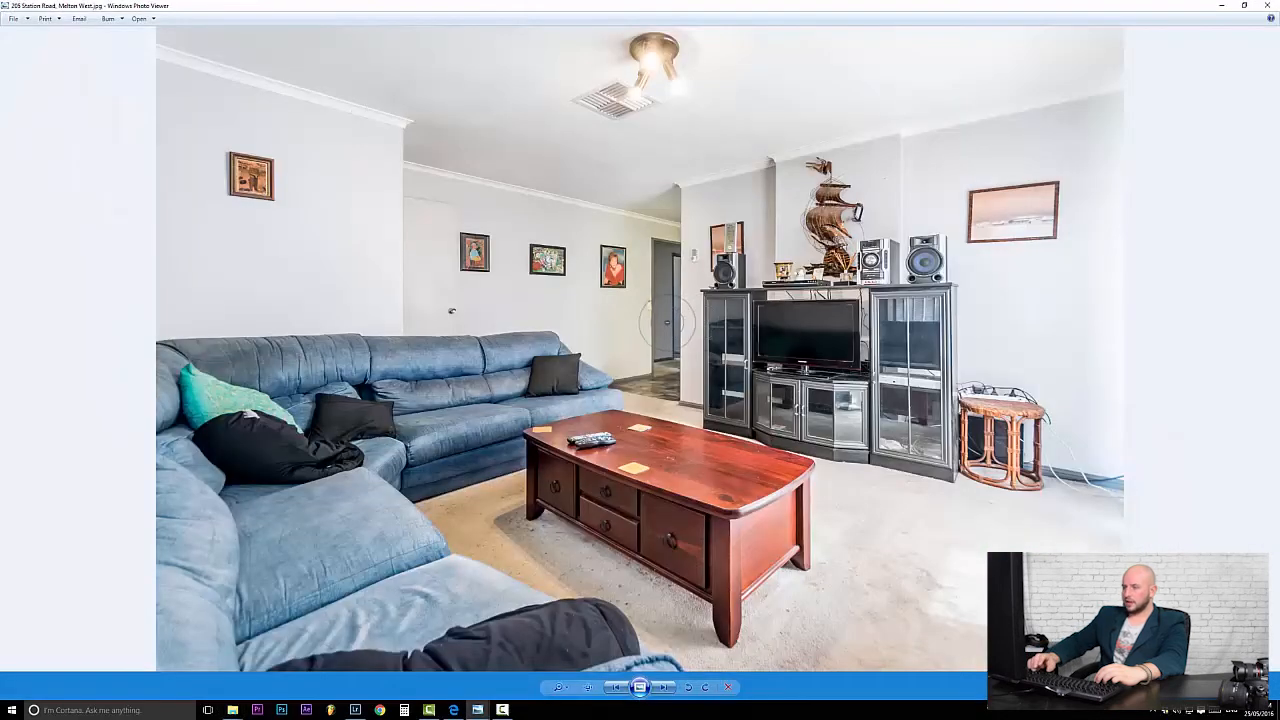
{"action": "key", "text": "Right"}
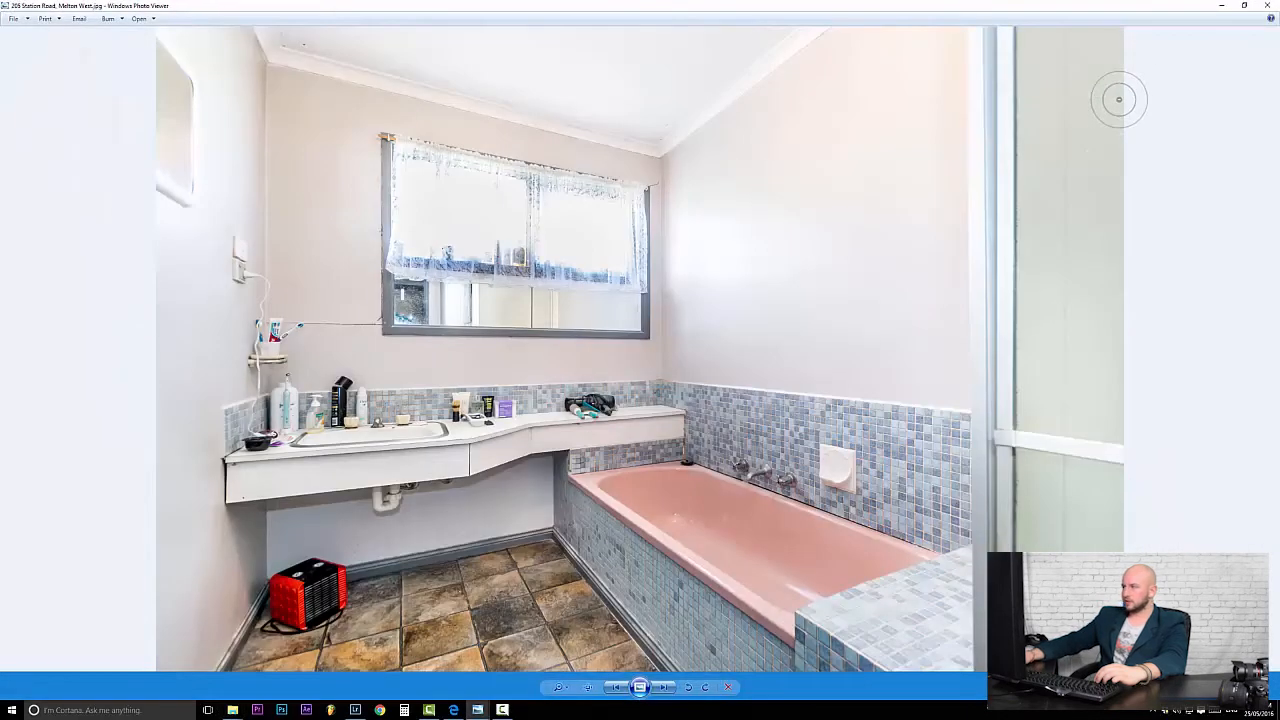
{"action": "left_click", "coordinate": [1267, 5]}
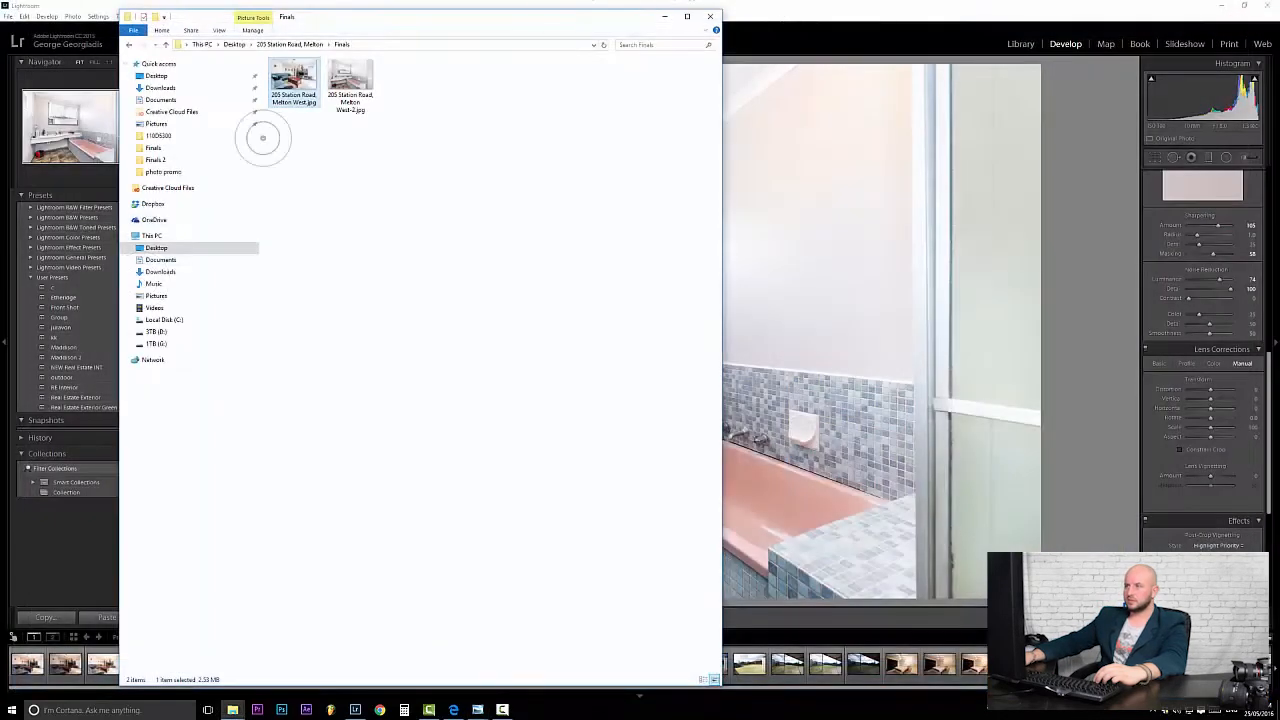
{"action": "left_click", "coordinate": [664, 16]}
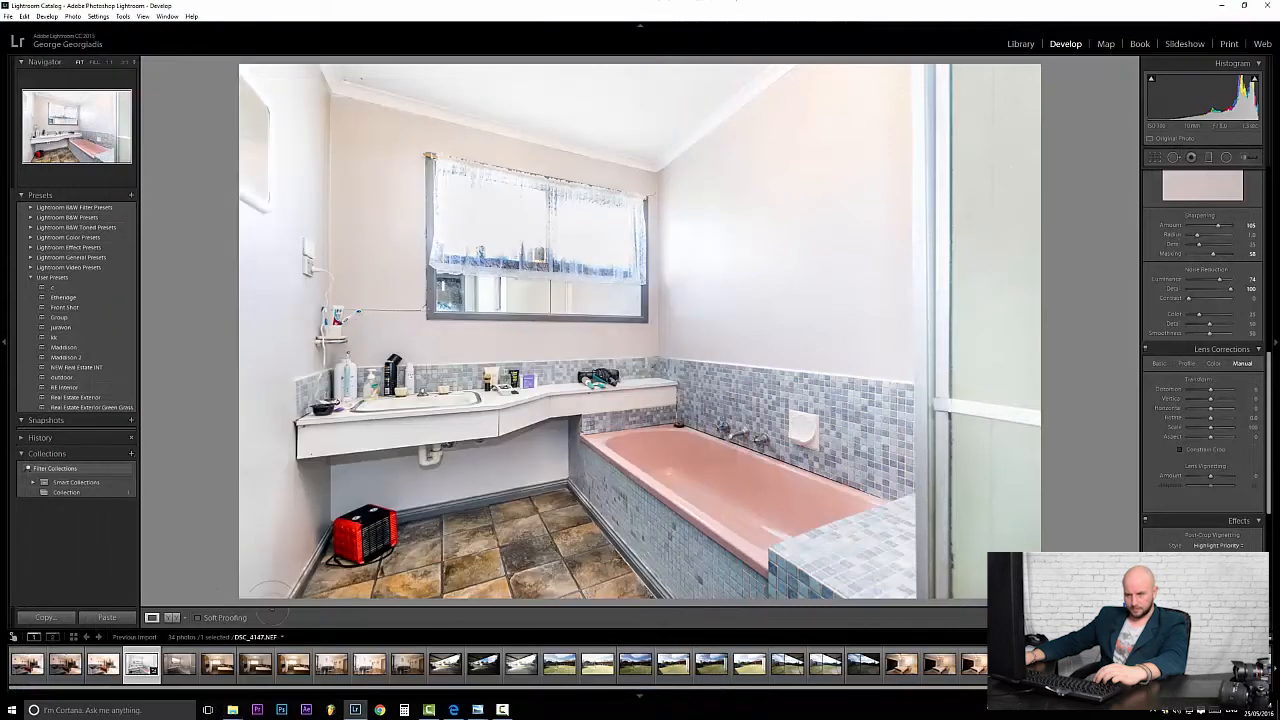
Compare the brighter DSC_4149 and darker DSC_4150 kitchen exposures, then pick DSC_4150 for editing.
{"action": "left_click", "coordinate": [217, 664]}
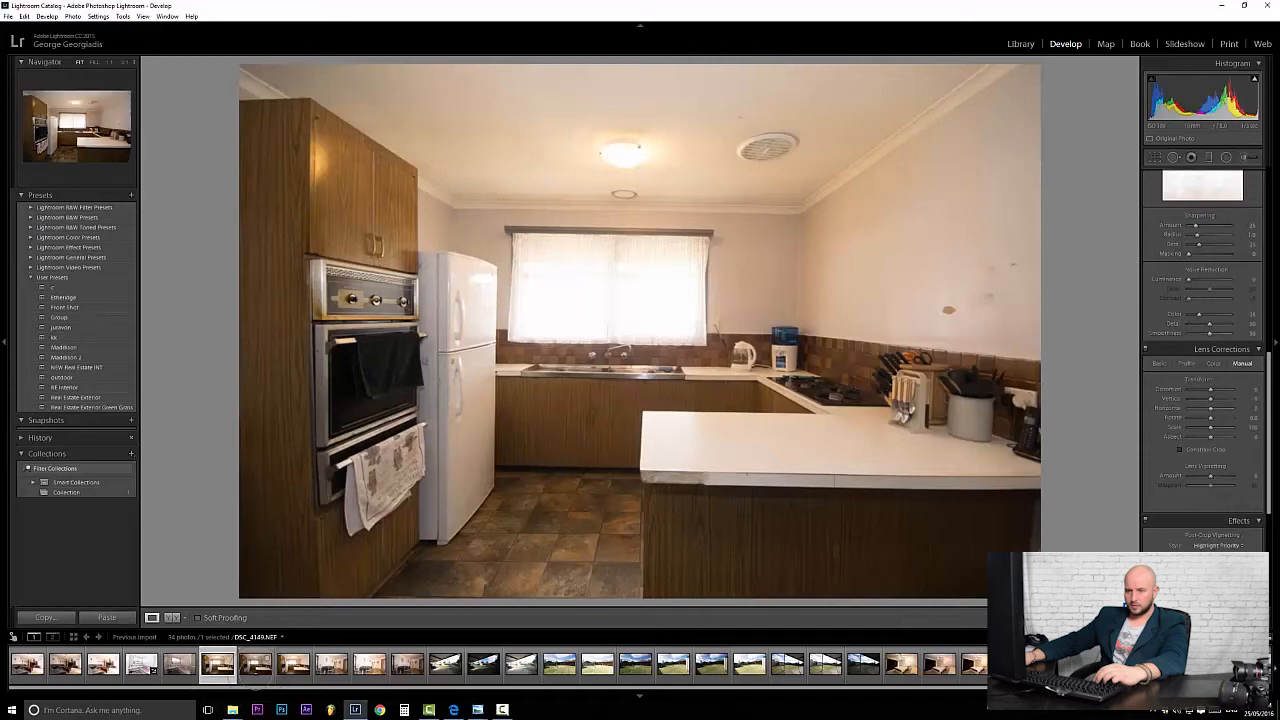
{"action": "left_click", "coordinate": [248, 666]}
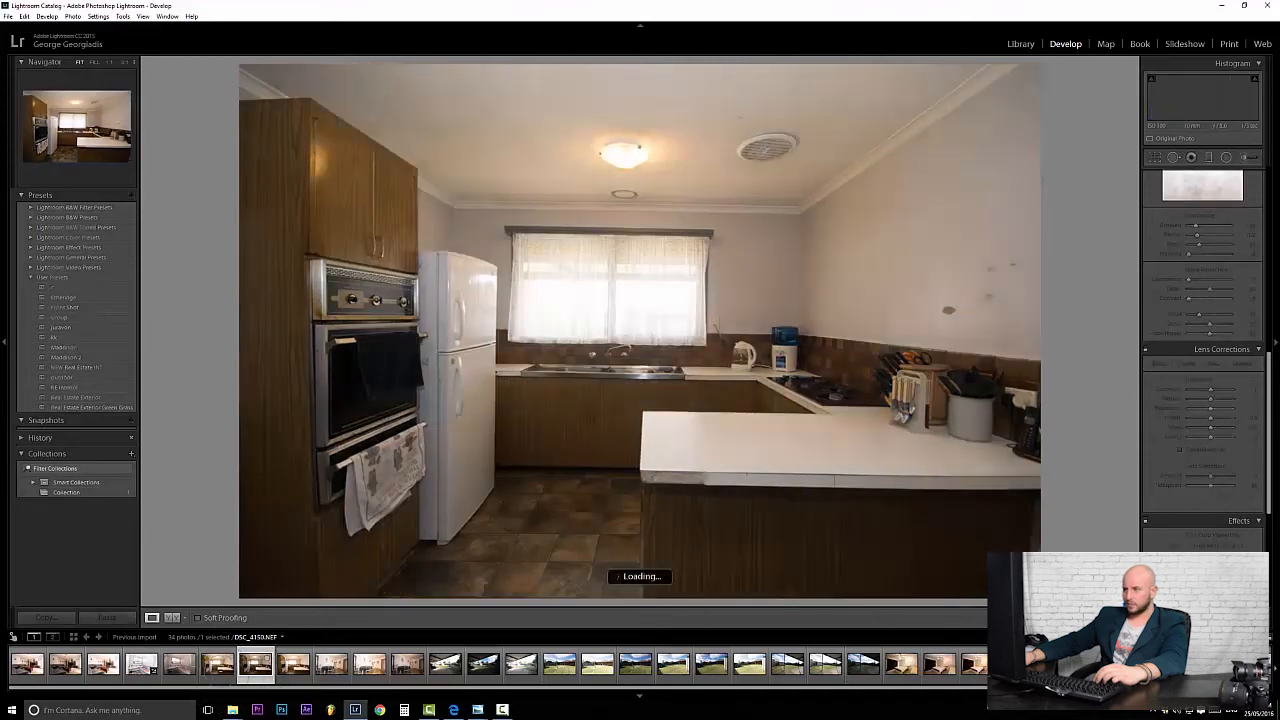
{"action": "left_click", "coordinate": [217, 664]}
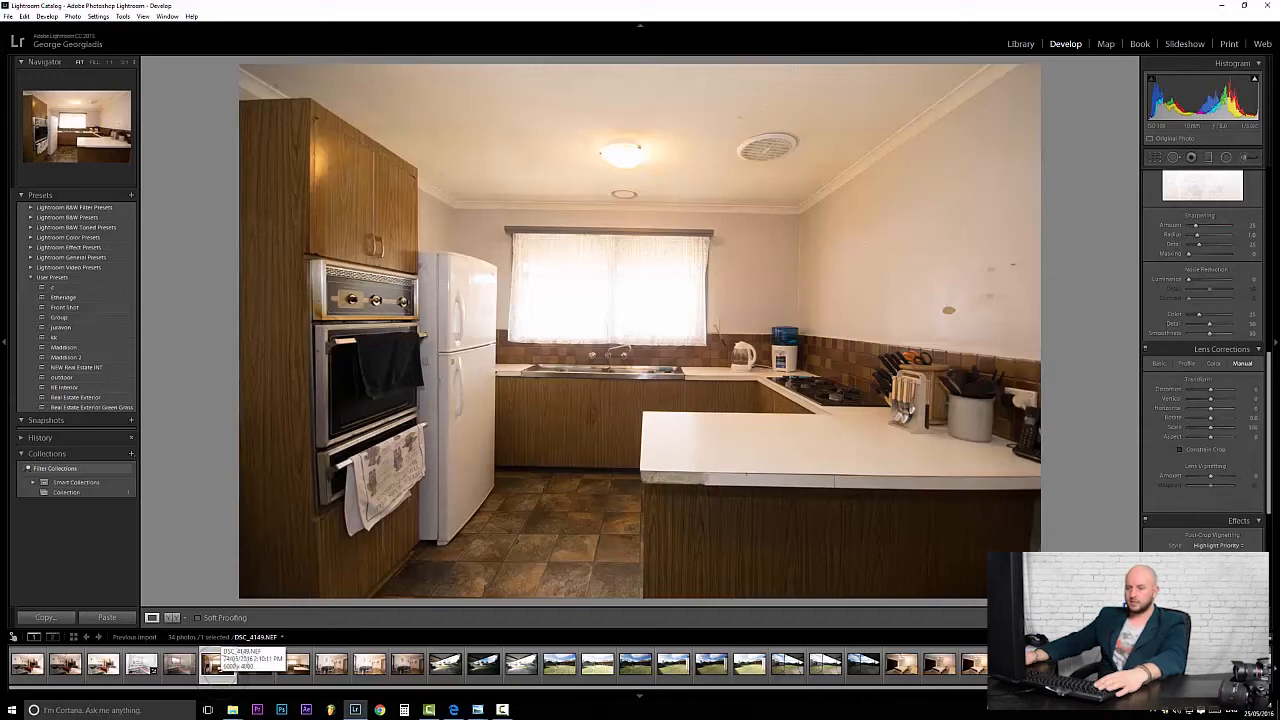
{"action": "left_click_drag", "start_coordinate": [292, 688], "coordinate": [268, 698]}
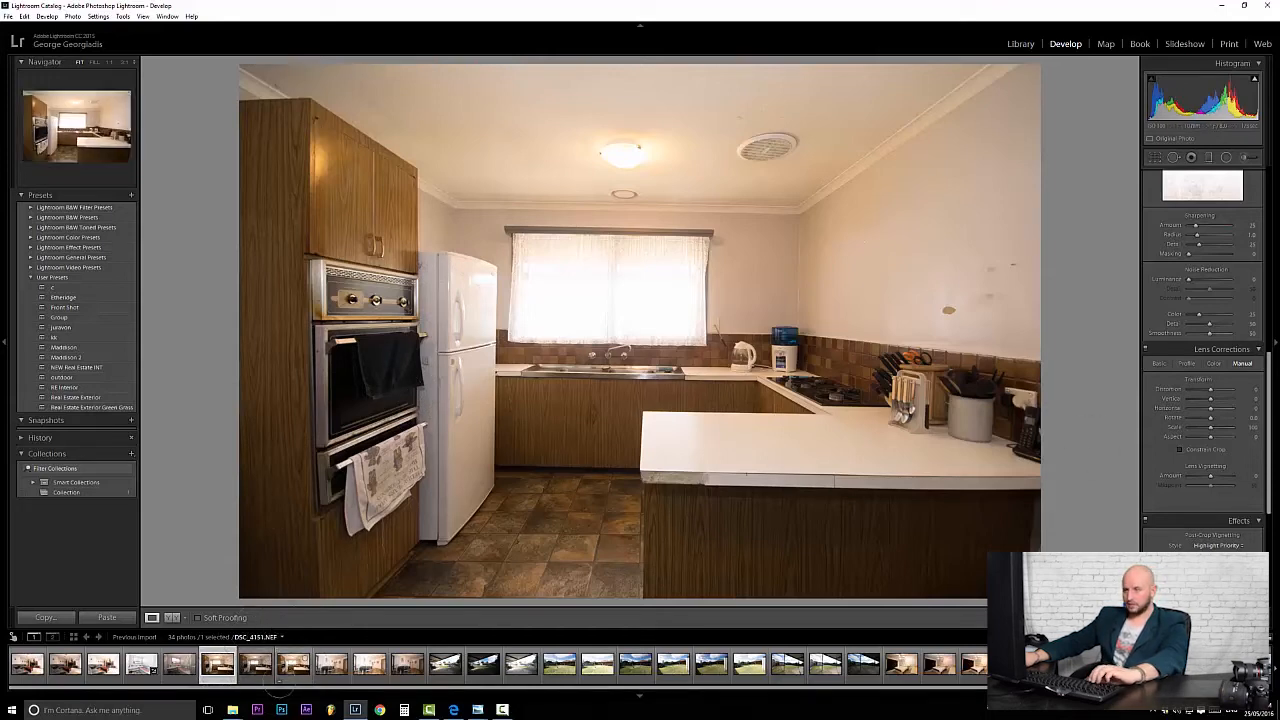
{"action": "left_click", "coordinate": [255, 664]}
{"action": "left_click", "coordinate": [293, 664]}
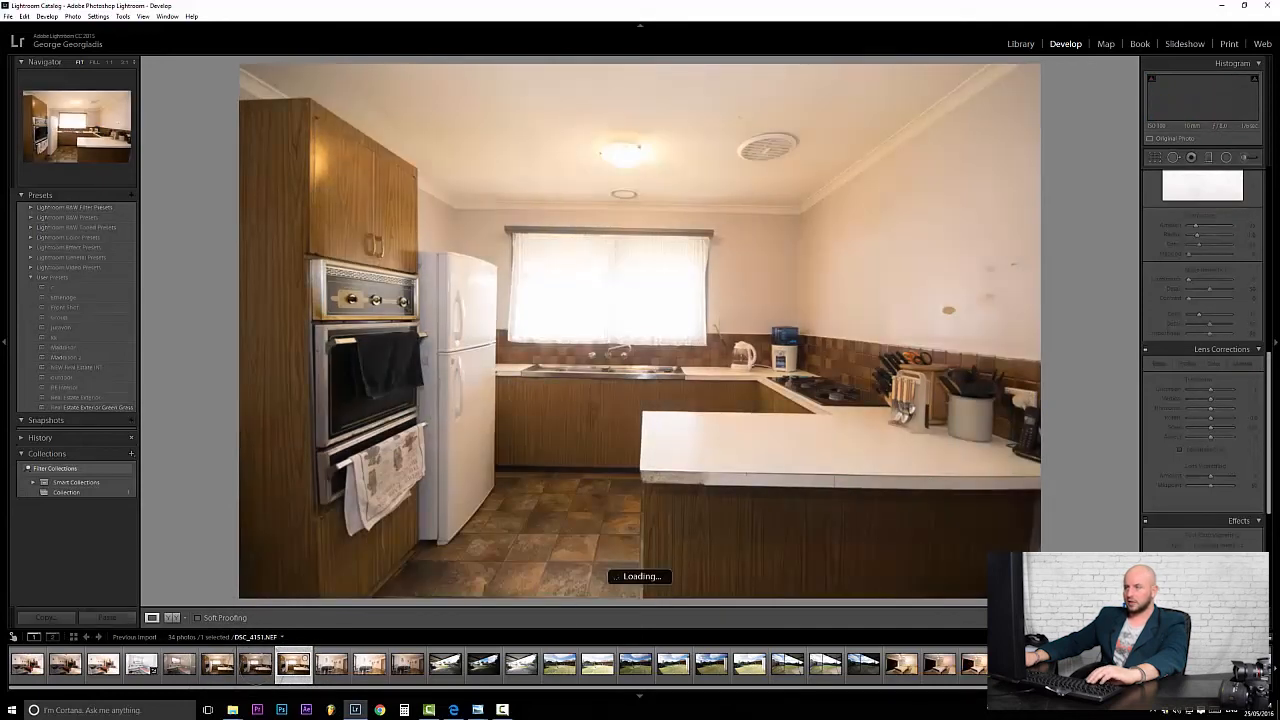
{"action": "left_click", "coordinate": [251, 672]}
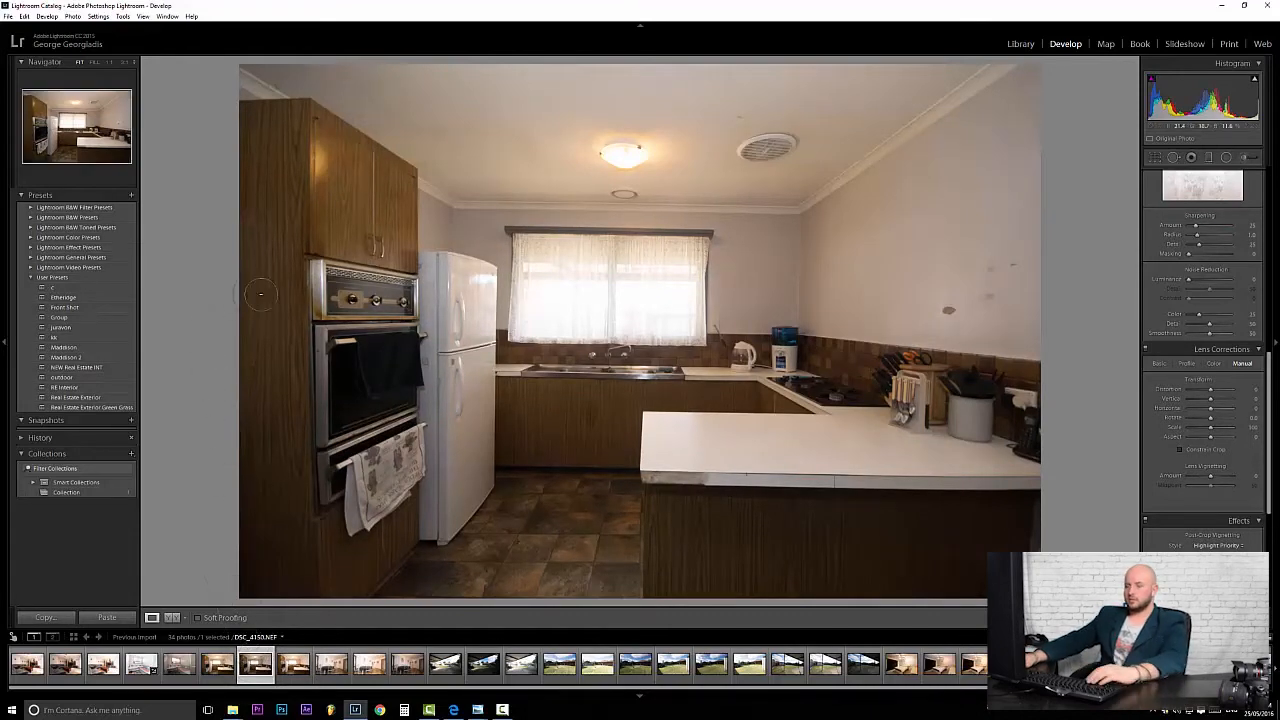
{"action": "left_click", "coordinate": [218, 666]}
{"action": "left_click", "coordinate": [255, 665]}
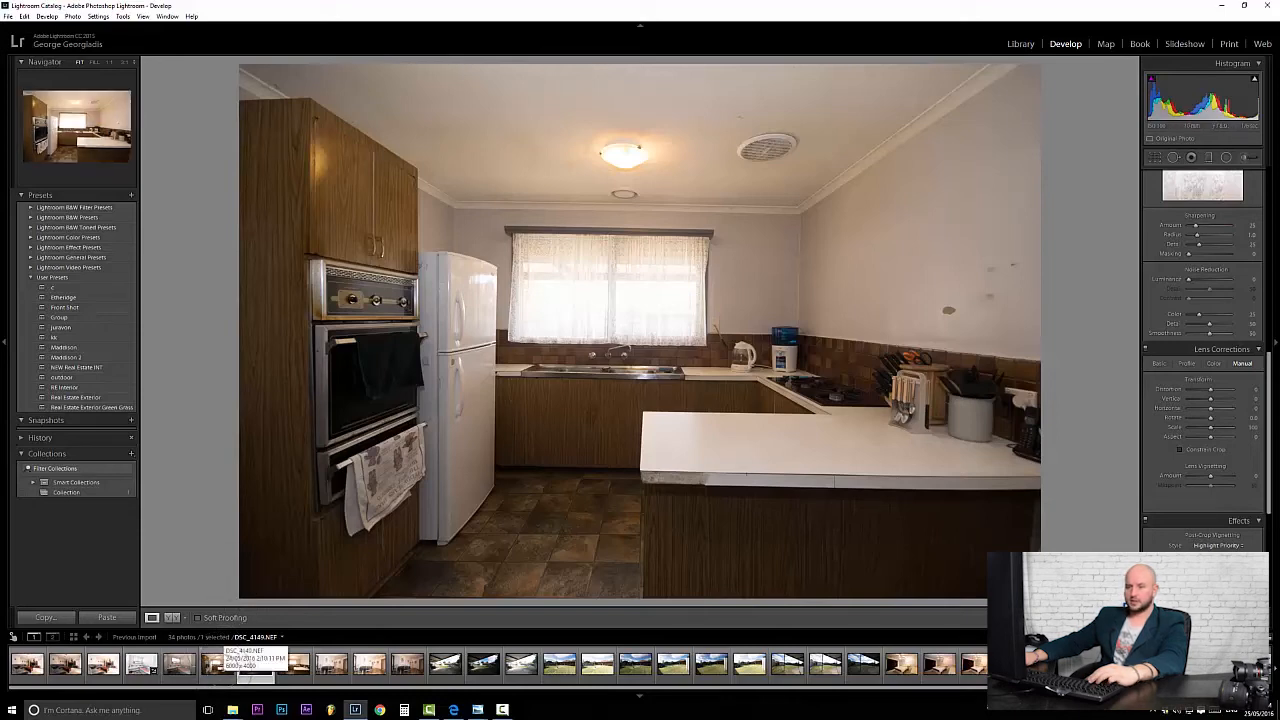
{"action": "left_click", "coordinate": [255, 664]}
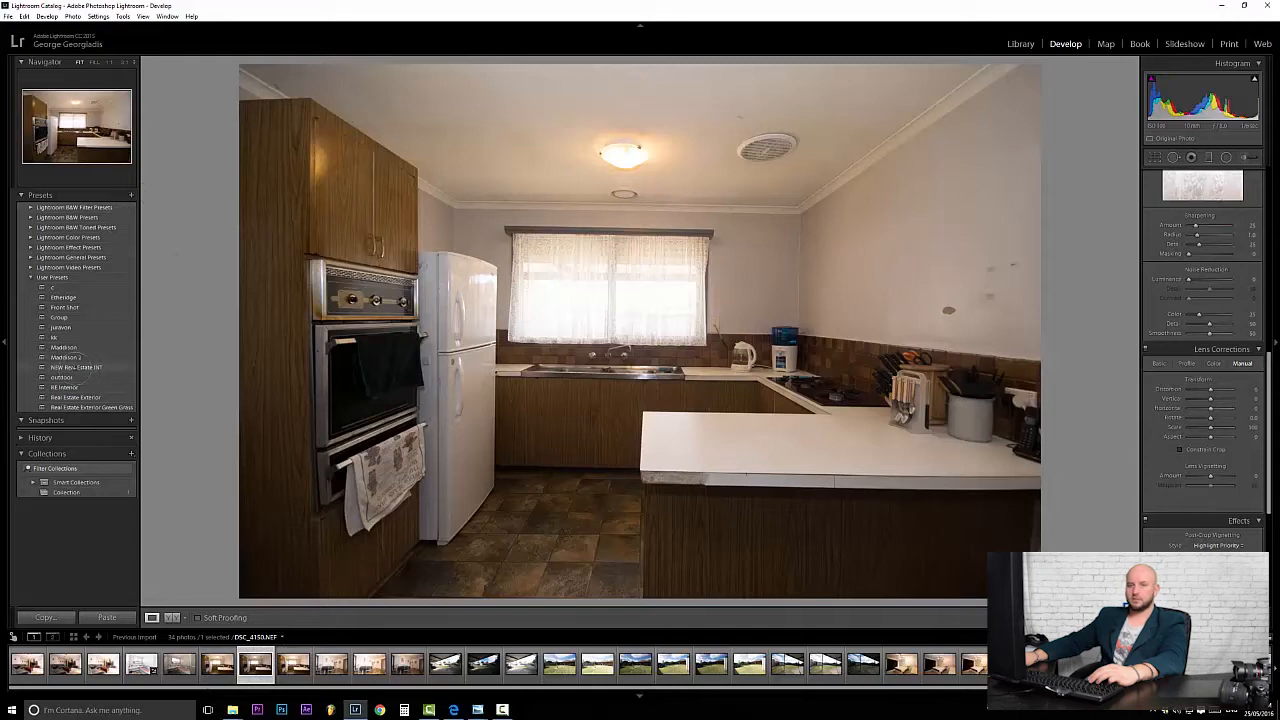
Apply the NEW Real Estate INT preset and set white balance by sampling the ceiling (about 4050).
{"action": "left_click", "coordinate": [80, 367]}
{"action": "key", "text": "r"}
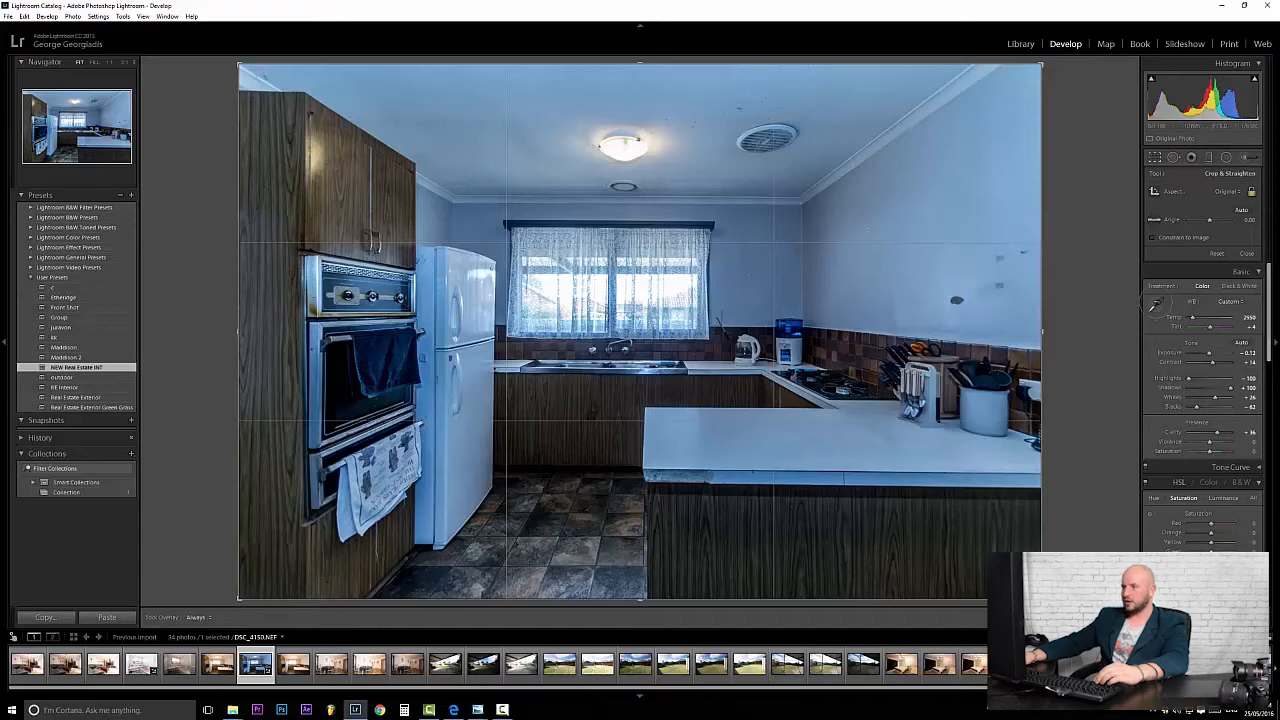
{"action": "left_click", "coordinate": [1156, 303]}
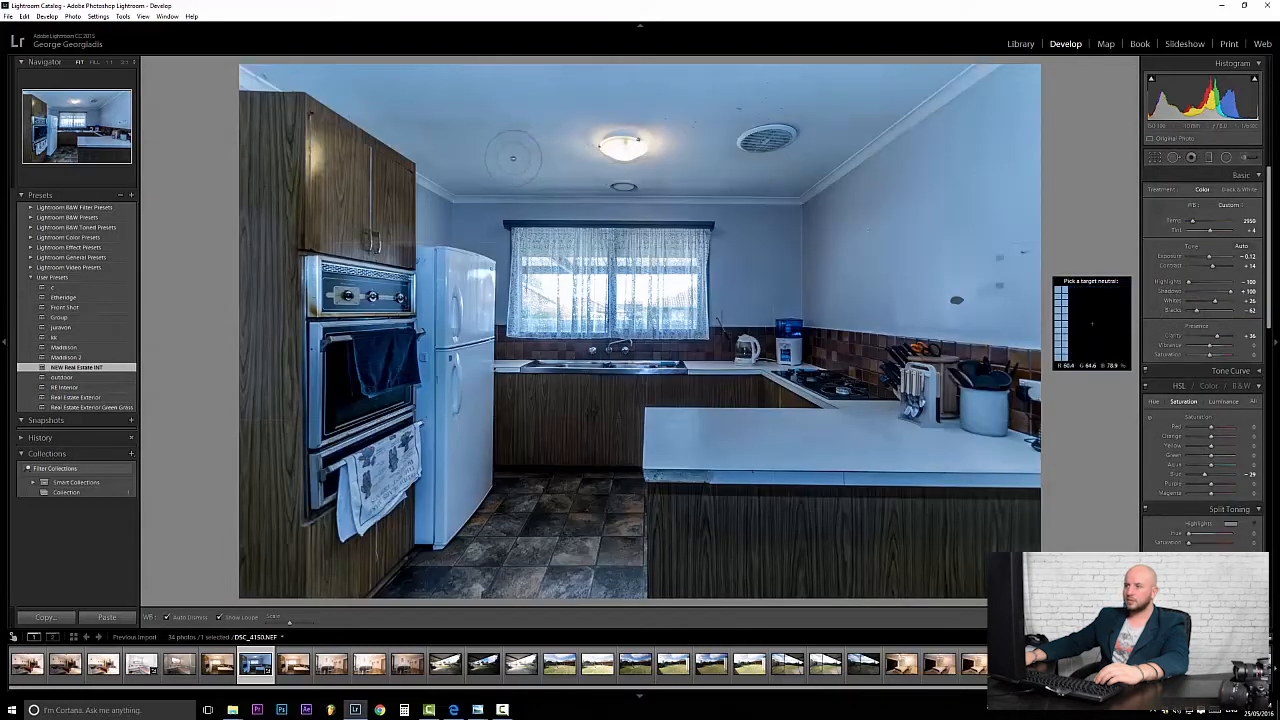
{"action": "left_click", "coordinate": [503, 143]}
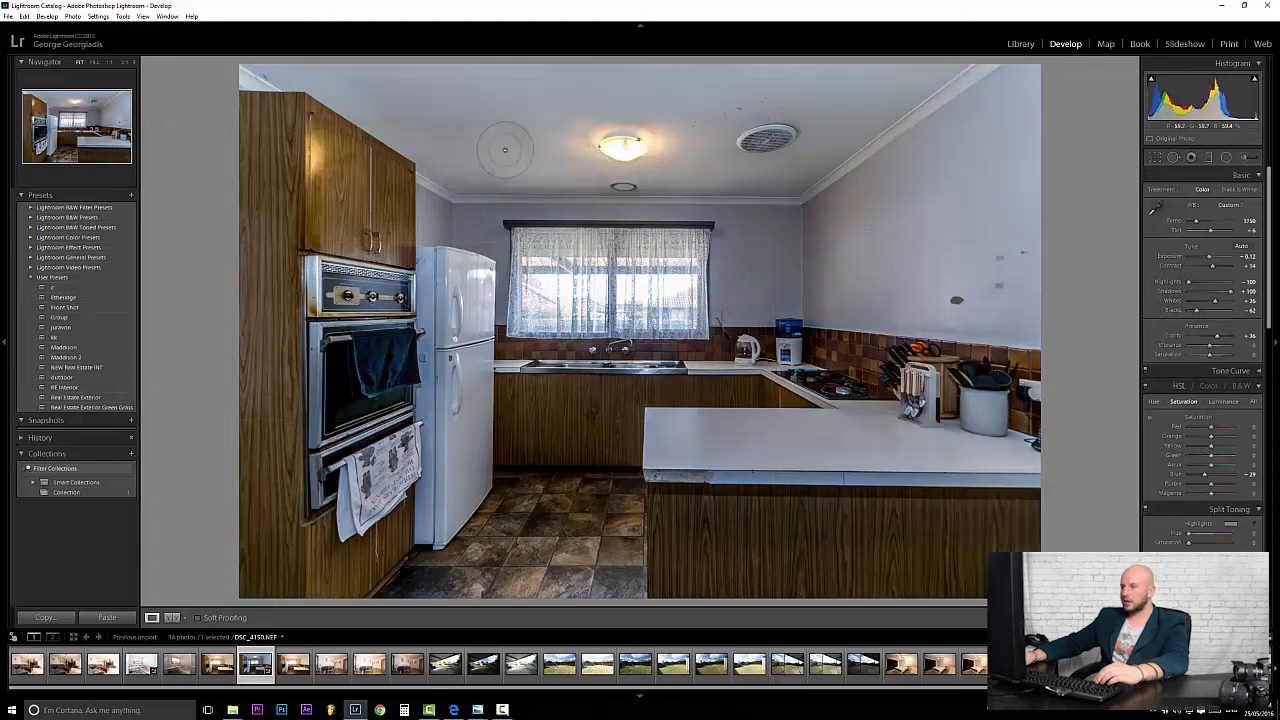
{"action": "left_click", "coordinate": [1156, 207]}
{"action": "left_click", "coordinate": [820, 91]}
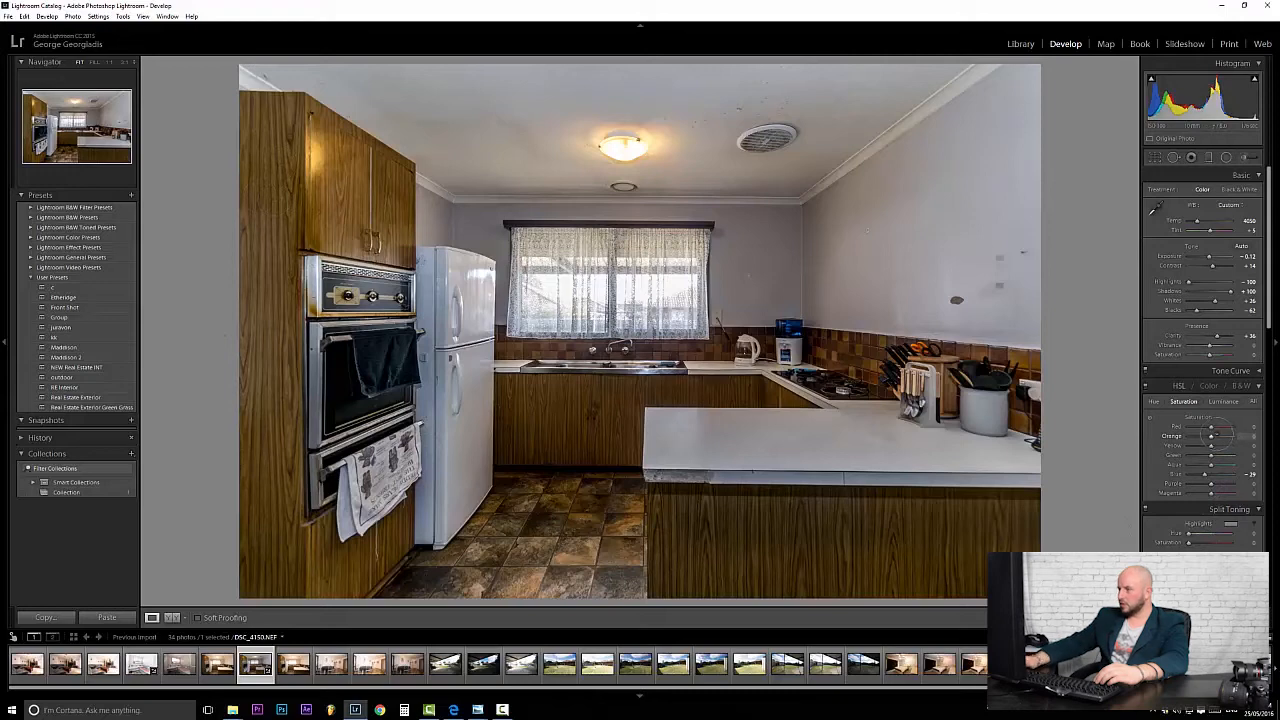
Set Orange, Red and Yellow saturation to -15, then drag Yellow lower still.
{"action": "left_click", "coordinate": [1246, 436]}
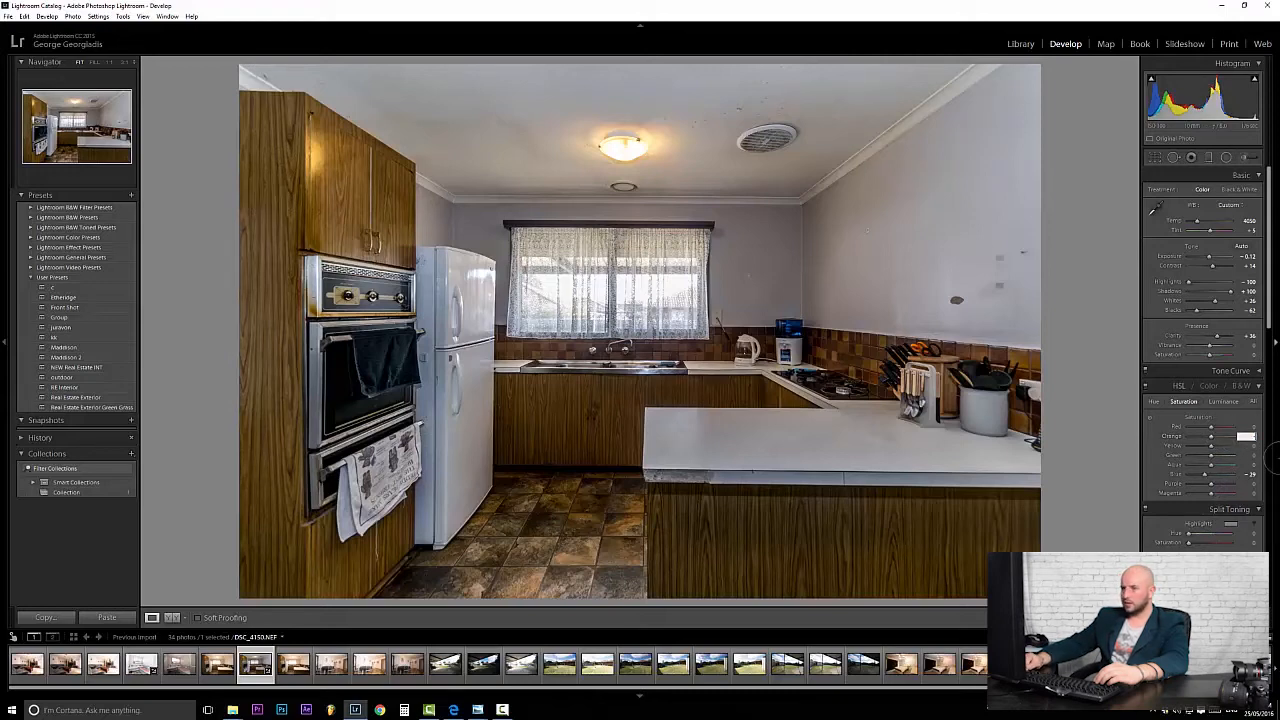
{"action": "type", "text": "-15"}
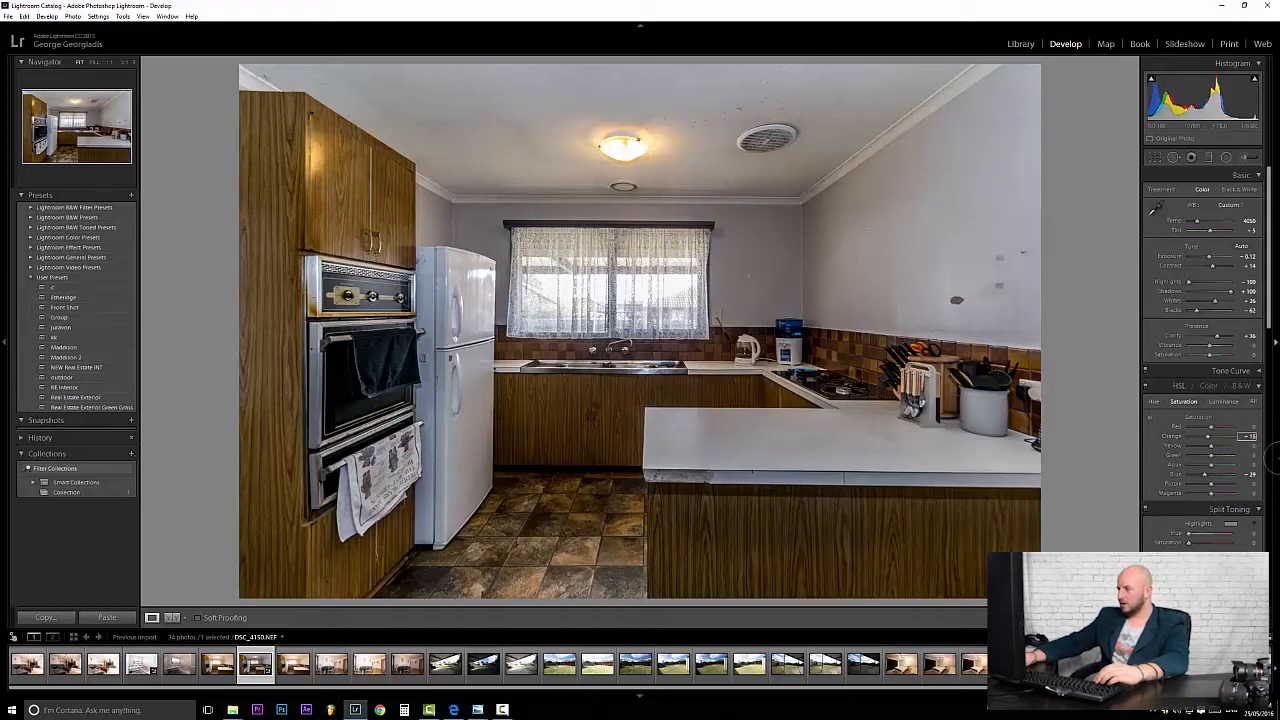
{"action": "left_click", "coordinate": [1248, 427]}
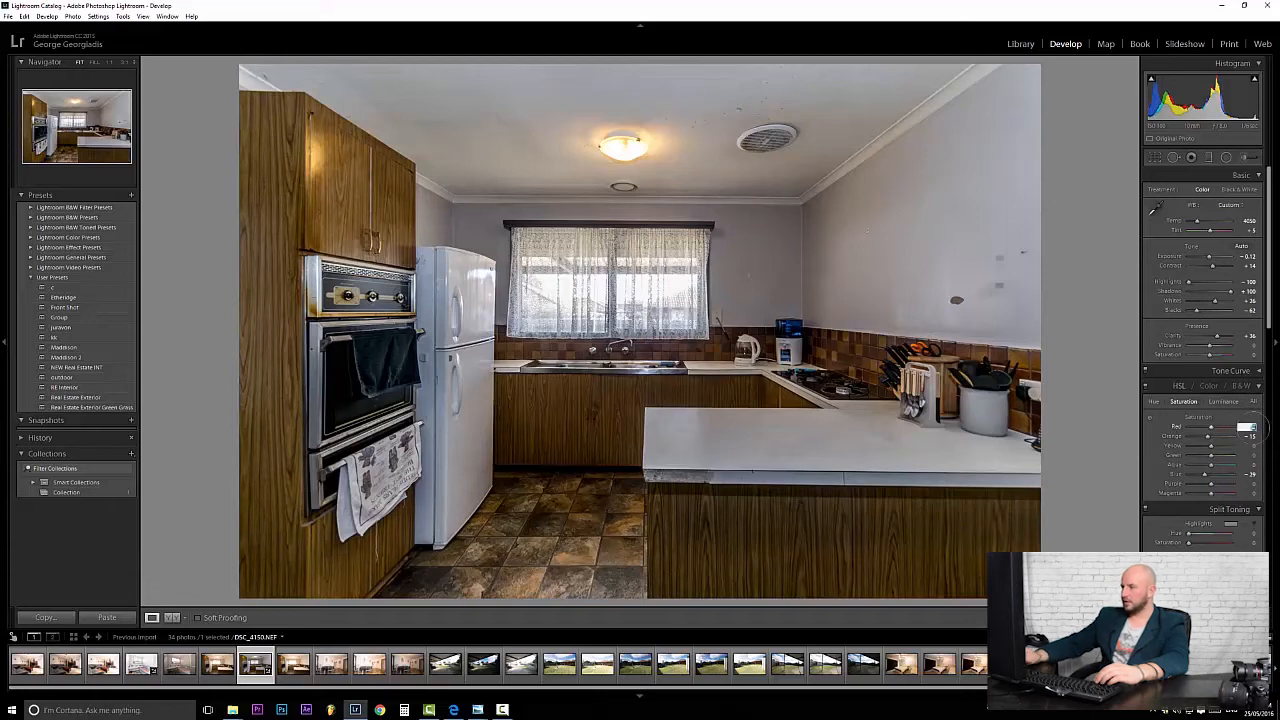
{"action": "type", "text": "-15"}
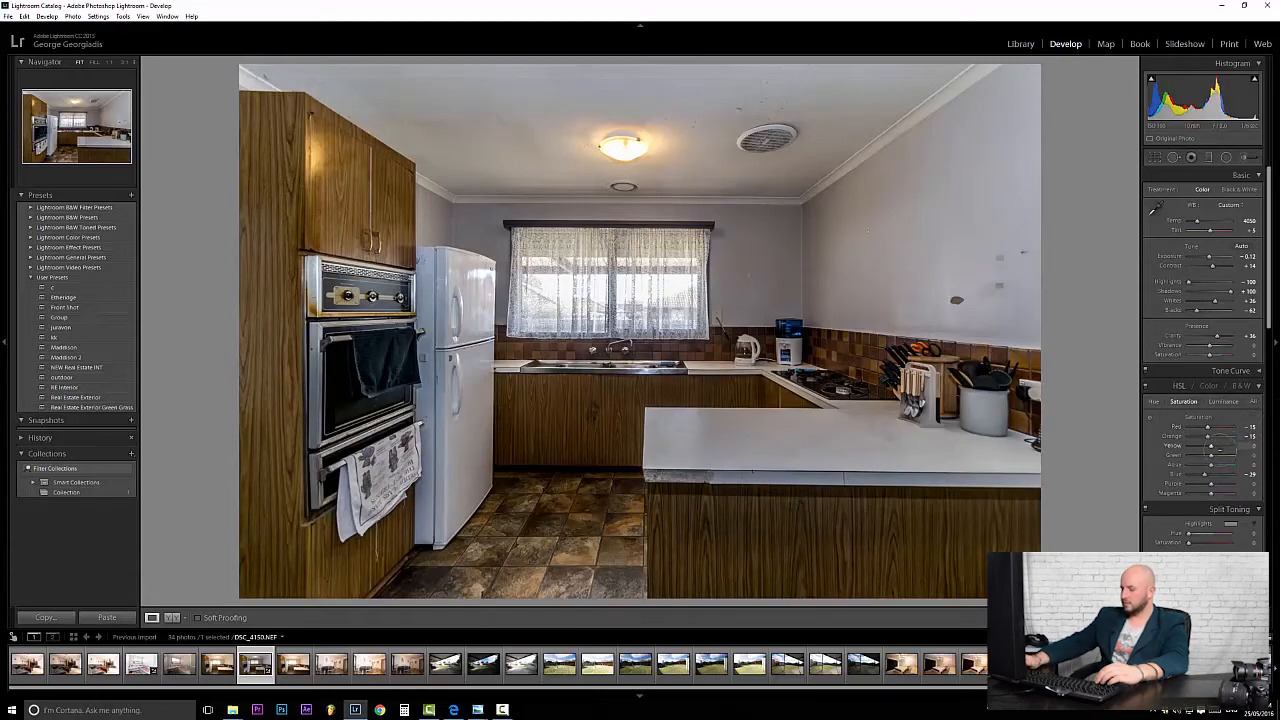
{"action": "left_click", "coordinate": [1246, 446]}
{"action": "type", "text": "-15"}
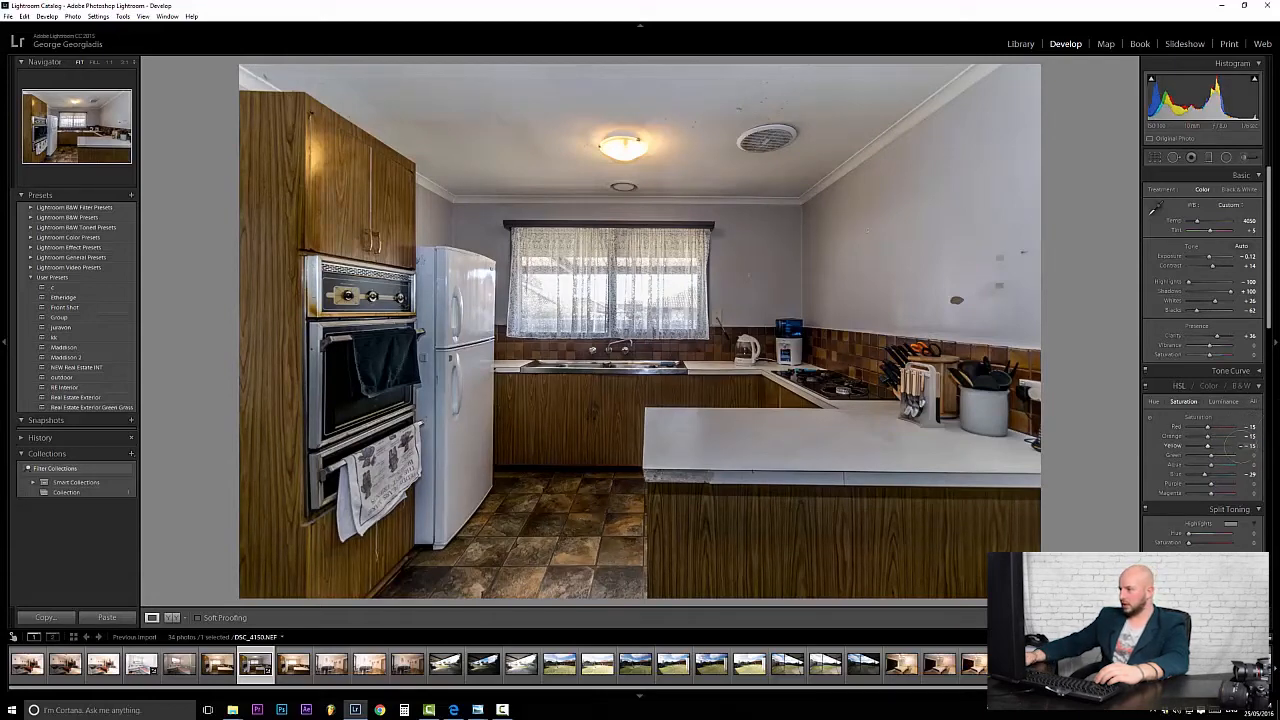
{"action": "key", "text": "Return"}
{"action": "mouse_move", "coordinate": [1211, 446]}
{"action": "left_mouse_down"}
{"action": "mouse_move", "coordinate": [1190, 447]}
{"action": "mouse_move", "coordinate": [1240, 447]}
{"action": "mouse_move", "coordinate": [1208, 450]}
{"action": "left_mouse_up"}
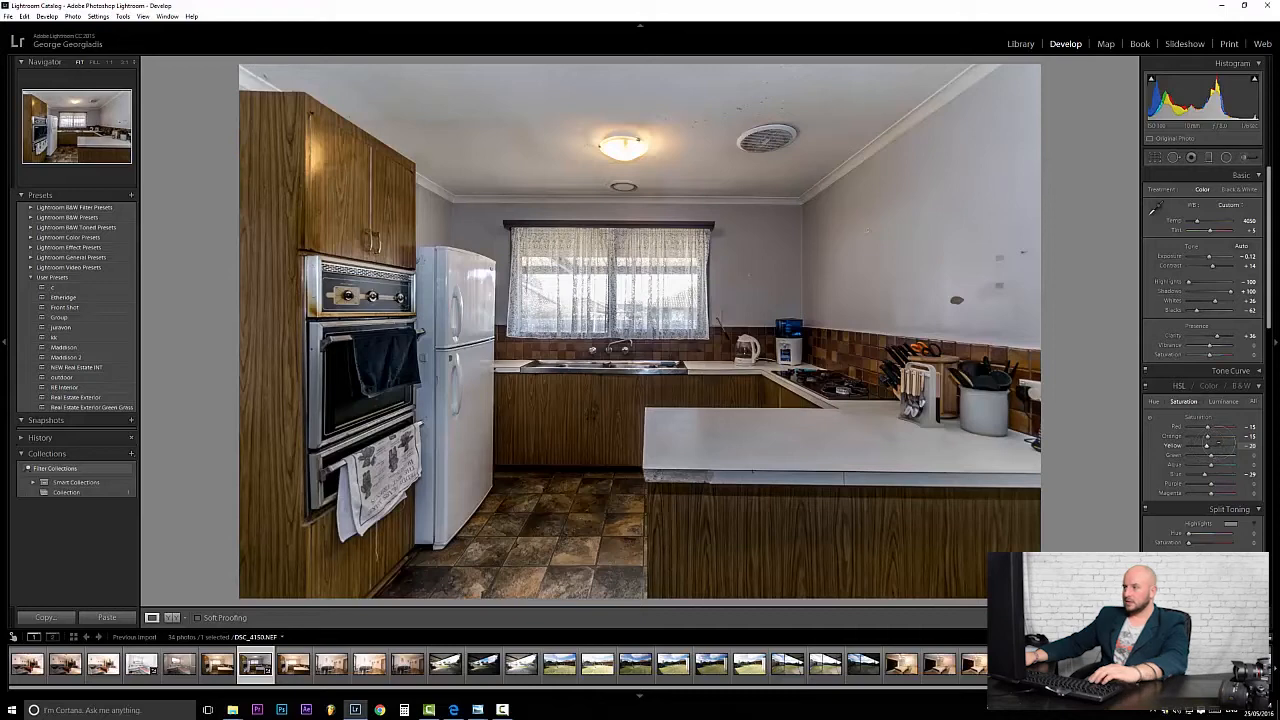
Paint a +0.48 exposure brush lift over the ceiling, side wall, fridge and cabinets.
{"action": "left_click", "coordinate": [1155, 157]}
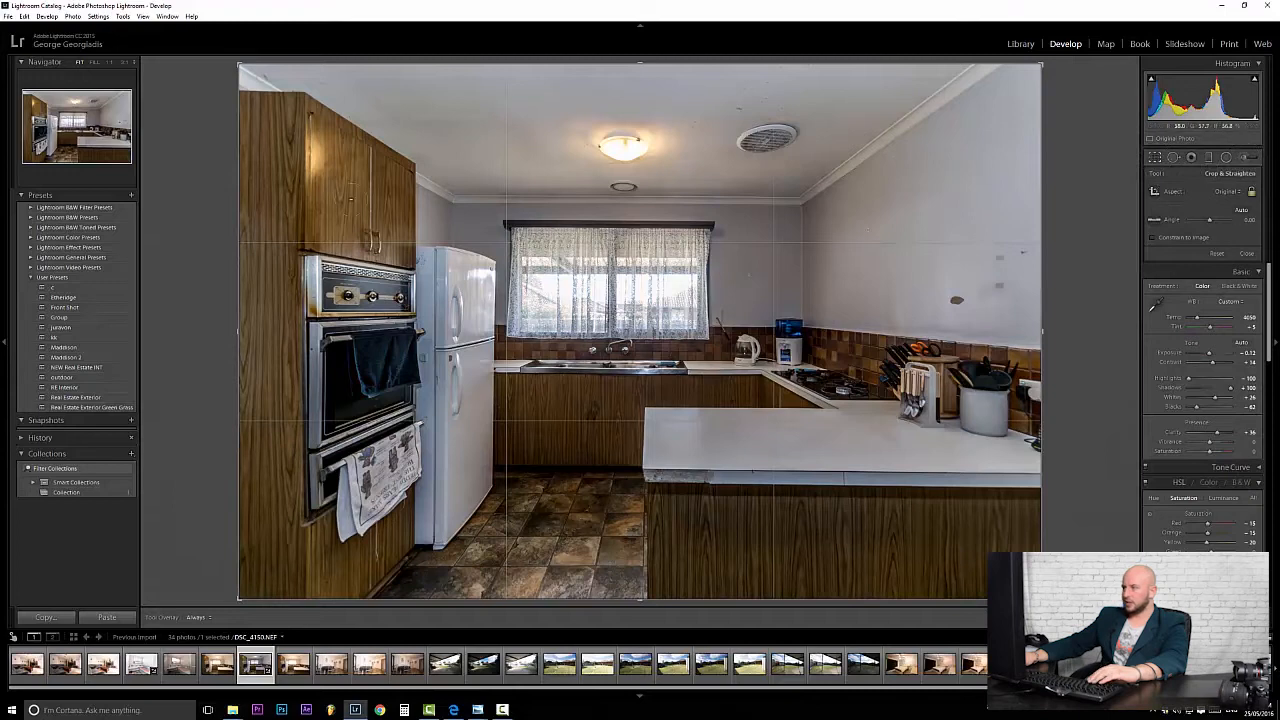
{"action": "left_click", "coordinate": [1250, 157]}
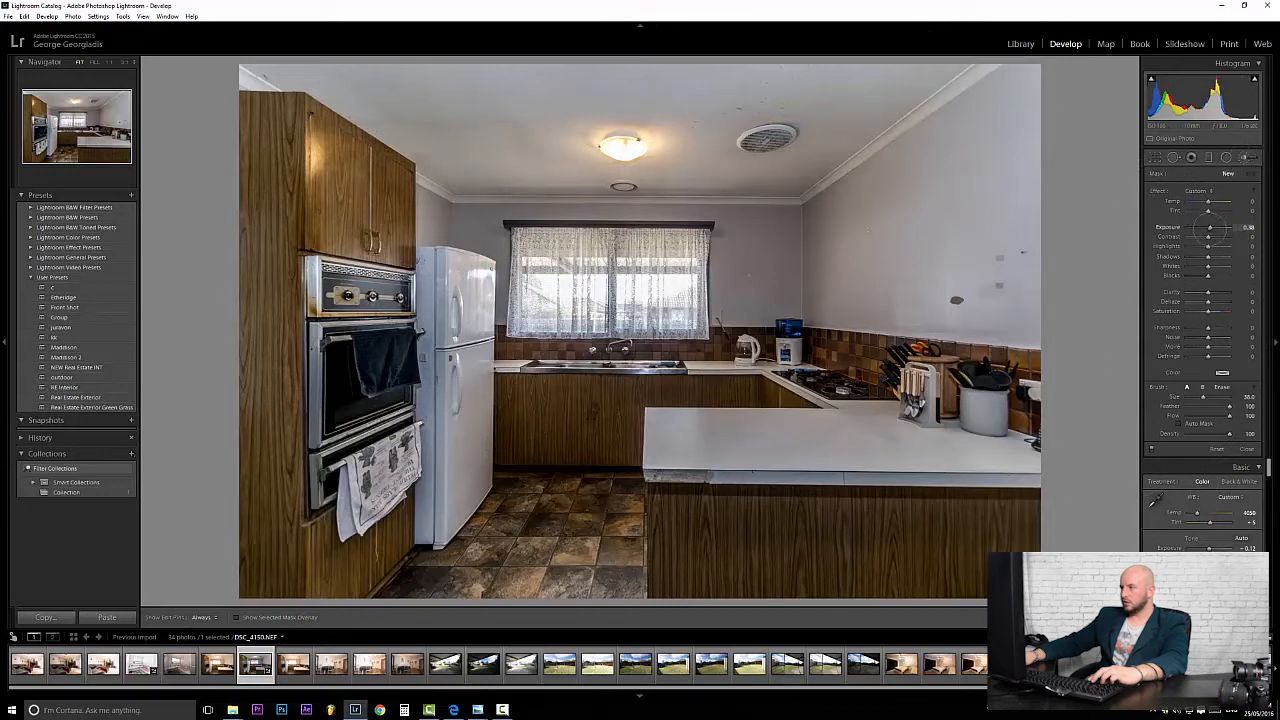
{"action": "mouse_move", "coordinate": [465, 86]}
{"action": "left_mouse_down"}
{"action": "mouse_move", "coordinate": [299, 61]}
{"action": "mouse_move", "coordinate": [454, 115]}
{"action": "mouse_move", "coordinate": [488, 152]}
{"action": "mouse_move", "coordinate": [837, 131]}
{"action": "mouse_move", "coordinate": [945, 90]}
{"action": "mouse_move", "coordinate": [803, 227]}
{"action": "mouse_move", "coordinate": [797, 285]}
{"action": "mouse_move", "coordinate": [1093, 364]}
{"action": "mouse_move", "coordinate": [764, 282]}
{"action": "mouse_move", "coordinate": [768, 258]}
{"action": "mouse_move", "coordinate": [792, 305]}
{"action": "left_mouse_up"}
{"action": "scroll", "coordinate": [429, 222], "scroll_direction": "down", "scroll_amount": 1}
{"action": "scroll", "coordinate": [432, 222], "scroll_direction": "down", "scroll_amount": 7}
{"action": "left_click", "coordinate": [457, 222]}
{"action": "mouse_move", "coordinate": [463, 344]}
{"action": "left_mouse_down"}
{"action": "mouse_move", "coordinate": [453, 505]}
{"action": "mouse_move", "coordinate": [522, 414]}
{"action": "mouse_move", "coordinate": [523, 430]}
{"action": "mouse_move", "coordinate": [570, 420]}
{"action": "mouse_move", "coordinate": [560, 440]}
{"action": "mouse_move", "coordinate": [512, 433]}
{"action": "left_mouse_up"}
{"action": "mouse_move", "coordinate": [345, 236]}
{"action": "left_mouse_down"}
{"action": "mouse_move", "coordinate": [314, 114]}
{"action": "mouse_move", "coordinate": [270, 590]}
{"action": "mouse_move", "coordinate": [380, 570]}
{"action": "mouse_move", "coordinate": [500, 525]}
{"action": "mouse_move", "coordinate": [603, 568]}
{"action": "mouse_move", "coordinate": [557, 430]}
{"action": "mouse_move", "coordinate": [560, 470]}
{"action": "mouse_move", "coordinate": [704, 540]}
{"action": "mouse_move", "coordinate": [1000, 550]}
{"action": "mouse_move", "coordinate": [1090, 538]}
{"action": "left_mouse_up"}
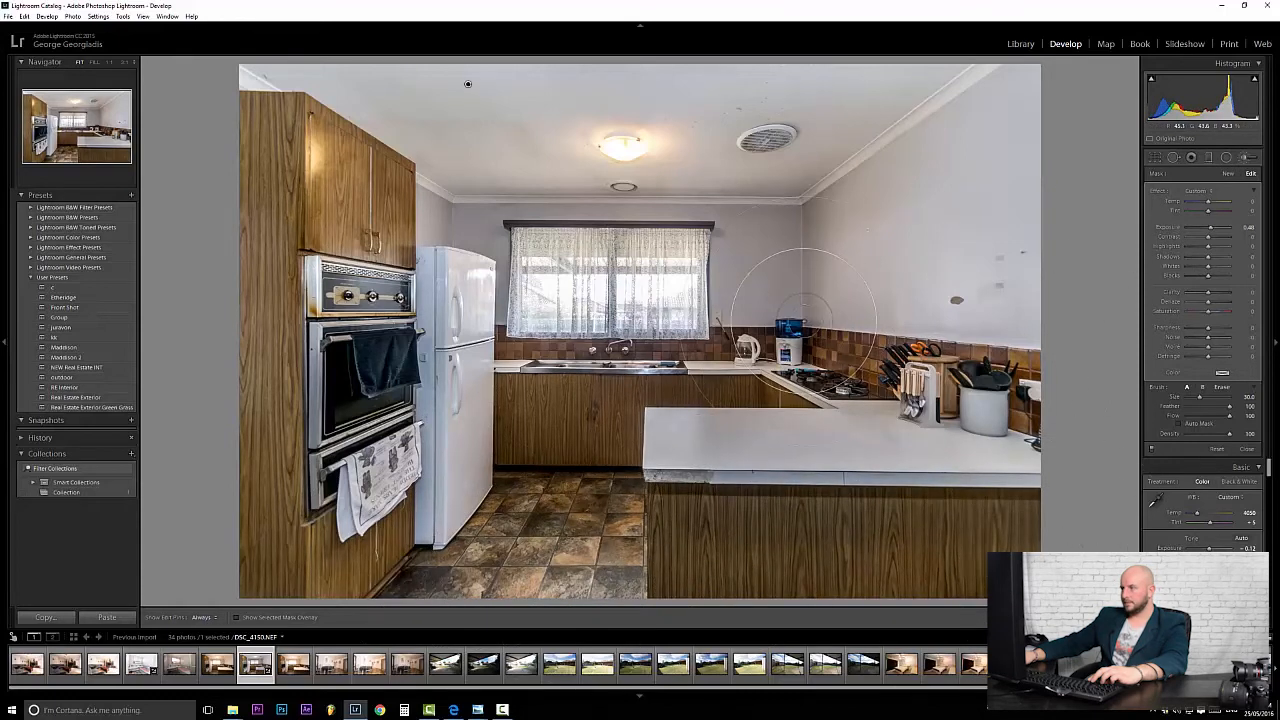
Extend the brush lift to the upper-left wall corner, fridge, lower cabinets, floor and right wall.
{"action": "left_click", "coordinate": [1228, 173]}
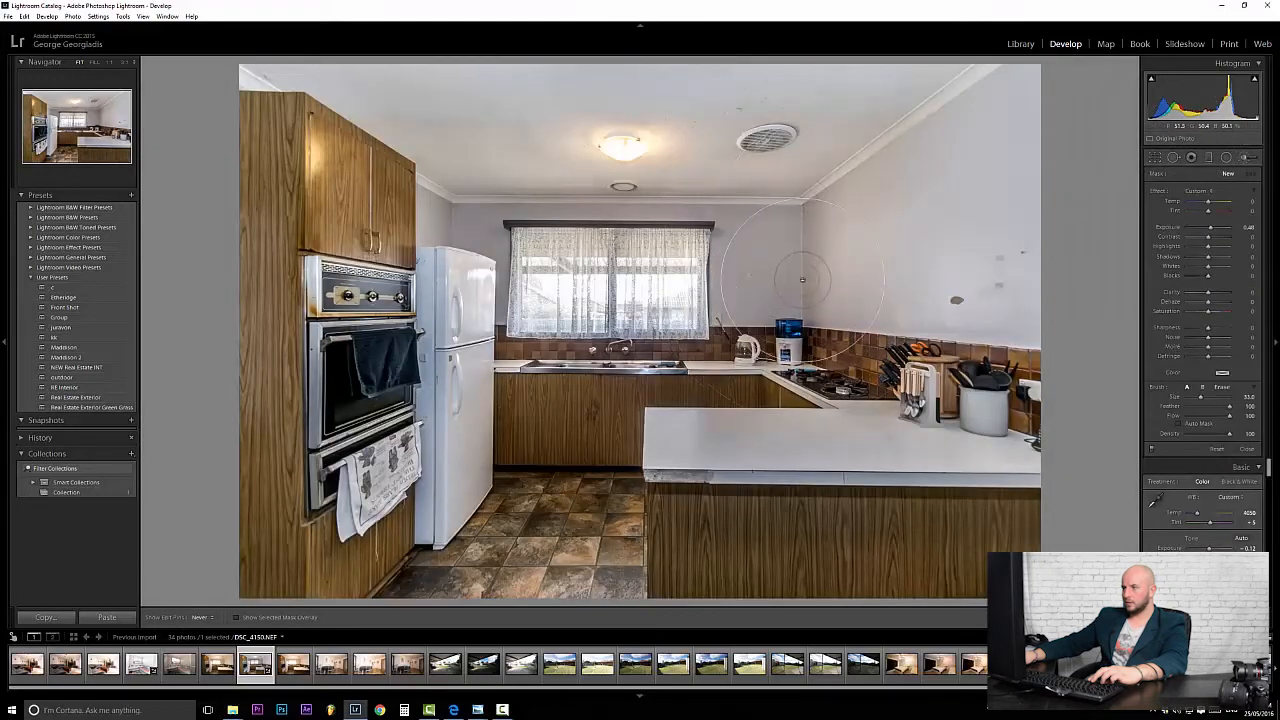
{"action": "left_click", "coordinate": [803, 205]}
{"action": "key", "text": "h"}
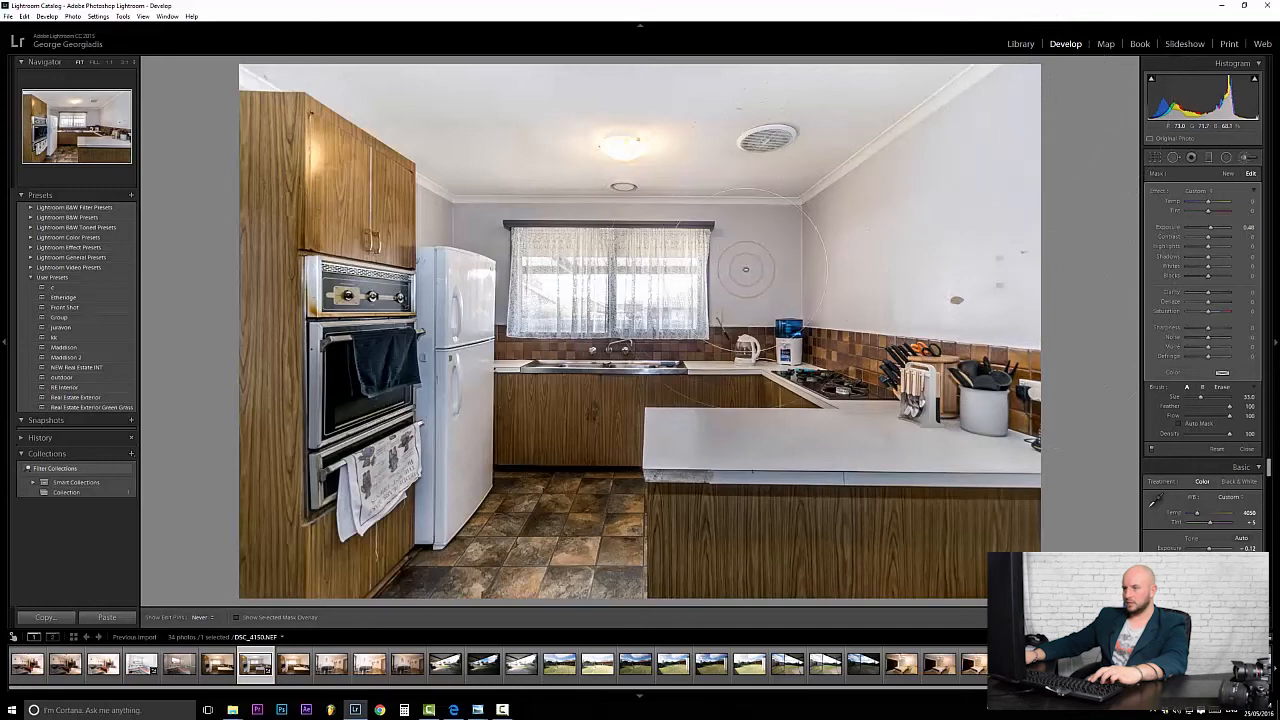
{"action": "left_click_drag", "start_coordinate": [423, 171], "coordinate": [442, 222]}
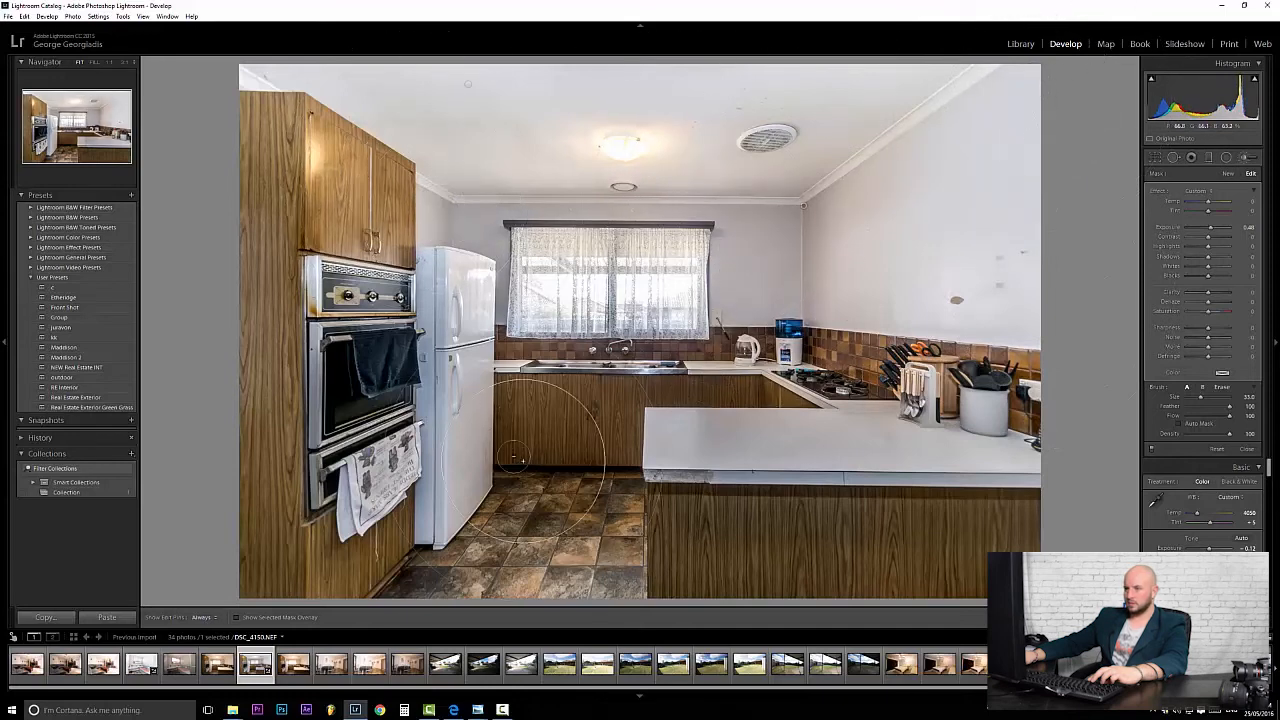
{"action": "scroll", "coordinate": [453, 385], "scroll_direction": "down", "scroll_amount": 3}
{"action": "mouse_move", "coordinate": [452, 302]}
{"action": "left_mouse_down"}
{"action": "mouse_move", "coordinate": [453, 520]}
{"action": "mouse_move", "coordinate": [336, 591]}
{"action": "left_mouse_up"}
{"action": "left_click_drag", "start_coordinate": [541, 451], "coordinate": [630, 441]}
{"action": "scroll", "coordinate": [632, 438], "scroll_direction": "down", "scroll_amount": 6}
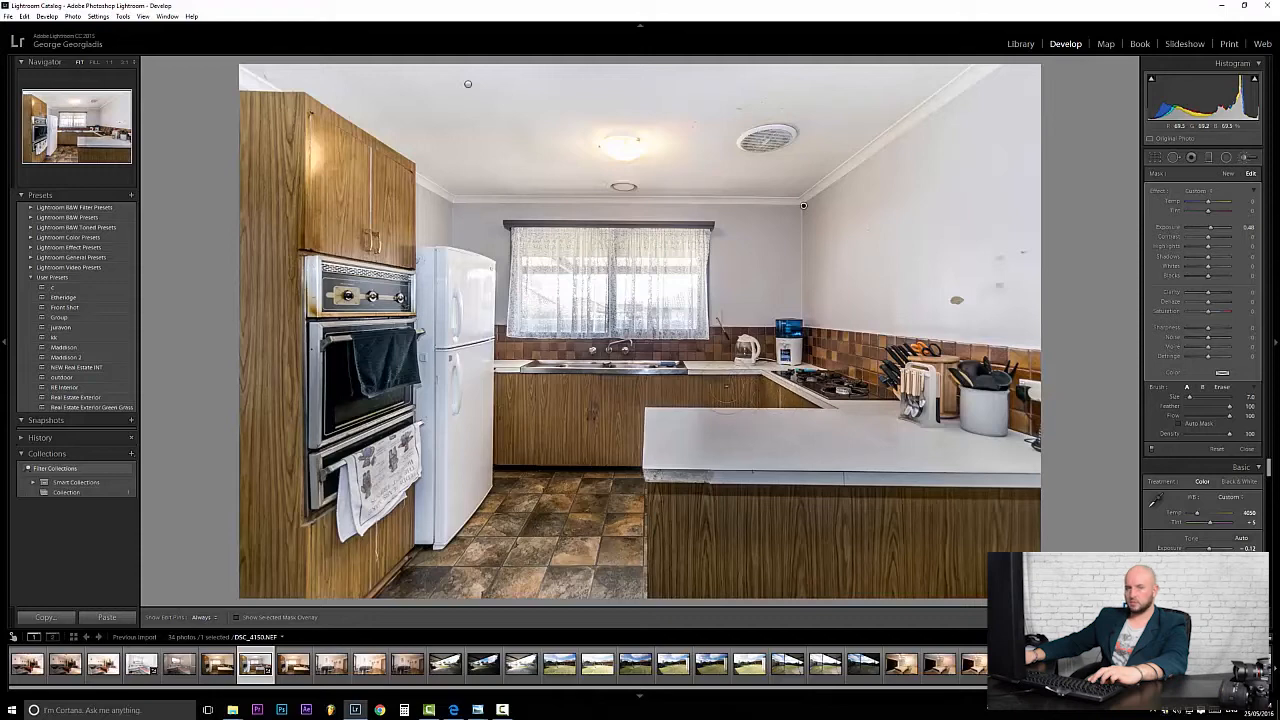
{"action": "key", "text": "h"}
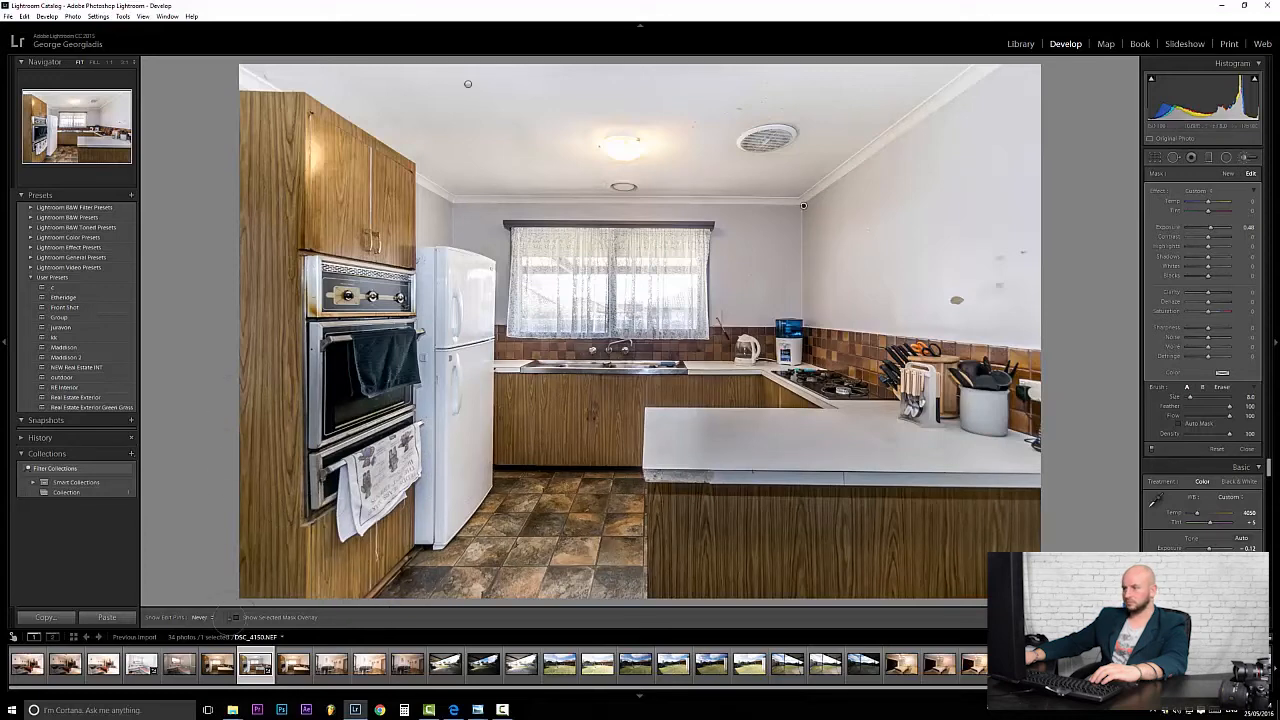
{"action": "key", "text": "h"}
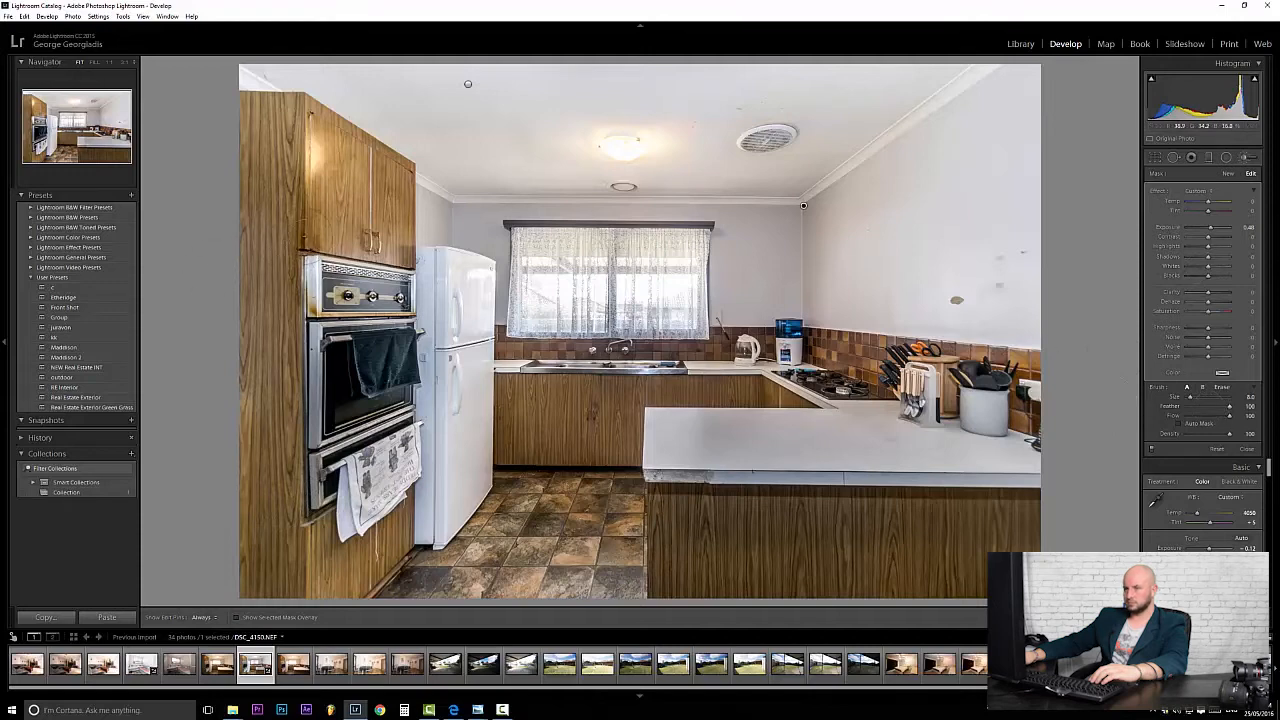
{"action": "left_click_drag", "start_coordinate": [441, 142], "coordinate": [446, 142]}
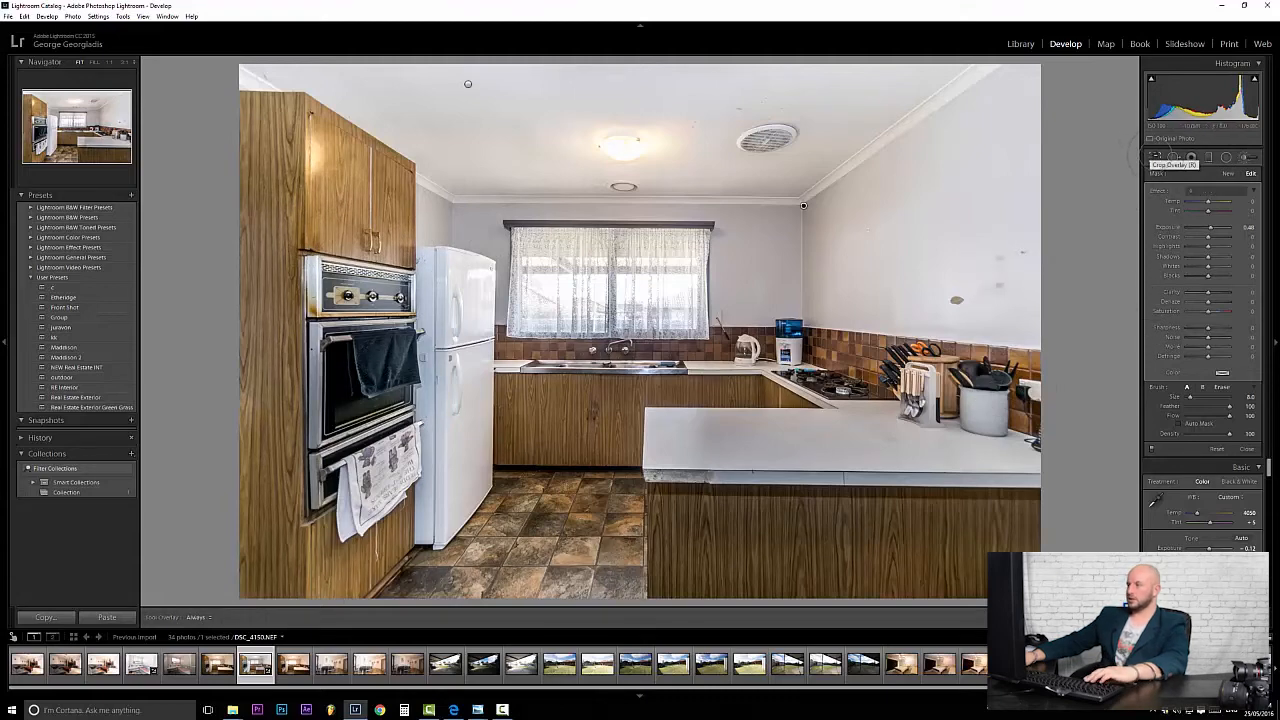
{"action": "left_click", "coordinate": [1154, 157]}
Deepen Blacks to -64 while previewing clipping.
{"action": "left_click", "coordinate": [1154, 157]}
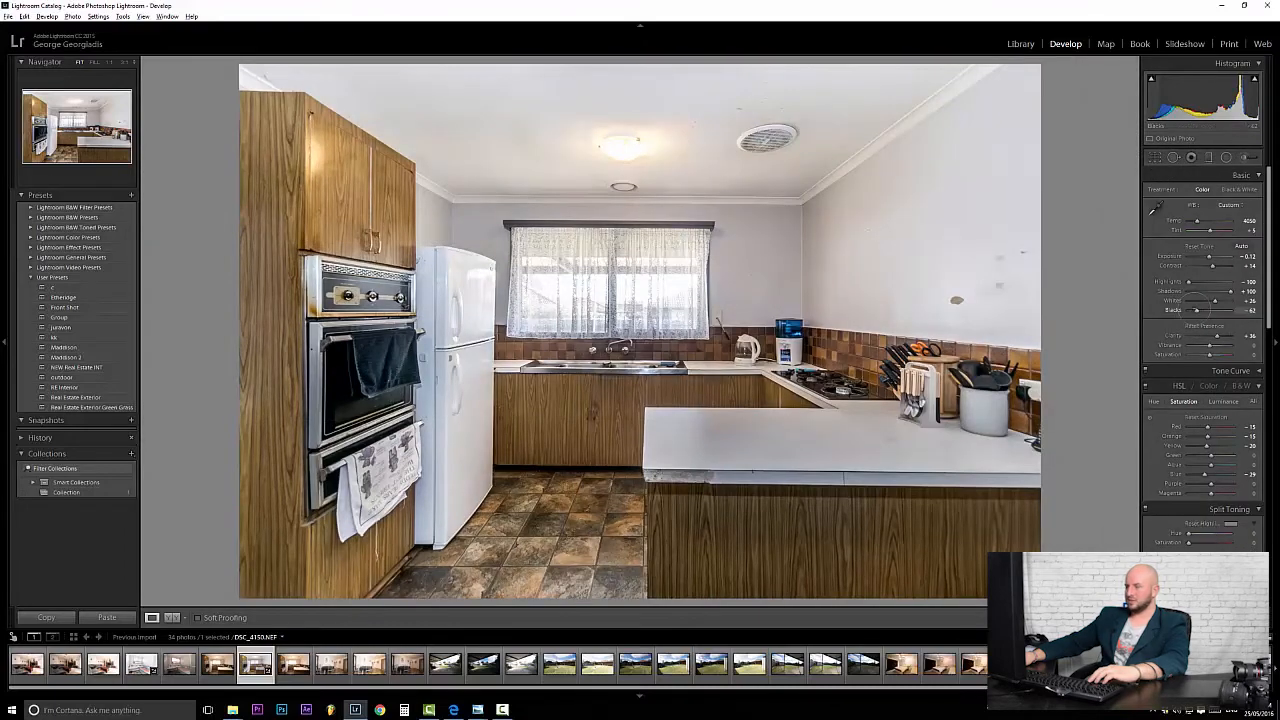
{"action": "left_click", "coordinate": [1196, 310], "text": "alt"}
{"action": "left_click_drag", "start_coordinate": [1196, 310], "coordinate": [1217, 300]}
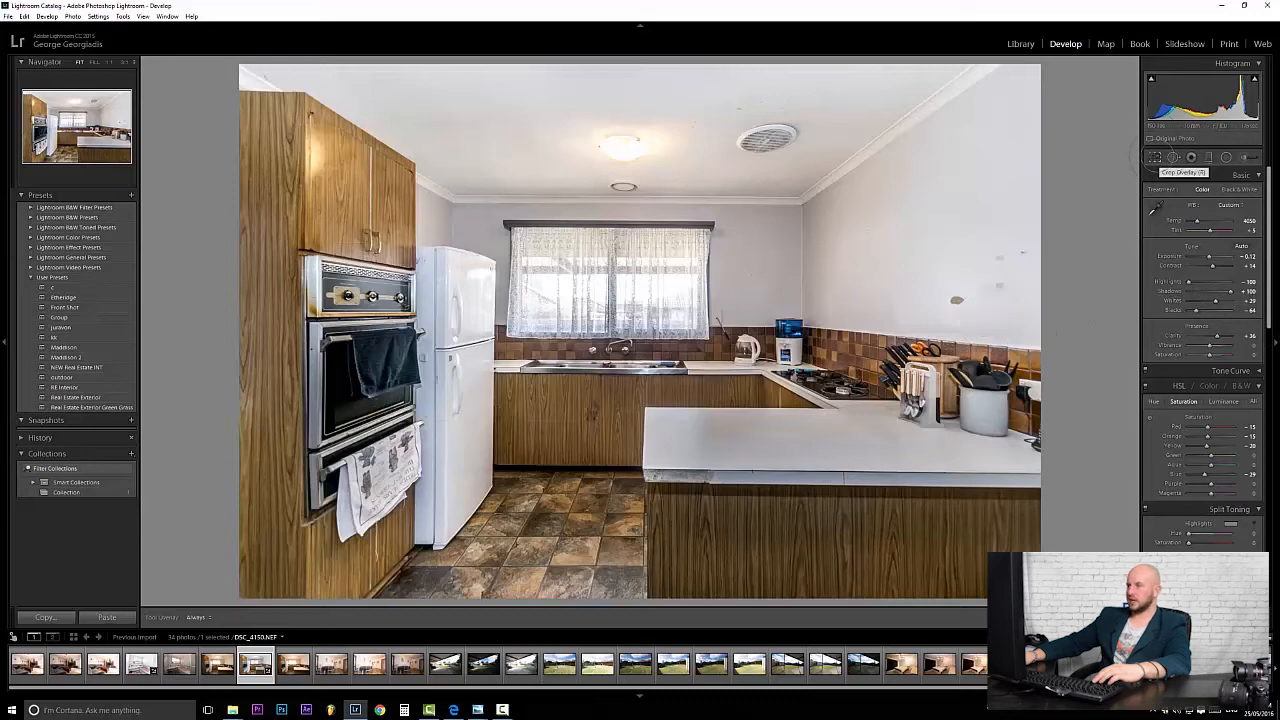
Brush extra exposure onto the wall above the window and the upper right wall.
{"action": "left_click", "coordinate": [1155, 157]}
{"action": "left_click", "coordinate": [1243, 157]}
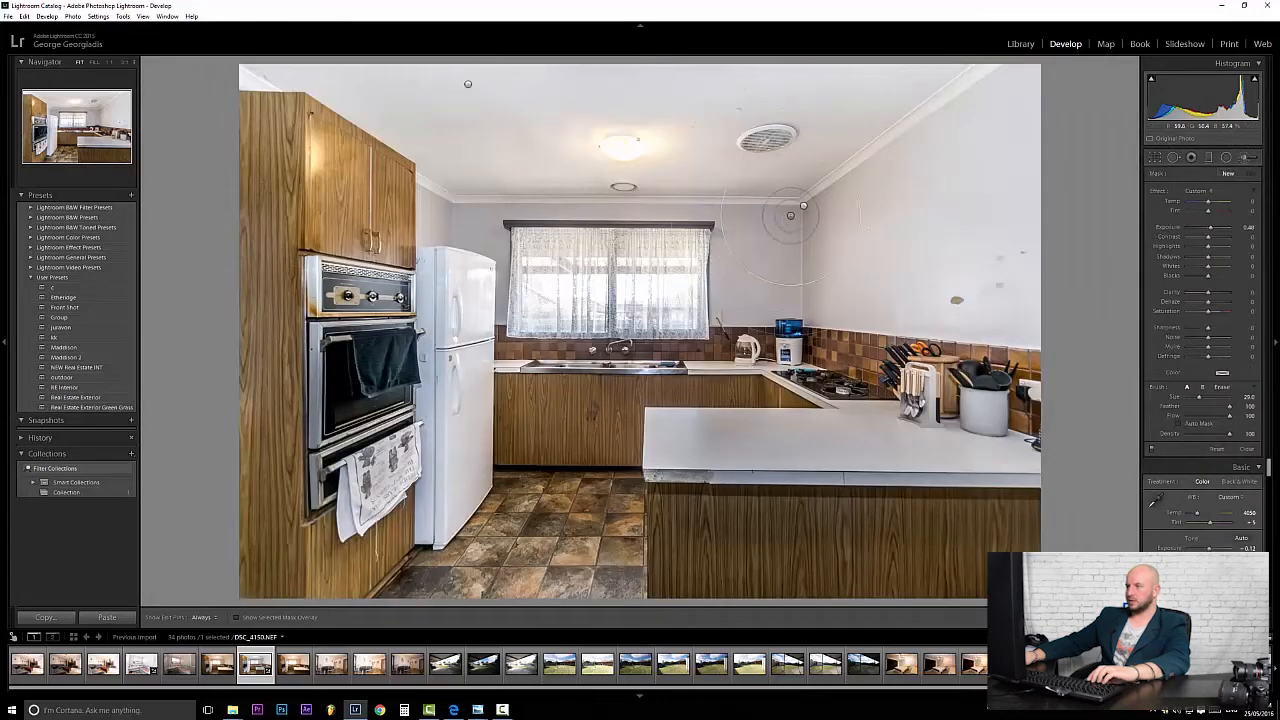
{"action": "left_click", "coordinate": [790, 214]}
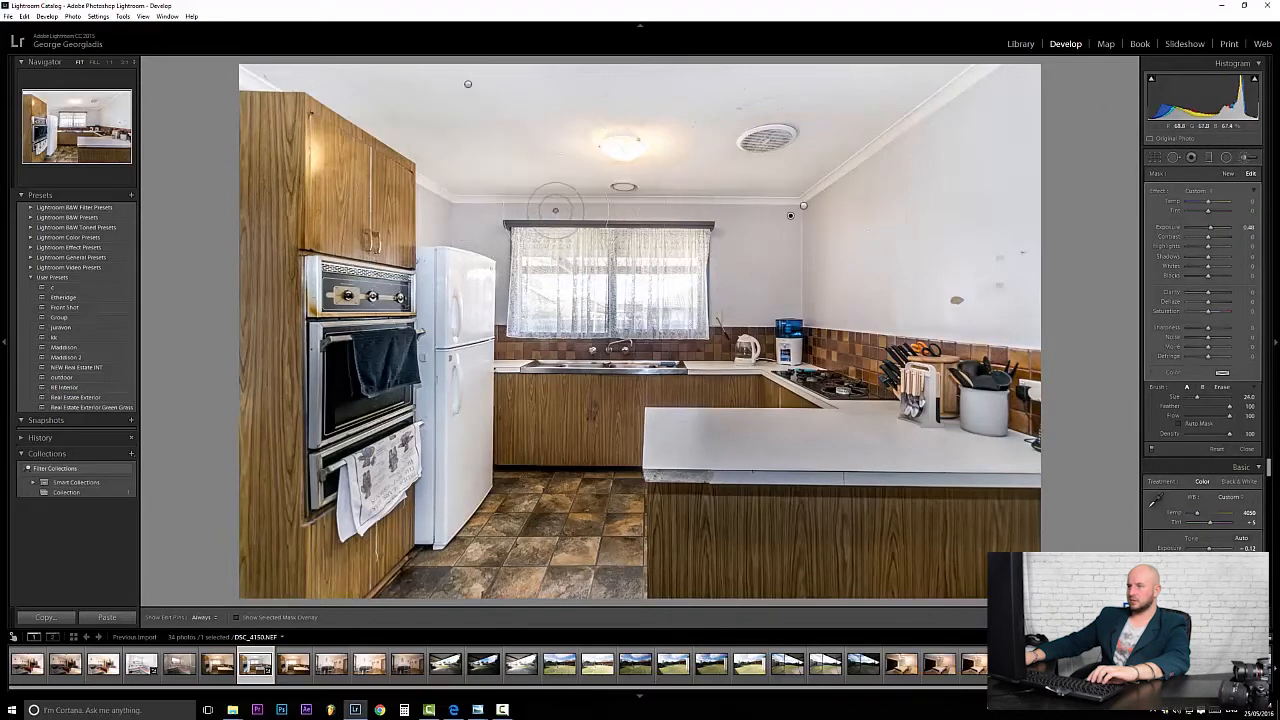
{"action": "scroll", "coordinate": [543, 211], "scroll_direction": "down", "scroll_amount": 1}
{"action": "key", "text": "h"}
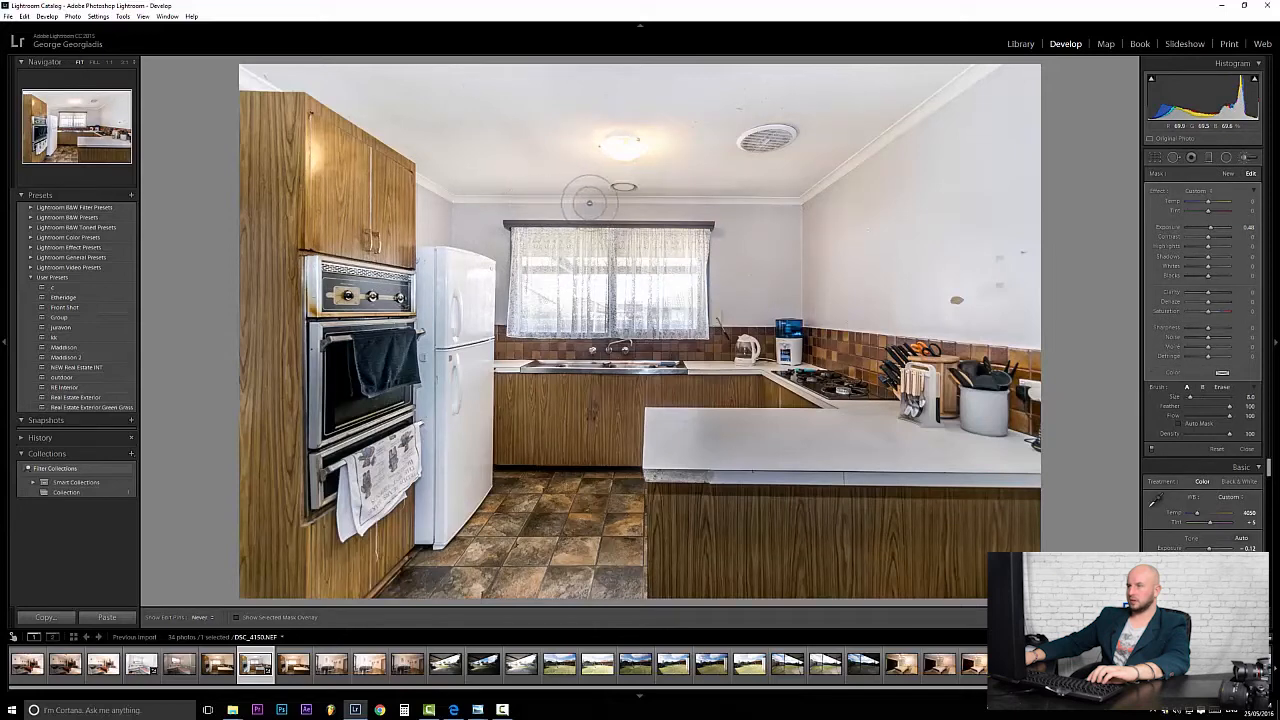
{"action": "mouse_move", "coordinate": [698, 205]}
{"action": "left_mouse_down"}
{"action": "mouse_move", "coordinate": [743, 203]}
{"action": "mouse_move", "coordinate": [746, 236]}
{"action": "left_mouse_up"}
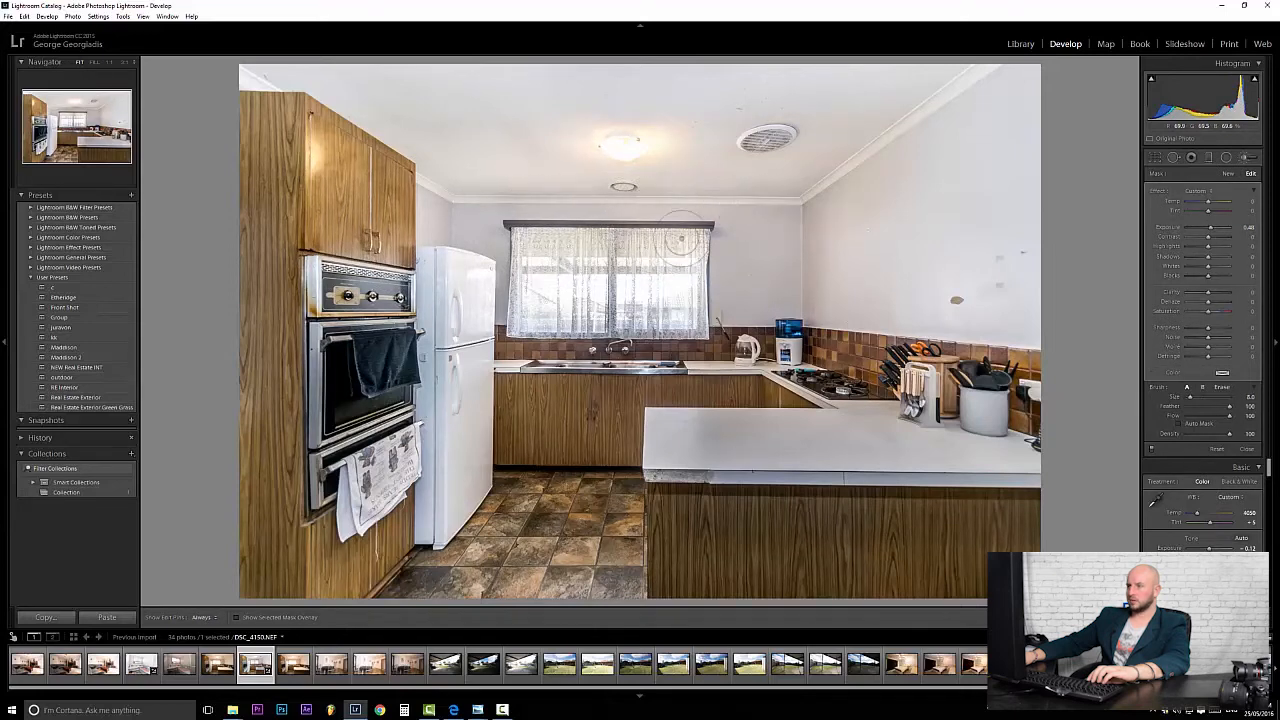
{"action": "scroll", "coordinate": [760, 228], "scroll_direction": "up", "scroll_amount": 12}
{"action": "scroll", "coordinate": [757, 228], "scroll_direction": "up", "scroll_amount": 15}
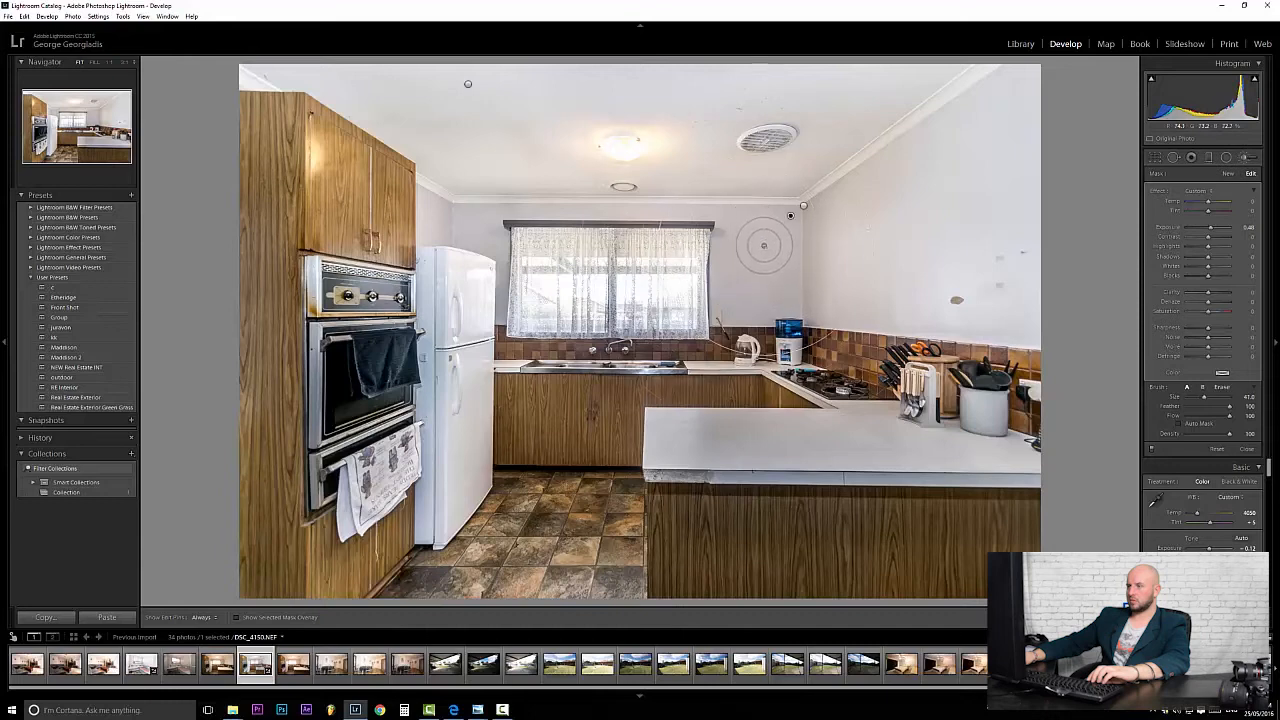
{"action": "scroll", "coordinate": [761, 244], "scroll_direction": "down", "scroll_amount": 4}
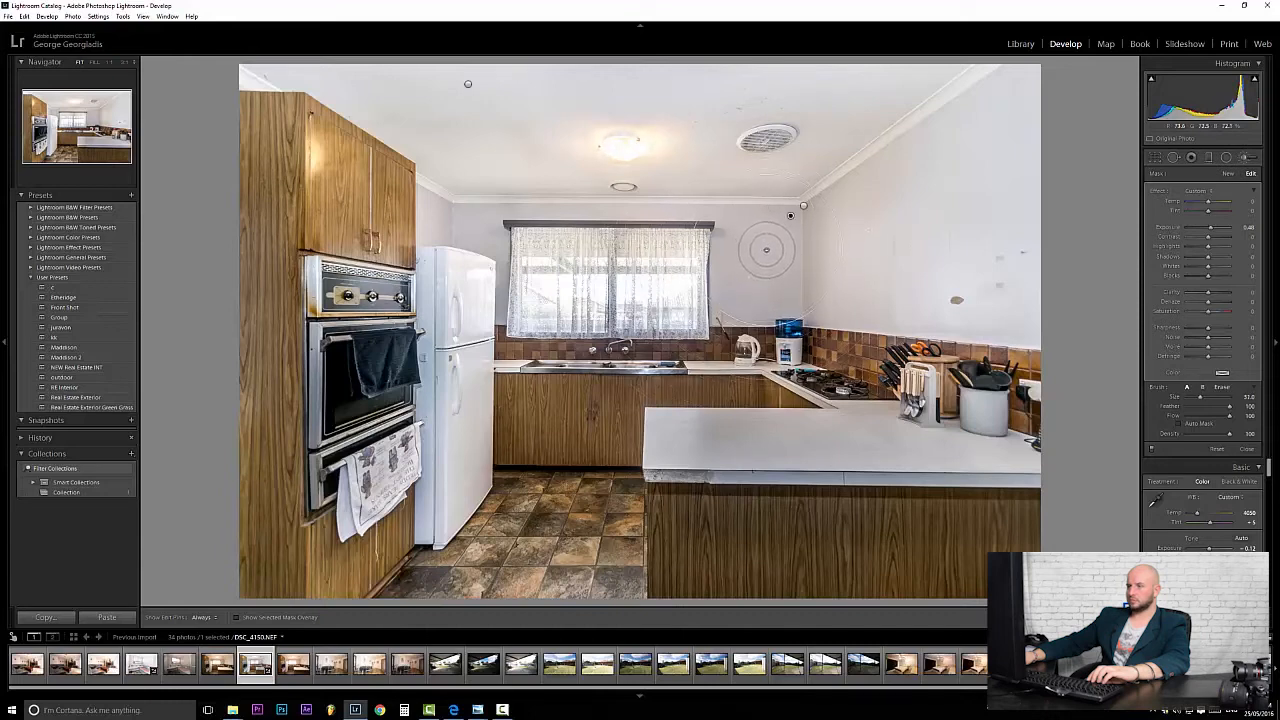
{"action": "scroll", "coordinate": [458, 223], "scroll_direction": "down", "scroll_amount": 12}
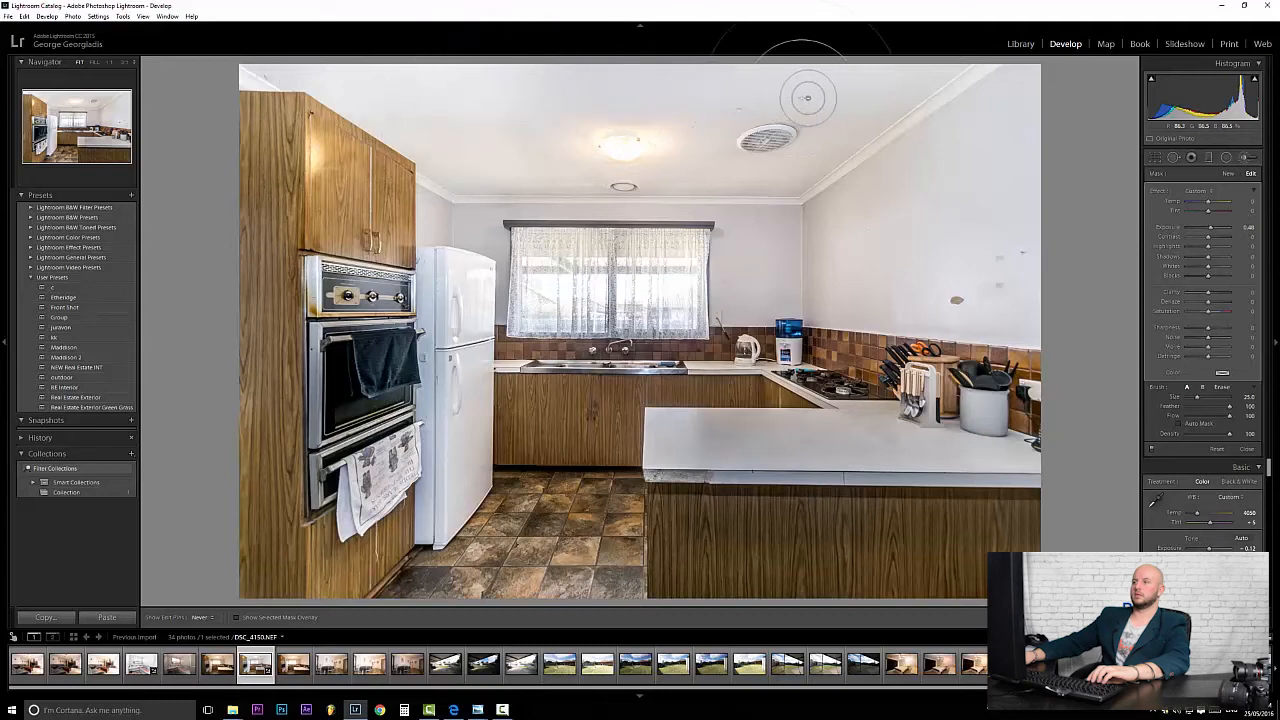
{"action": "key", "text": "h"}
{"action": "key", "text": "h"}
{"action": "scroll", "coordinate": [1000, 125], "scroll_direction": "up", "scroll_amount": 3}
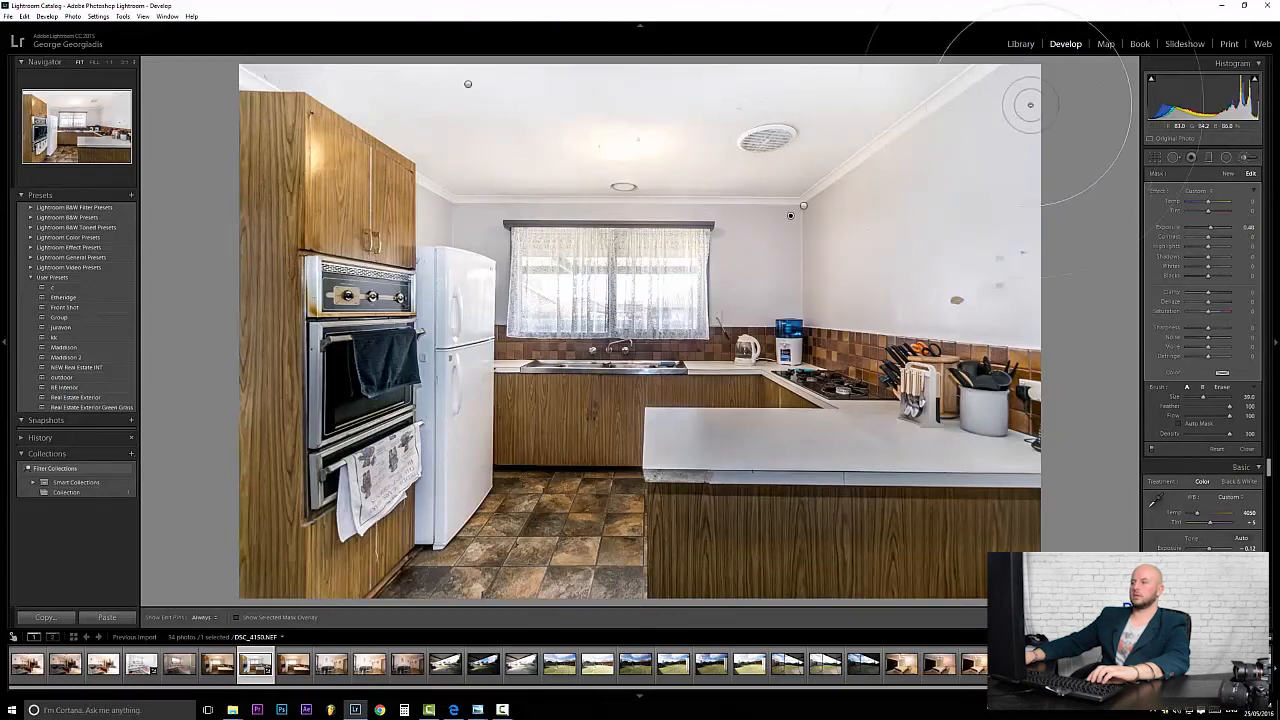
{"action": "left_click_drag", "start_coordinate": [1024, 259], "coordinate": [991, 277]}
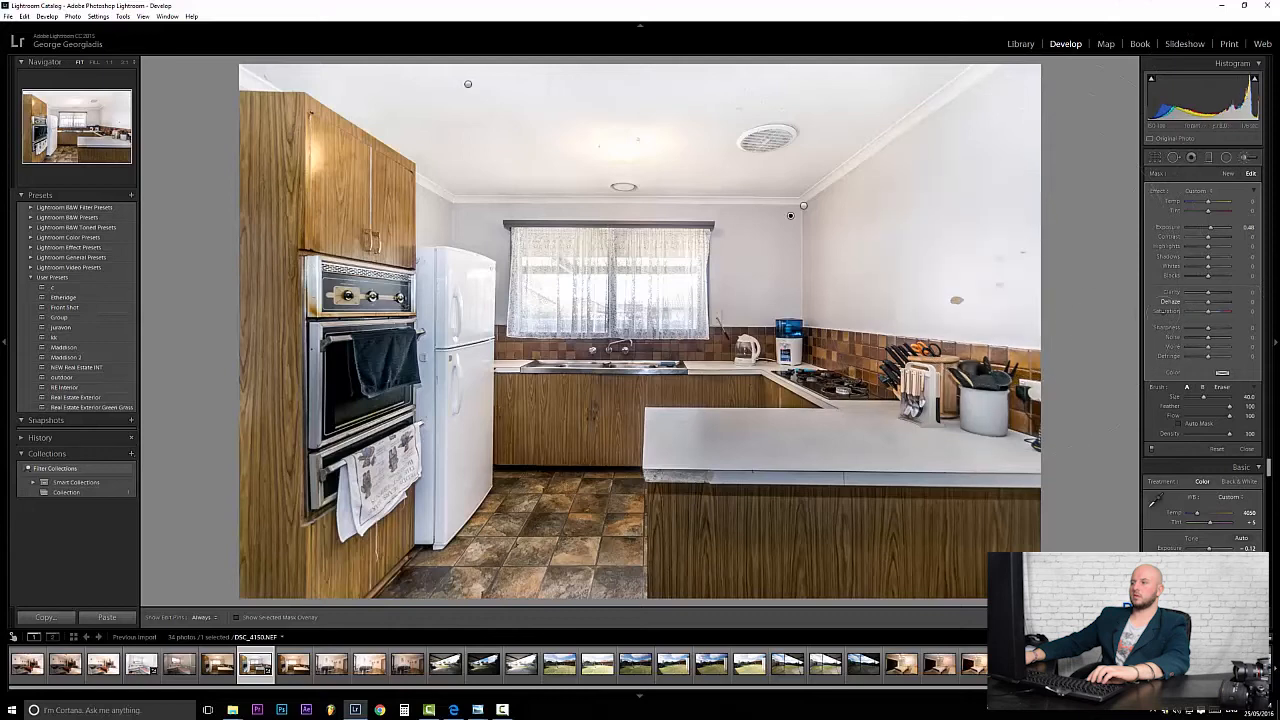
{"action": "scroll", "coordinate": [894, 252], "scroll_direction": "down", "scroll_amount": 1}
In the Library, compare versions side by side, then show the edited DSC_4150 alone in Loupe view.
{"action": "left_click", "coordinate": [1020, 43]}
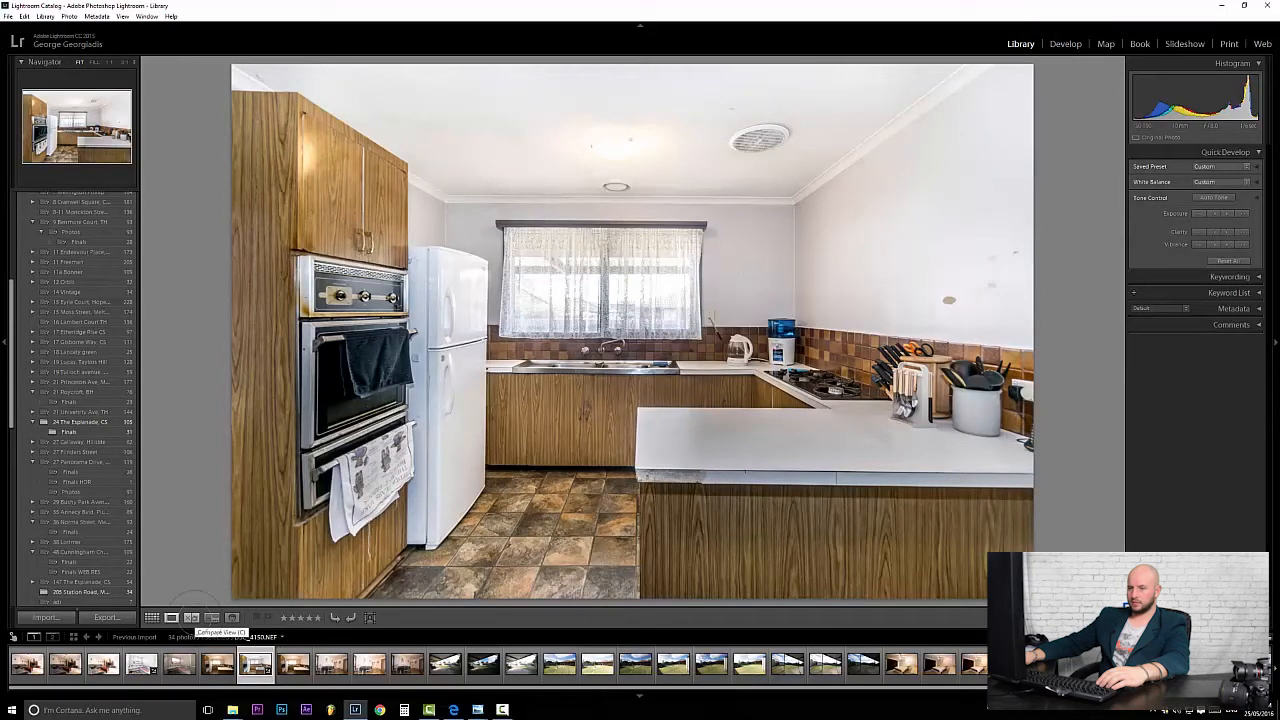
{"action": "left_click", "coordinate": [191, 617]}
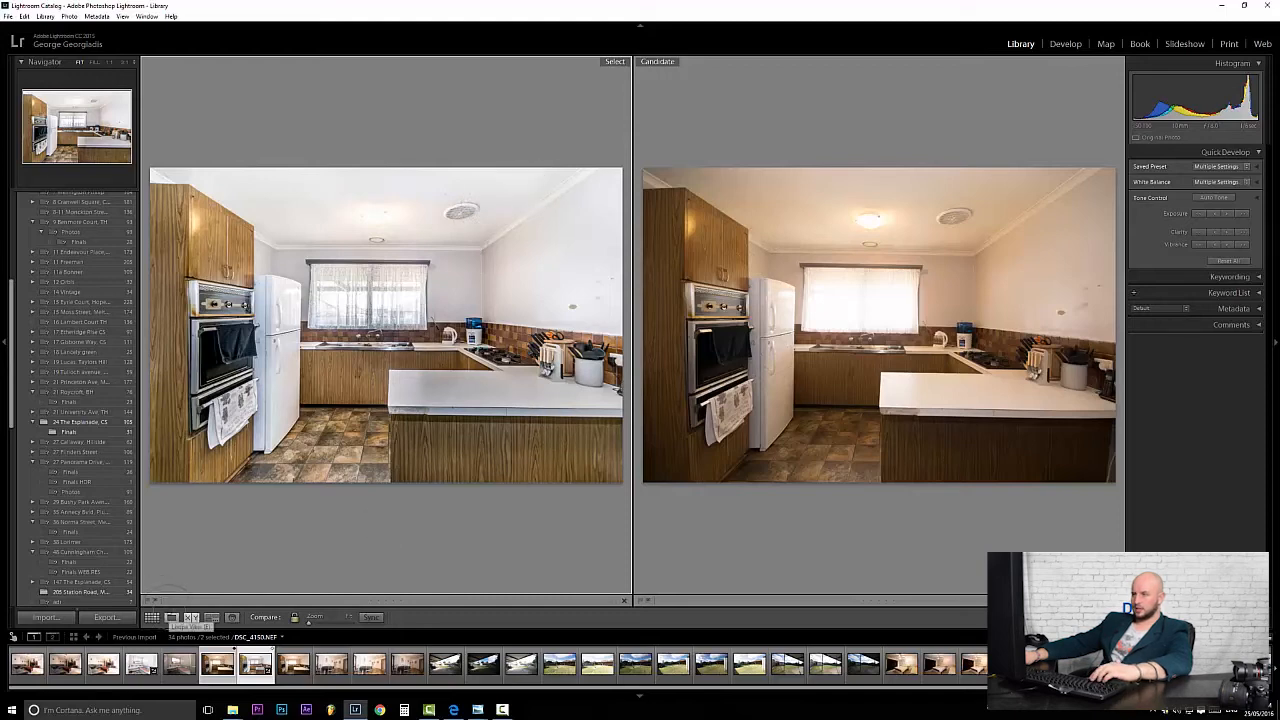
{"action": "left_click", "coordinate": [171, 617]}
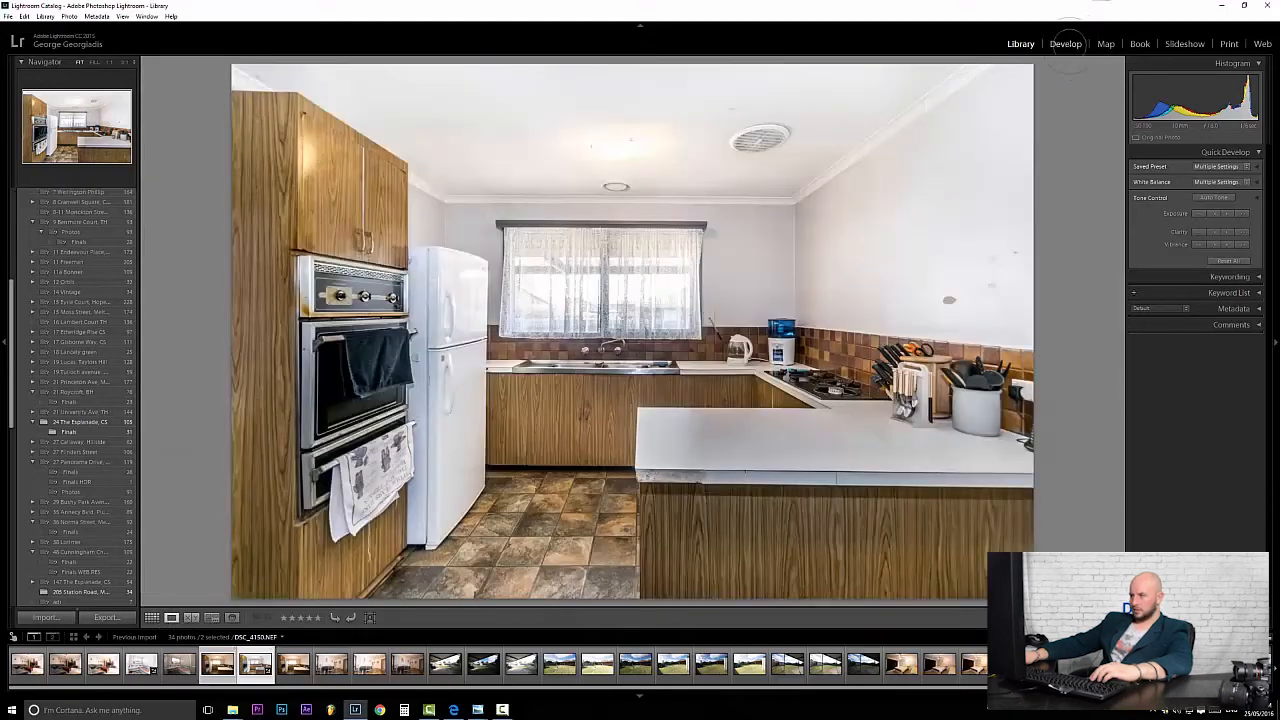
Back in Develop, start a new Adjustment Brush mask painted on the white countertop.
{"action": "left_click", "coordinate": [1065, 43]}
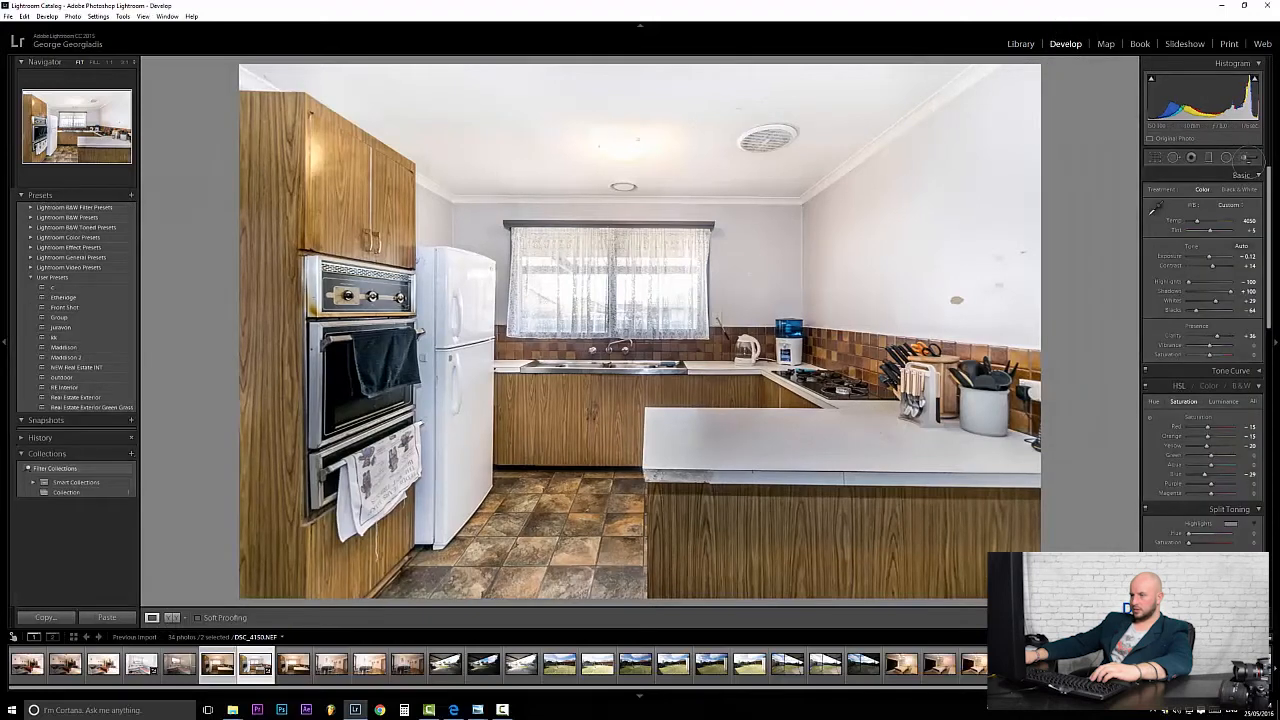
{"action": "left_click", "coordinate": [1248, 157]}
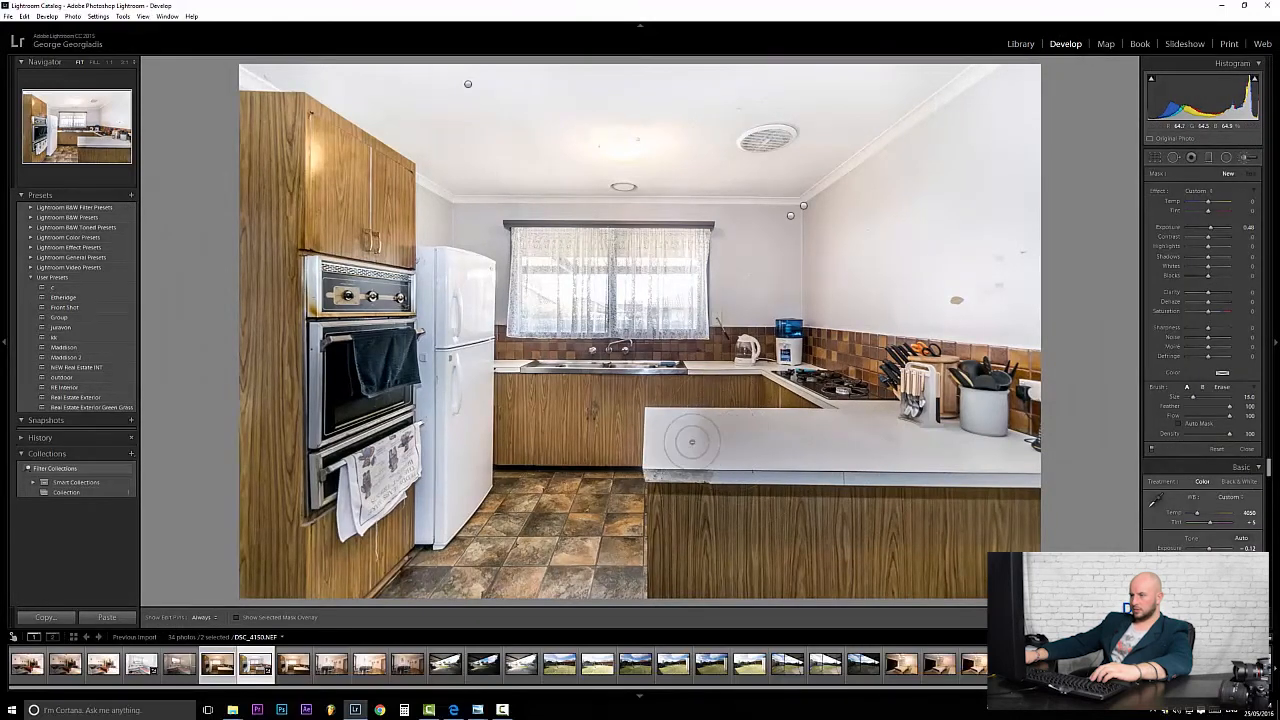
{"action": "key", "text": "h"}
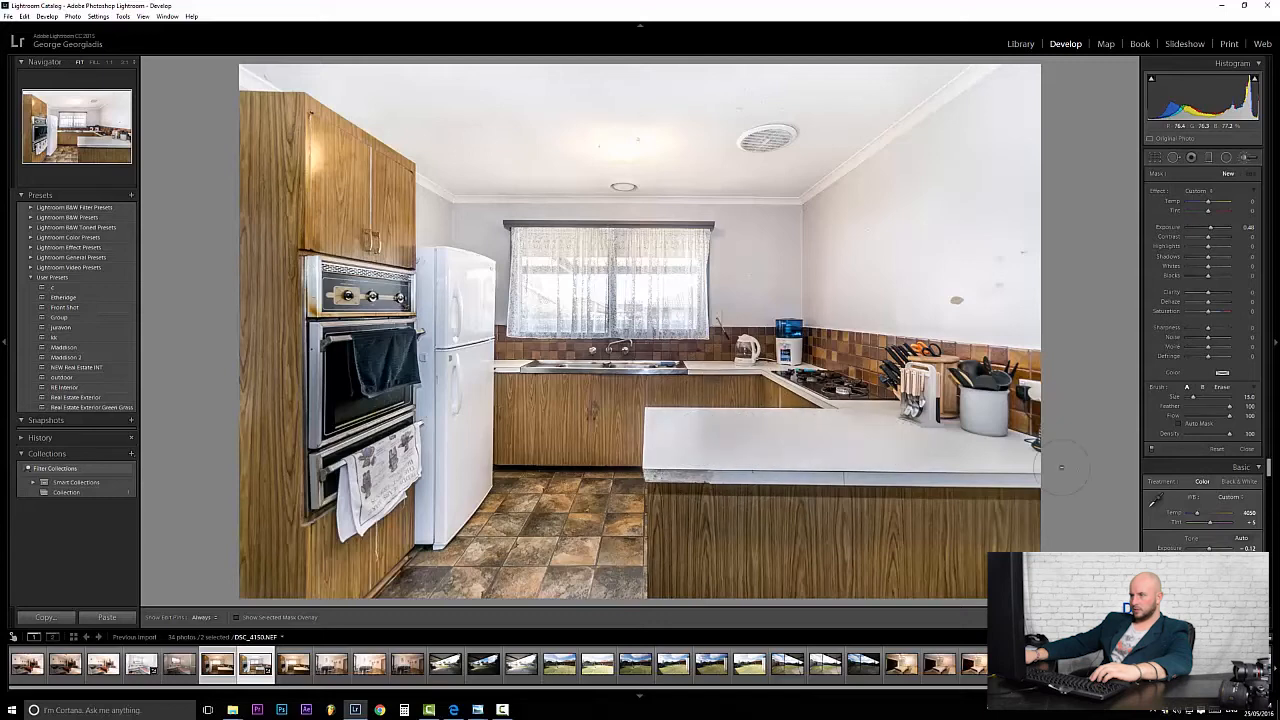
{"action": "key", "text": "h"}
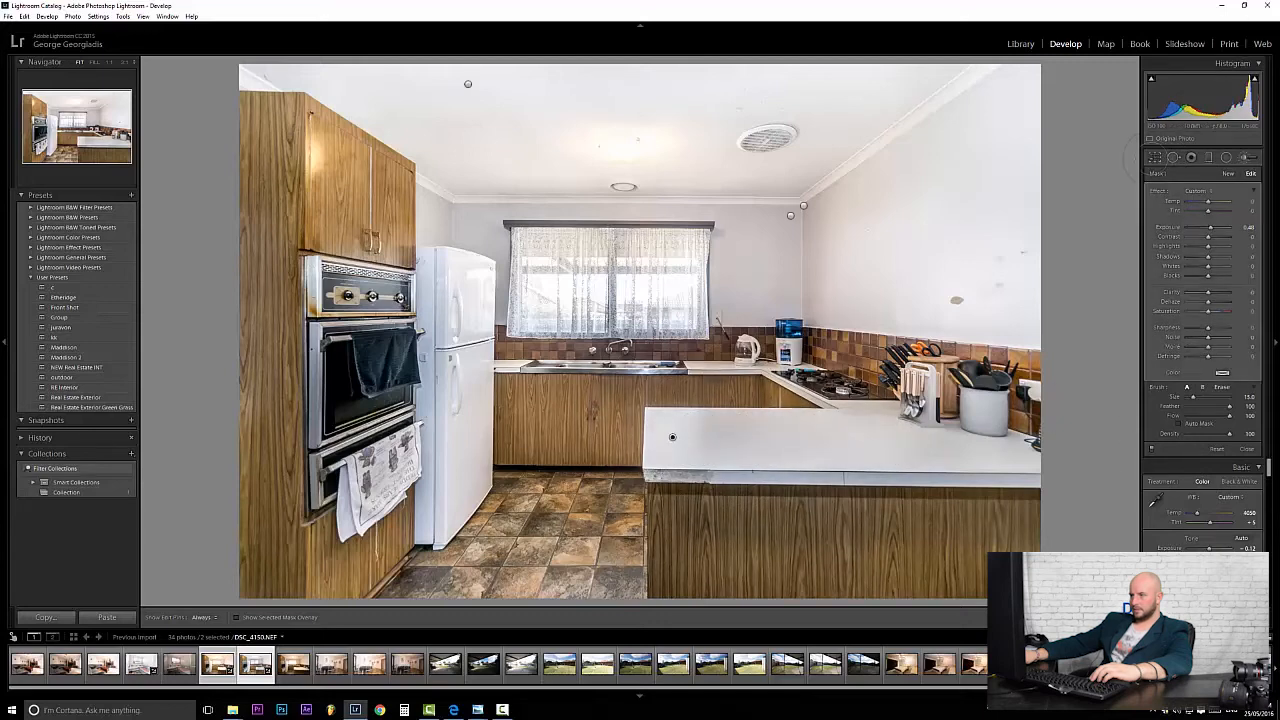
{"action": "left_click", "coordinate": [1228, 173]}
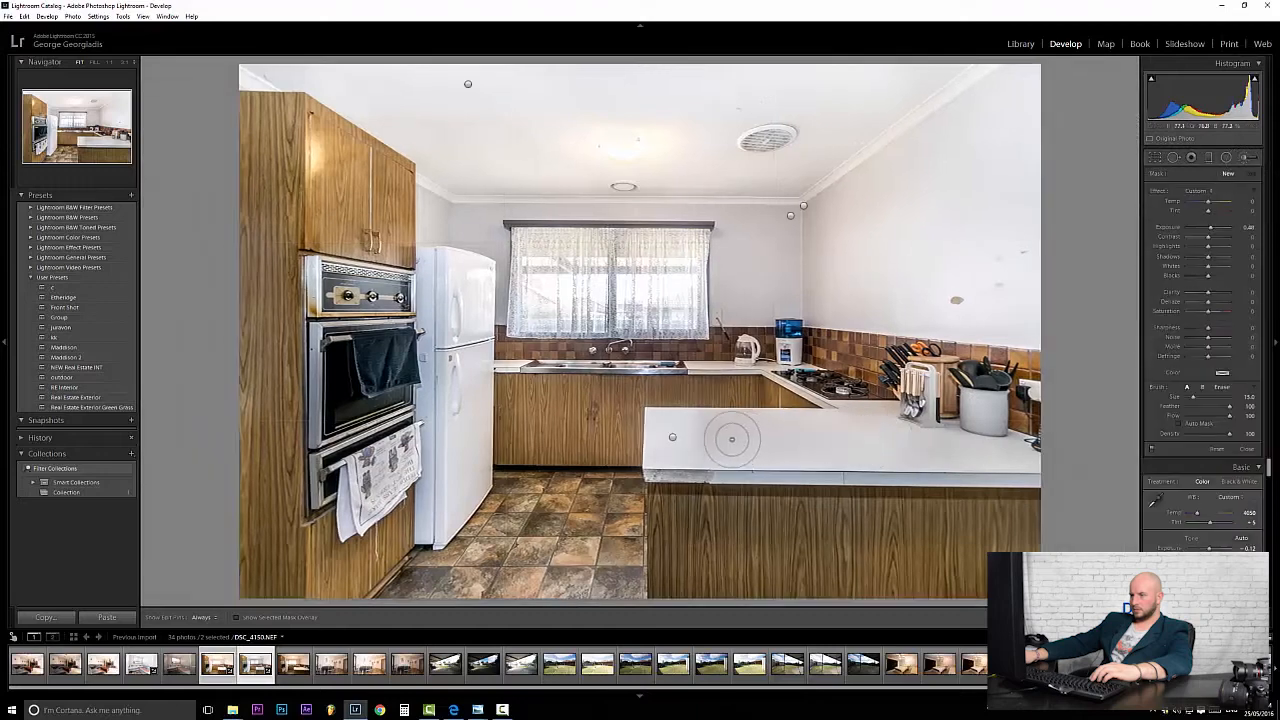
{"action": "left_click", "coordinate": [731, 439]}
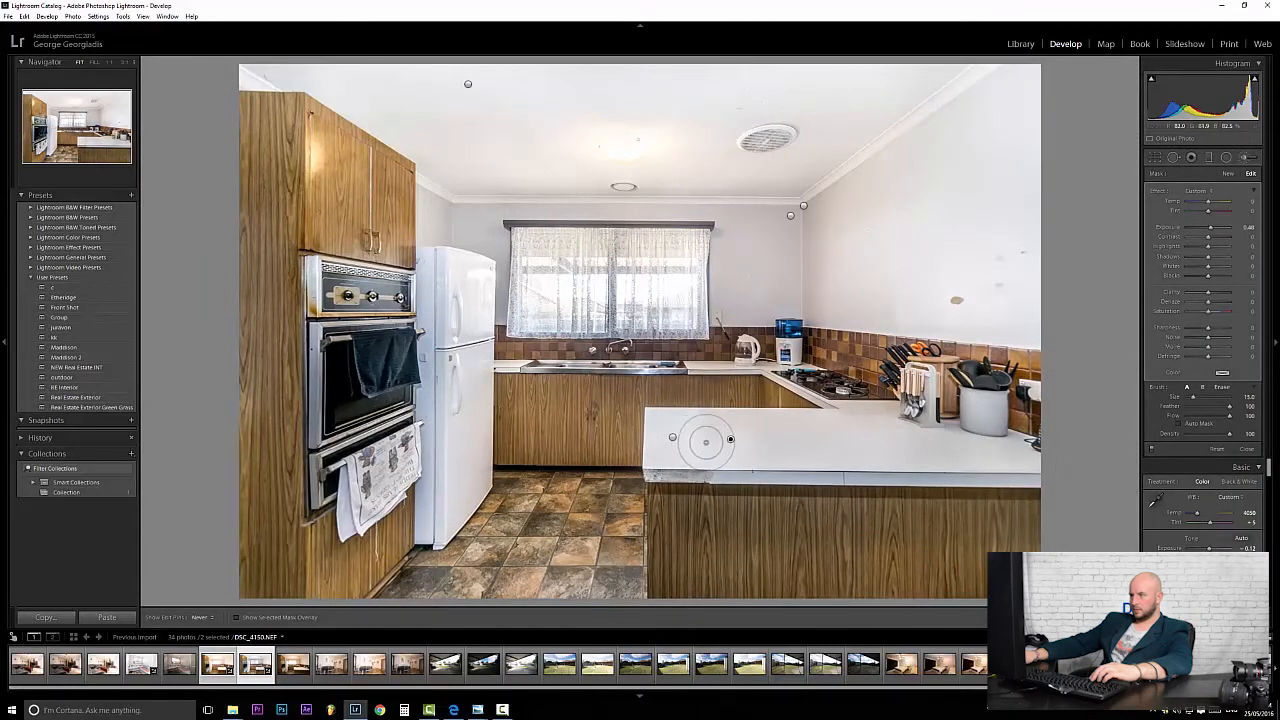
{"action": "key", "text": "k"}
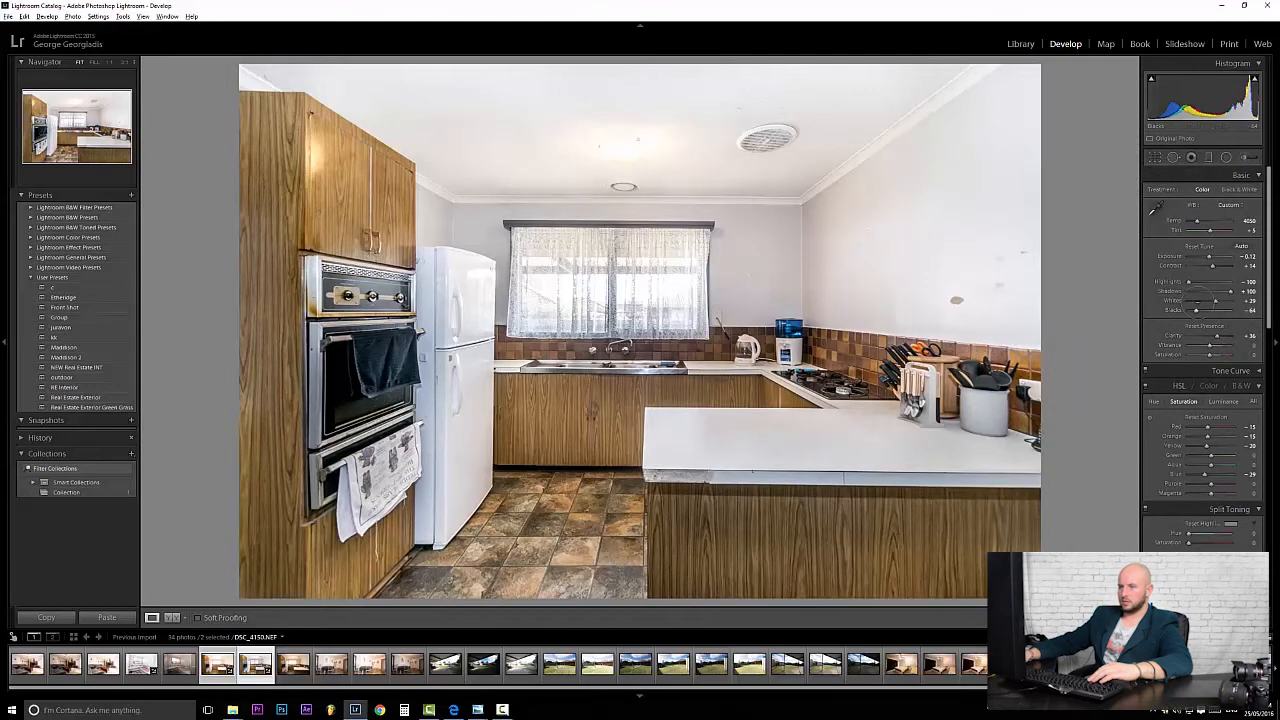
Check the Whites clipping preview, then begin the Lens Corrections manual Vertical perspective fix.
{"action": "left_click", "coordinate": [1195, 310], "text": "alt"}
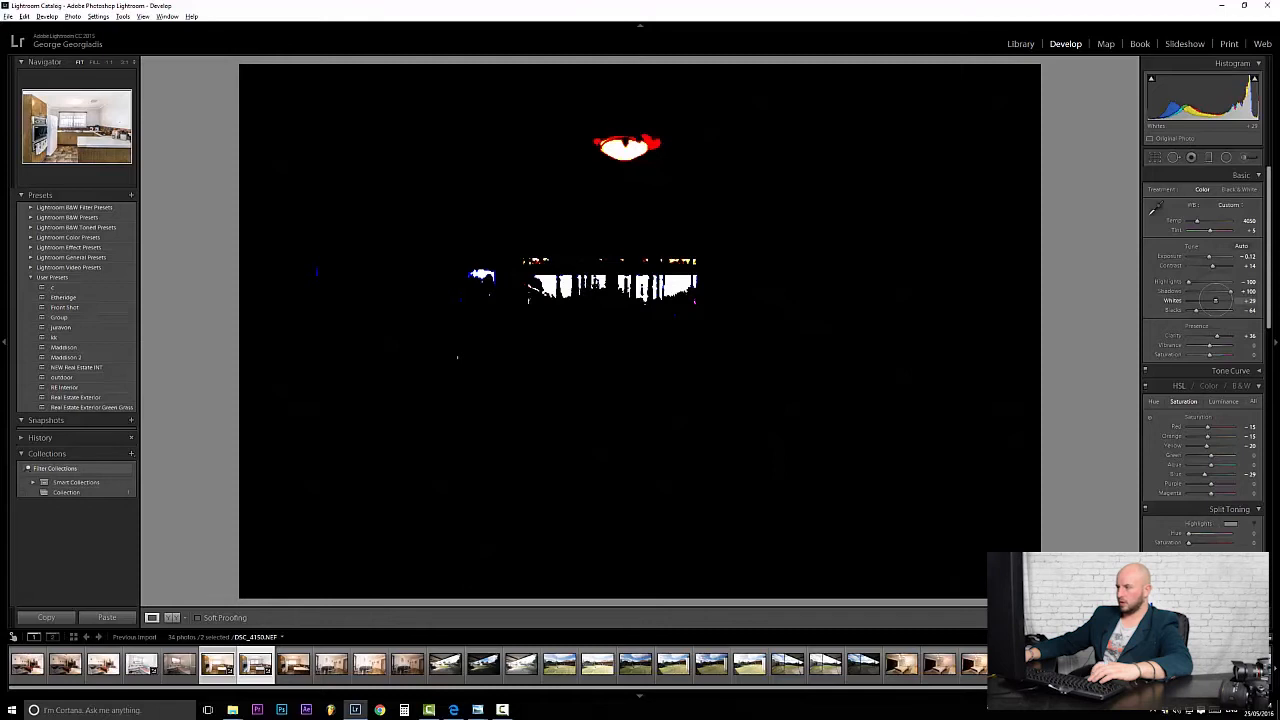
{"action": "left_click_drag", "start_coordinate": [1215, 300], "coordinate": [1215, 300]}
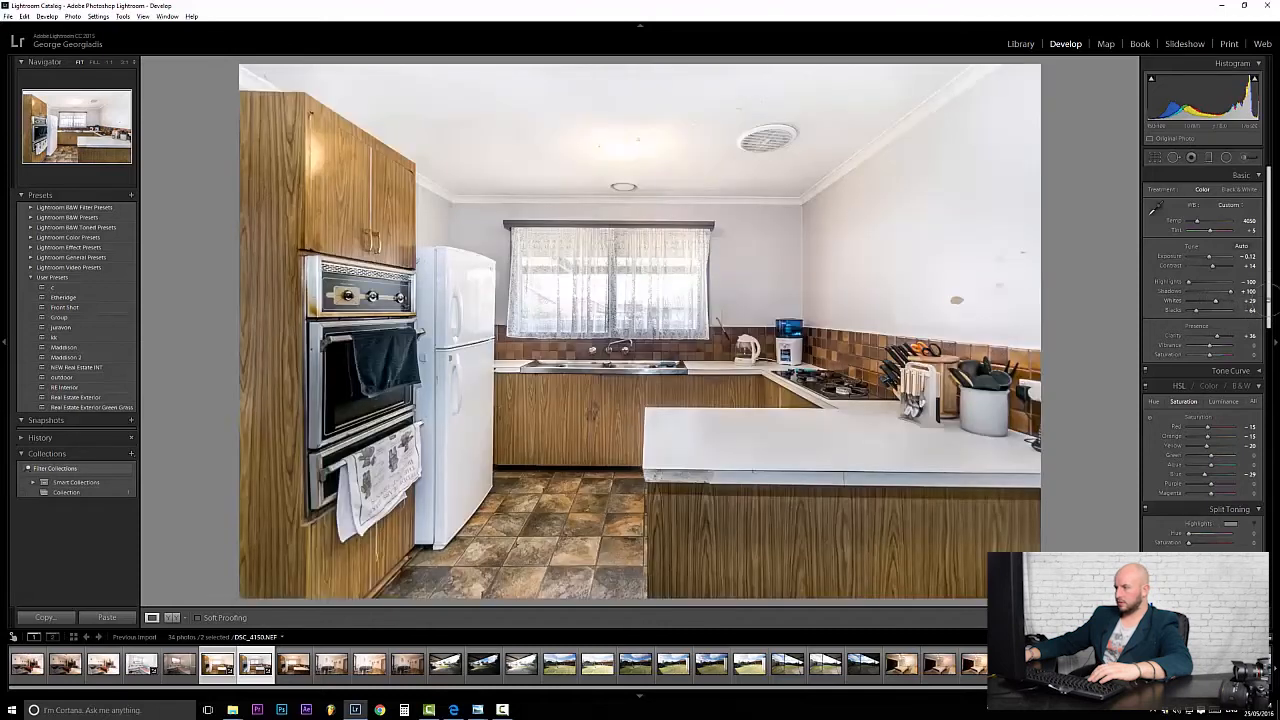
{"action": "scroll", "coordinate": [1240, 306], "scroll_direction": "down", "scroll_amount": 1}
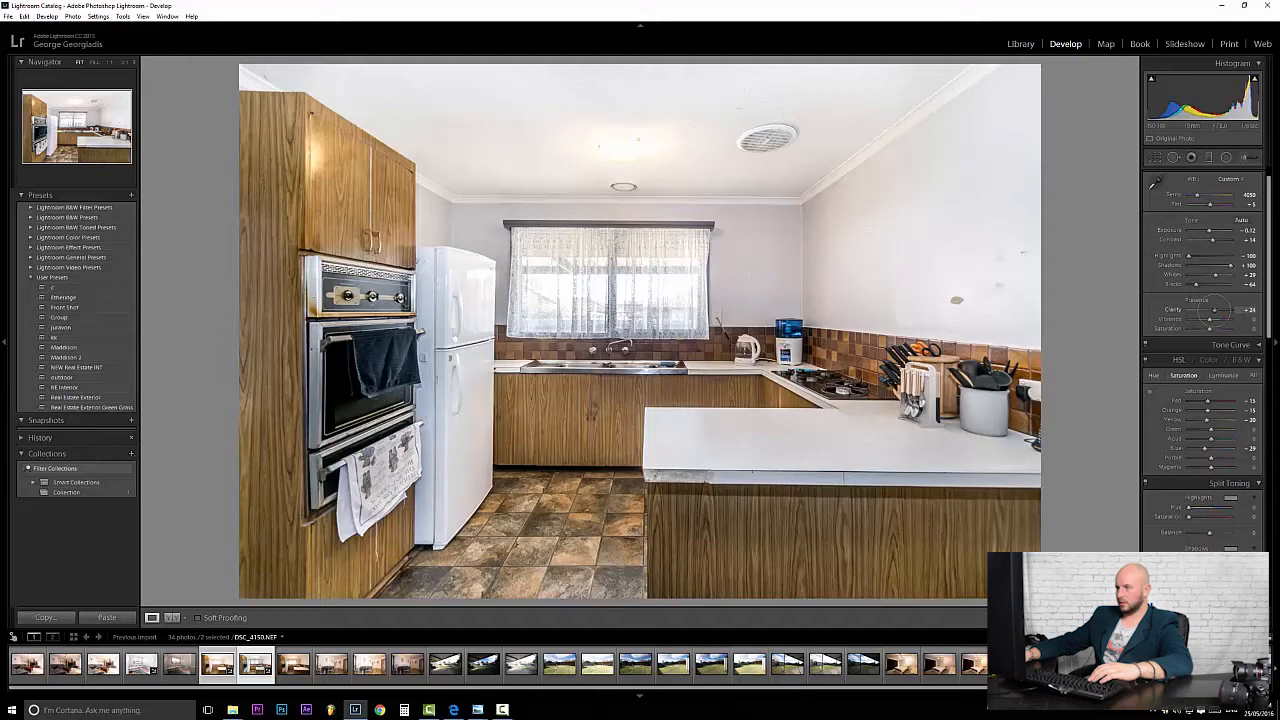
{"action": "left_click_drag", "start_coordinate": [1267, 252], "coordinate": [1228, 410]}
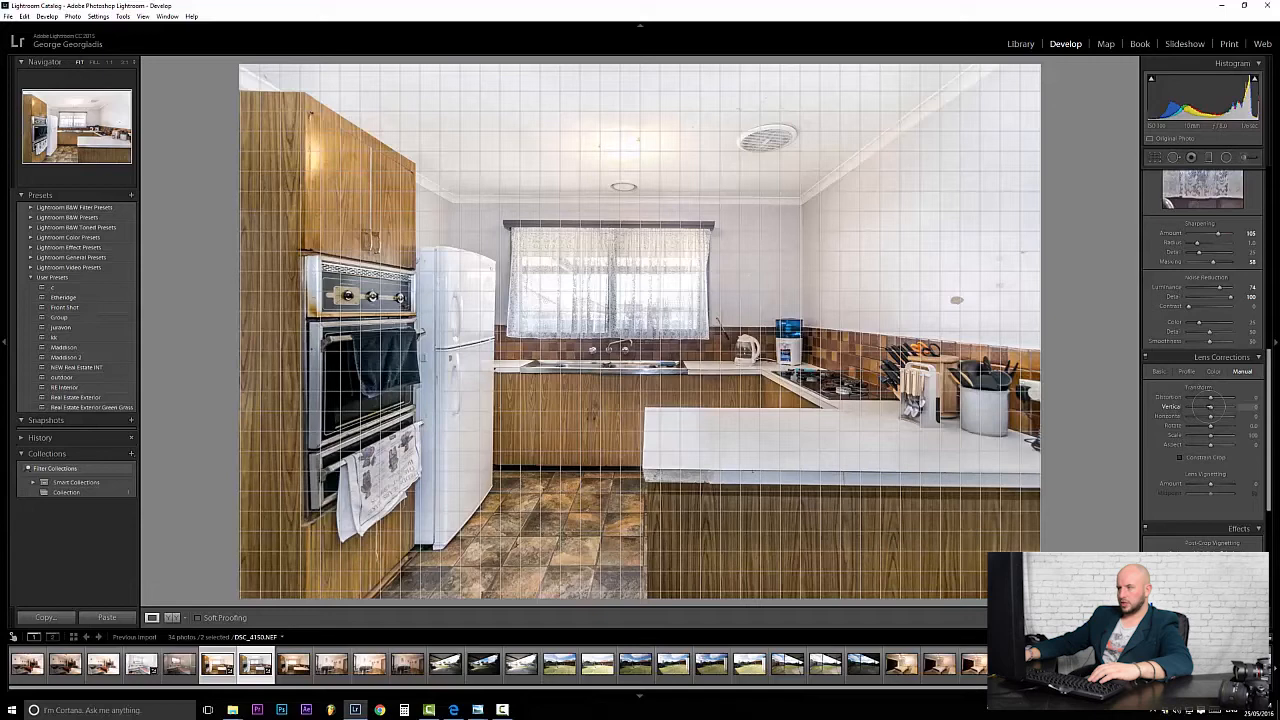
Fine-tune the Vertical perspective slider so cabinets and walls stand straight, then scroll back to Basic.
{"action": "left_click_drag", "start_coordinate": [1210, 407], "coordinate": [1211, 407]}
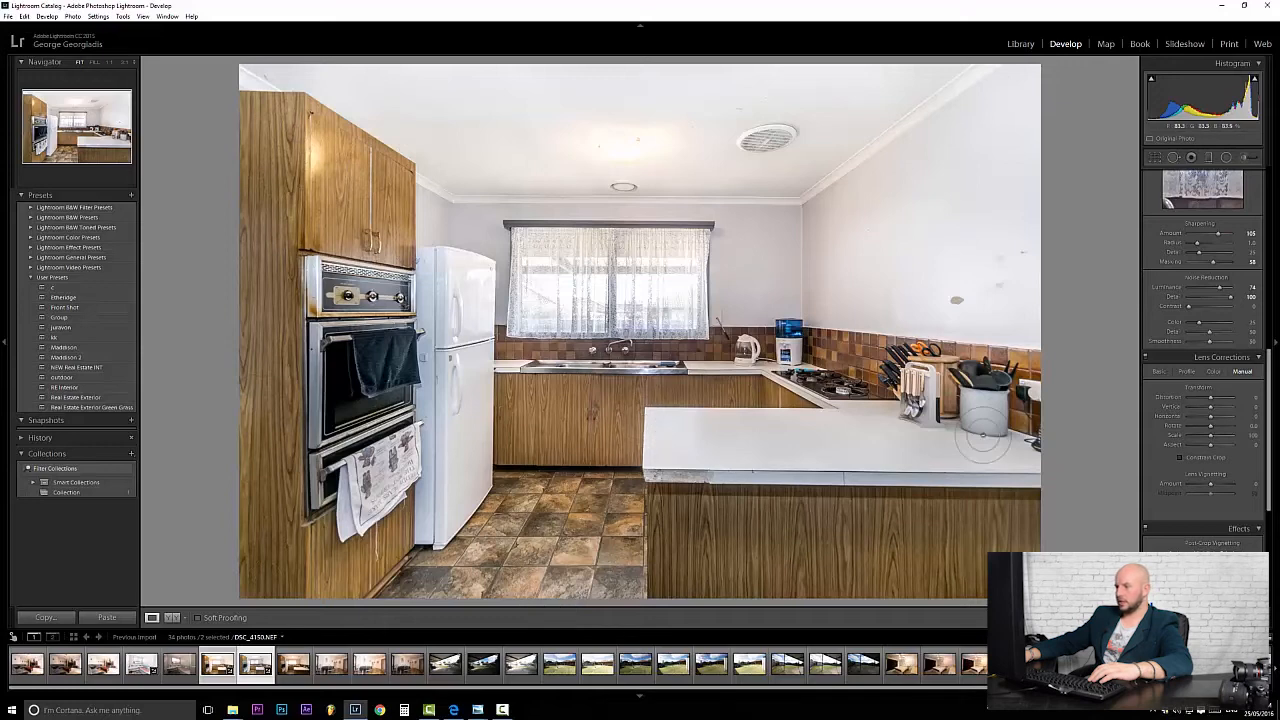
{"action": "left_click_drag", "start_coordinate": [1211, 407], "coordinate": [1211, 407]}
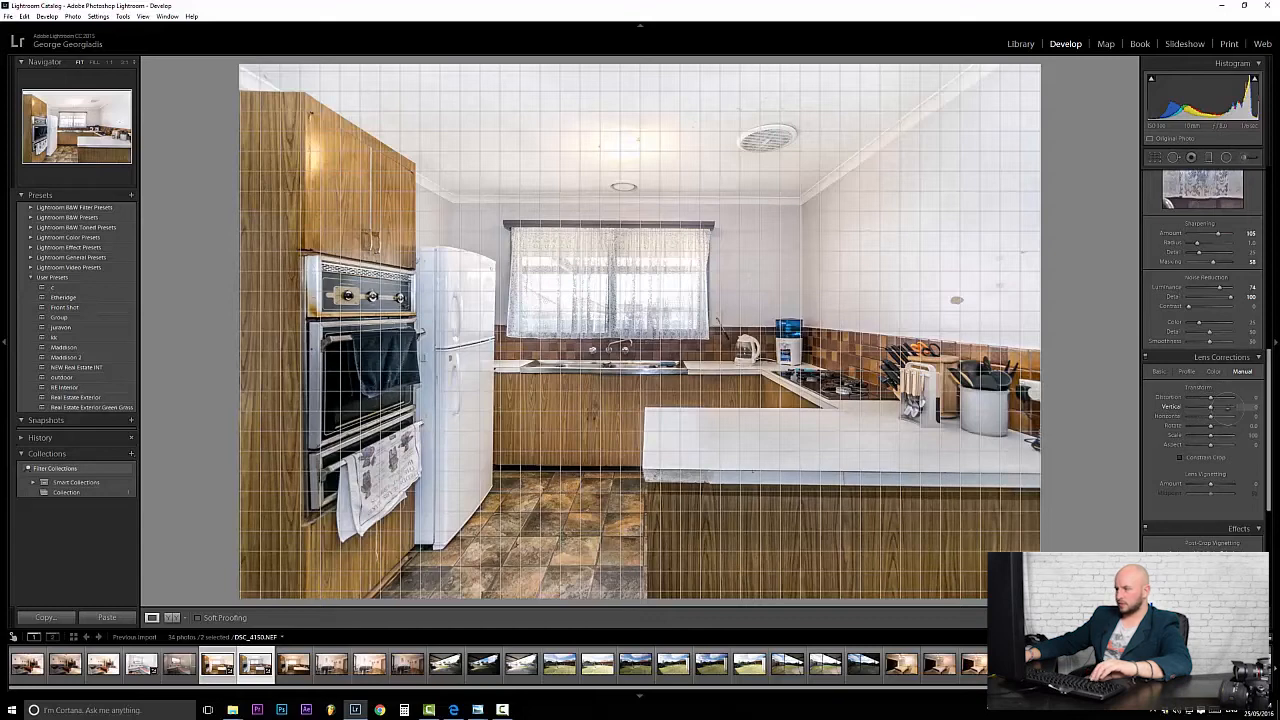
{"action": "scroll", "coordinate": [1267, 420], "scroll_direction": "down", "scroll_amount": 3}
{"action": "scroll", "coordinate": [1268, 440], "scroll_direction": "up", "scroll_amount": 10}
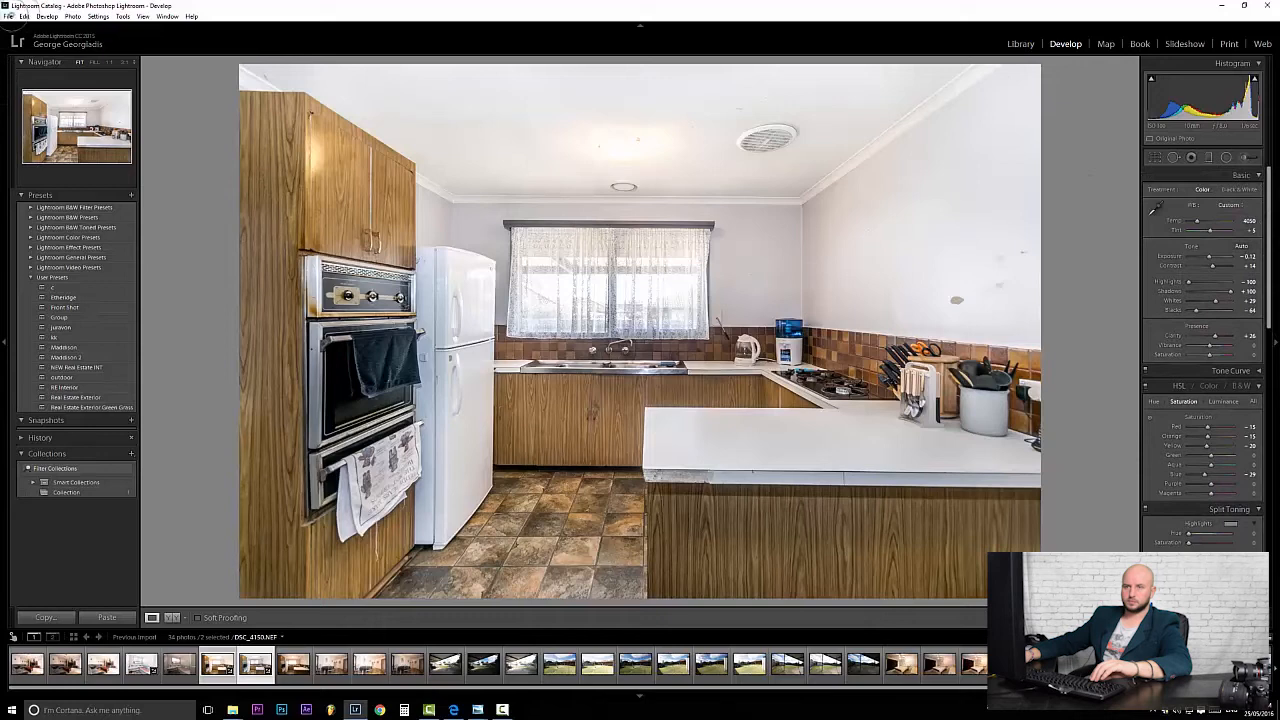
Export the two kitchen photos to the hard drive in a Finals subfolder with custom naming.
{"action": "left_click", "coordinate": [9, 17]}
{"action": "left_click", "coordinate": [55, 146]}
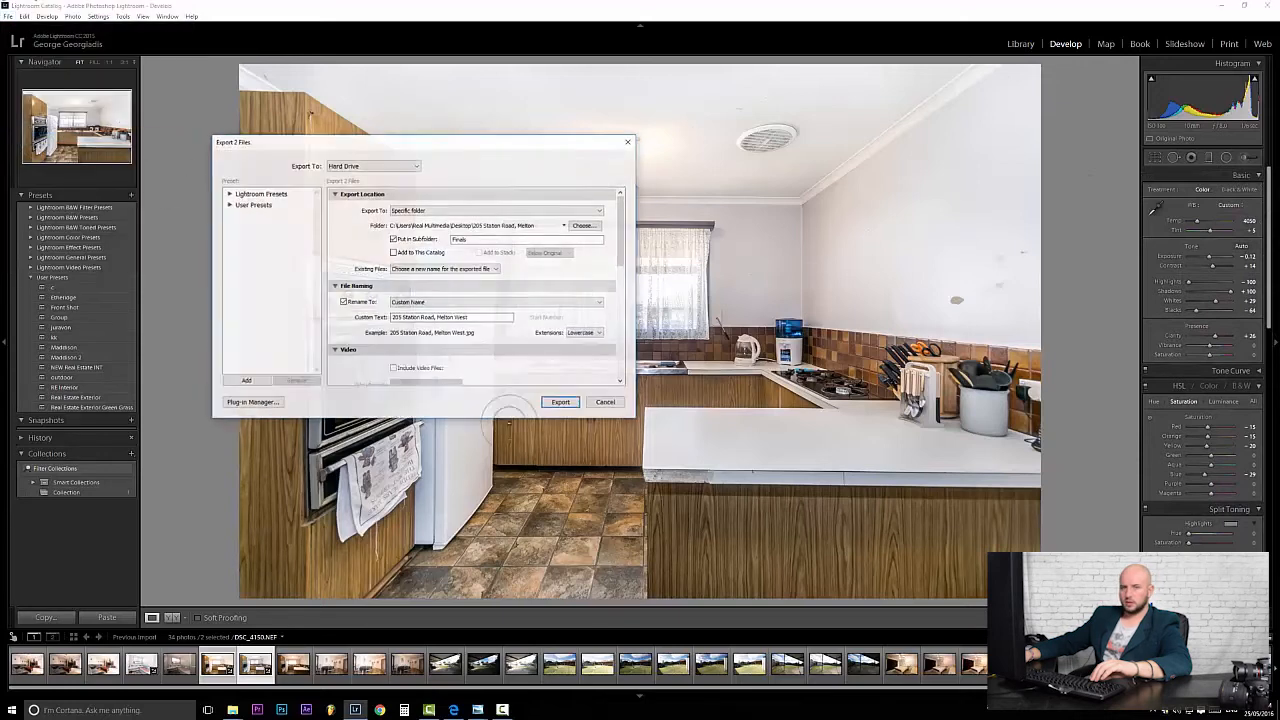
{"action": "left_click", "coordinate": [560, 401]}
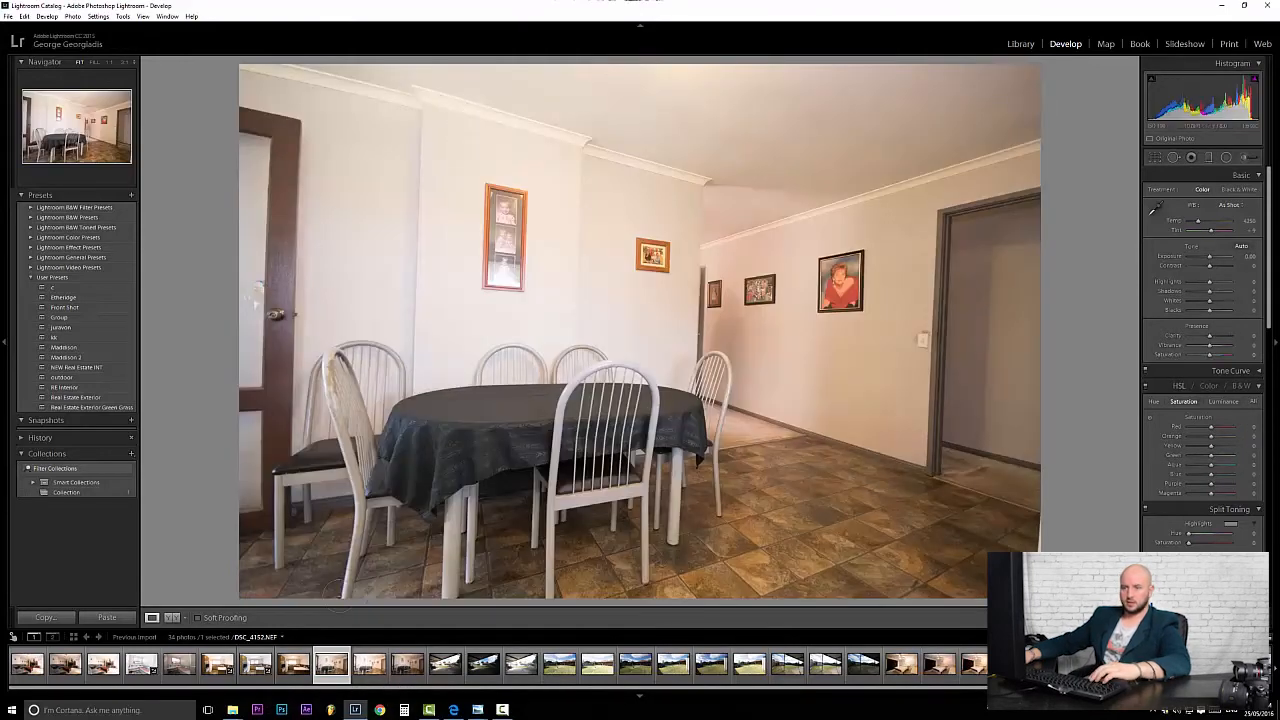
Apply NEW Real Estate INT to the dining photo and sample the white wall for 3350 white balance.
{"action": "left_click", "coordinate": [88, 367]}
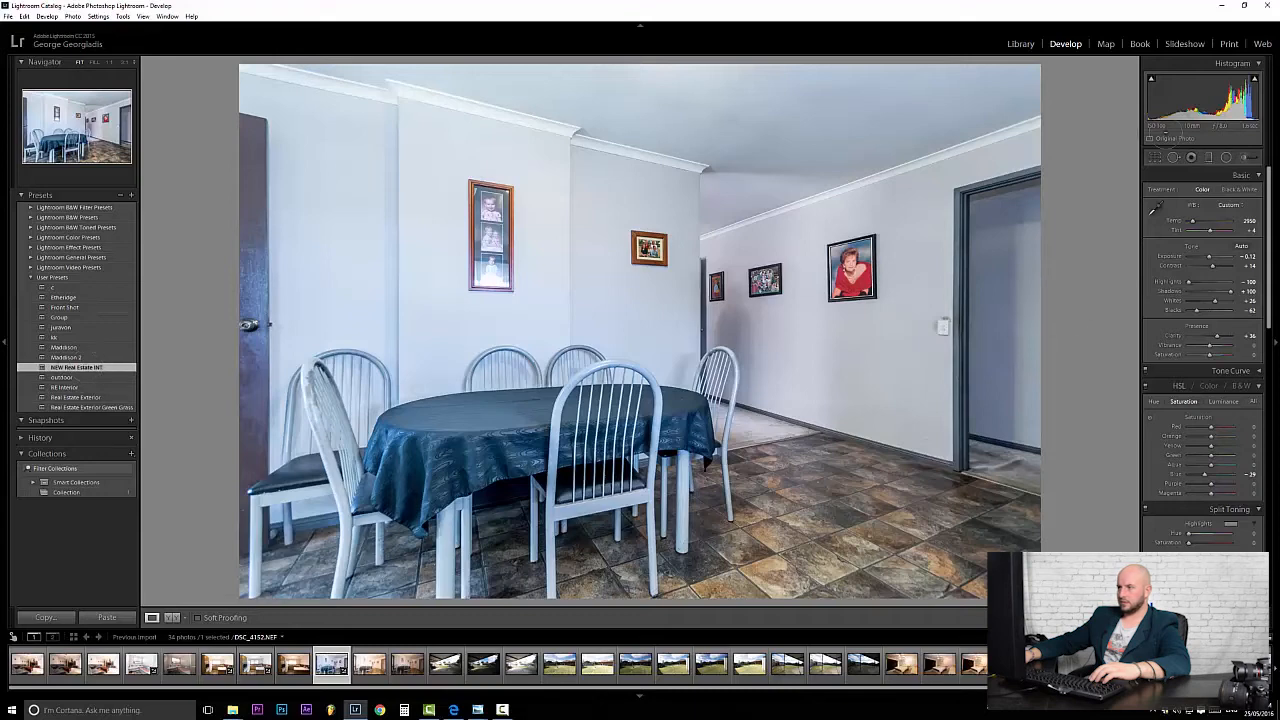
{"action": "left_click", "coordinate": [800, 140]}
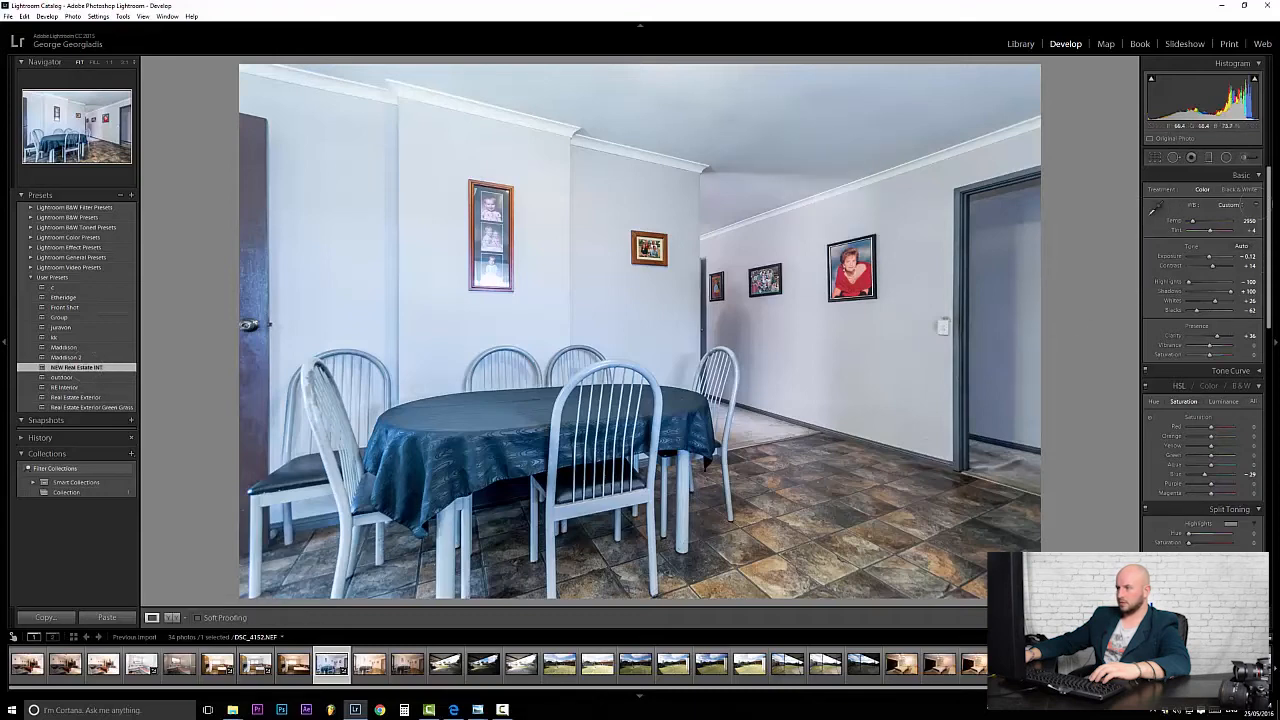
{"action": "left_click", "coordinate": [1245, 157]}
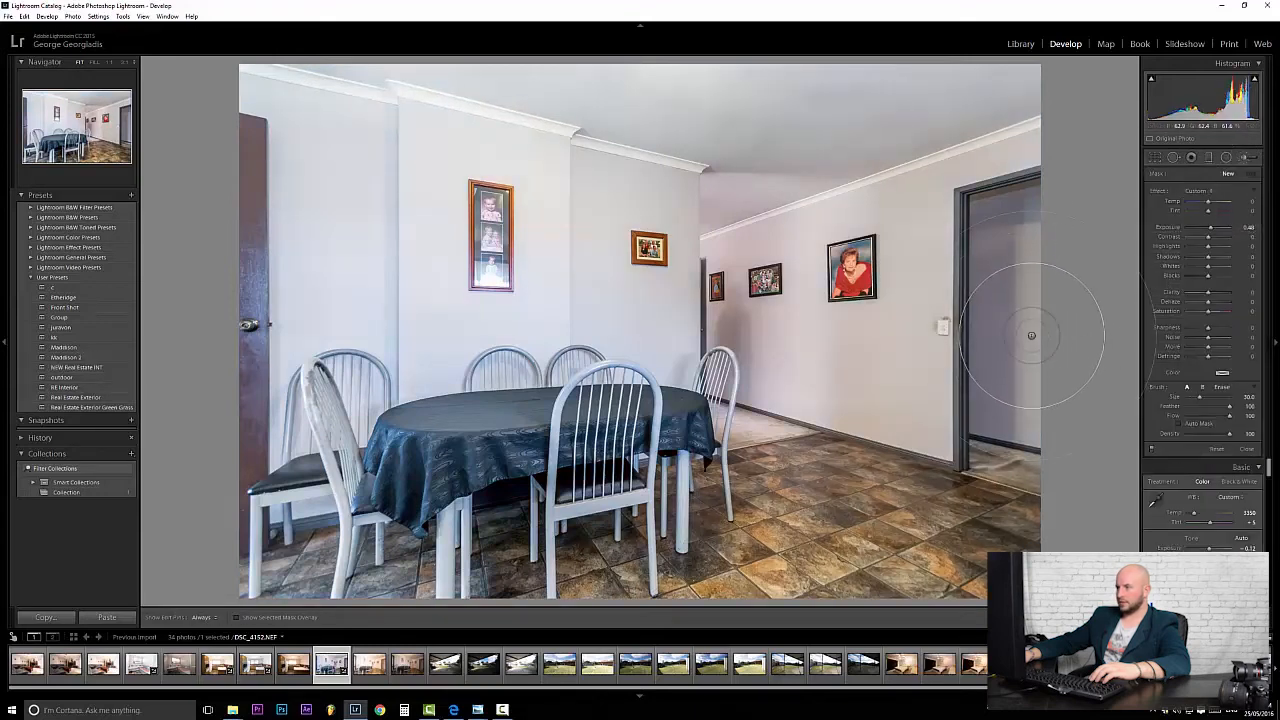
Brush-brighten the doorway on the right and the floor up to the hallway wall.
{"action": "left_click_drag", "start_coordinate": [1022, 267], "coordinate": [995, 500]}
{"action": "mouse_move", "coordinate": [972, 548]}
{"action": "left_mouse_down"}
{"action": "mouse_move", "coordinate": [1033, 546]}
{"action": "mouse_move", "coordinate": [856, 442]}
{"action": "mouse_move", "coordinate": [891, 432]}
{"action": "mouse_move", "coordinate": [876, 434]}
{"action": "left_mouse_up"}
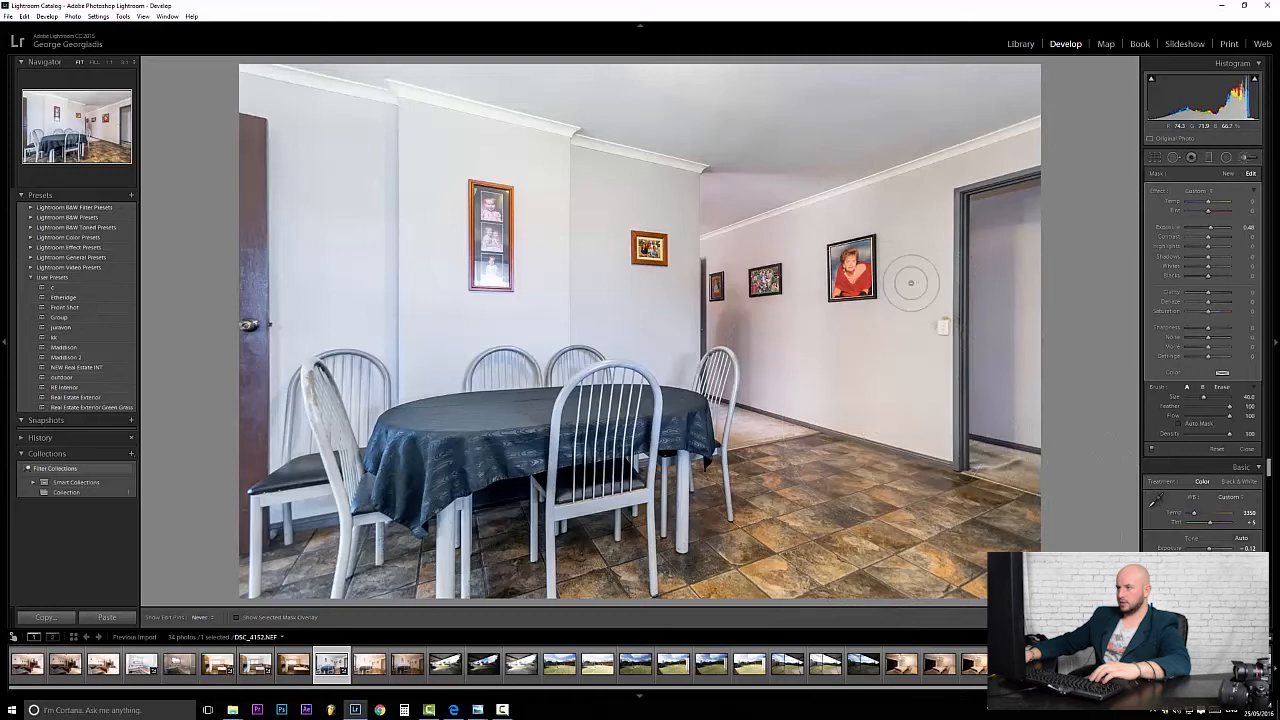
{"action": "scroll", "coordinate": [894, 200], "scroll_direction": "up", "scroll_amount": 3}
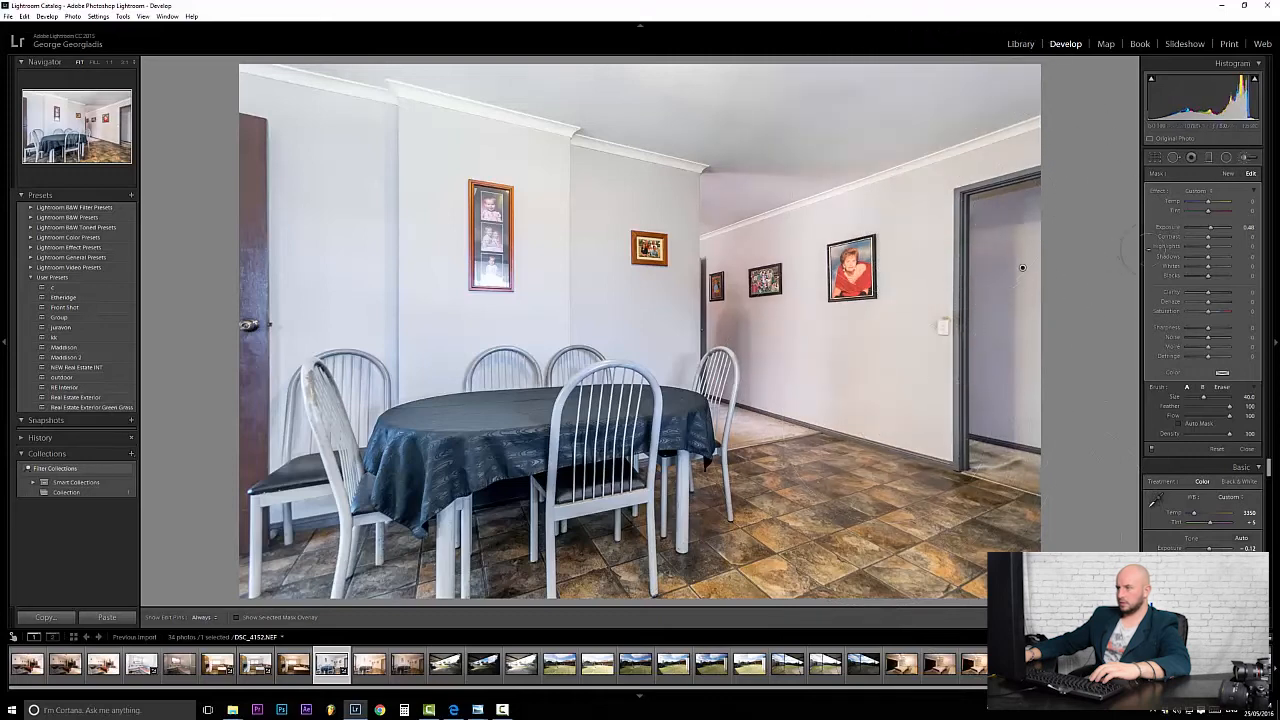
Paint a new brush mask over the ceiling, then the floor under the table.
{"action": "left_click", "coordinate": [1246, 157]}
{"action": "left_click", "coordinate": [1246, 157]}
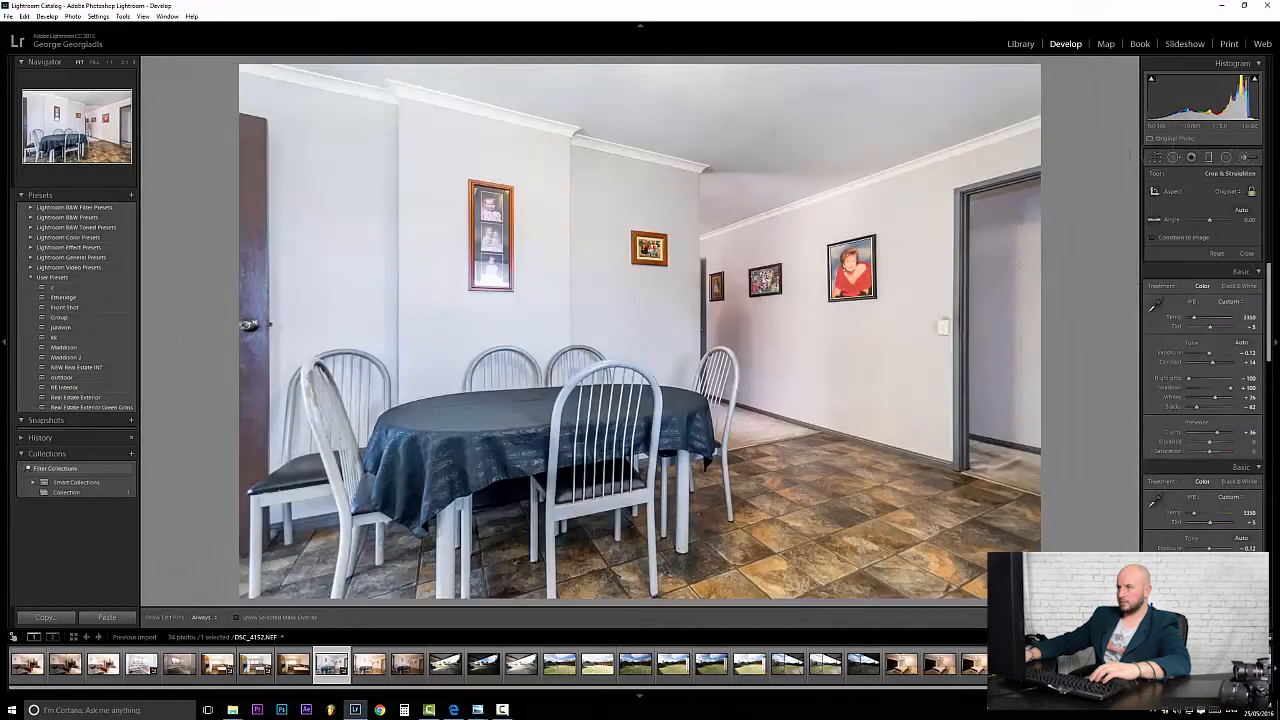
{"action": "mouse_move", "coordinate": [945, 80]}
{"action": "left_mouse_down"}
{"action": "mouse_move", "coordinate": [660, 110]}
{"action": "mouse_move", "coordinate": [250, 15]}
{"action": "left_mouse_up"}
{"action": "scroll", "coordinate": [501, 521], "scroll_direction": "down", "scroll_amount": 4}
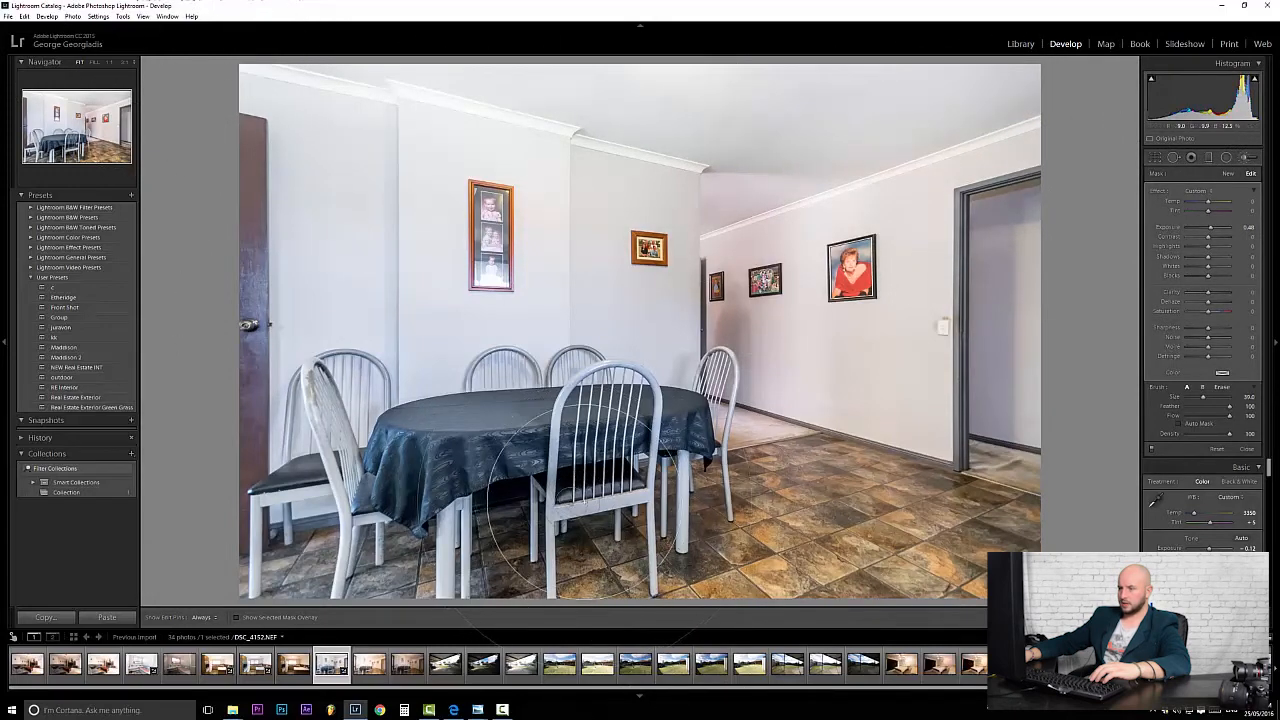
{"action": "key", "text": "h"}
{"action": "mouse_move", "coordinate": [501, 521]}
{"action": "left_mouse_down"}
{"action": "mouse_move", "coordinate": [655, 525]}
{"action": "mouse_move", "coordinate": [390, 563]}
{"action": "mouse_move", "coordinate": [270, 565]}
{"action": "left_mouse_up"}
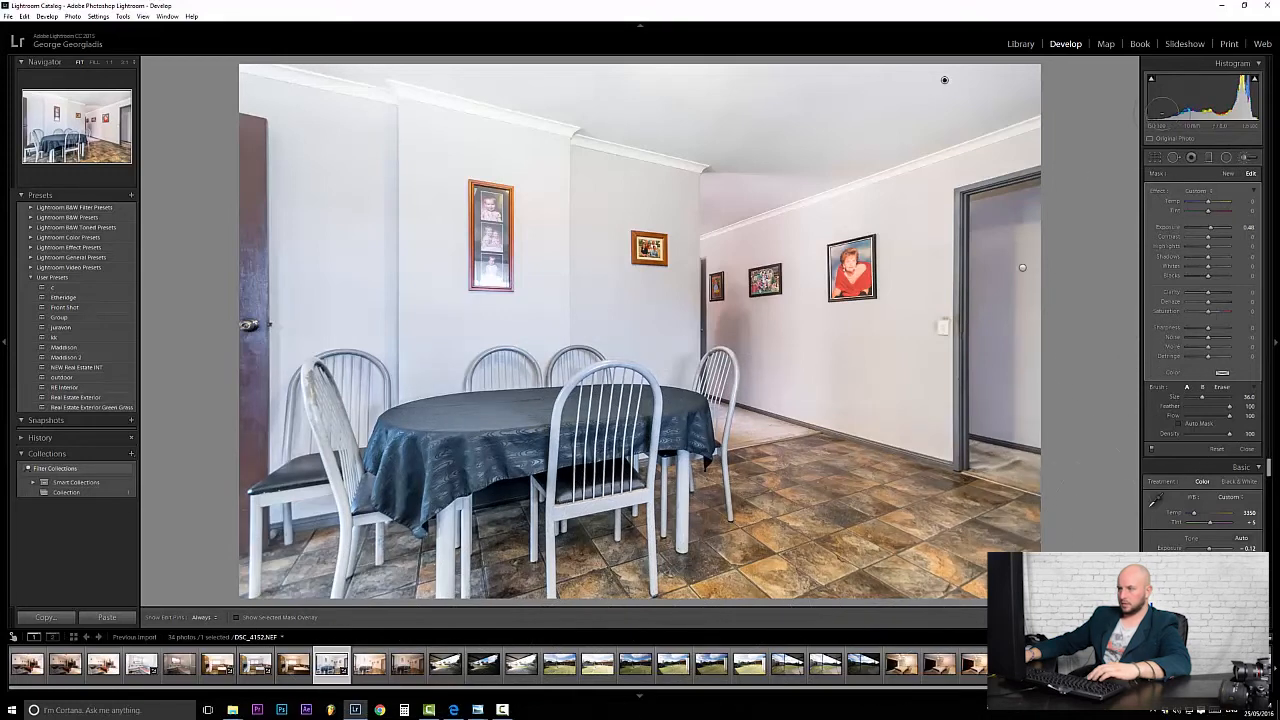
{"action": "left_click", "coordinate": [1155, 157]}
{"action": "left_click", "coordinate": [1155, 157]}
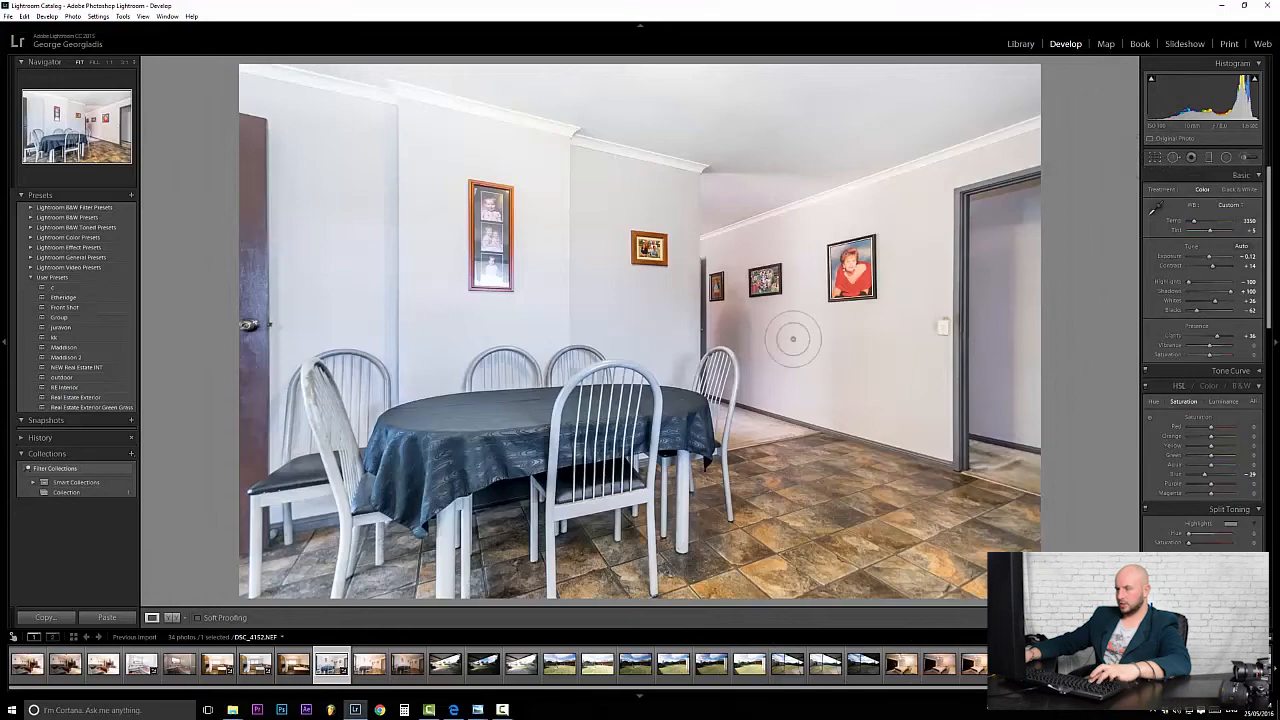
Zoom to full size and pan over the wall pictures, table, floor and chair to inspect detail.
{"action": "left_click", "coordinate": [745, 333]}
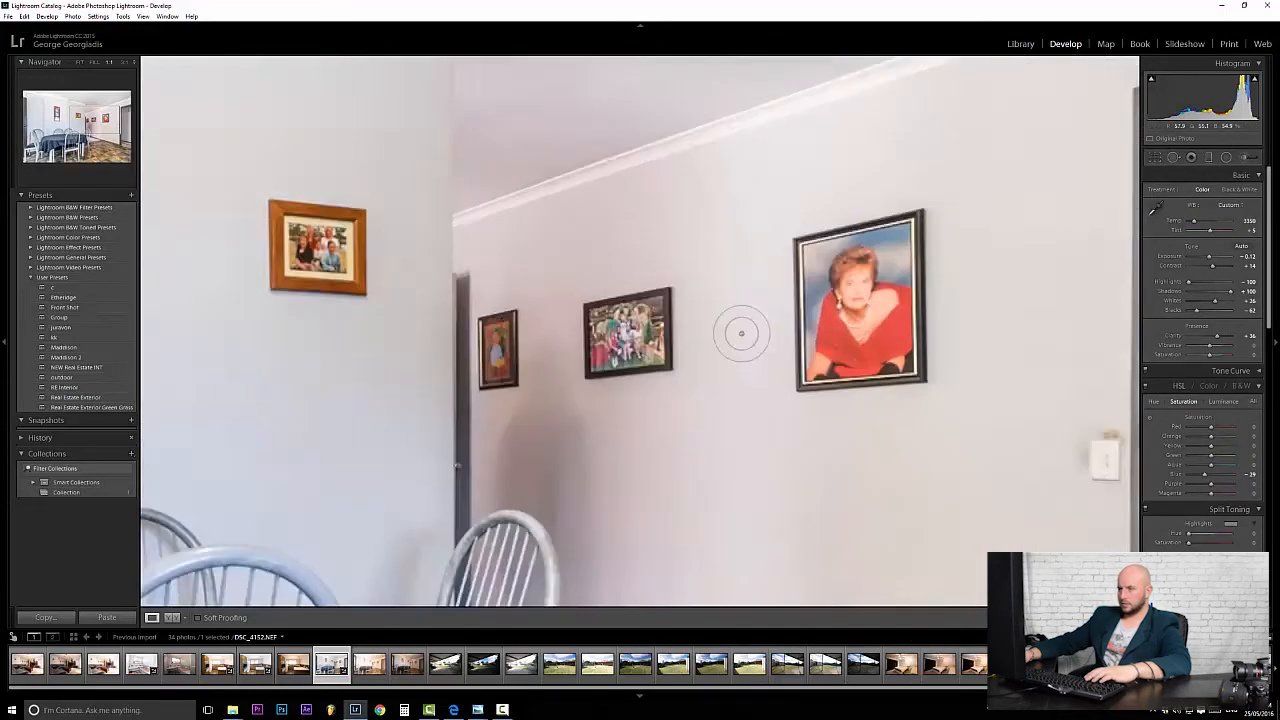
{"action": "left_click", "coordinate": [560, 443]}
{"action": "left_click", "coordinate": [610, 336]}
{"action": "left_click", "coordinate": [612, 335]}
{"action": "left_click", "coordinate": [787, 344]}
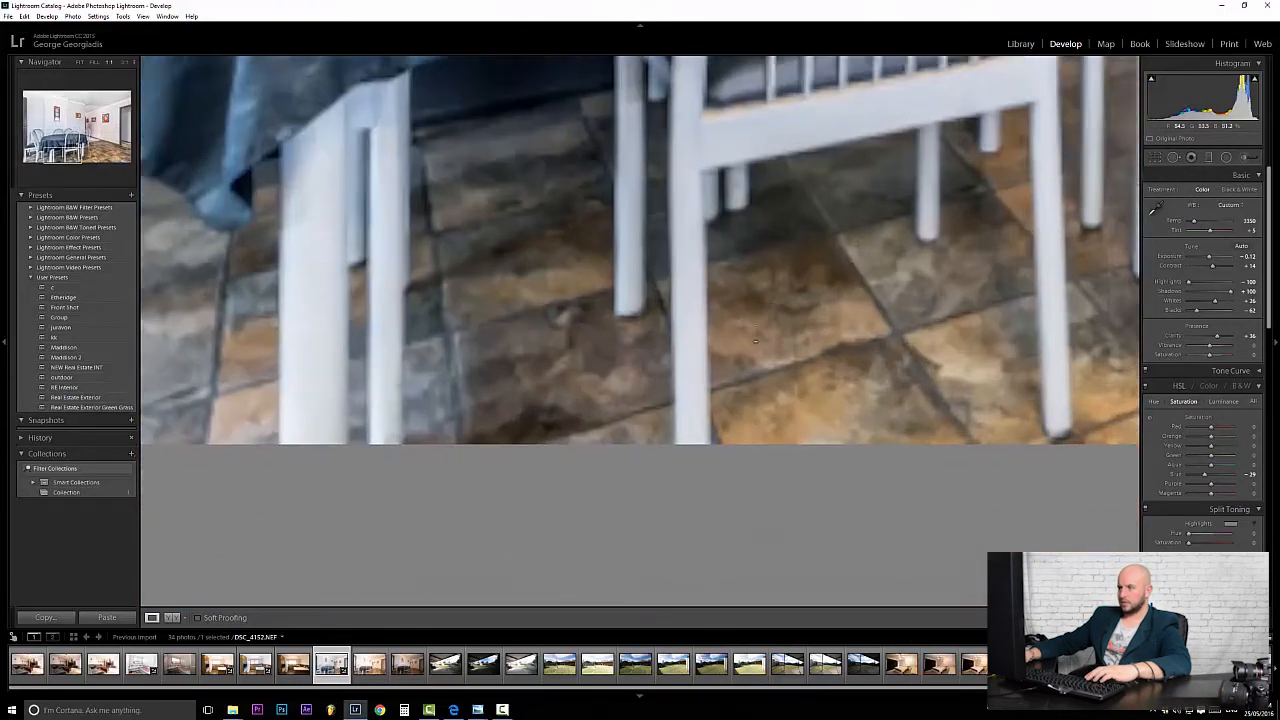
{"action": "left_click", "coordinate": [856, 256]}
{"action": "left_click", "coordinate": [767, 272]}
{"action": "left_click_drag", "start_coordinate": [767, 272], "coordinate": [540, 590]}
{"action": "left_click_drag", "start_coordinate": [870, 140], "coordinate": [720, 353]}
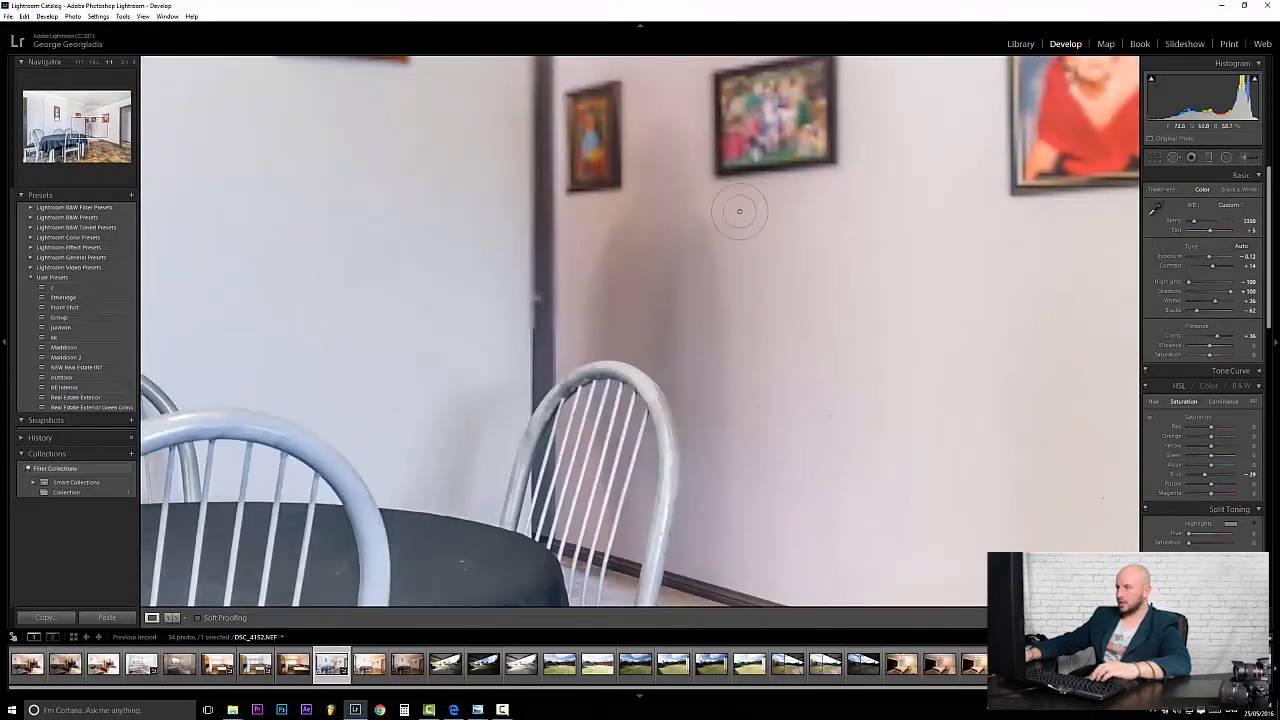
Paint a new +0.48 exposure mask over the shadowed wall, then zoom back to Fit.
{"action": "left_click", "coordinate": [1243, 157]}
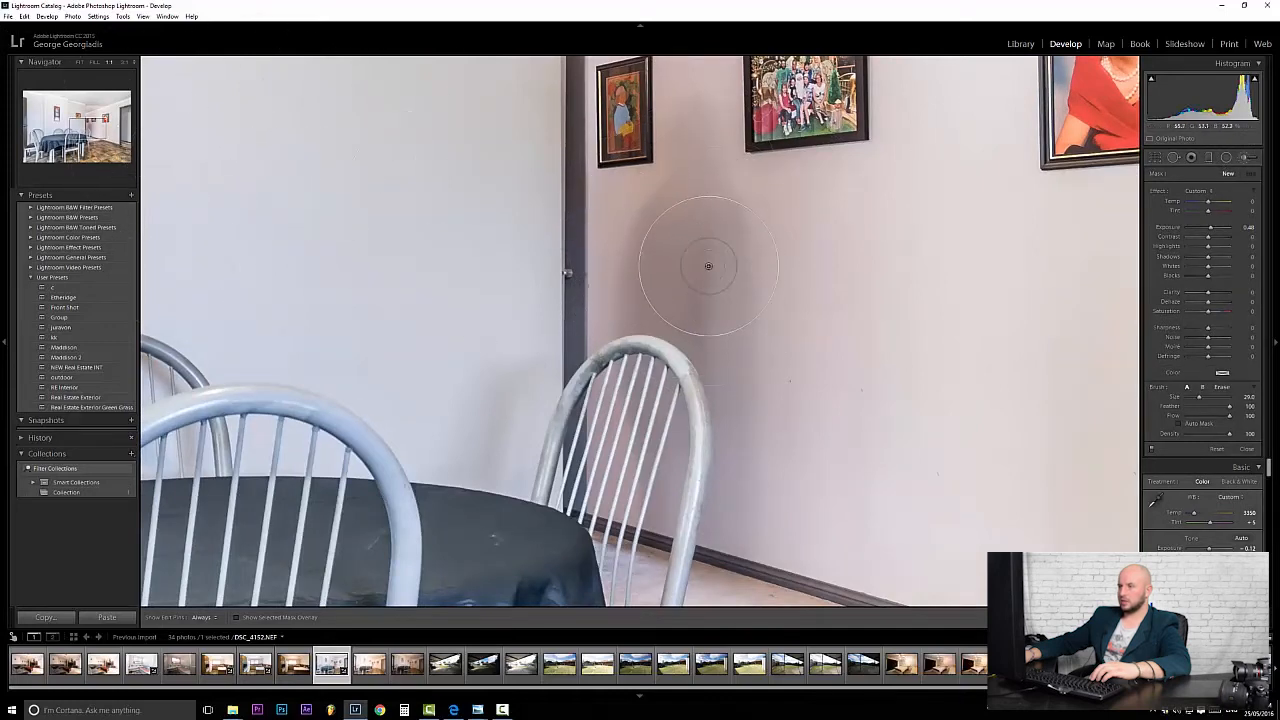
{"action": "key", "text": "h"}
{"action": "mouse_move", "coordinate": [687, 236]}
{"action": "left_mouse_down"}
{"action": "mouse_move", "coordinate": [763, 245]}
{"action": "mouse_move", "coordinate": [698, 197]}
{"action": "left_mouse_up"}
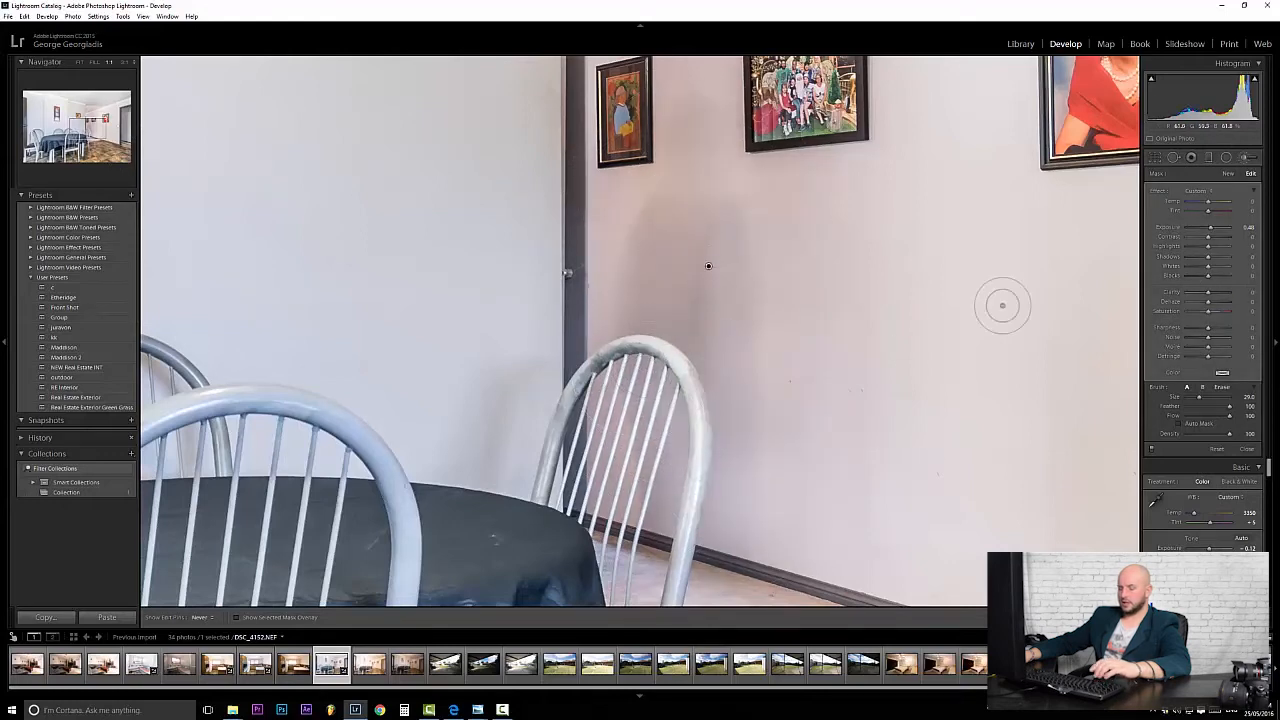
{"action": "key", "text": "z"}
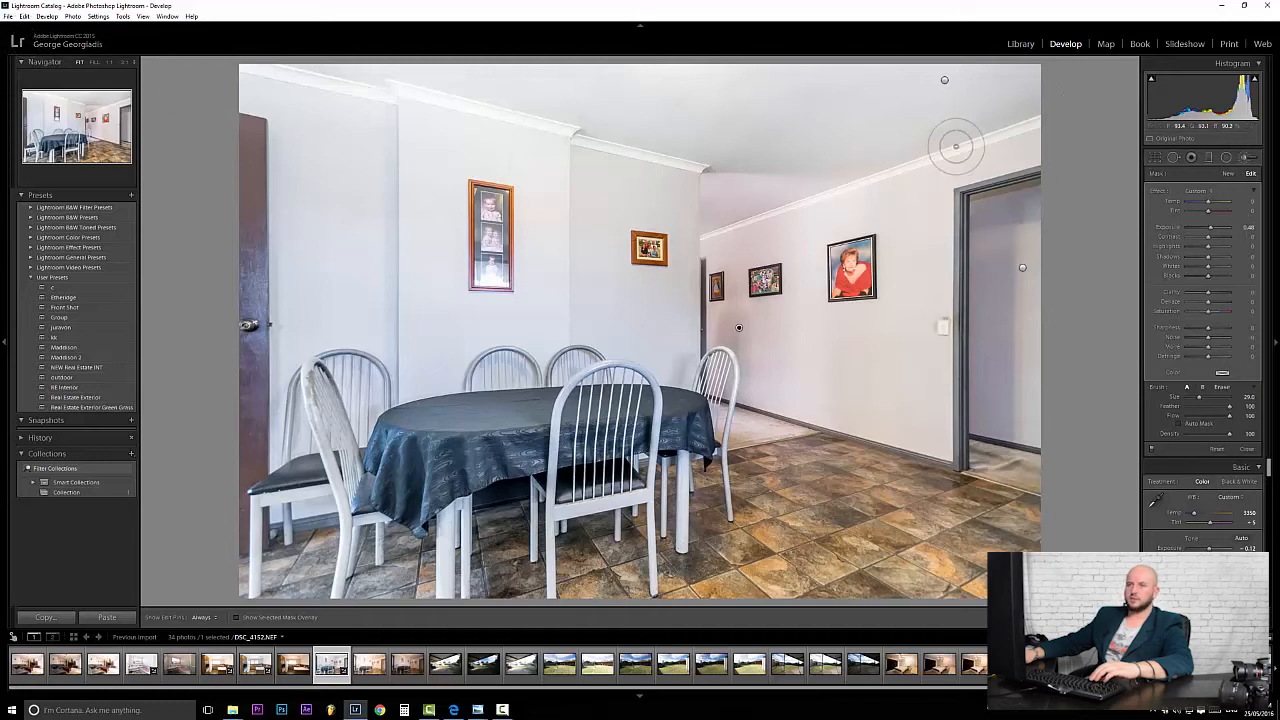
Open the Export dialog and close it without exporting.
{"action": "left_click", "coordinate": [8, 16]}
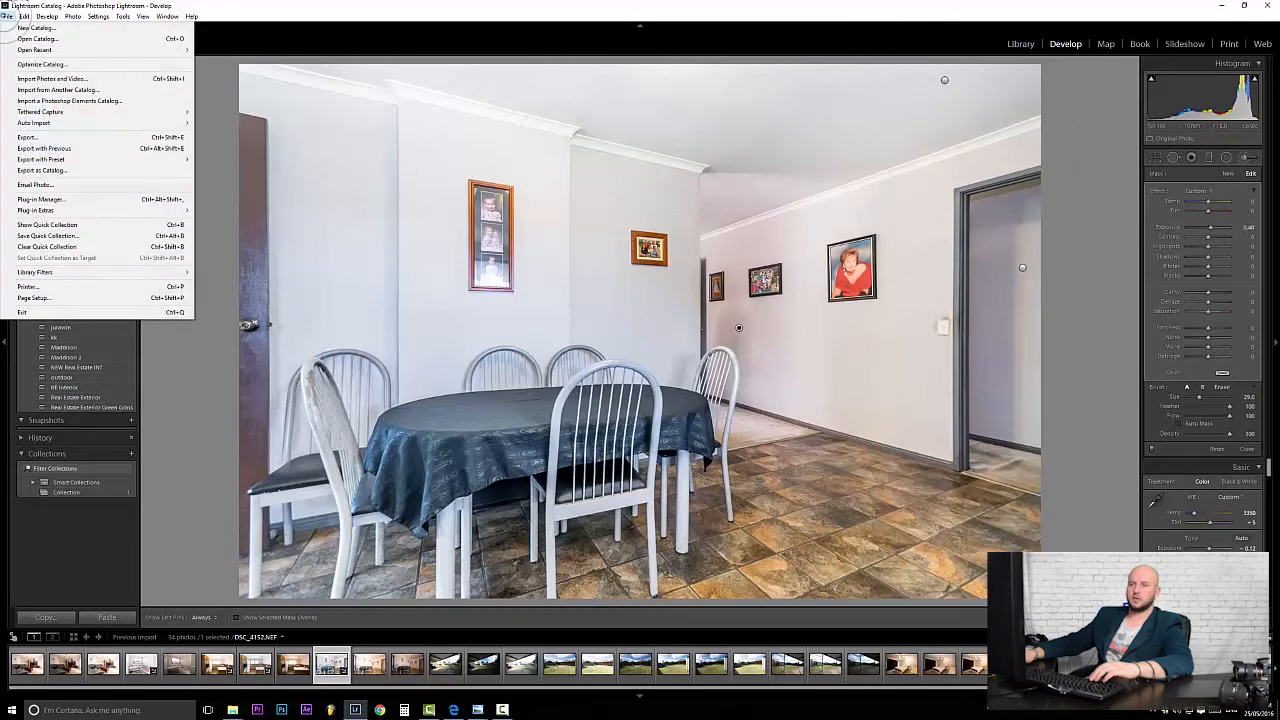
{"action": "left_click", "coordinate": [30, 137]}
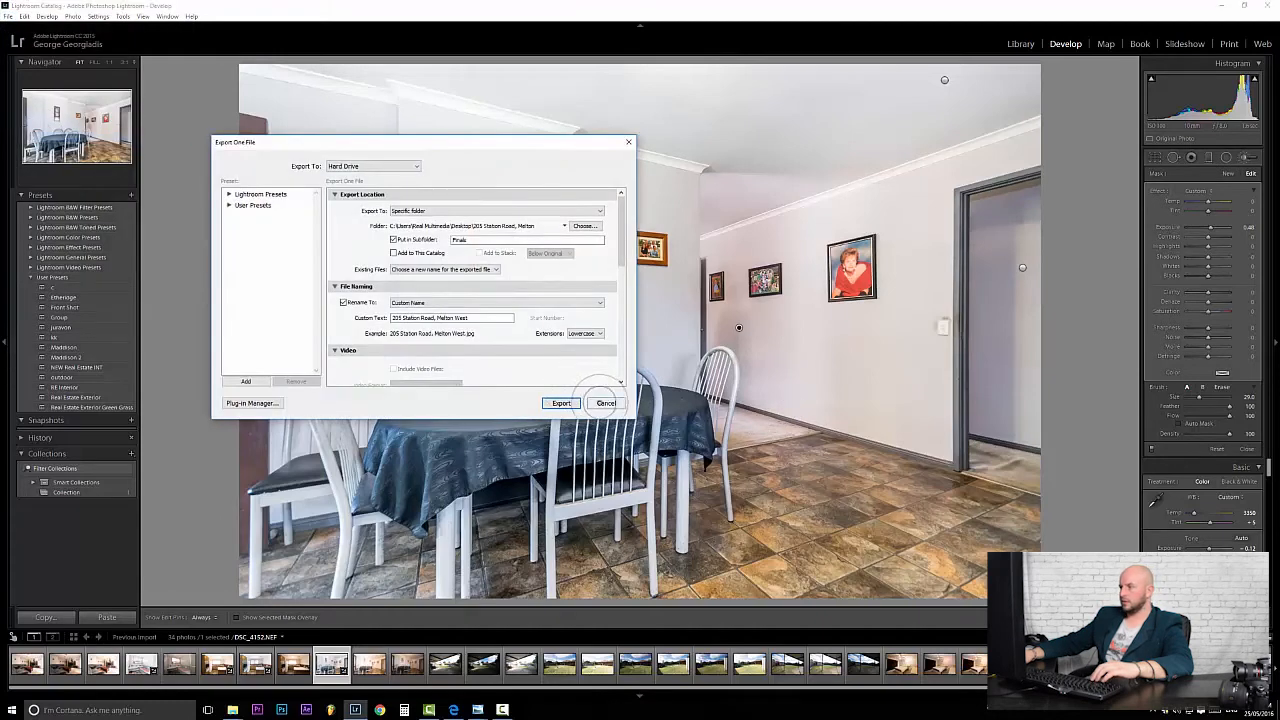
{"action": "left_click", "coordinate": [563, 403]}
Leave the brush and check black and white clipping in the Basic panel.
{"action": "left_click", "coordinate": [1245, 158]}
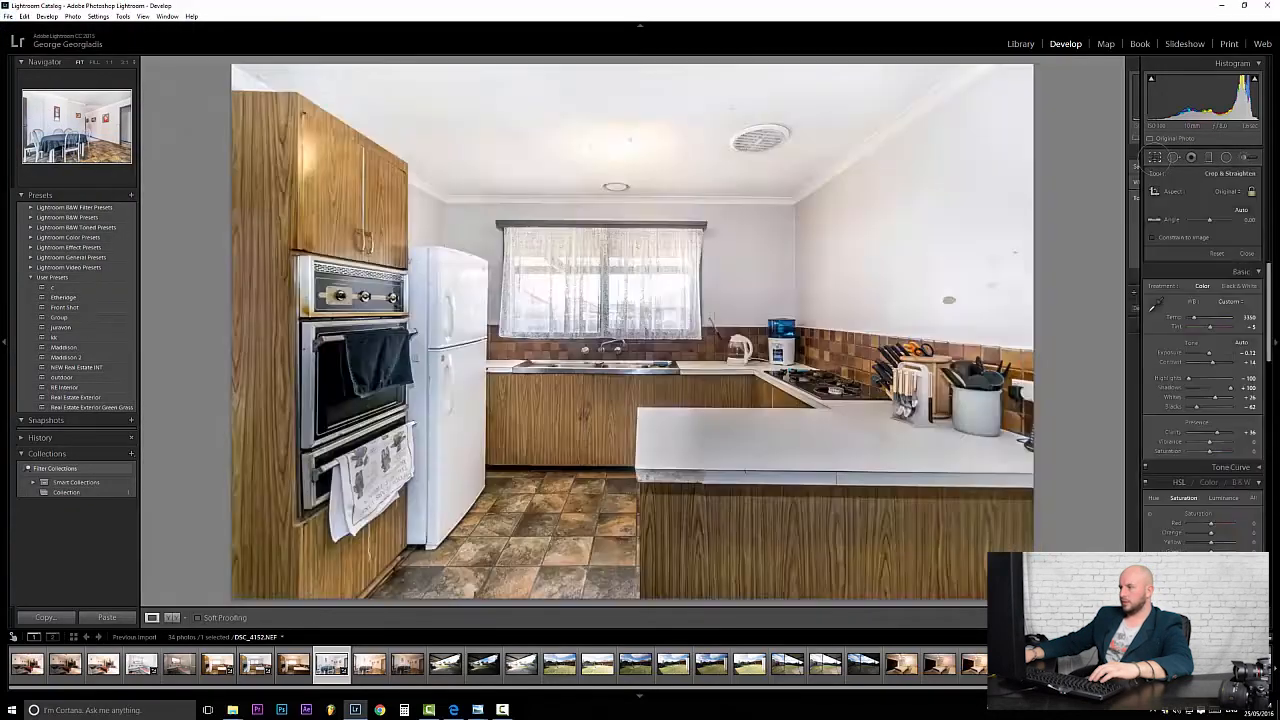
{"action": "left_click", "coordinate": [1196, 310], "text": "alt"}
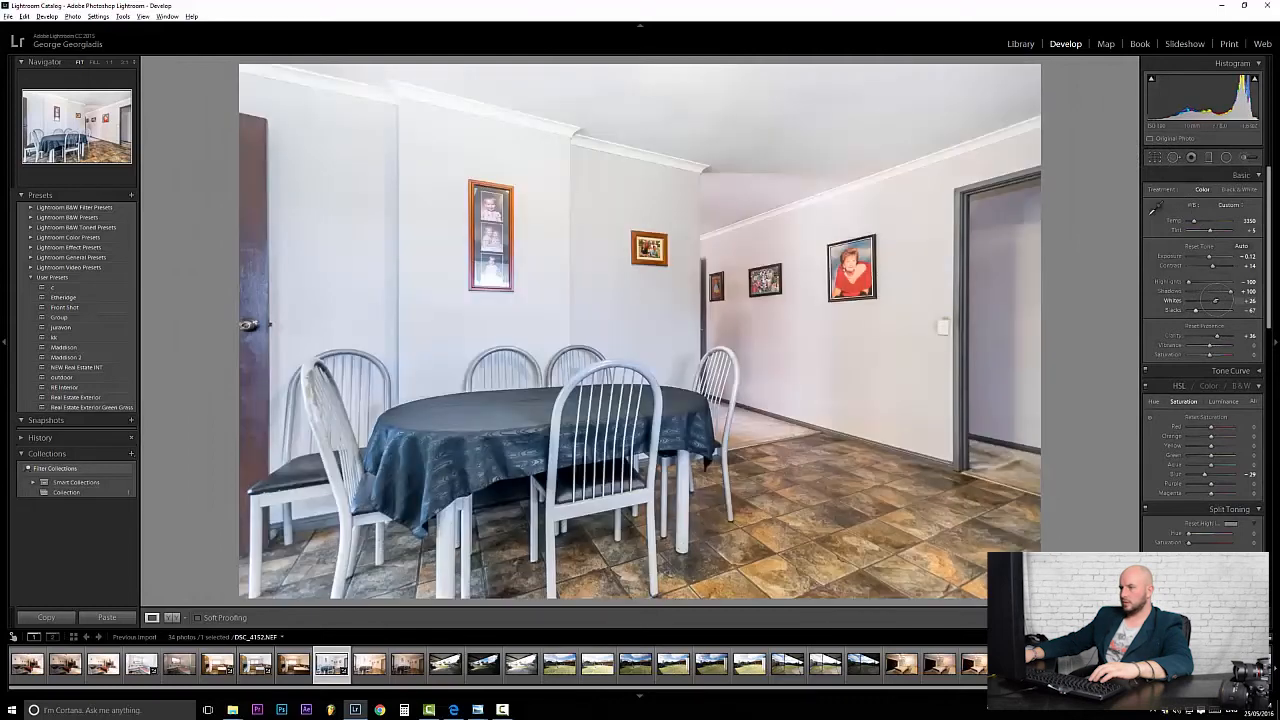
{"action": "left_click", "coordinate": [1216, 300], "text": "alt"}
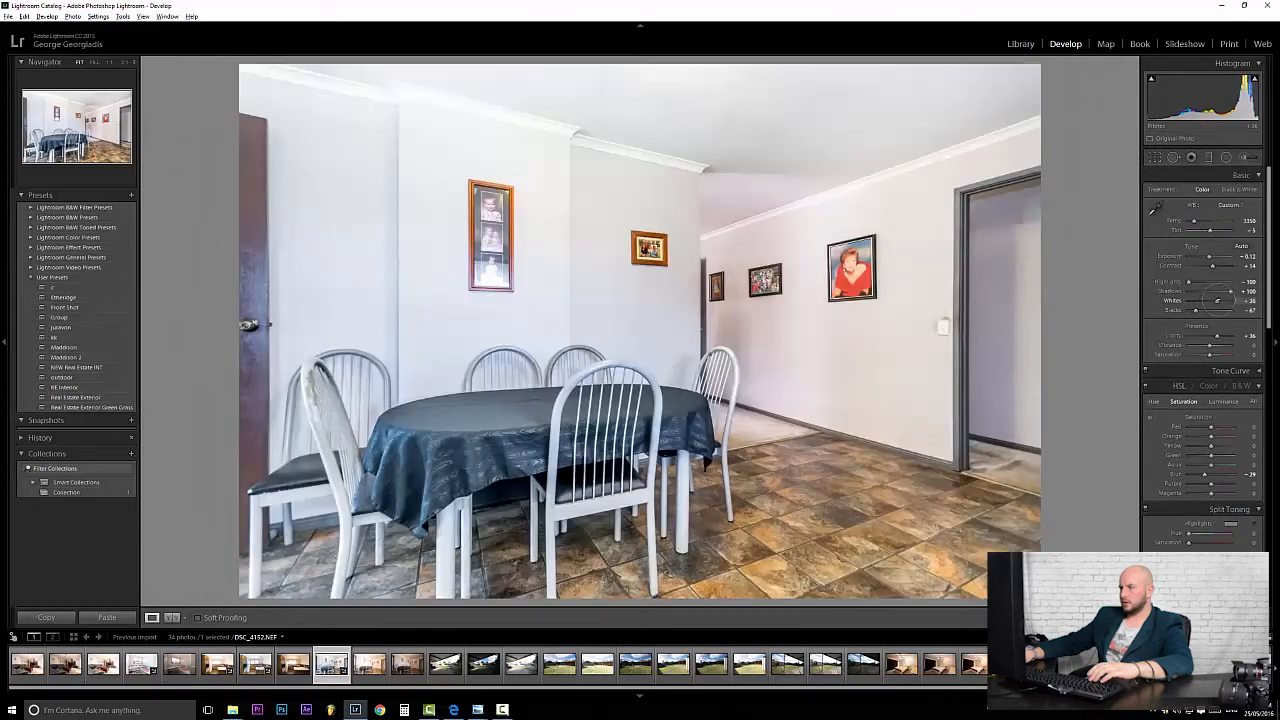
{"action": "scroll", "coordinate": [1210, 340], "scroll_direction": "down", "scroll_amount": 4}
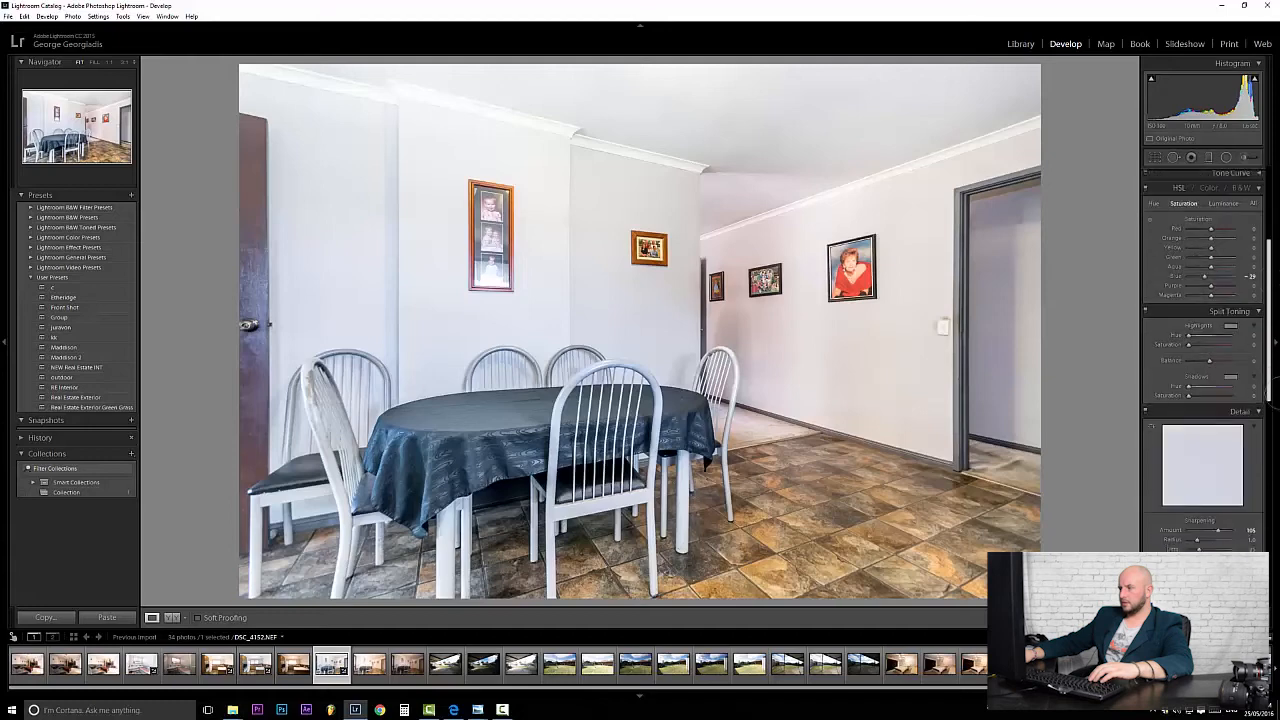
{"action": "scroll", "coordinate": [1210, 340], "scroll_direction": "down", "scroll_amount": 4}
{"action": "left_click_drag", "start_coordinate": [1211, 388], "coordinate": [1218, 391]}
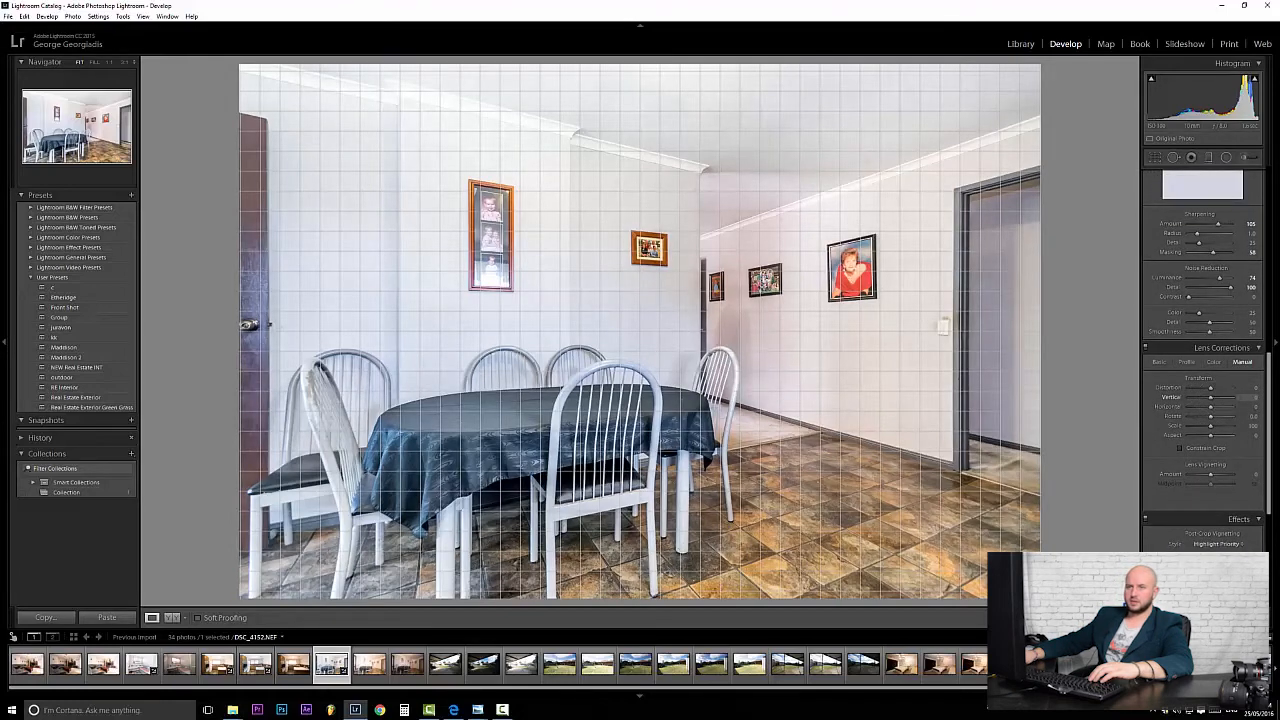
Export the DSC_4152 dining-room photo and select the patio photo in the filmstrip.
{"action": "left_click", "coordinate": [9, 16]}
{"action": "left_click", "coordinate": [60, 137]}
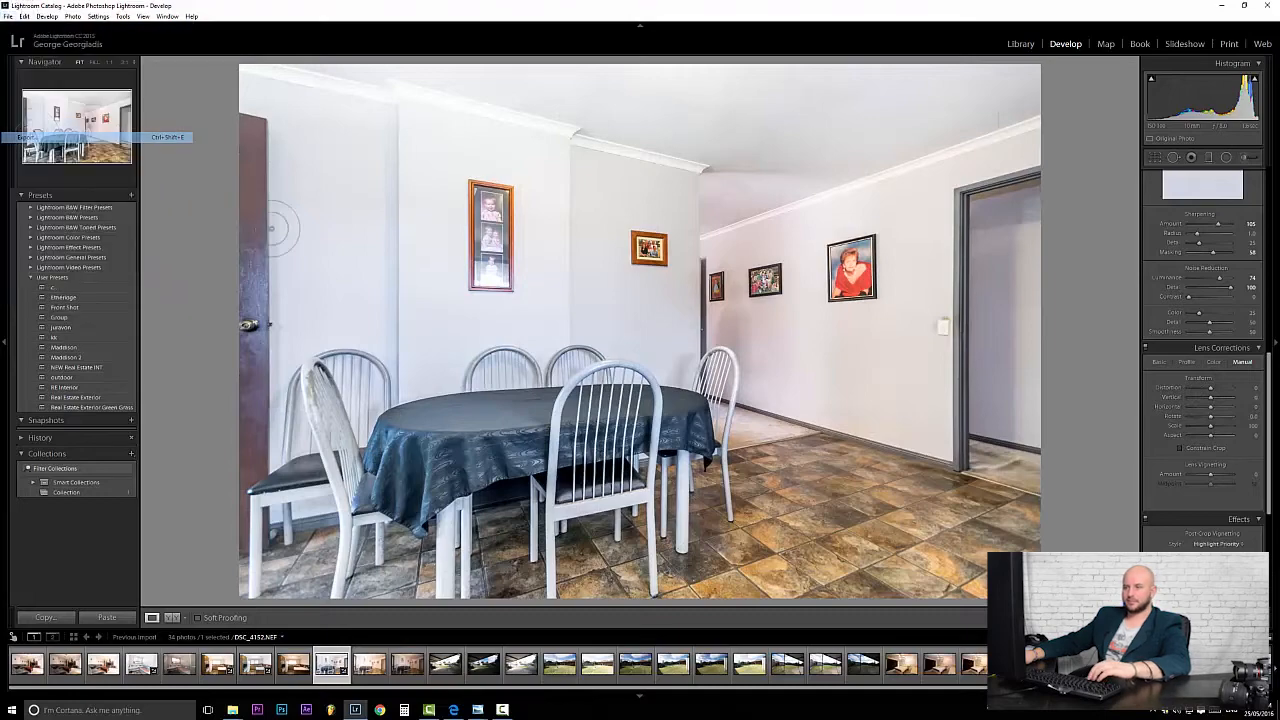
{"action": "left_click", "coordinate": [560, 403]}
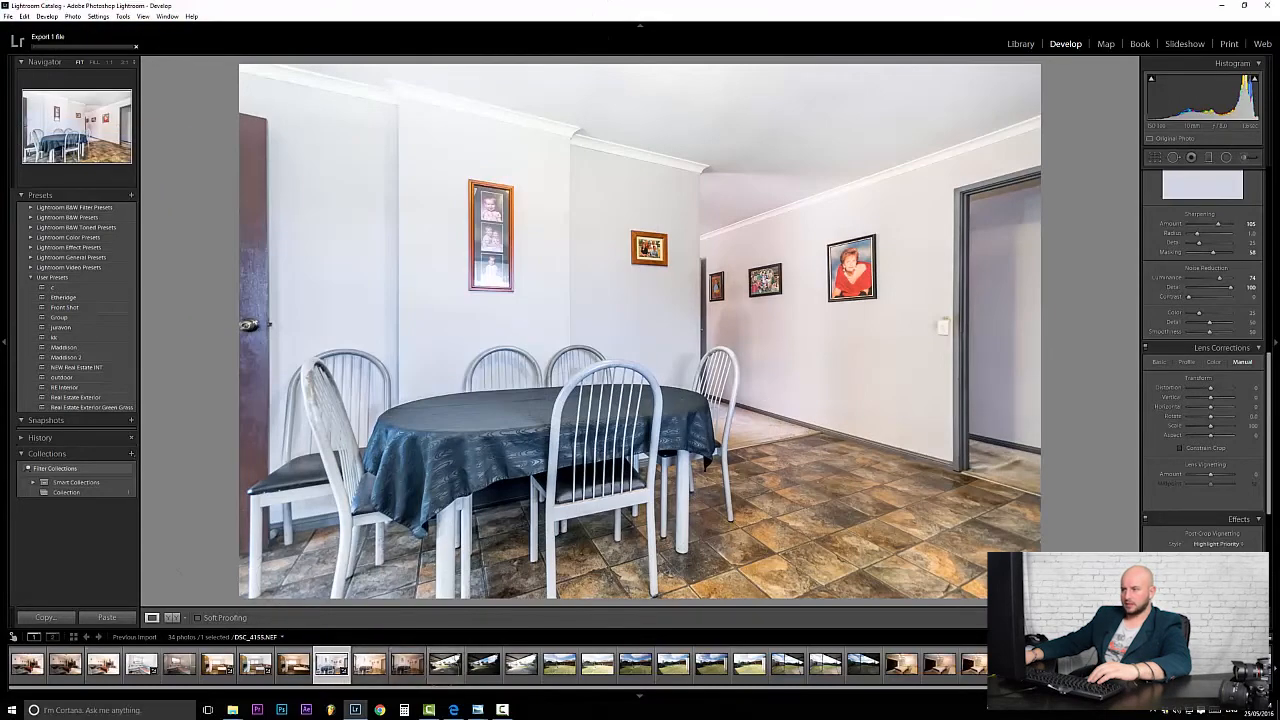
{"action": "left_click", "coordinate": [446, 668]}
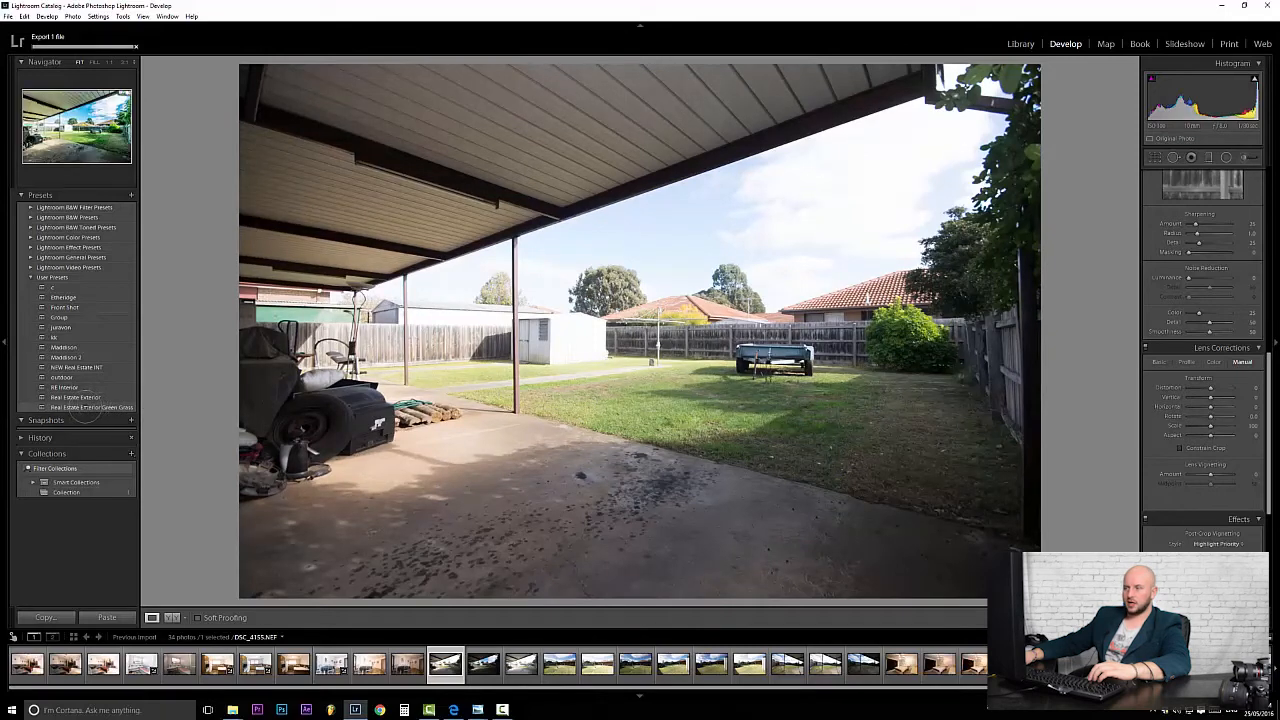
Apply the Real Estate Exterior Green Grass preset, then set Blacks to -81 and Whites to +26.
{"action": "left_click", "coordinate": [88, 407]}
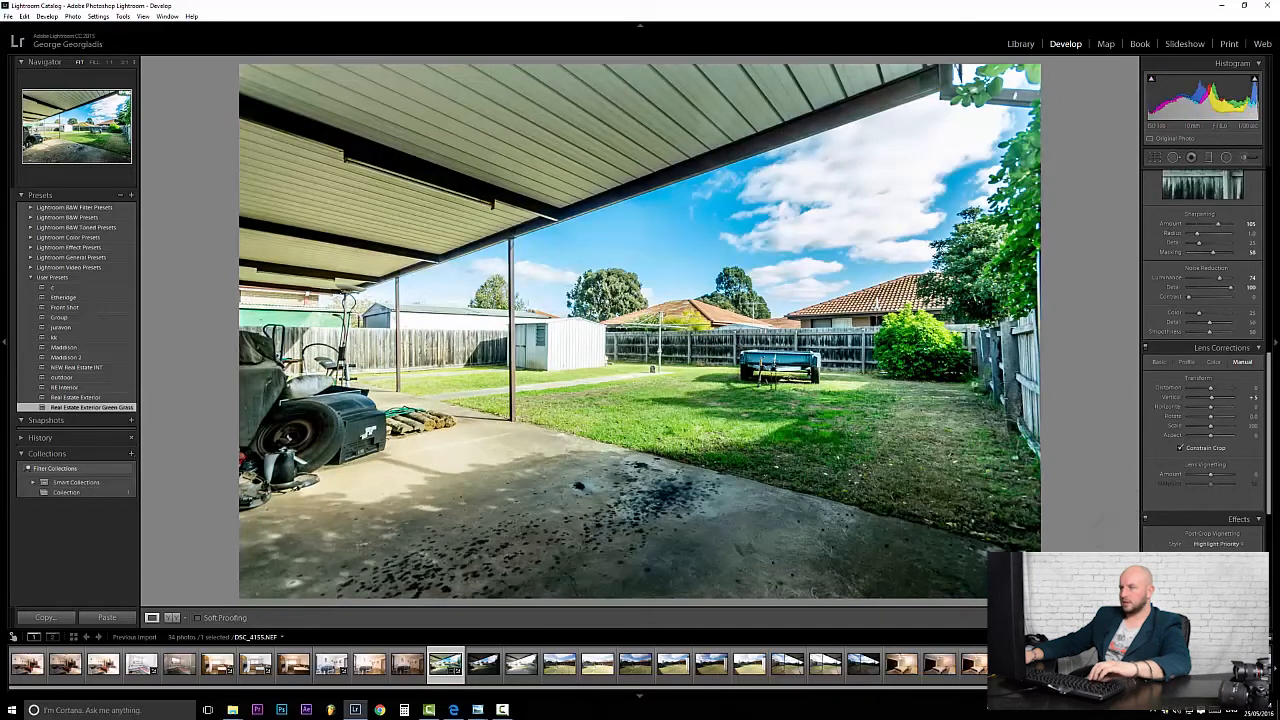
{"action": "left_click_drag", "start_coordinate": [1262, 500], "coordinate": [1268, 182]}
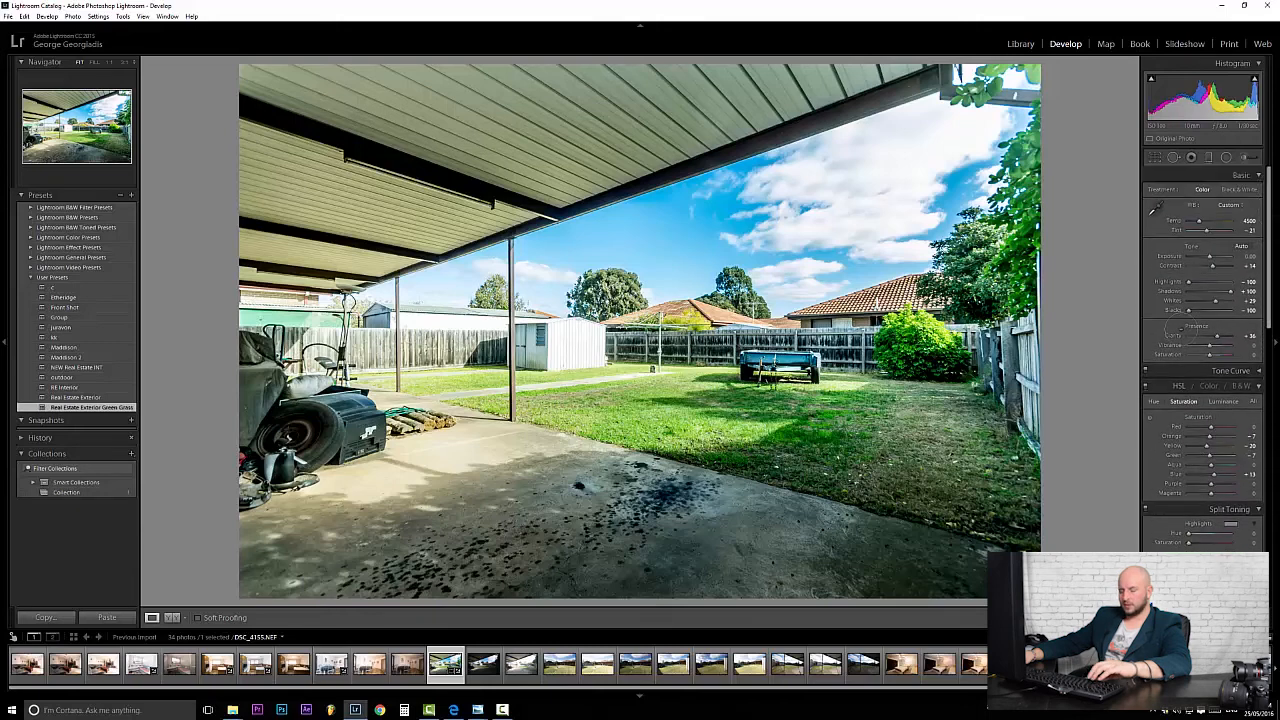
{"action": "left_click", "coordinate": [1188, 311], "text": "alt"}
{"action": "left_click_drag", "start_coordinate": [1188, 311], "coordinate": [1192, 311]}
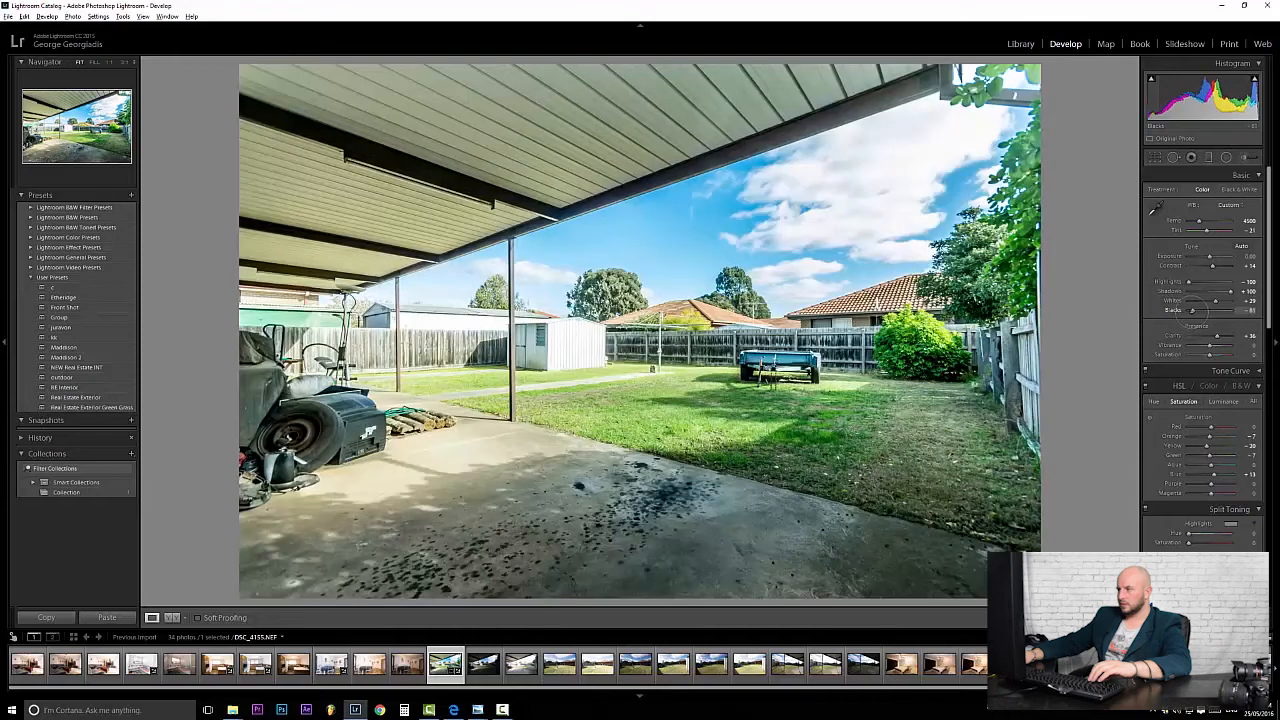
{"action": "left_click", "coordinate": [1215, 301], "text": "alt"}
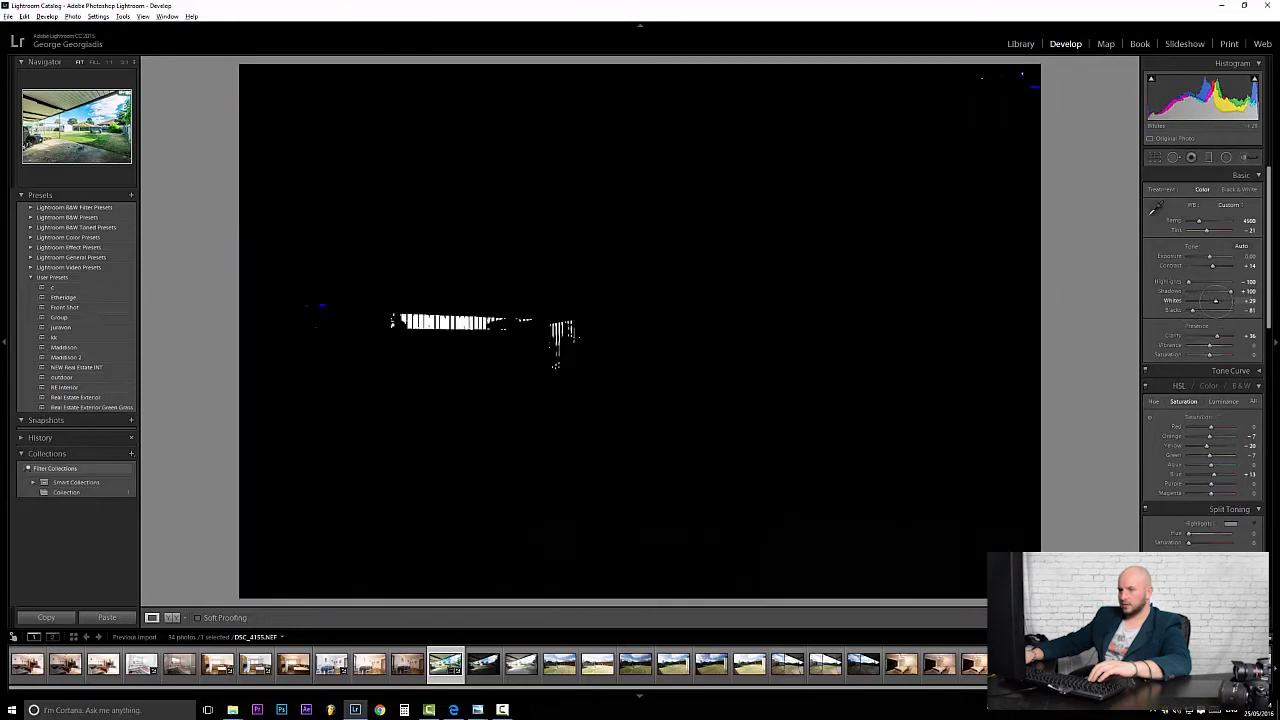
{"action": "left_click_drag", "start_coordinate": [1215, 301], "coordinate": [1215, 301]}
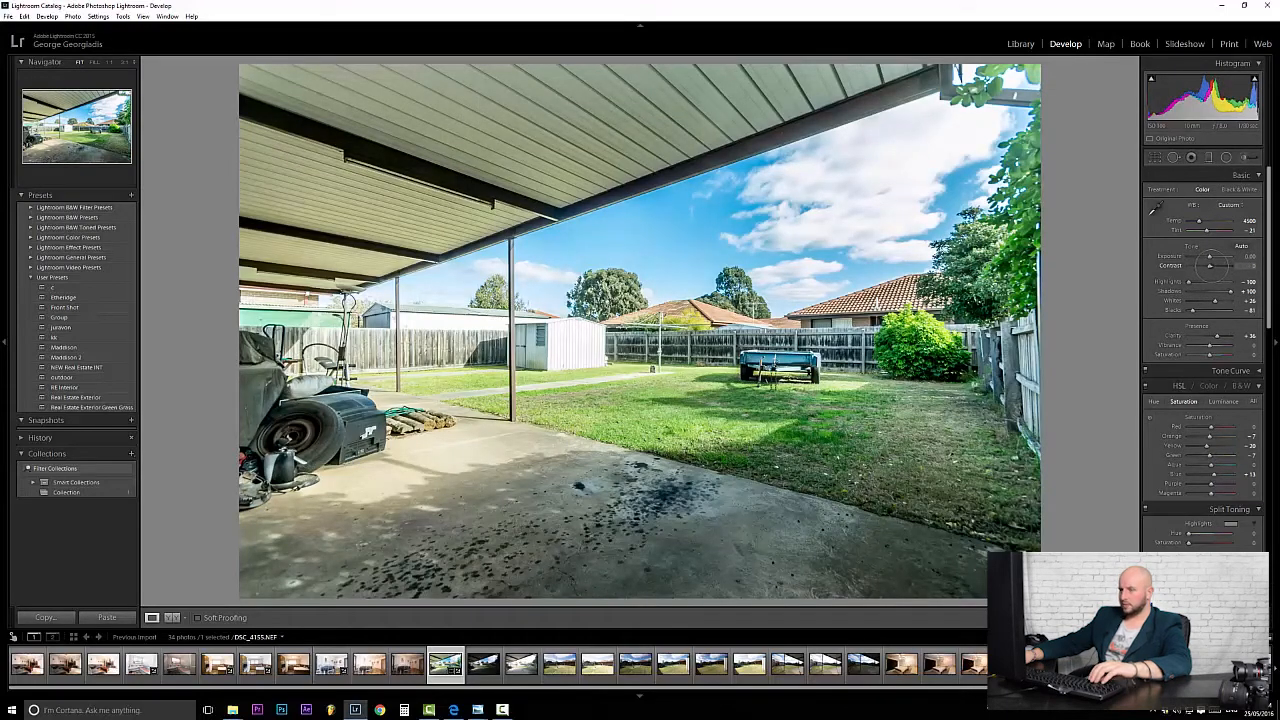
{"action": "left_click", "coordinate": [1154, 157]}
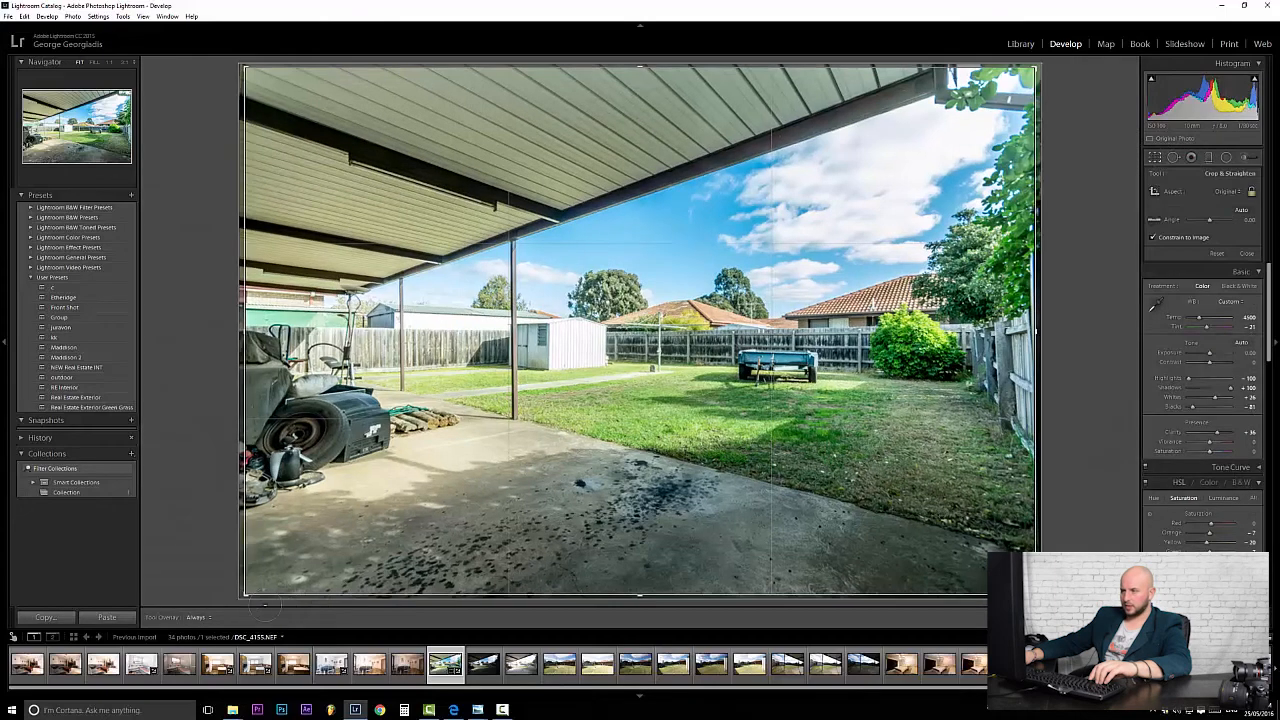
Drag the bottom-left crop corner in to trim the mower and dark floor, and commit.
{"action": "left_click_drag", "start_coordinate": [252, 590], "coordinate": [291, 577]}
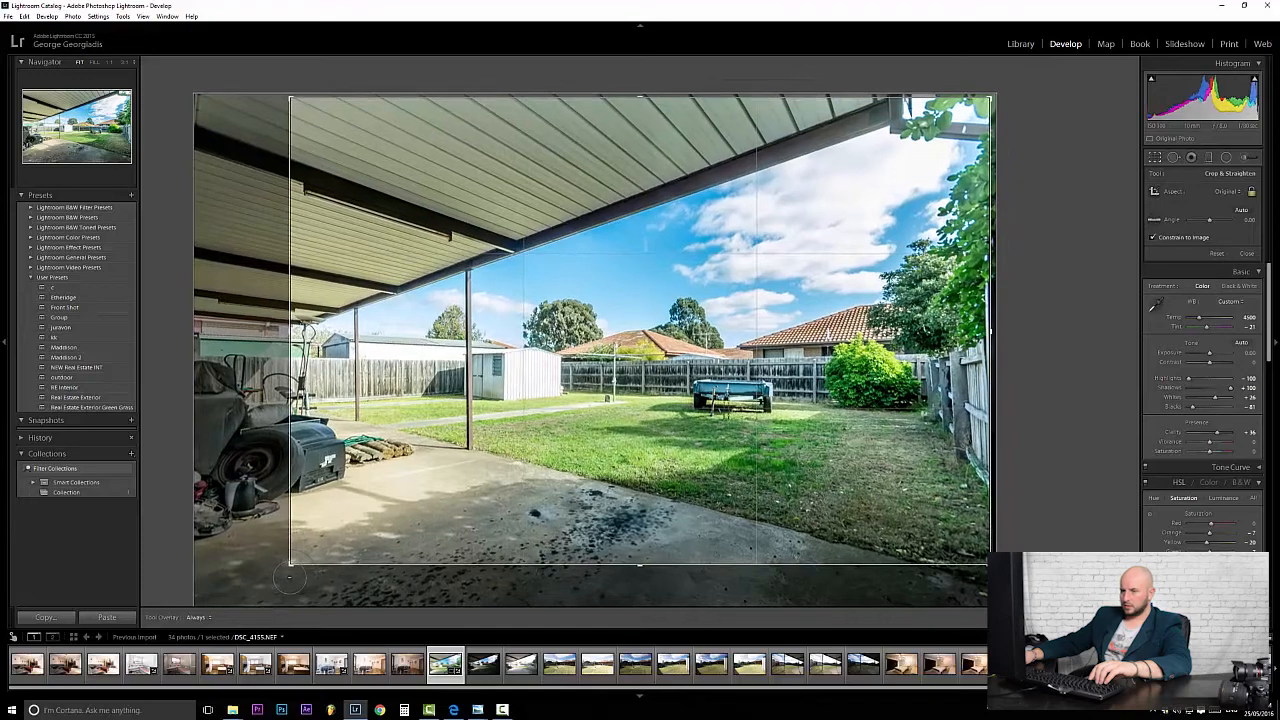
{"action": "key", "text": "Return"}
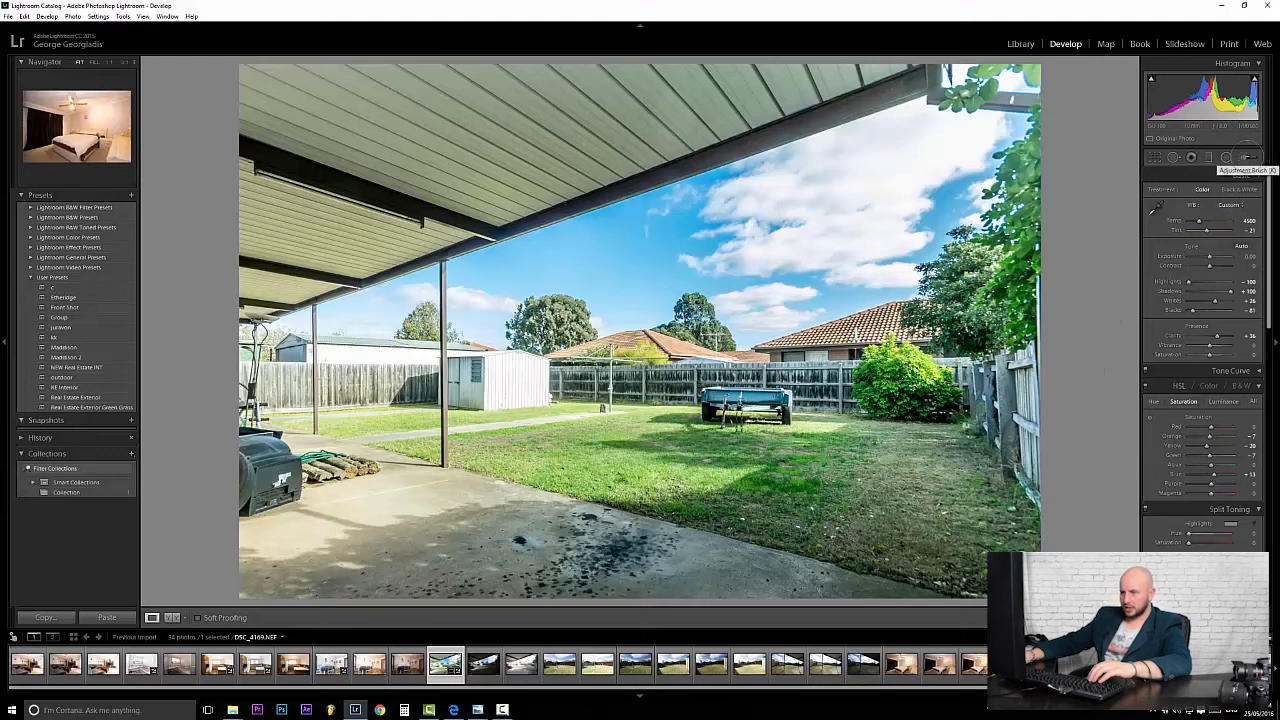
Paint -0.86 exposure over the white shed, left fence and house, and patio edge.
{"action": "left_click", "coordinate": [1246, 157]}
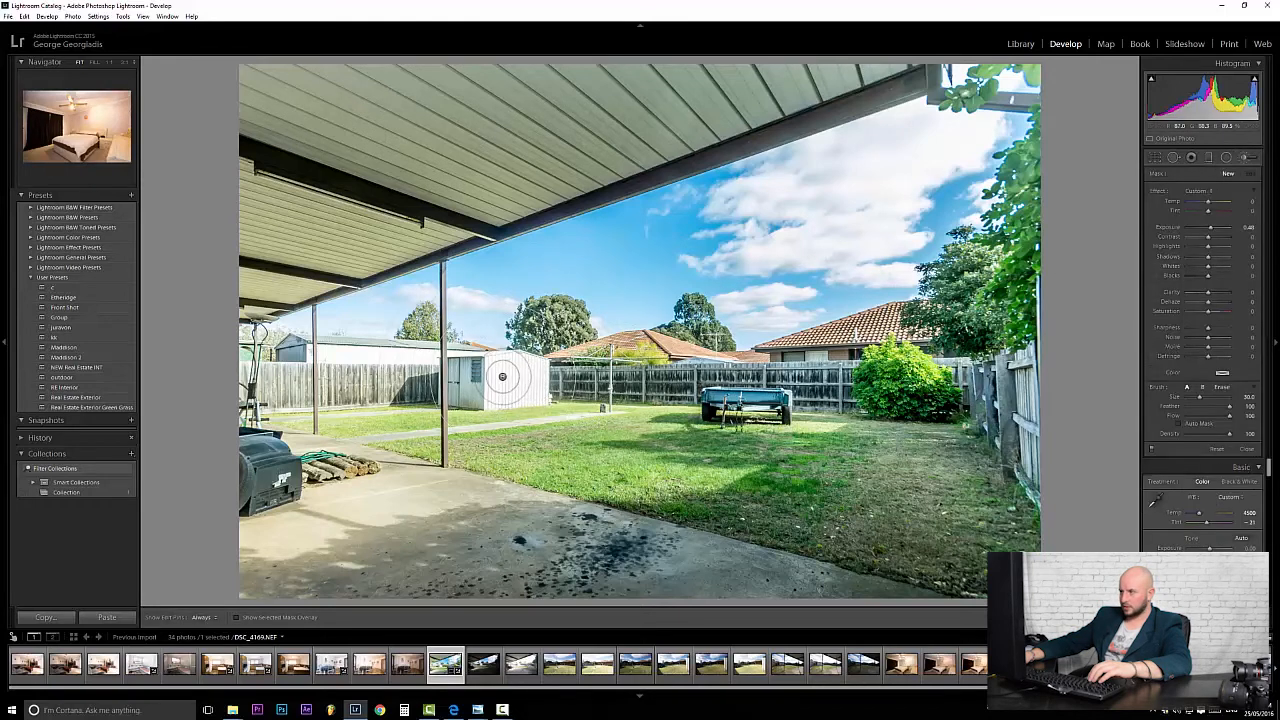
{"action": "left_click", "coordinate": [502, 376]}
{"action": "left_click_drag", "start_coordinate": [1209, 227], "coordinate": [1203, 227]}
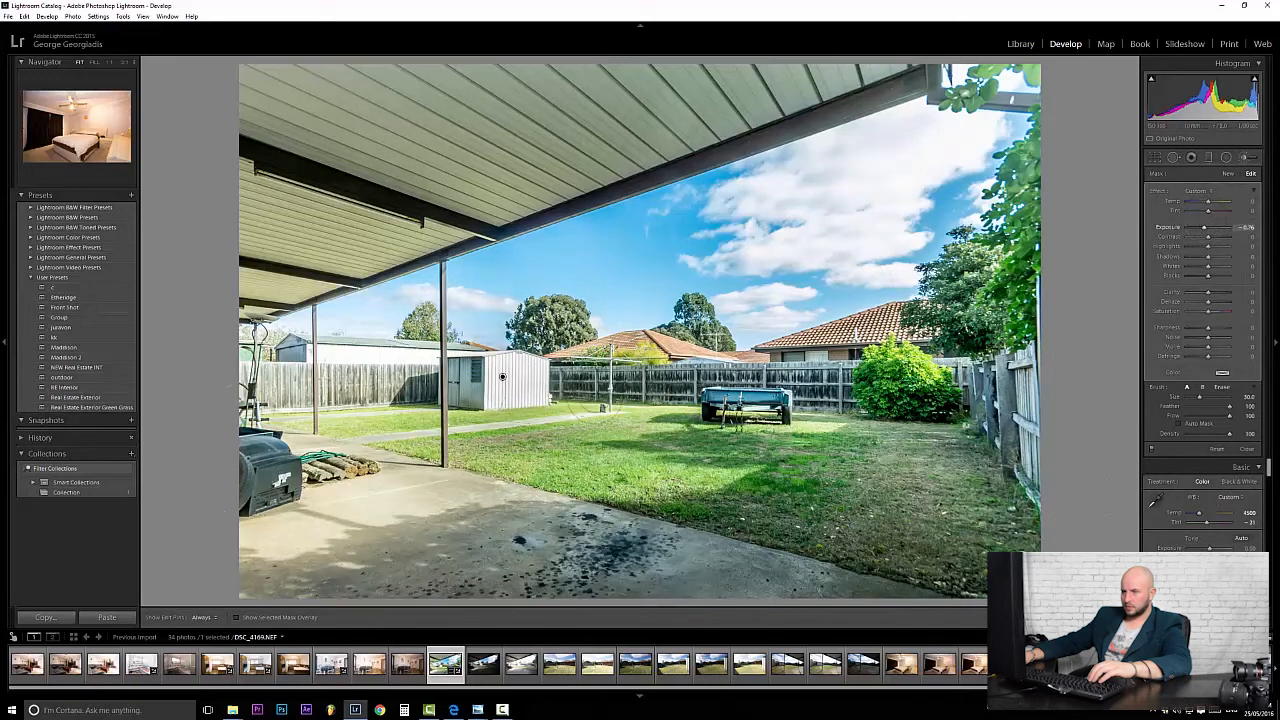
{"action": "mouse_move", "coordinate": [310, 345]}
{"action": "left_mouse_down"}
{"action": "mouse_move", "coordinate": [352, 344]}
{"action": "mouse_move", "coordinate": [286, 421]}
{"action": "mouse_move", "coordinate": [247, 370]}
{"action": "mouse_move", "coordinate": [276, 440]}
{"action": "left_mouse_up"}
{"action": "mouse_move", "coordinate": [364, 490]}
{"action": "left_mouse_down"}
{"action": "mouse_move", "coordinate": [357, 498]}
{"action": "mouse_move", "coordinate": [376, 487]}
{"action": "left_mouse_up"}
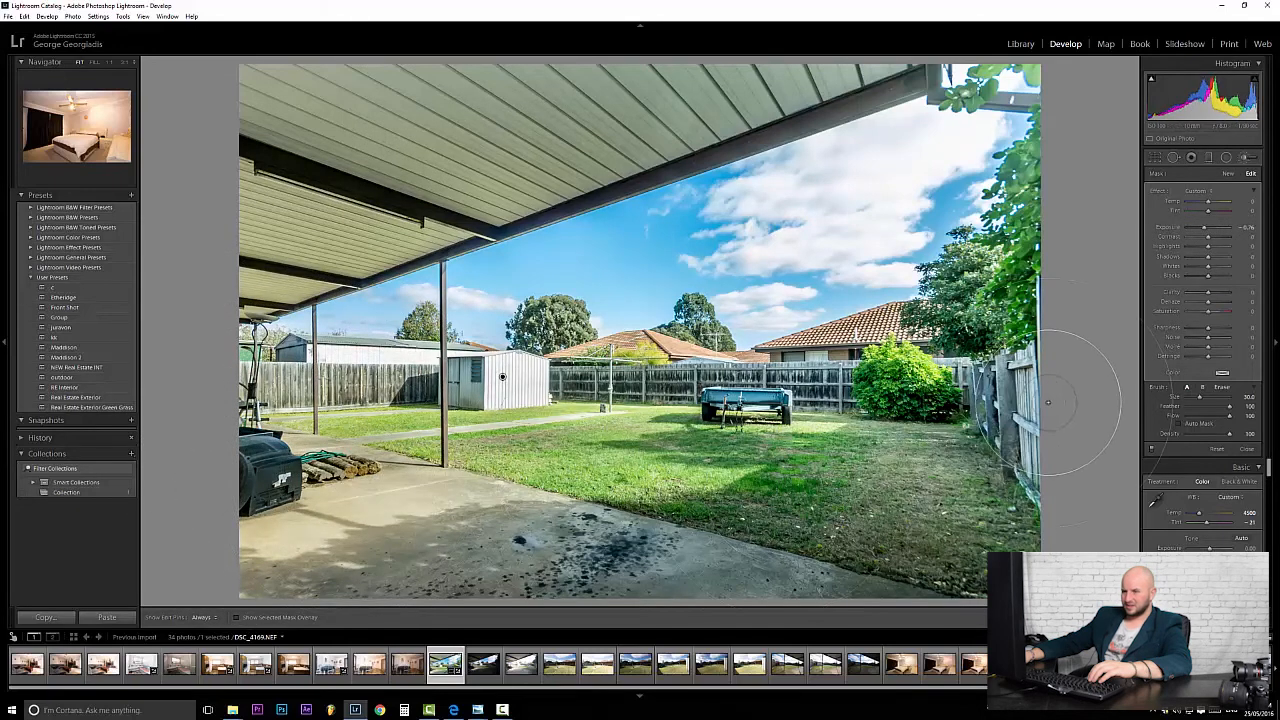
{"action": "key", "text": "bracketleft"}
{"action": "key", "text": "bracketleft"}
{"action": "key", "text": "bracketleft"}
{"action": "key", "text": "bracketleft"}
{"action": "key", "text": "bracketleft"}
{"action": "key", "text": "bracketleft"}
{"action": "key", "text": "bracketleft"}
{"action": "key", "text": "bracketleft"}
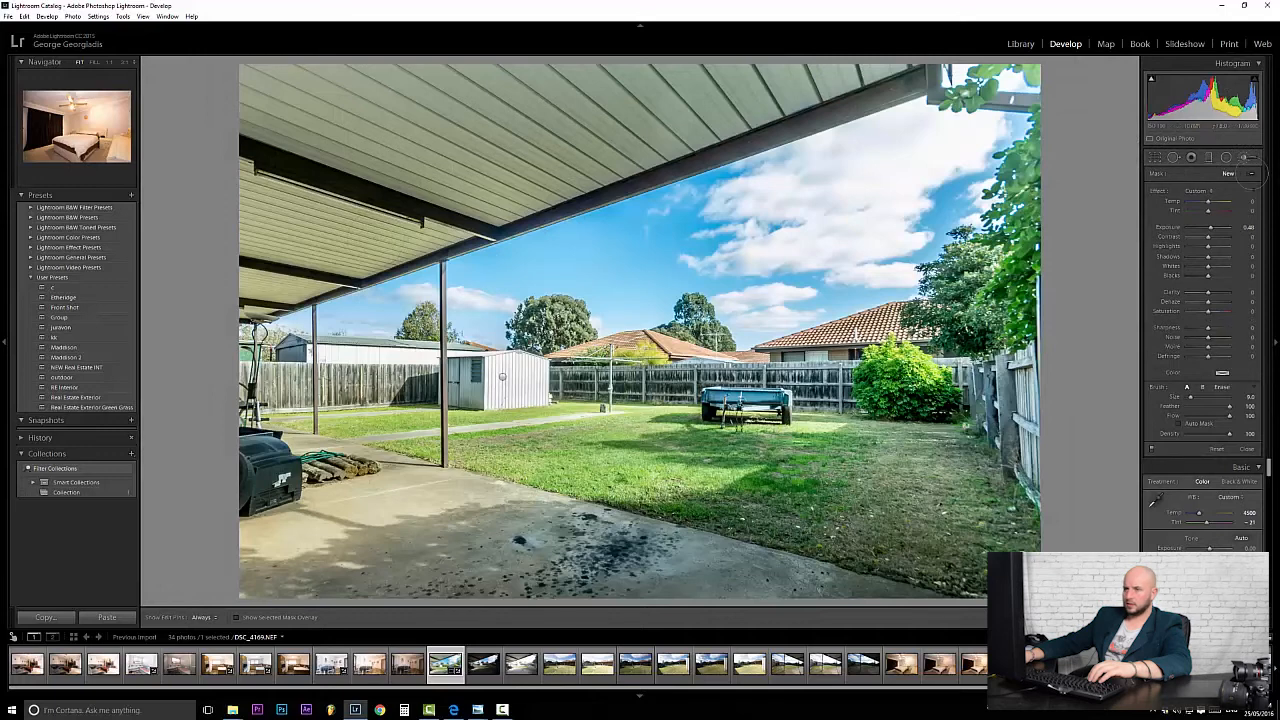
{"action": "left_click", "coordinate": [1246, 158]}
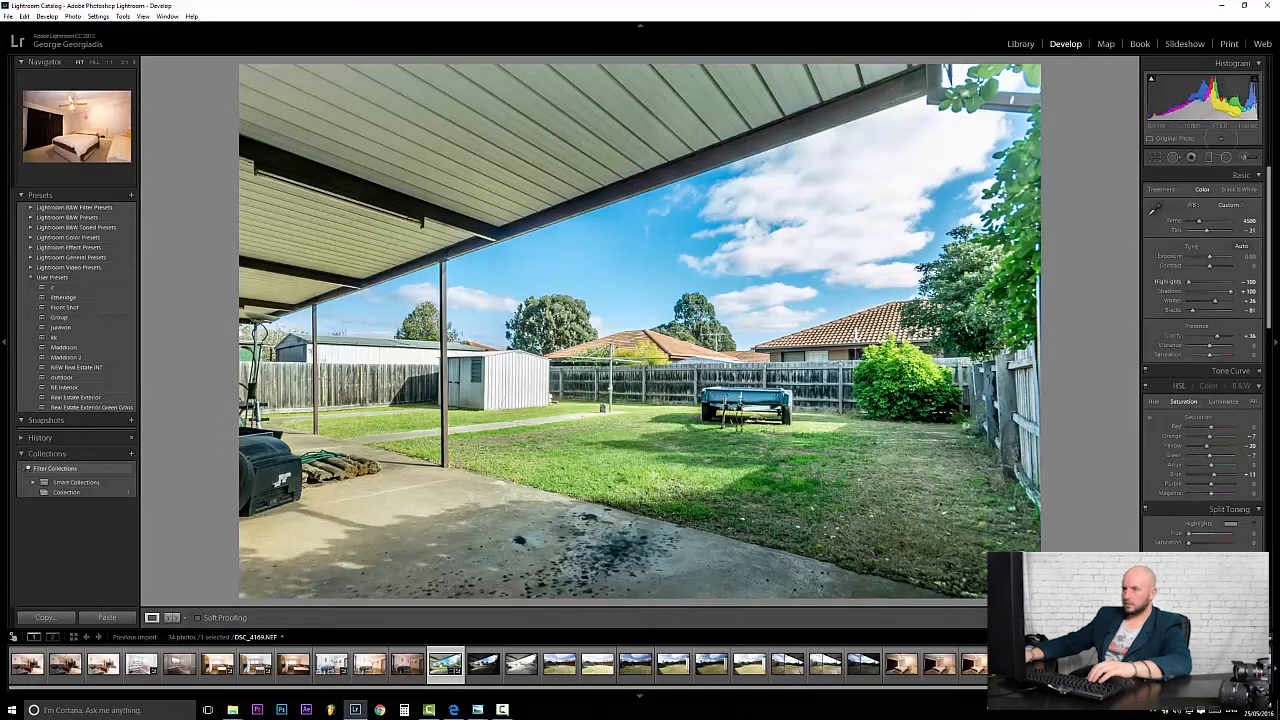
Paint a new +0.48 exposure mask over the patio ceiling and close the brush.
{"action": "left_click", "coordinate": [1245, 157]}
{"action": "scroll", "coordinate": [412, 105], "scroll_direction": "up", "scroll_amount": 10}
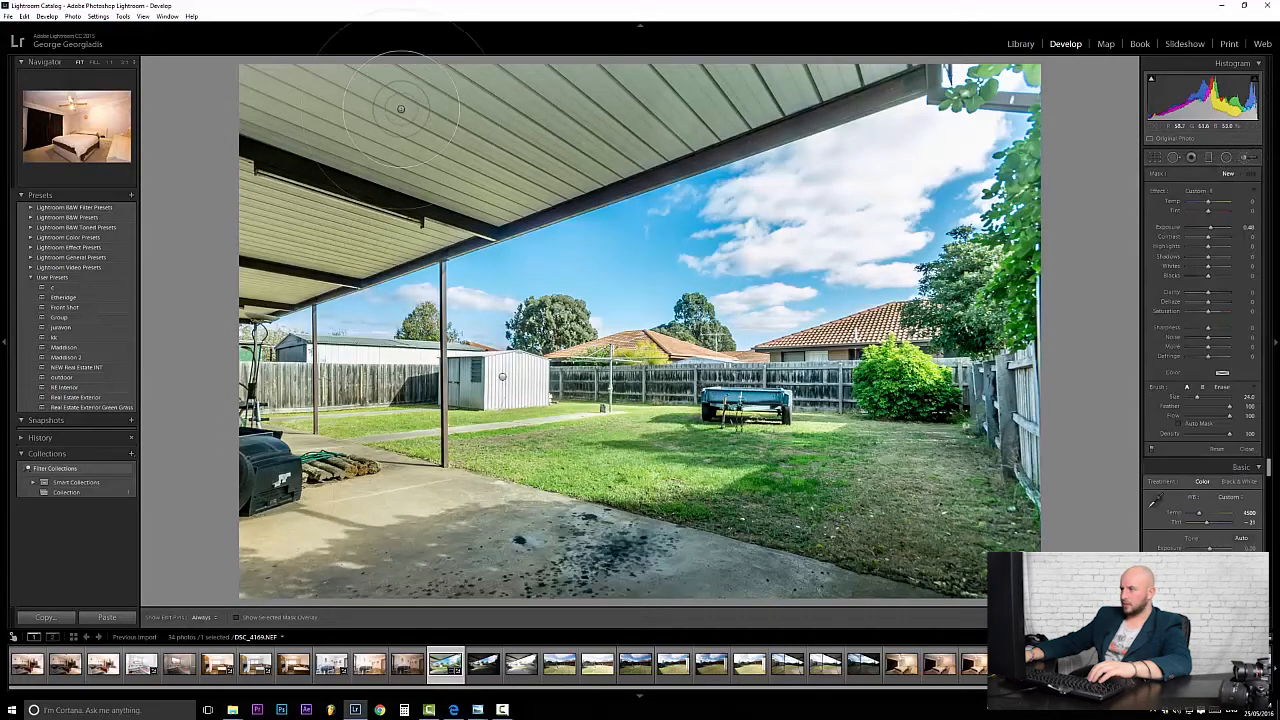
{"action": "scroll", "coordinate": [350, 144], "scroll_direction": "up", "scroll_amount": 4}
{"action": "mouse_move", "coordinate": [347, 146]}
{"action": "left_mouse_down"}
{"action": "mouse_move", "coordinate": [226, 264]}
{"action": "mouse_move", "coordinate": [708, 45]}
{"action": "mouse_move", "coordinate": [870, 16]}
{"action": "left_mouse_up"}
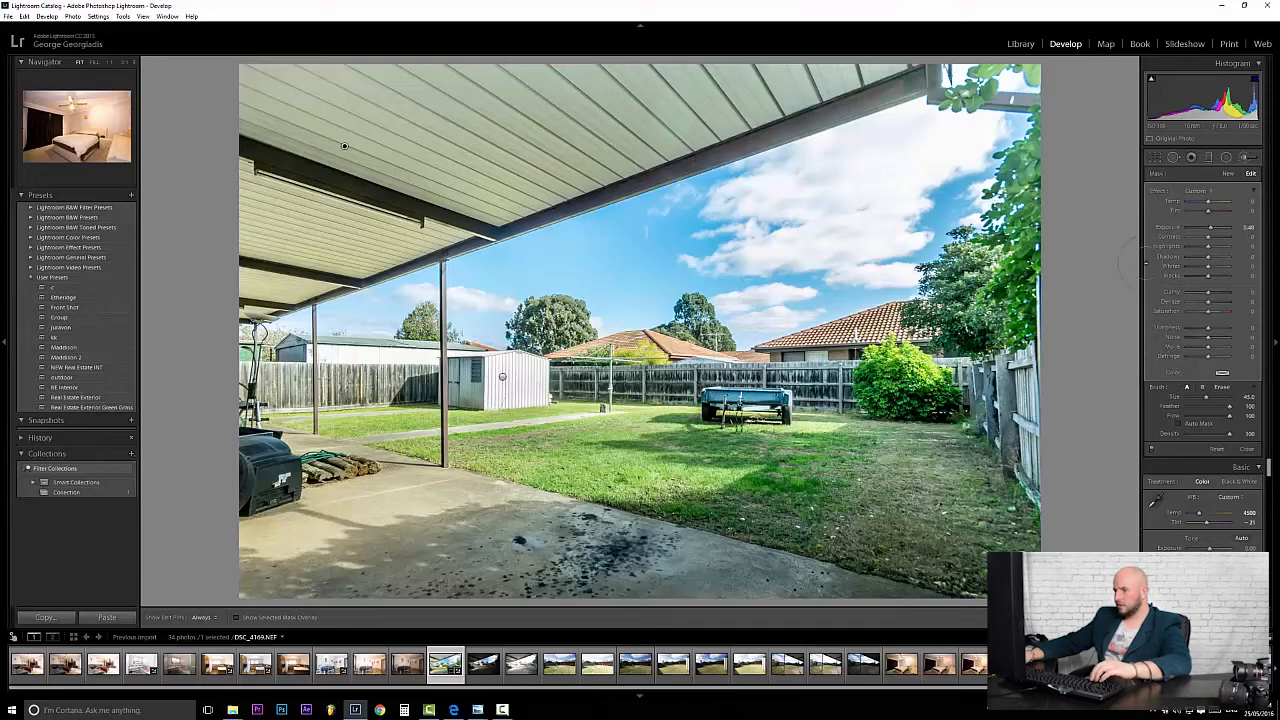
{"action": "key", "text": "k"}
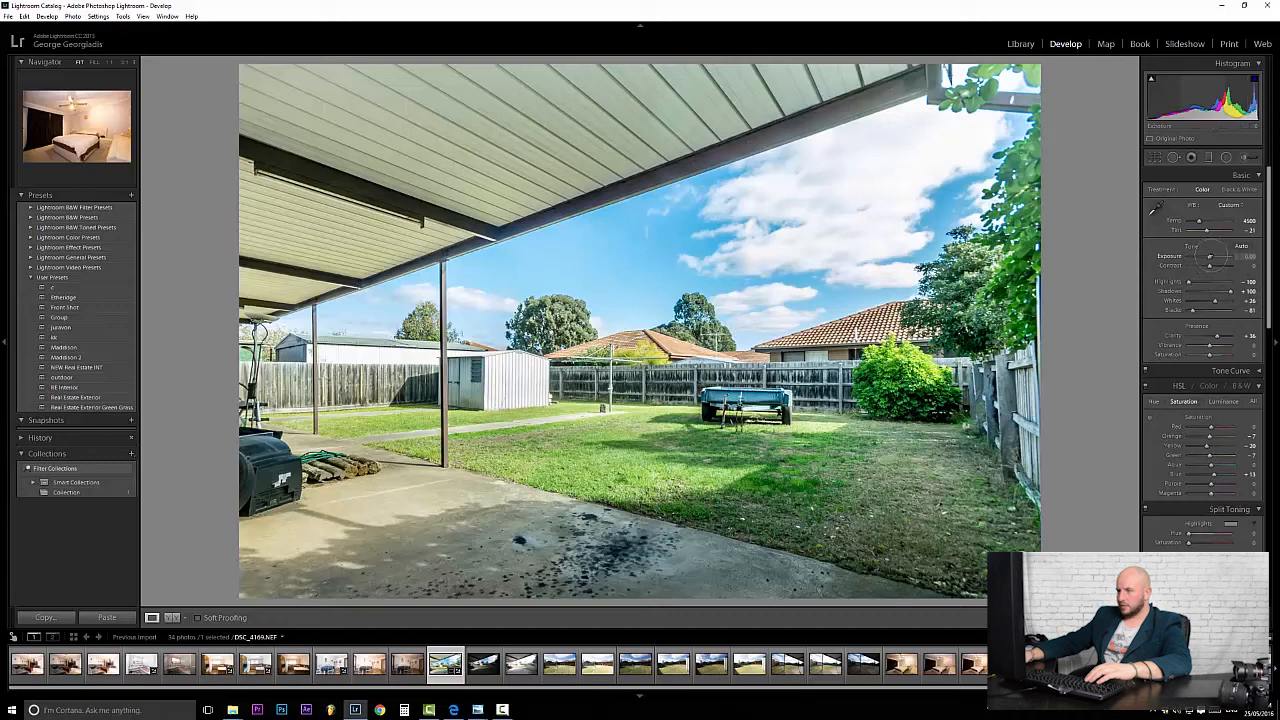
Lower Exposure to -0.24 and raise Whites to +36 while checking highlight and shadow clipping.
{"action": "left_click_drag", "start_coordinate": [1210, 256], "coordinate": [1209, 257]}
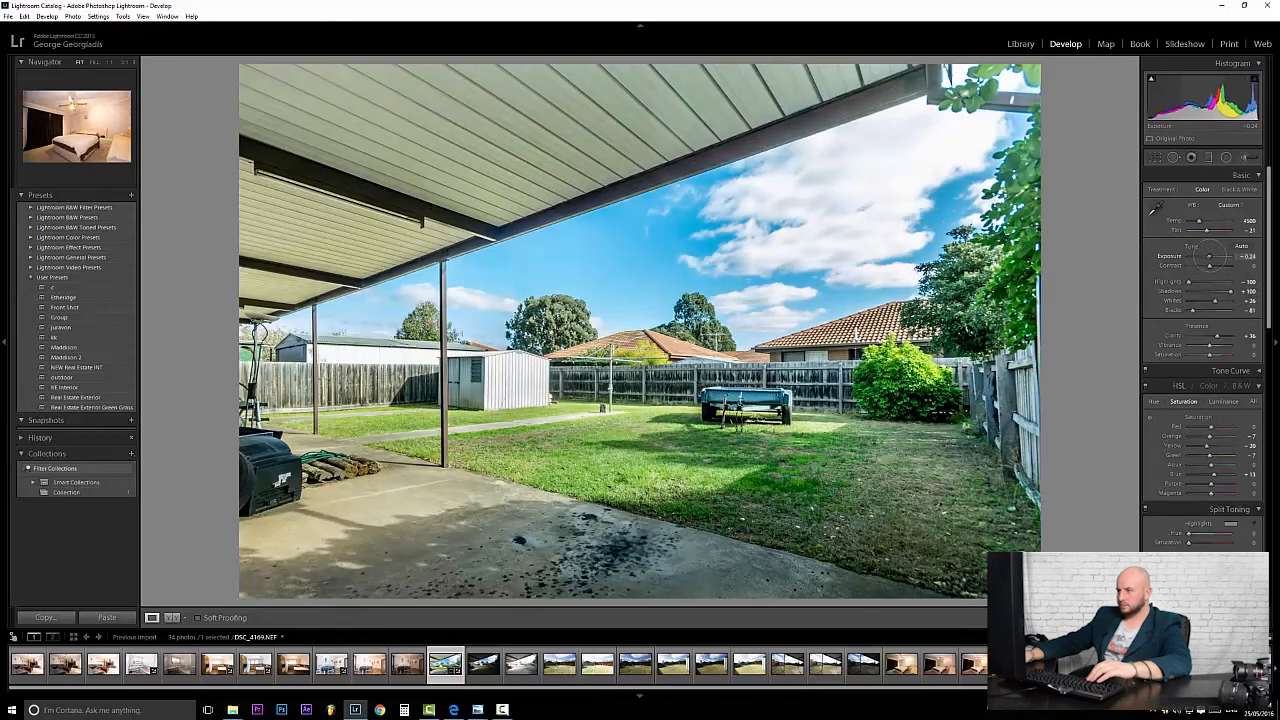
{"action": "left_click", "coordinate": [1214, 300], "text": "alt"}
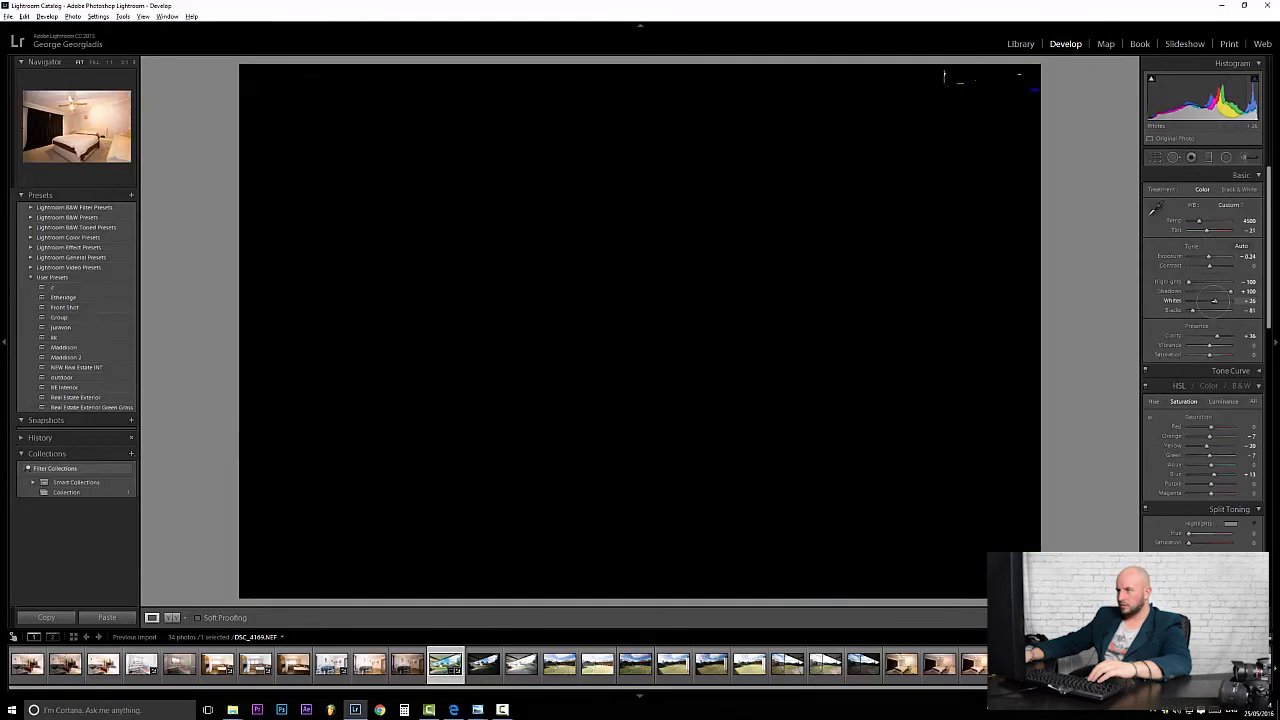
{"action": "left_click_drag", "start_coordinate": [1214, 300], "coordinate": [1217, 300]}
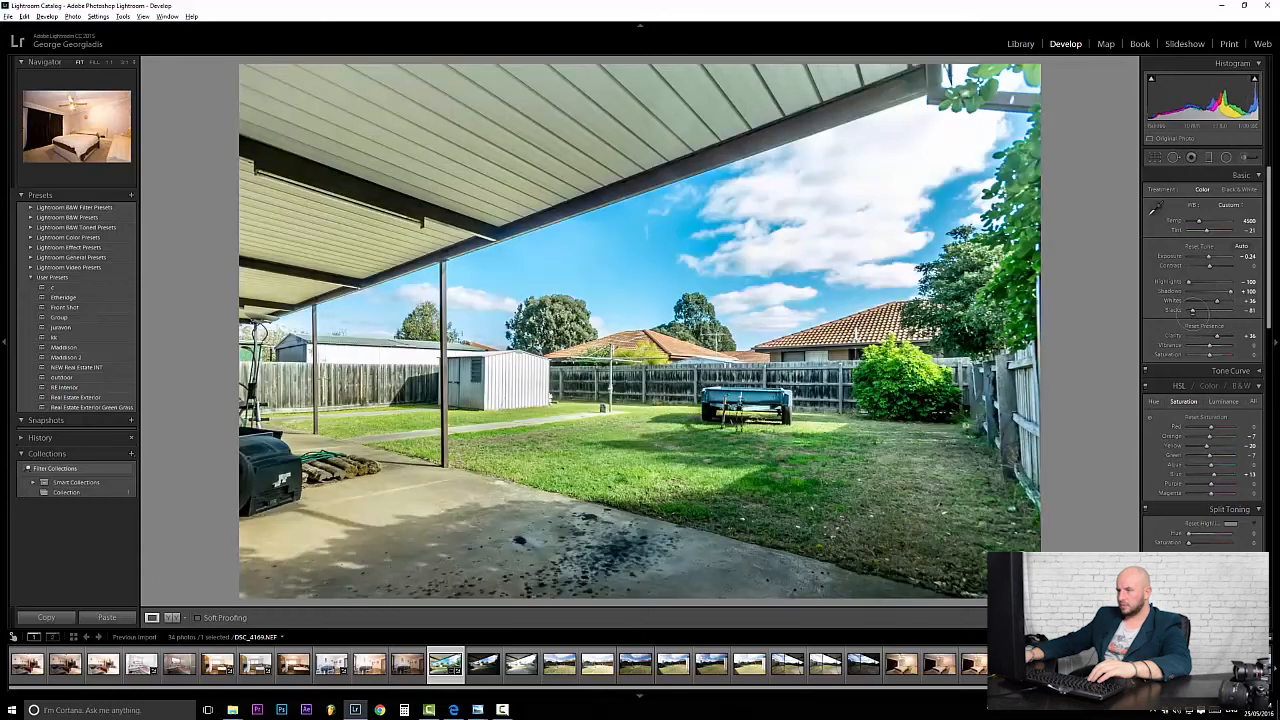
{"action": "left_click", "coordinate": [1192, 311], "text": "alt"}
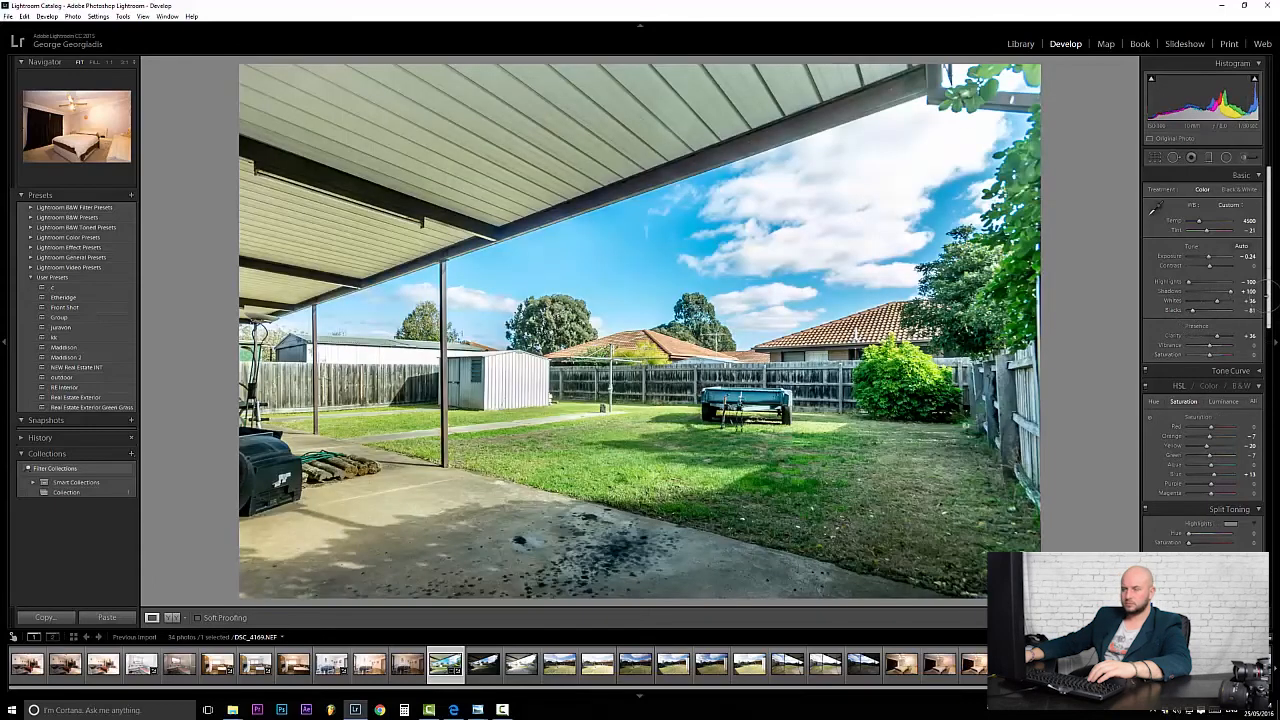
Adjust manual Transform Vertical in Lens Corrections until the posts and fence stand upright.
{"action": "scroll", "coordinate": [1261, 320], "scroll_direction": "down", "scroll_amount": 2}
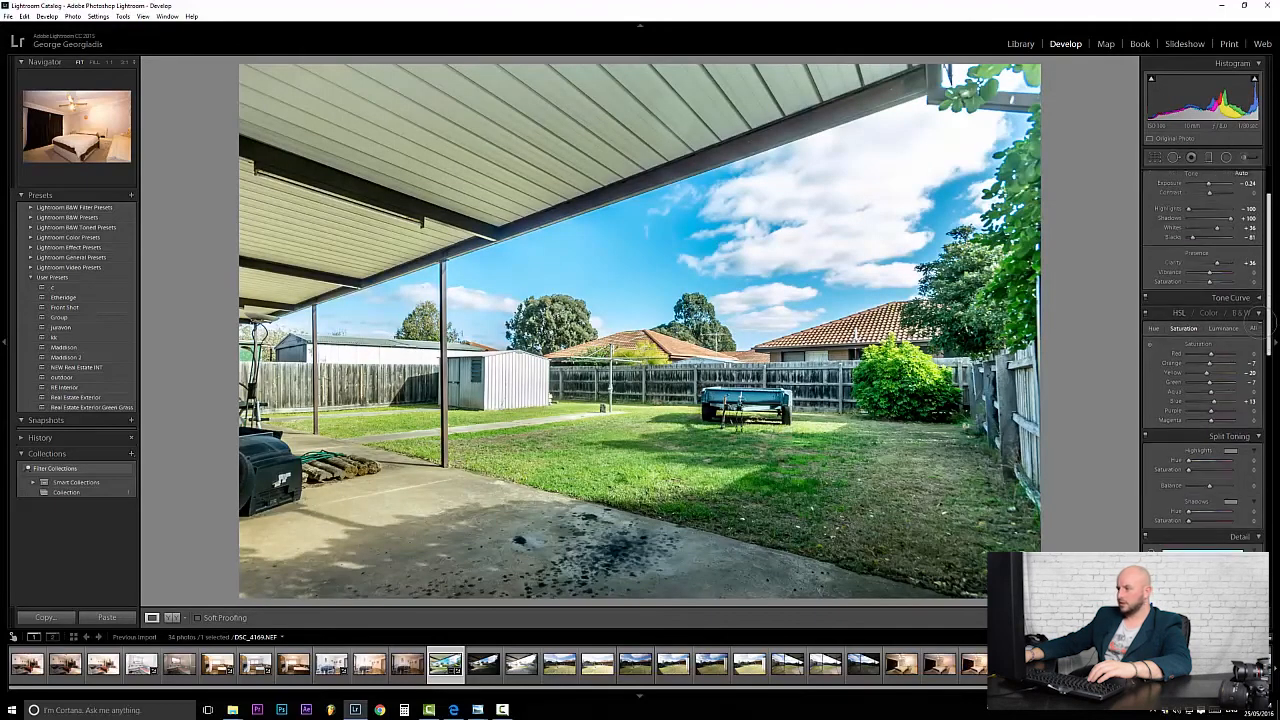
{"action": "scroll", "coordinate": [1258, 318], "scroll_direction": "down", "scroll_amount": 8}
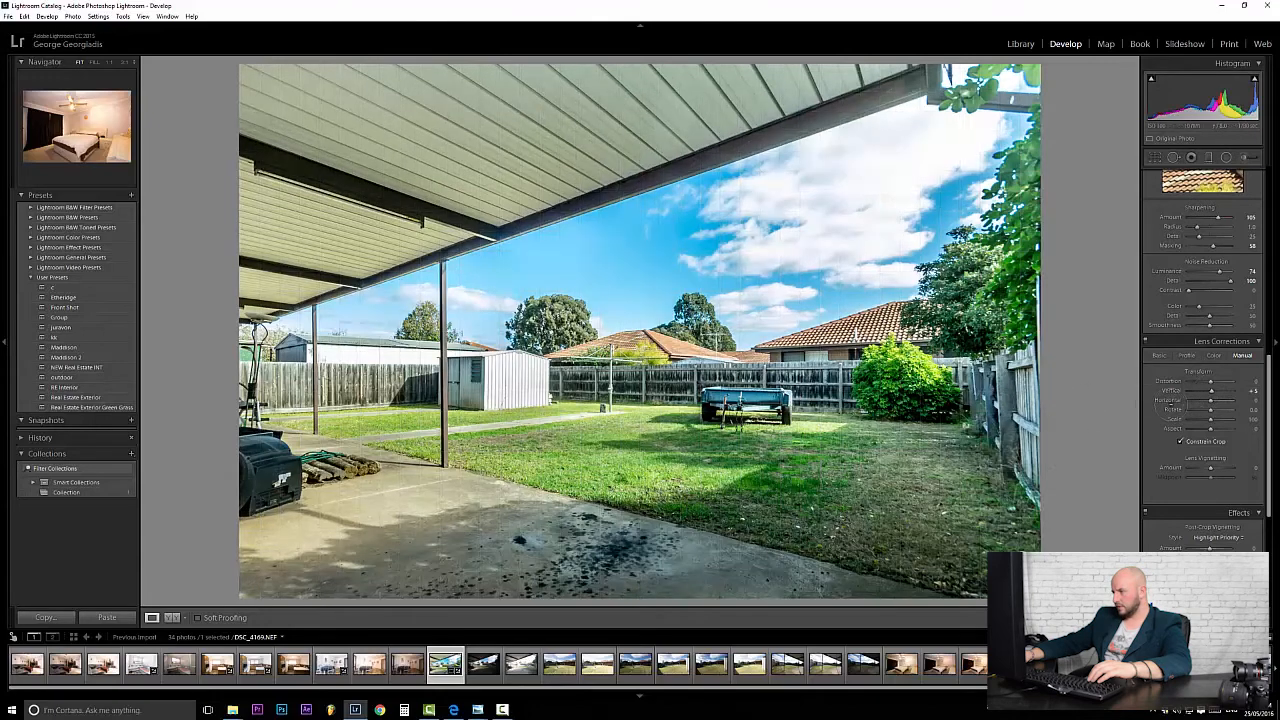
{"action": "mouse_move", "coordinate": [1212, 390]}
{"action": "left_mouse_down"}
{"action": "mouse_move", "coordinate": [1212, 410]}
{"action": "mouse_move", "coordinate": [1211, 391]}
{"action": "left_mouse_up"}
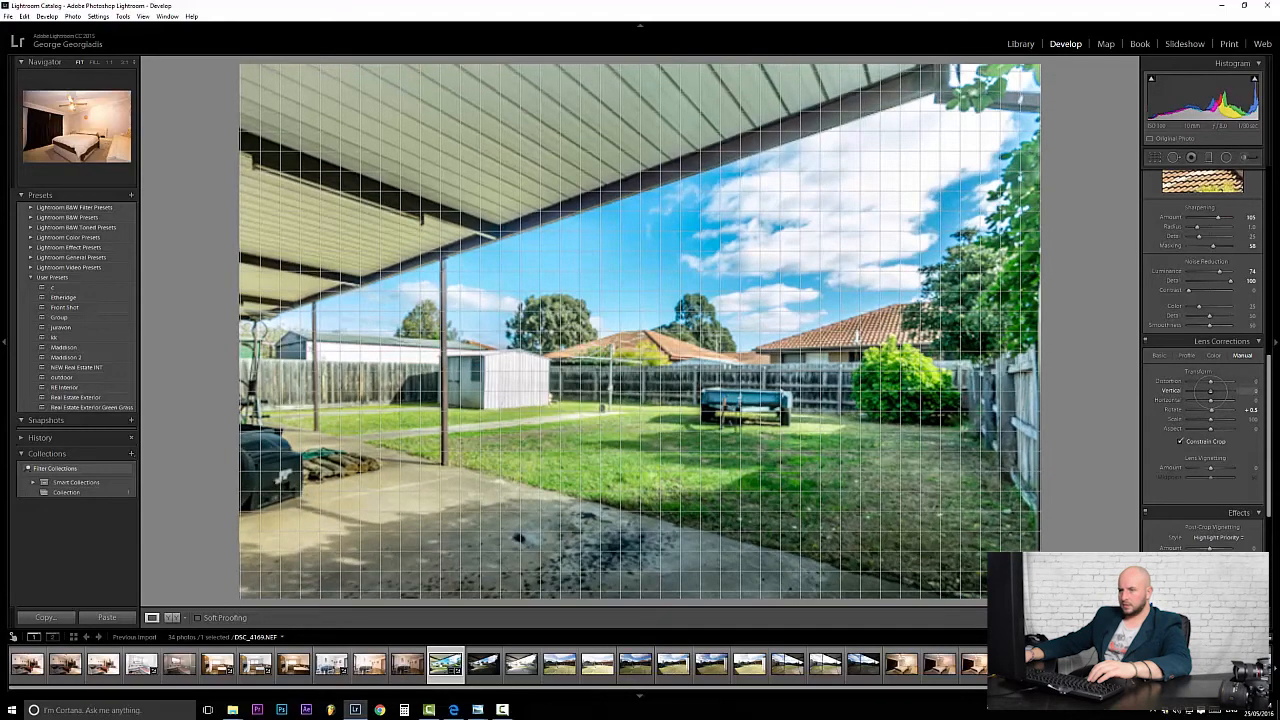
{"action": "left_click_drag", "start_coordinate": [1211, 391], "coordinate": [1212, 391]}
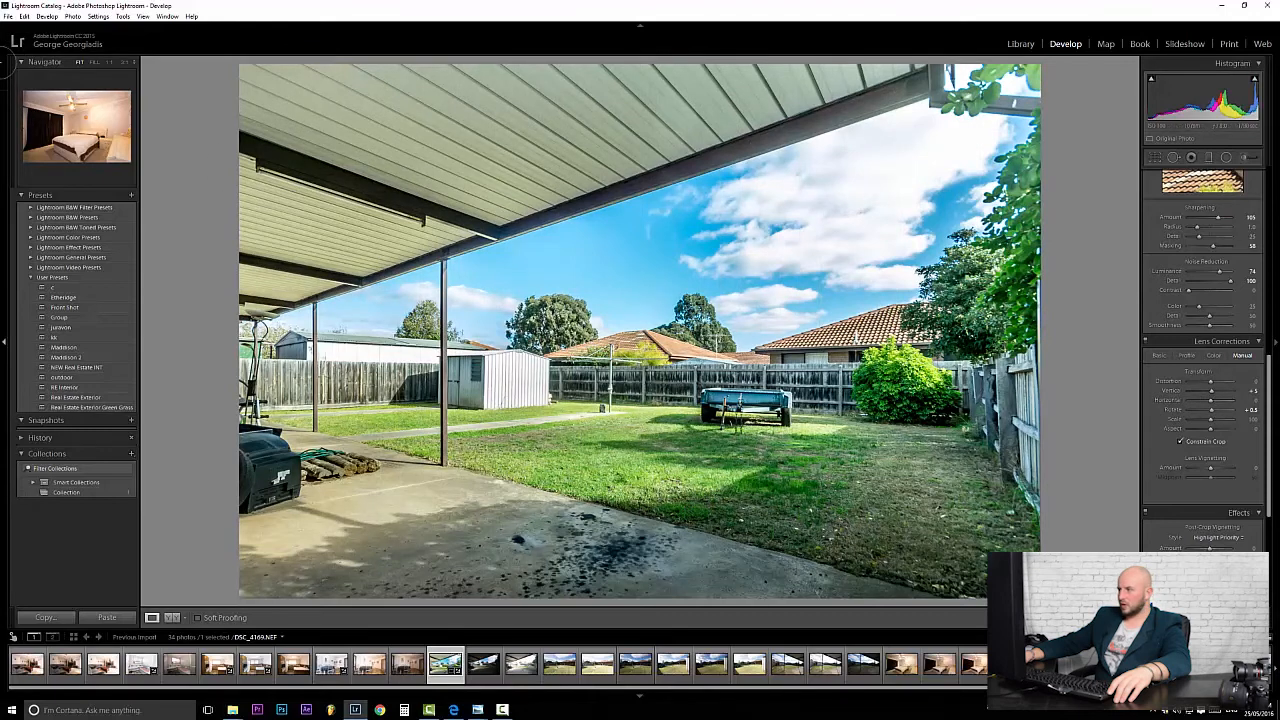
{"action": "left_click_drag", "start_coordinate": [1268, 388], "coordinate": [1268, 172]}
Set white balance from a neutral spot, warm Temp to 5214, and lift Green saturation.
{"action": "left_click", "coordinate": [1155, 205]}
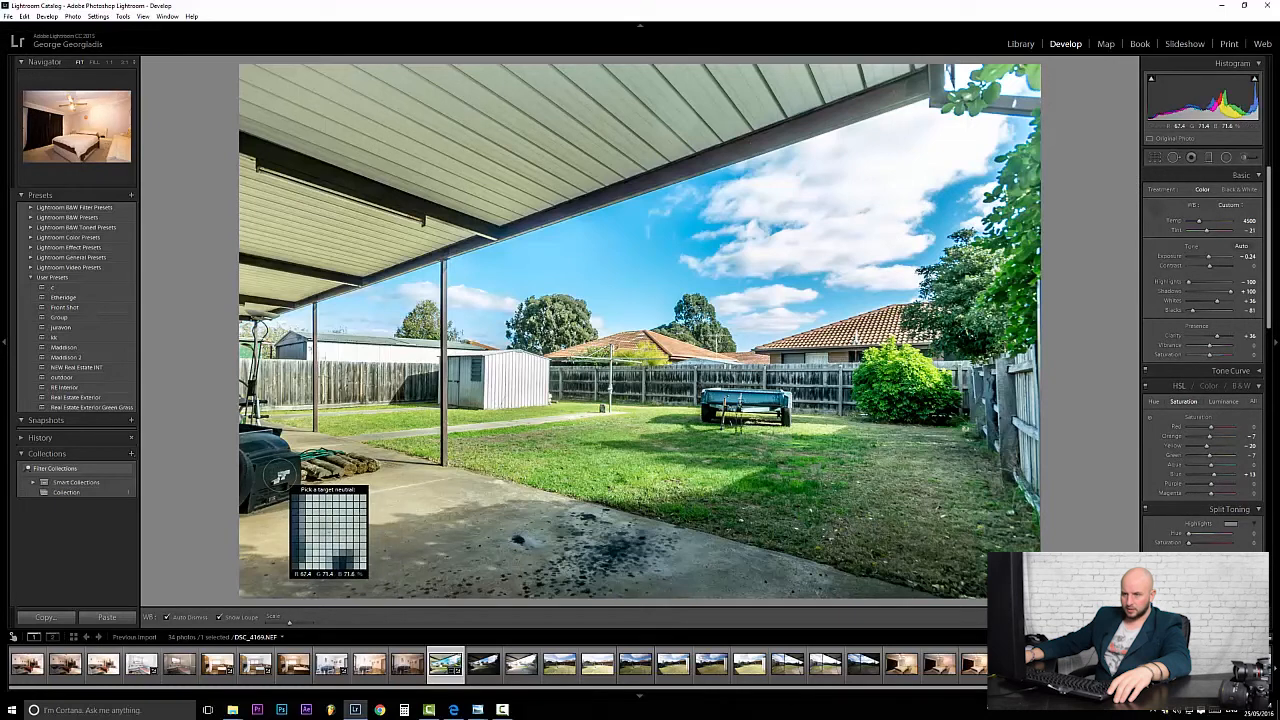
{"action": "left_click", "coordinate": [280, 476]}
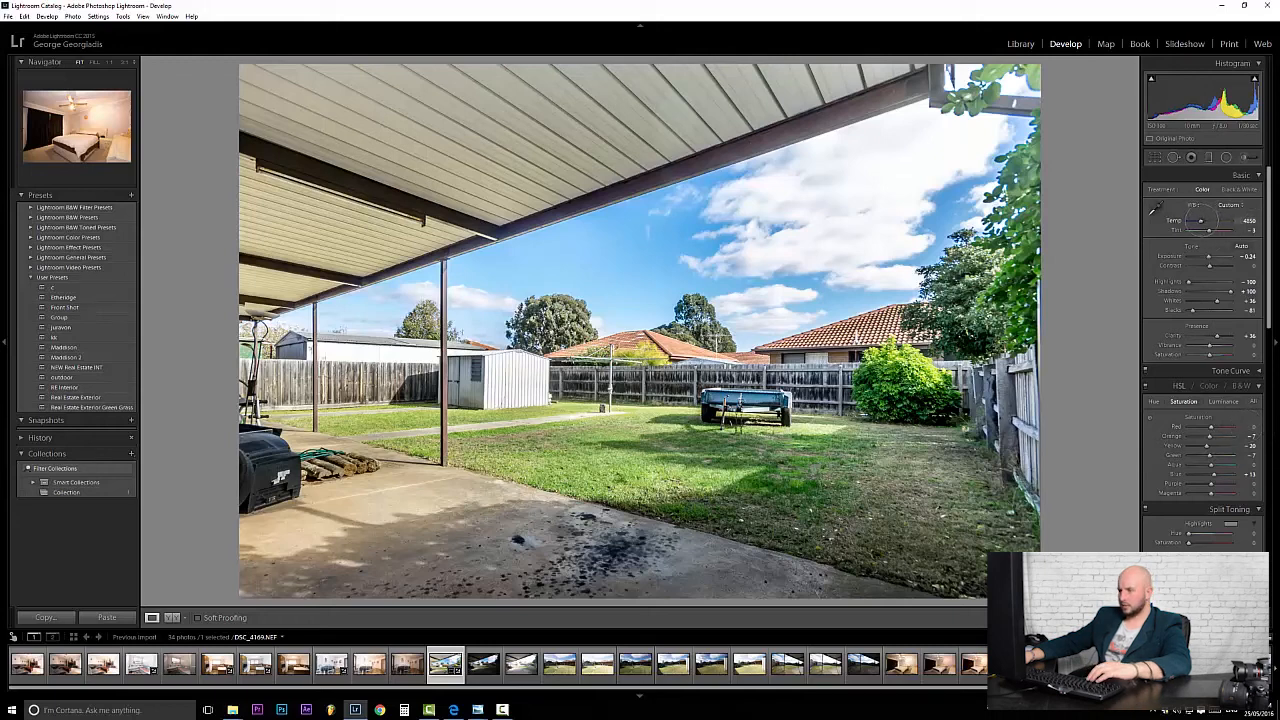
{"action": "left_click_drag", "start_coordinate": [1200, 221], "coordinate": [1203, 221]}
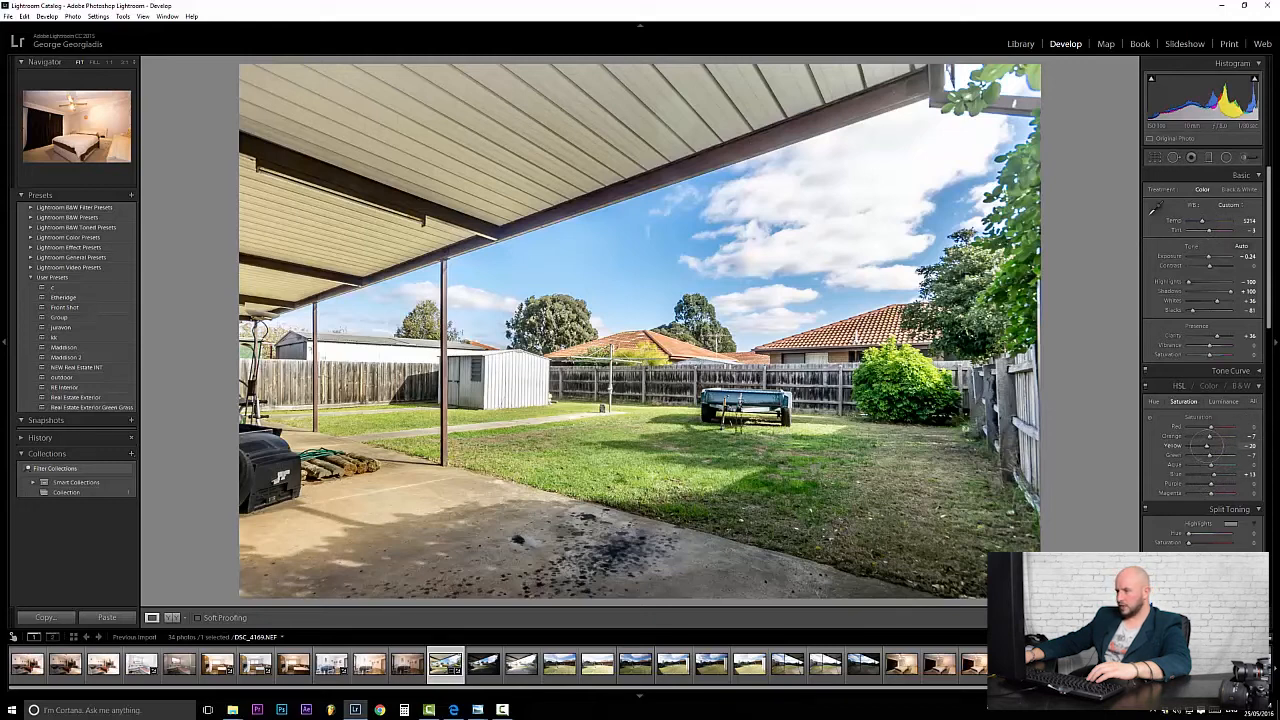
{"action": "left_click", "coordinate": [1227, 455]}
Ease Green saturation to +33 and darken the lawn's yellows and greens with targeted Luminance.
{"action": "left_click_drag", "start_coordinate": [1221, 456], "coordinate": [1219, 456]}
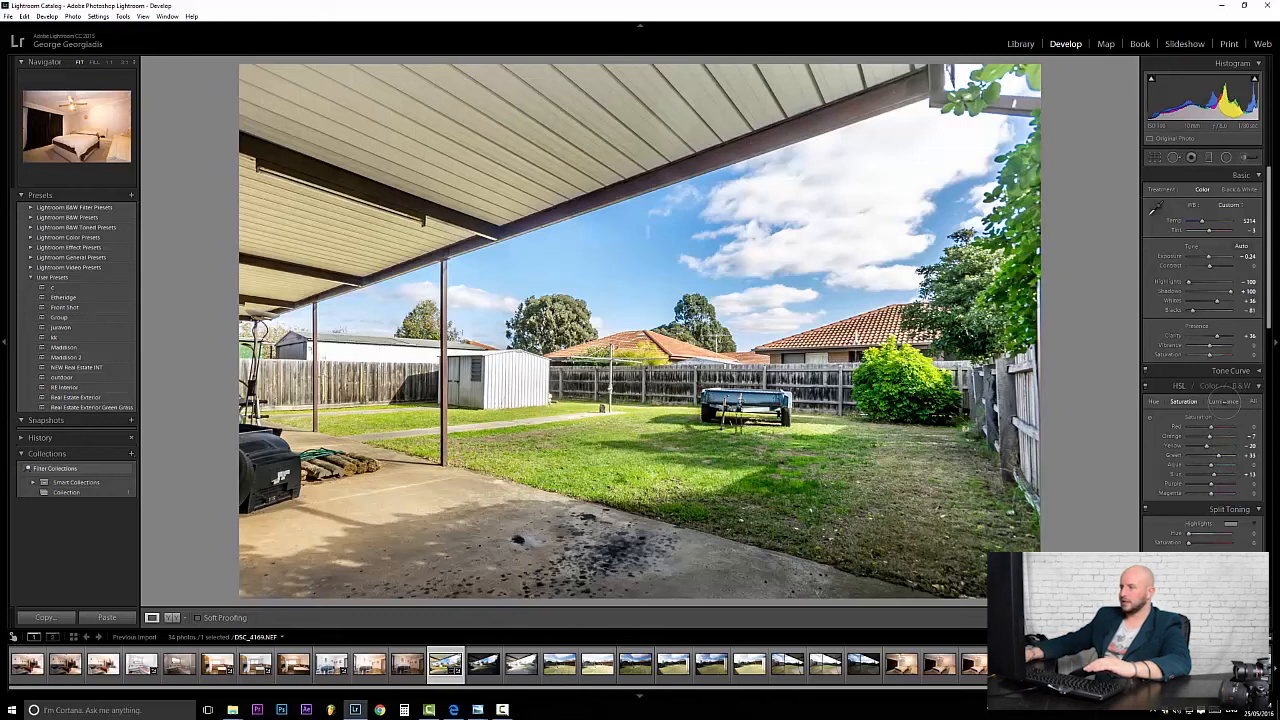
{"action": "left_click", "coordinate": [1223, 401]}
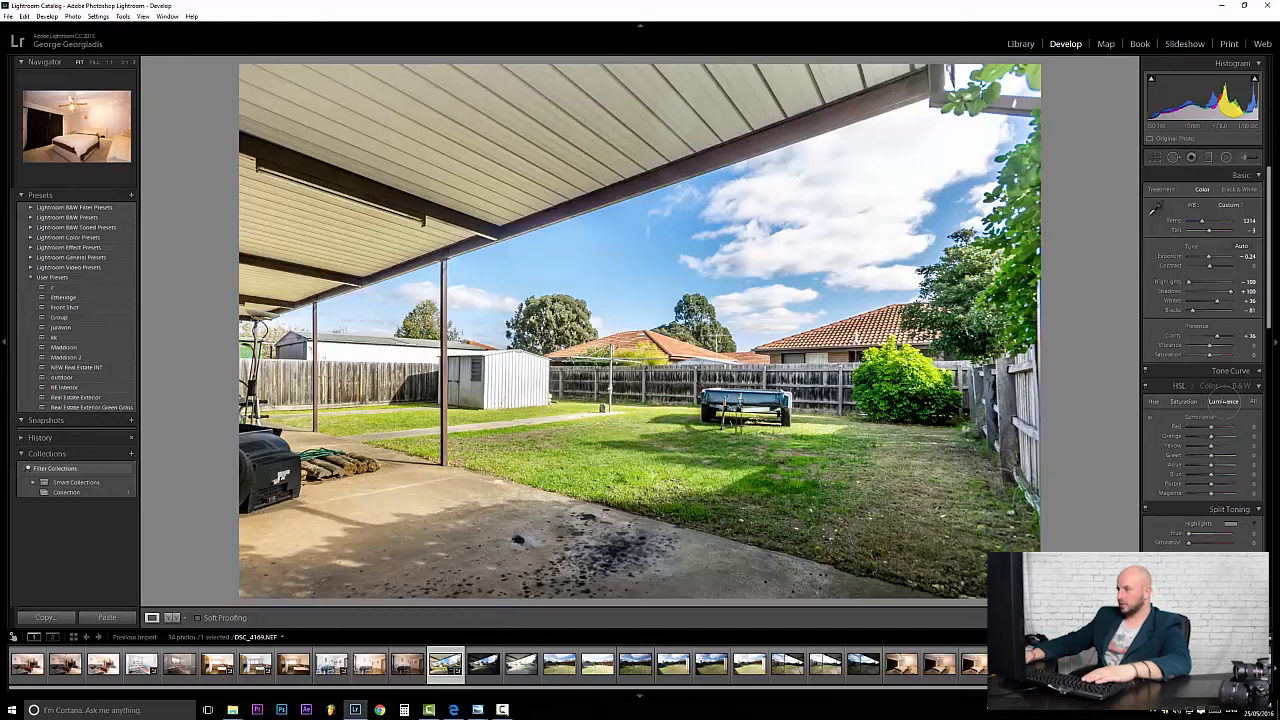
{"action": "left_click", "coordinate": [1150, 417]}
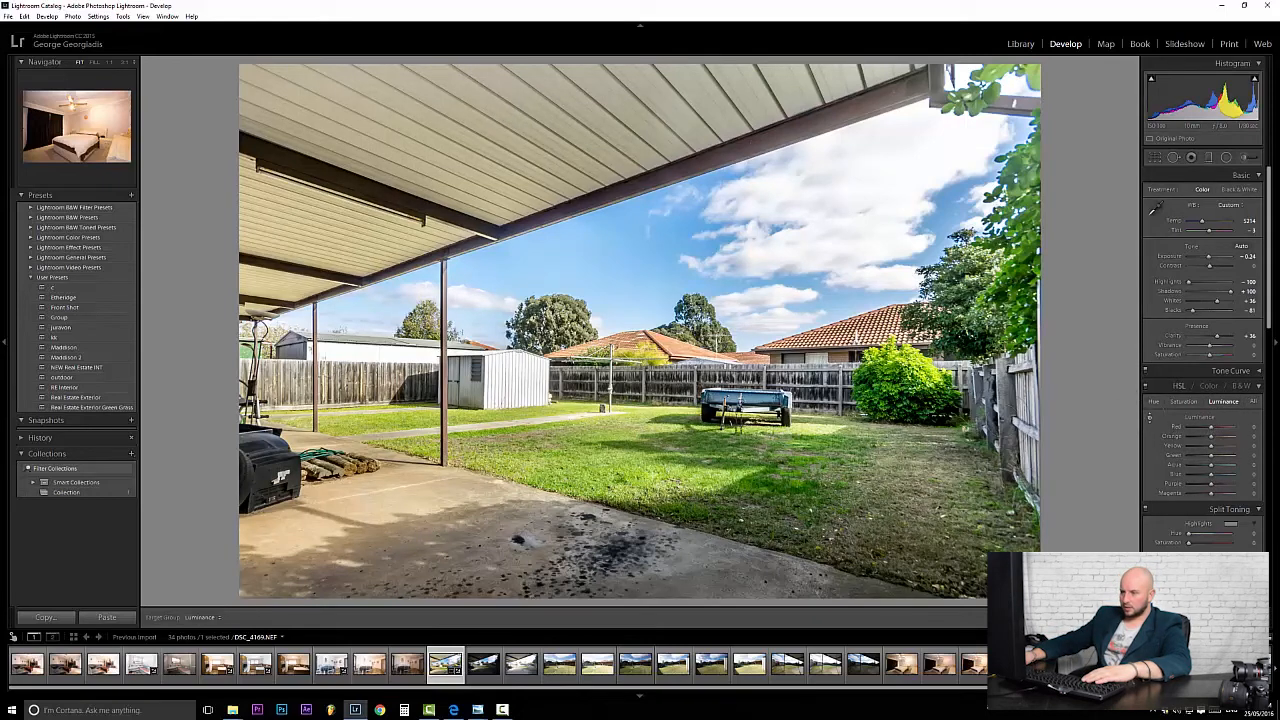
{"action": "left_click_drag", "start_coordinate": [606, 438], "coordinate": [606, 481]}
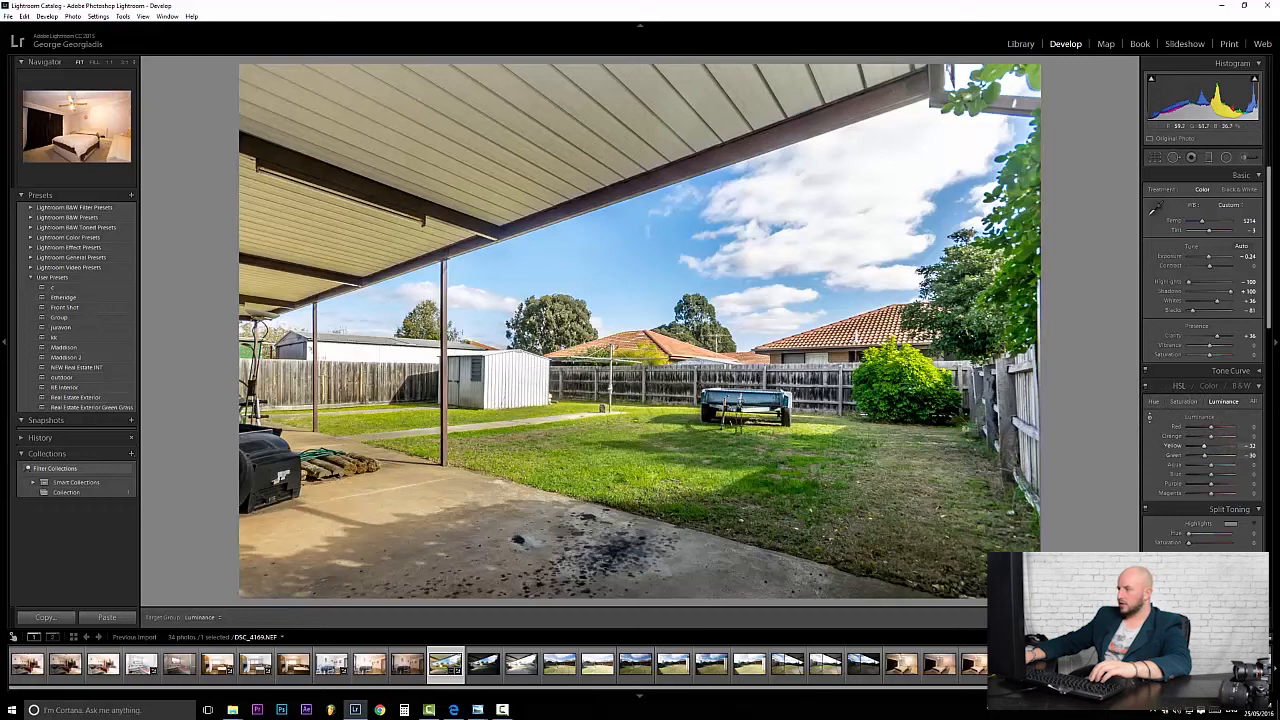
Cut Yellow saturation to about -35, shift Yellow hue to +42, and raise Blue saturation to +40.
{"action": "left_click", "coordinate": [1183, 401]}
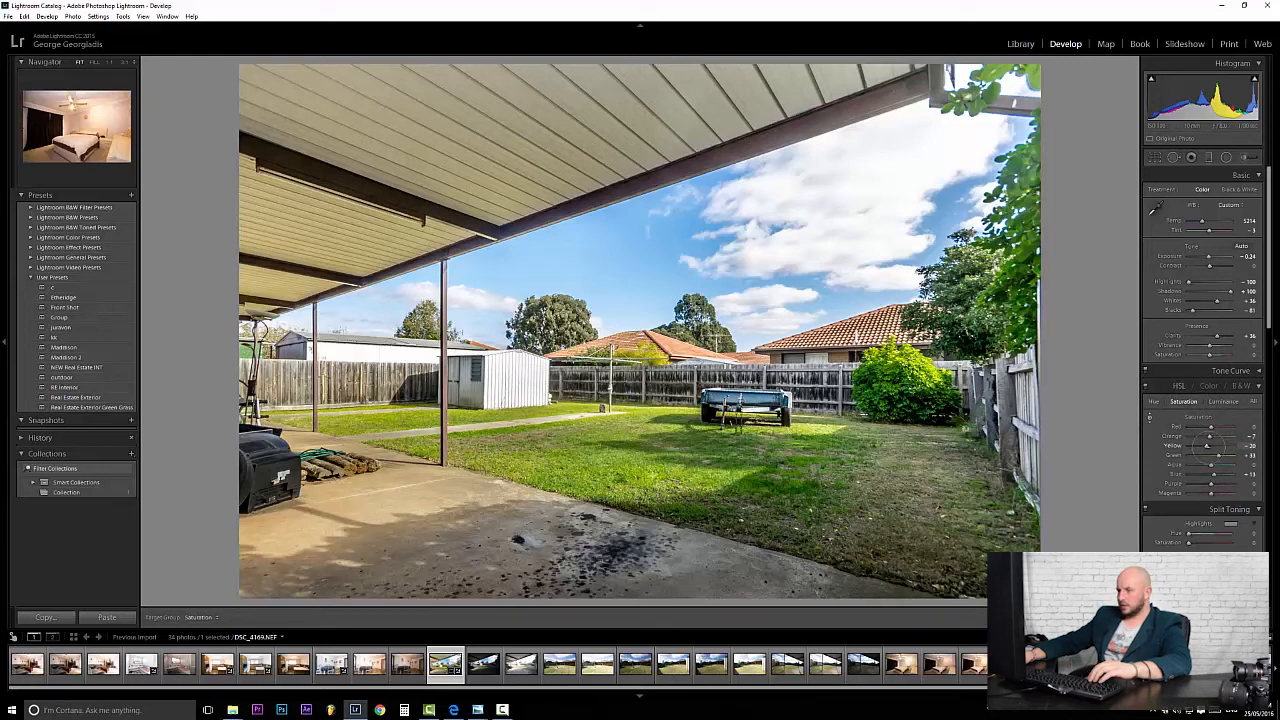
{"action": "left_click_drag", "start_coordinate": [1209, 445], "coordinate": [1202, 446]}
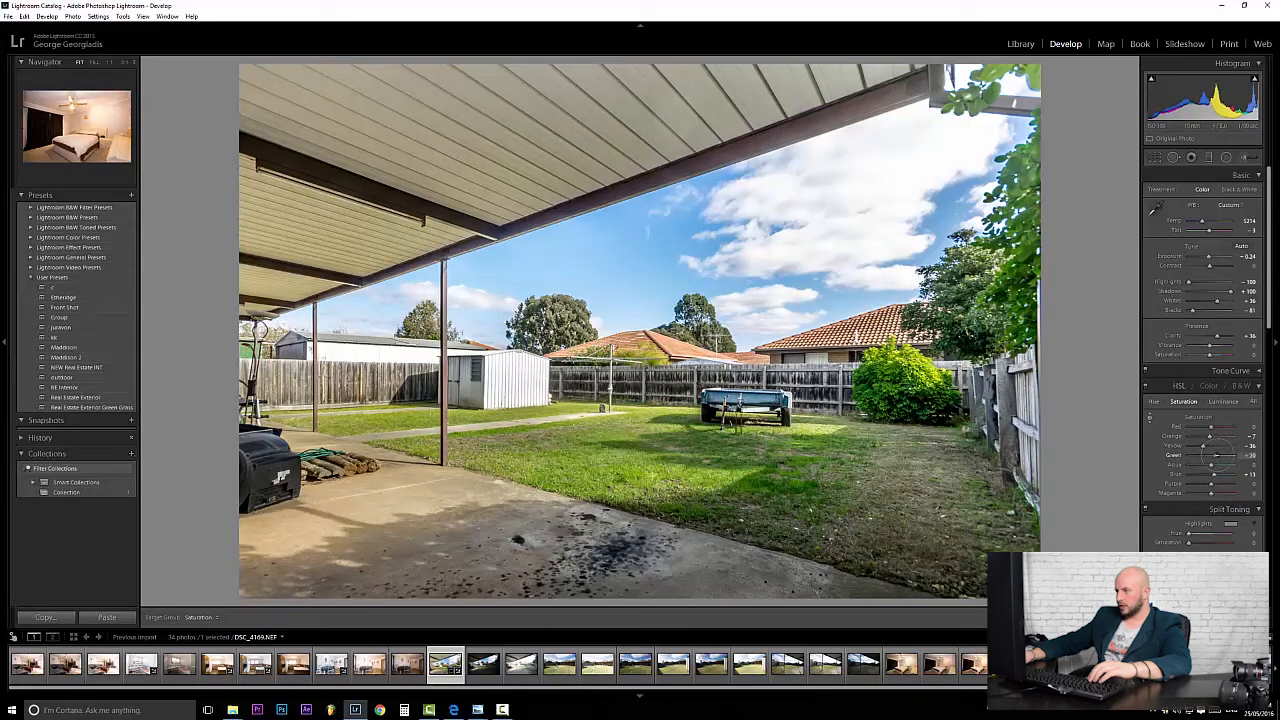
{"action": "left_click", "coordinate": [1152, 401]}
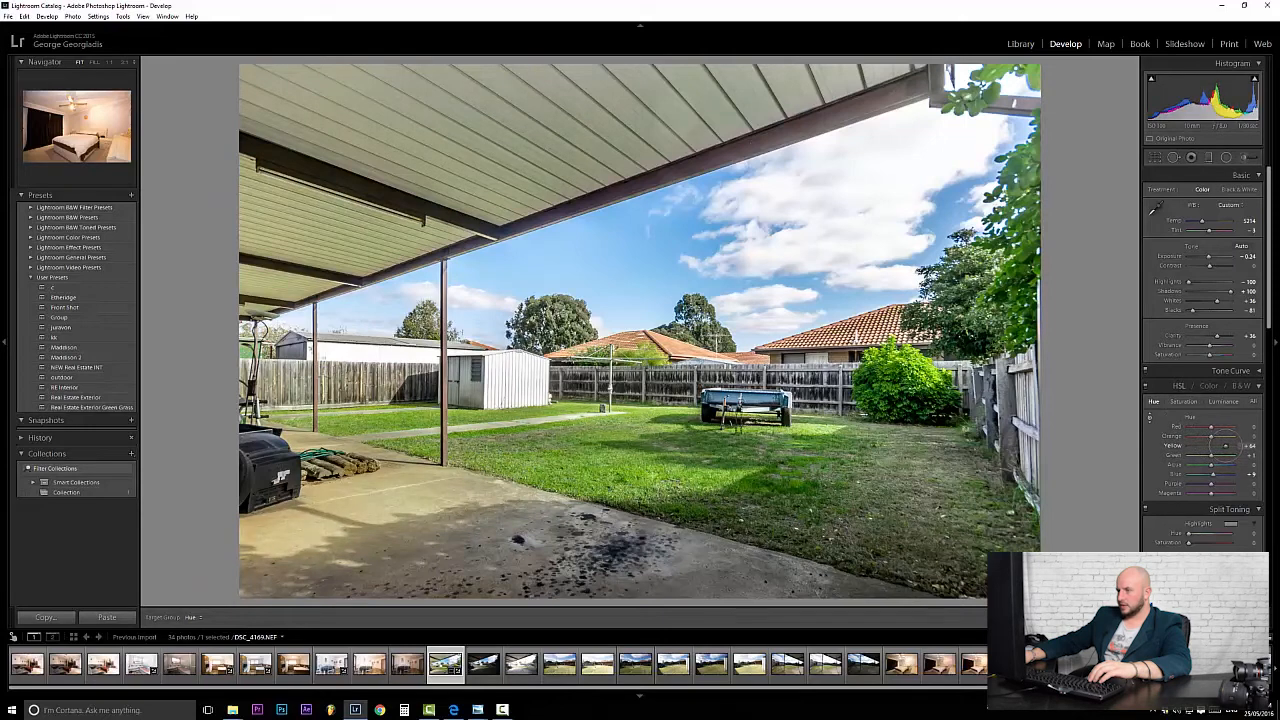
{"action": "left_click_drag", "start_coordinate": [1223, 446], "coordinate": [1222, 446]}
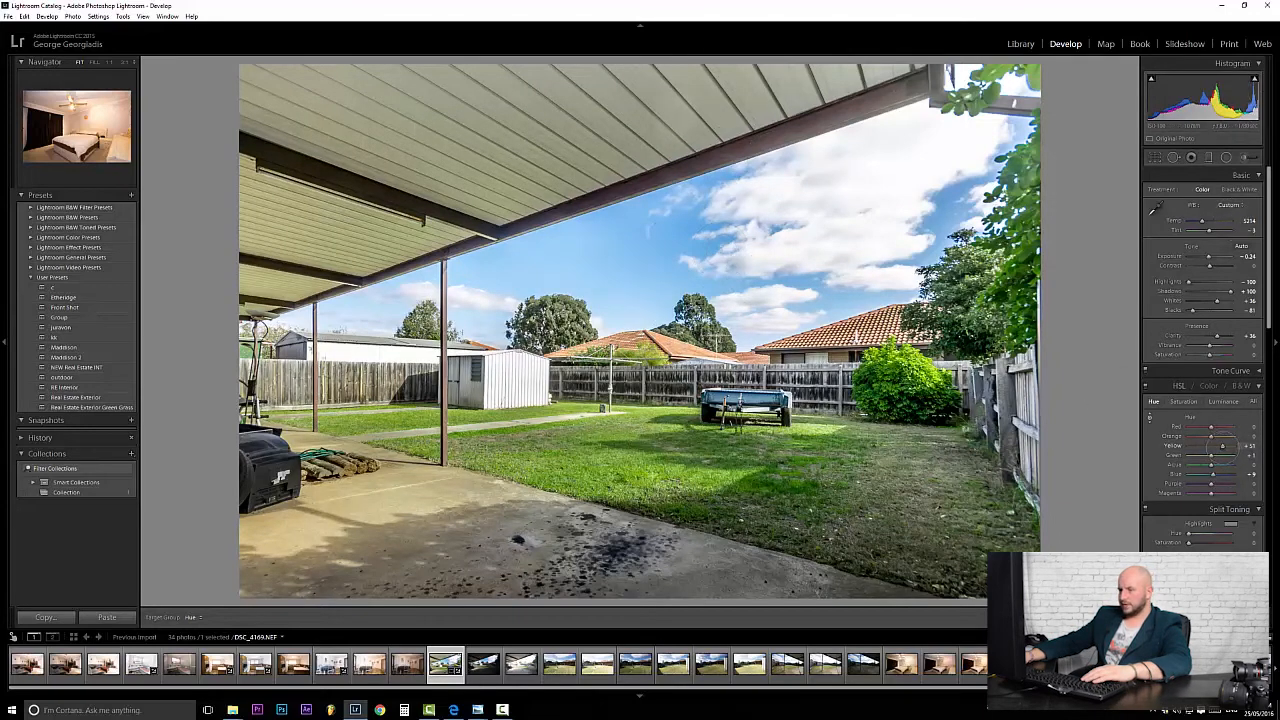
{"action": "left_click_drag", "start_coordinate": [1221, 446], "coordinate": [1220, 446]}
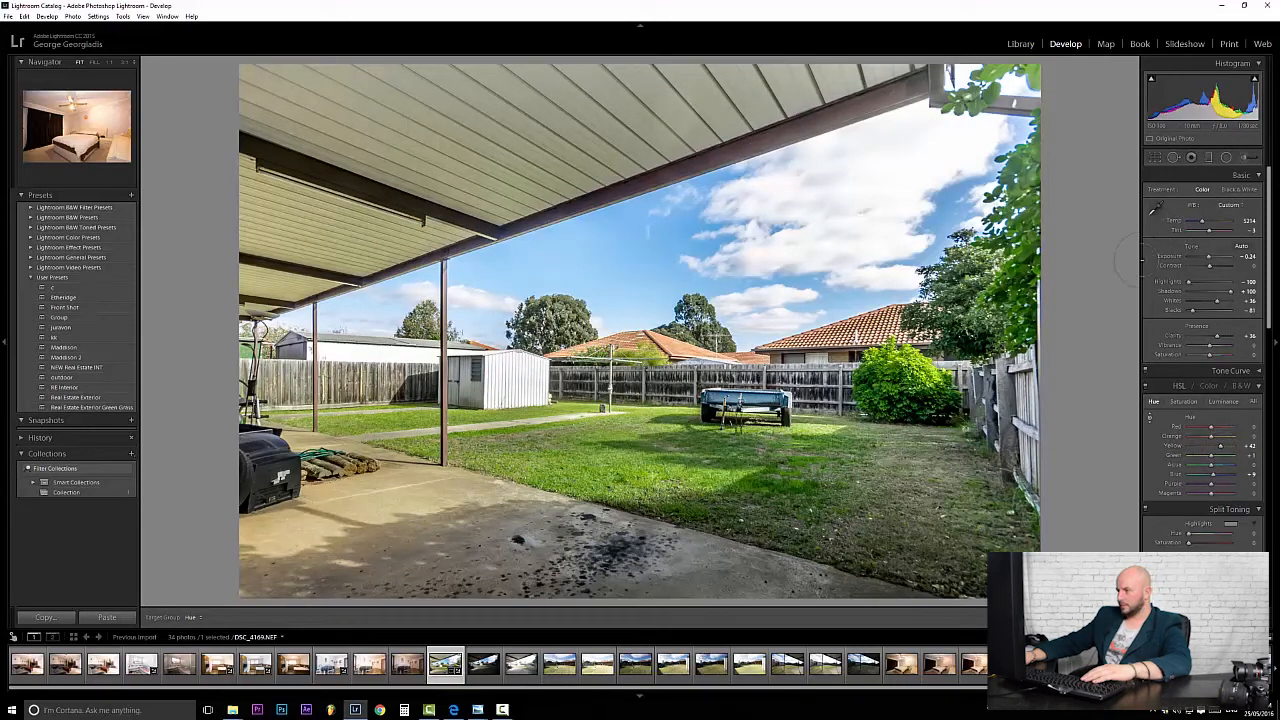
{"action": "left_click", "coordinate": [1184, 401]}
{"action": "left_click_drag", "start_coordinate": [1214, 476], "coordinate": [1225, 477]}
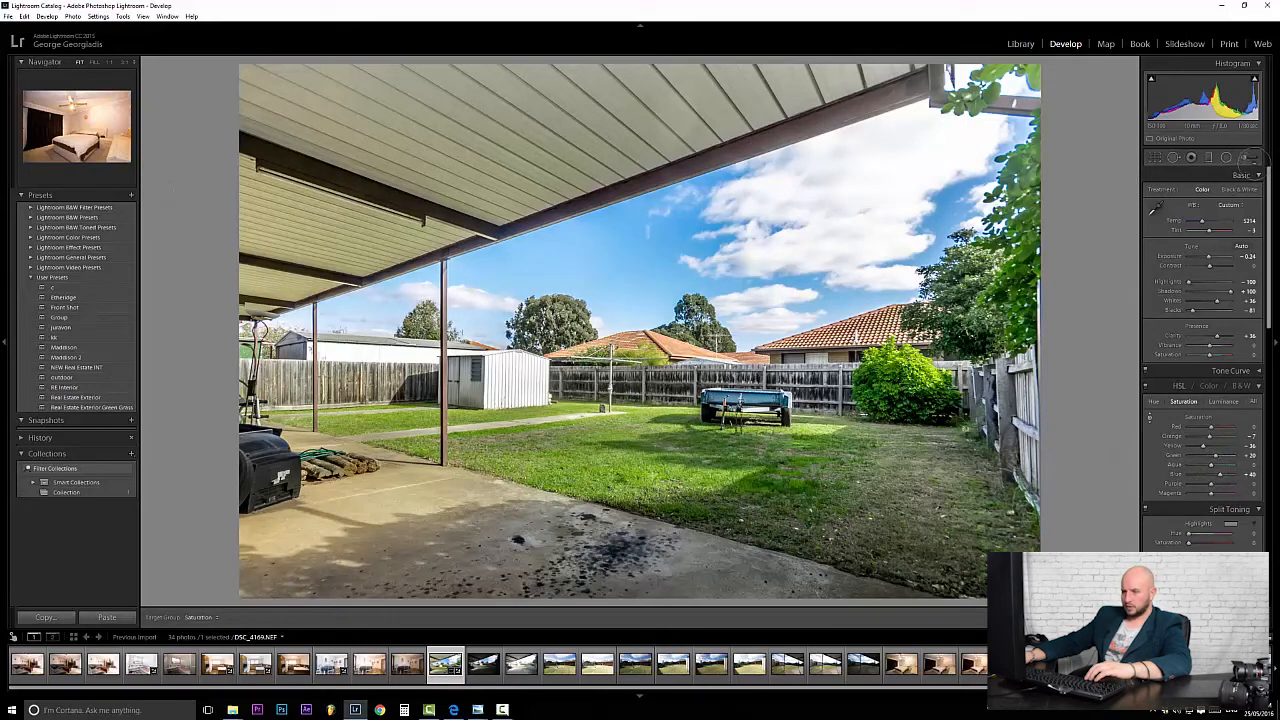
{"action": "left_click", "coordinate": [1243, 157]}
Brighten a lawn patch with a +0.57 exposure, size 34 brush, then start the export.
{"action": "left_click", "coordinate": [442, 566]}
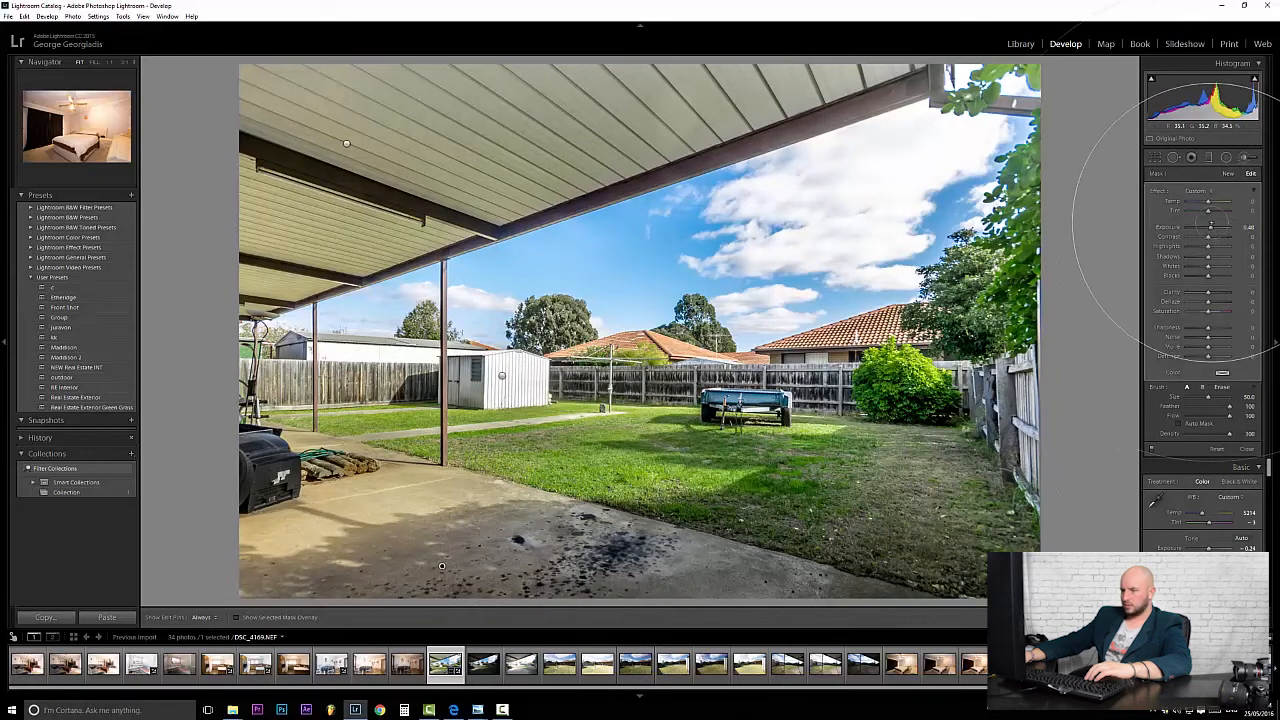
{"action": "left_click_drag", "start_coordinate": [1210, 228], "coordinate": [1211, 228]}
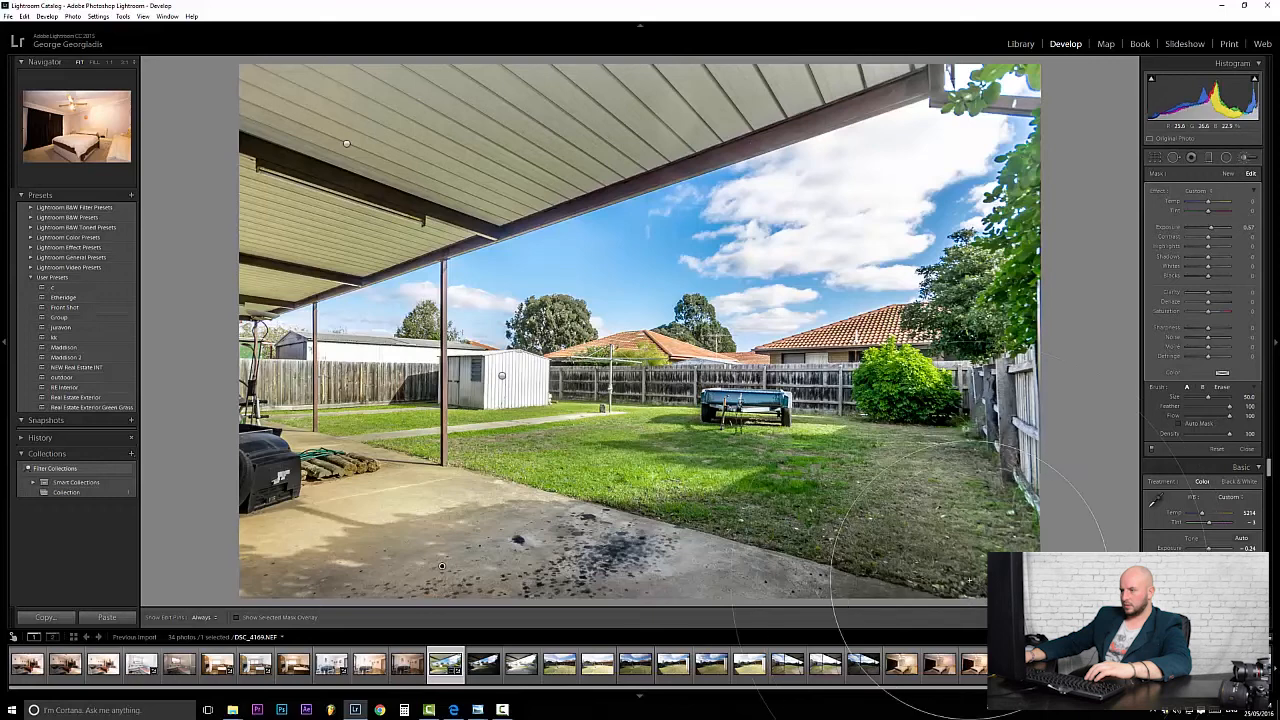
{"action": "scroll", "coordinate": [789, 512], "scroll_direction": "down", "scroll_amount": 8}
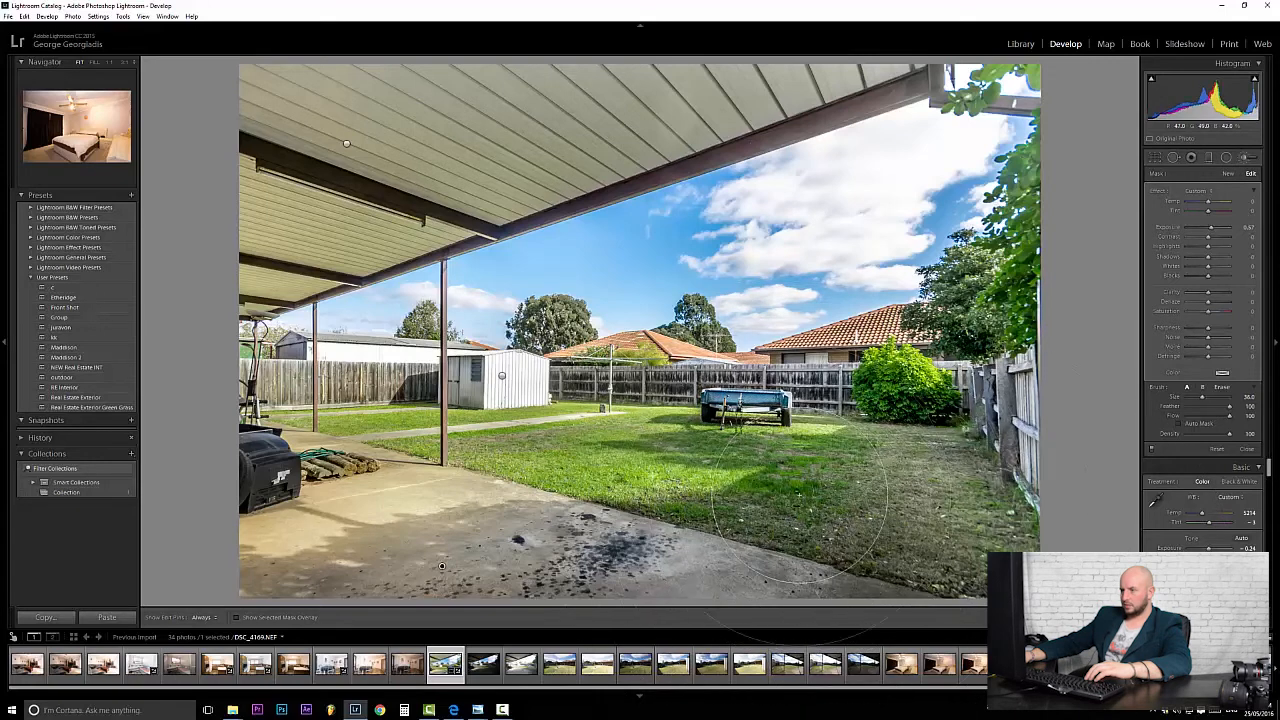
{"action": "left_click", "coordinate": [789, 510]}
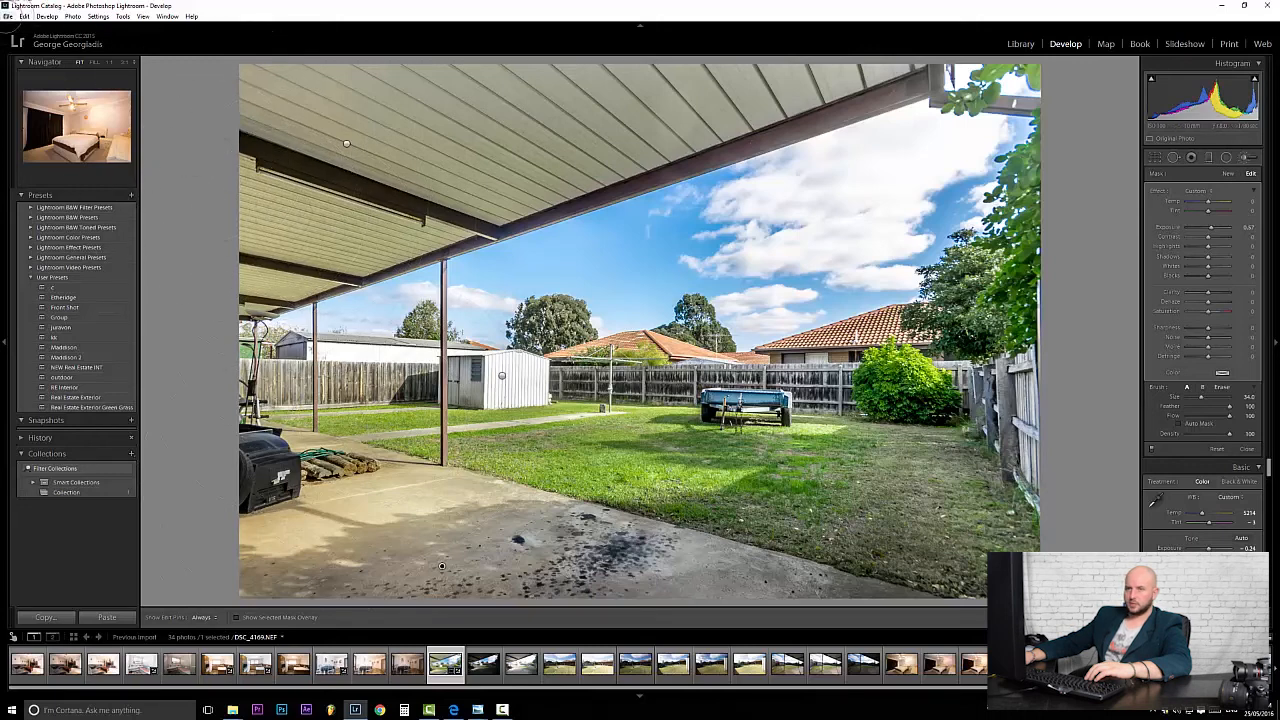
{"action": "left_click", "coordinate": [8, 16]}
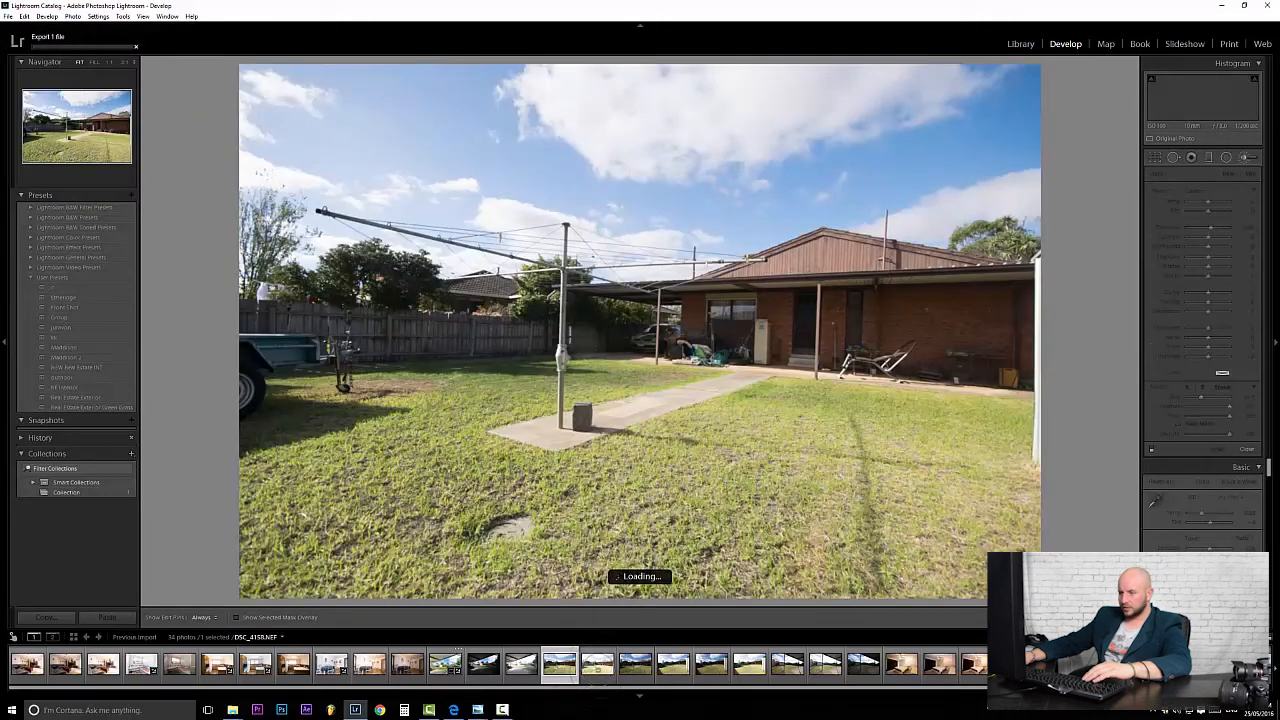
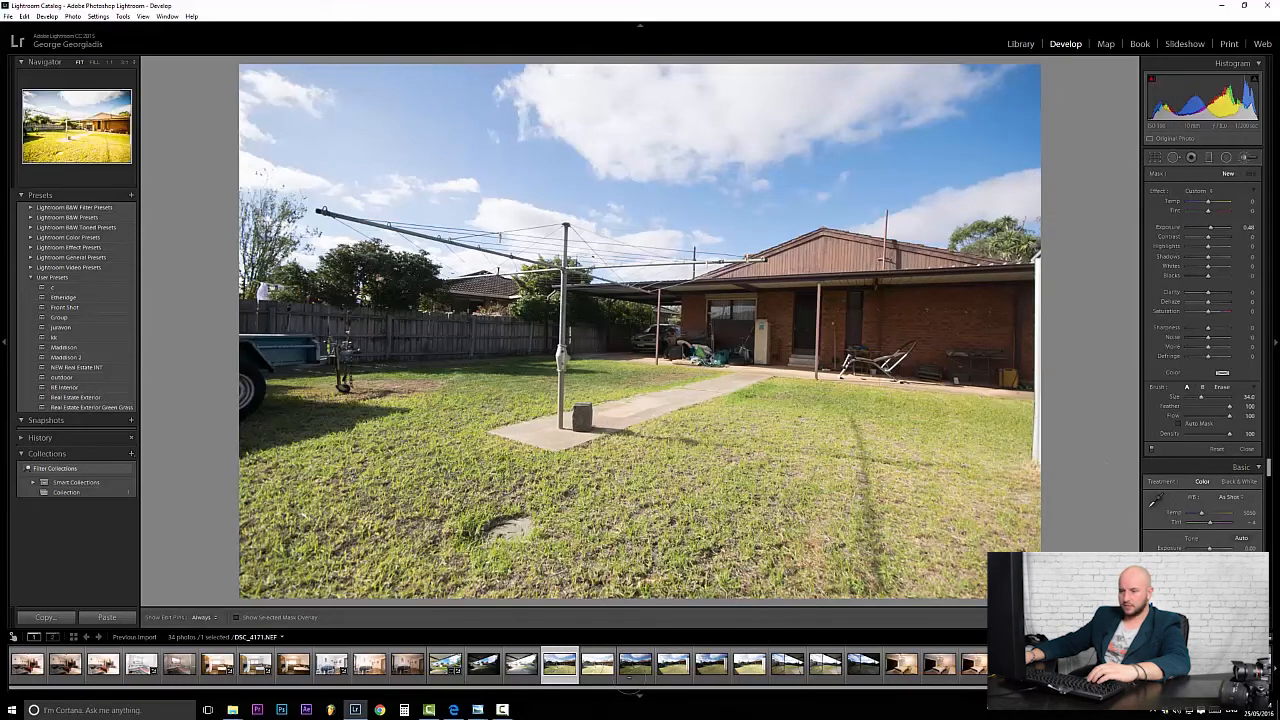
Overwrite the Real Estate Exterior Green Grass preset with the patio settings, then apply it to the clothesline photo.
{"action": "left_click", "coordinate": [446, 666]}
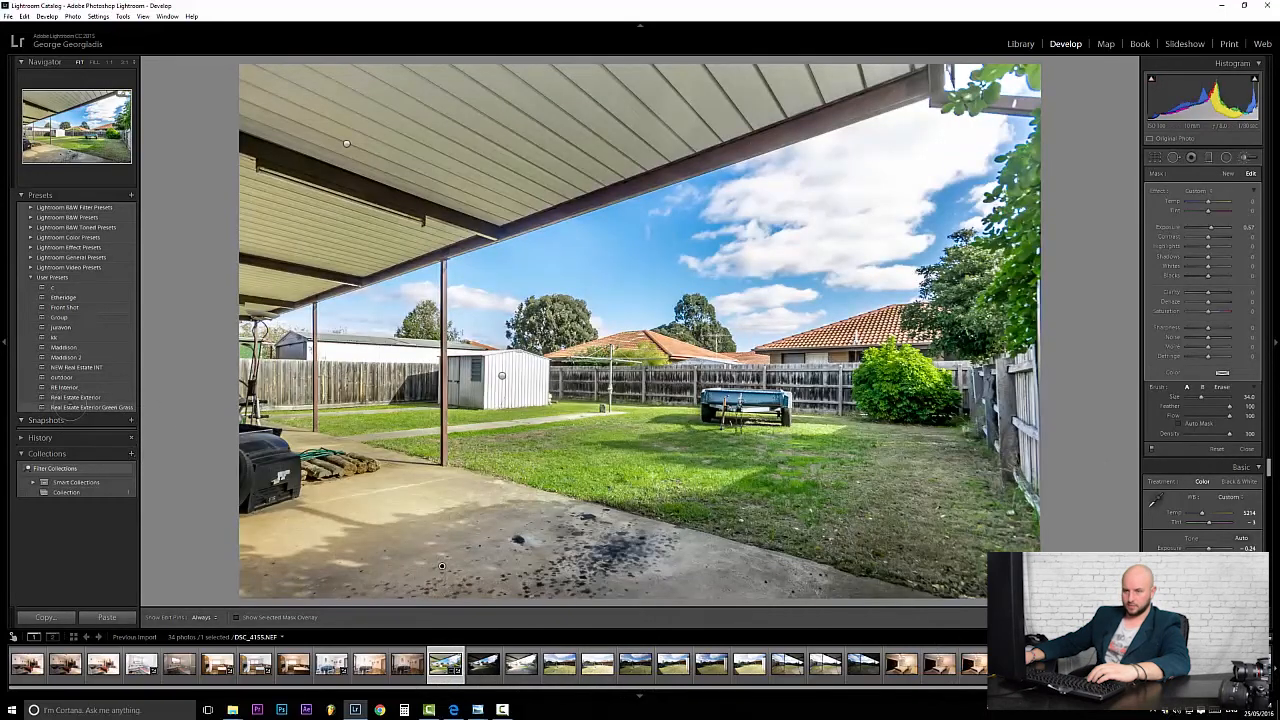
{"action": "right_click", "coordinate": [70, 407]}
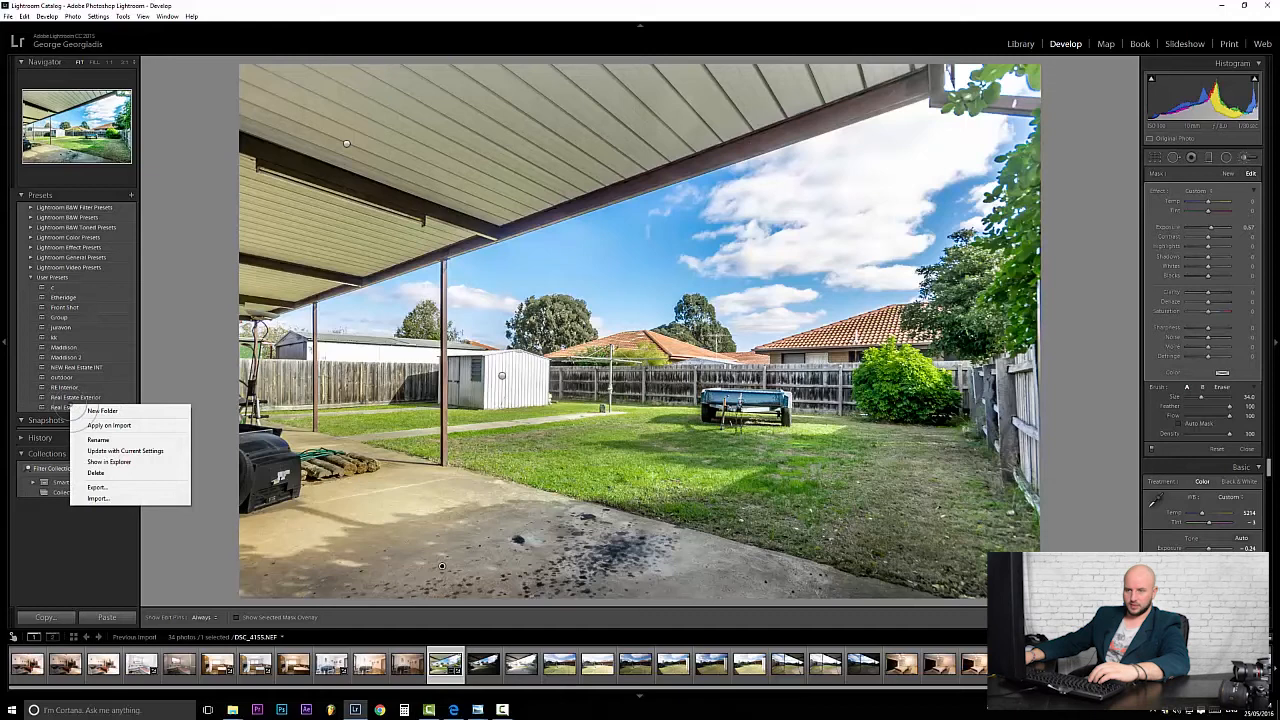
{"action": "left_click", "coordinate": [125, 451]}
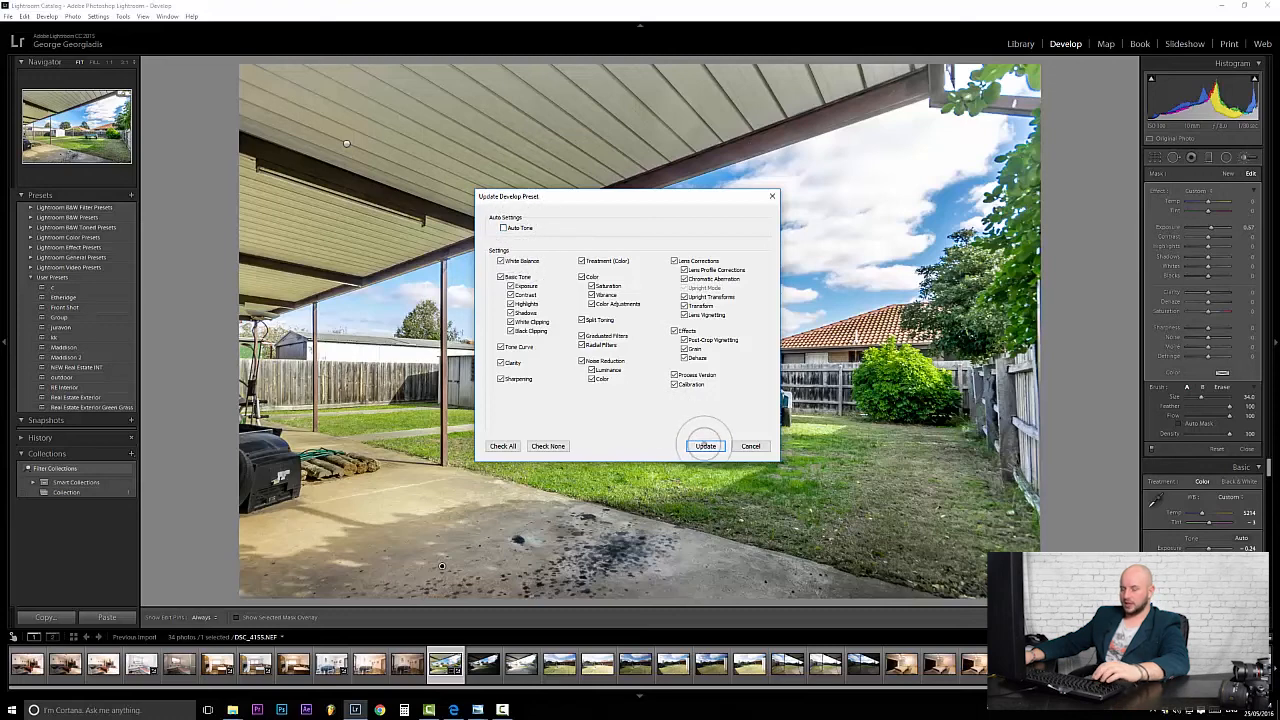
{"action": "left_click", "coordinate": [705, 446]}
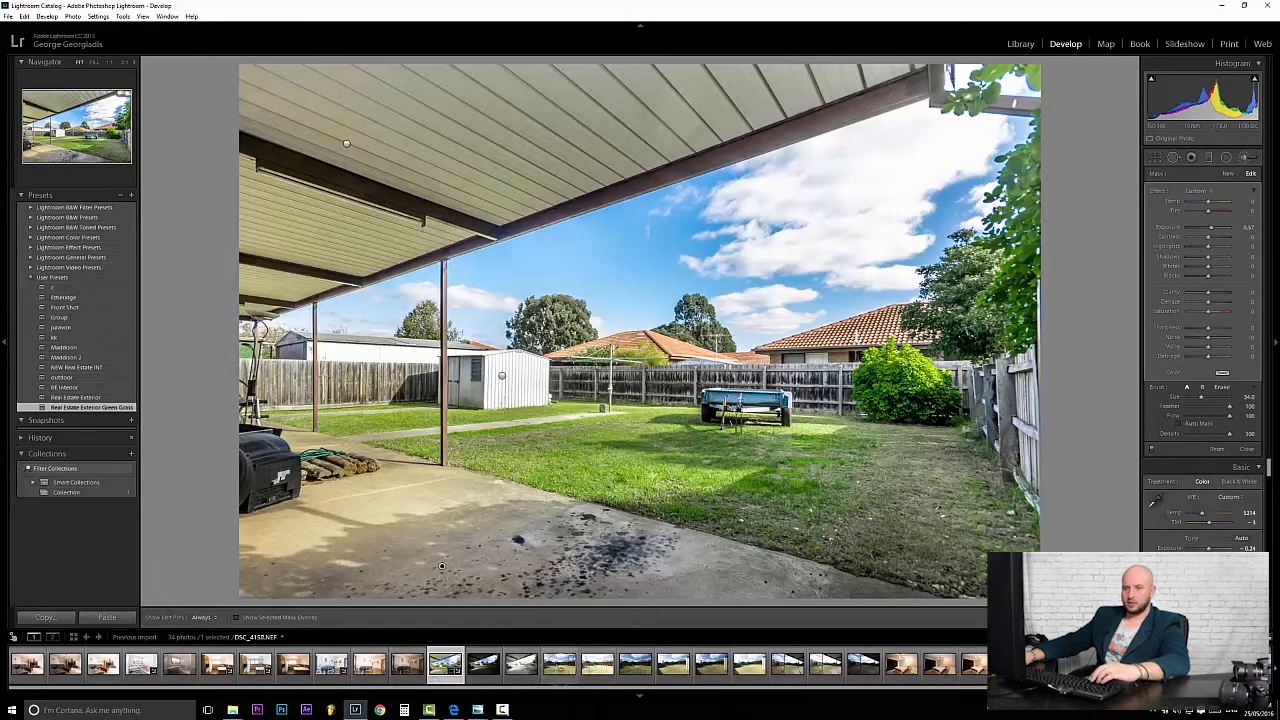
{"action": "left_click", "coordinate": [560, 664]}
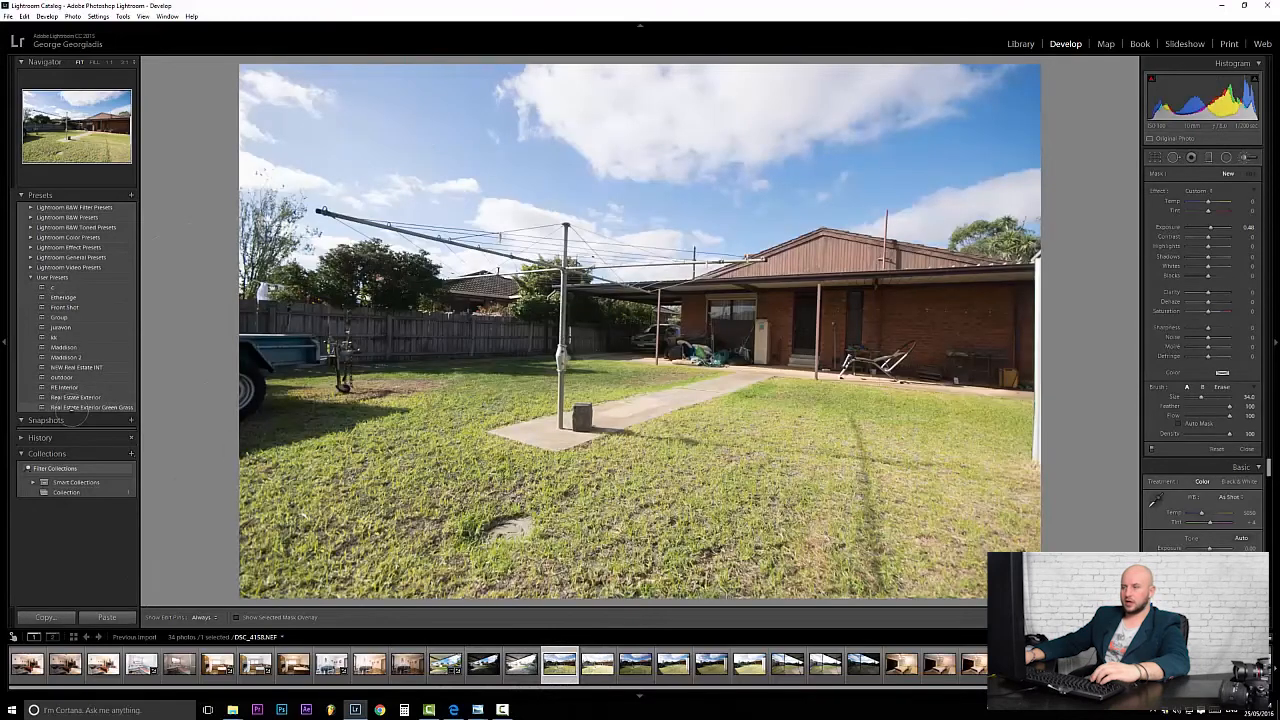
{"action": "left_click", "coordinate": [80, 408]}
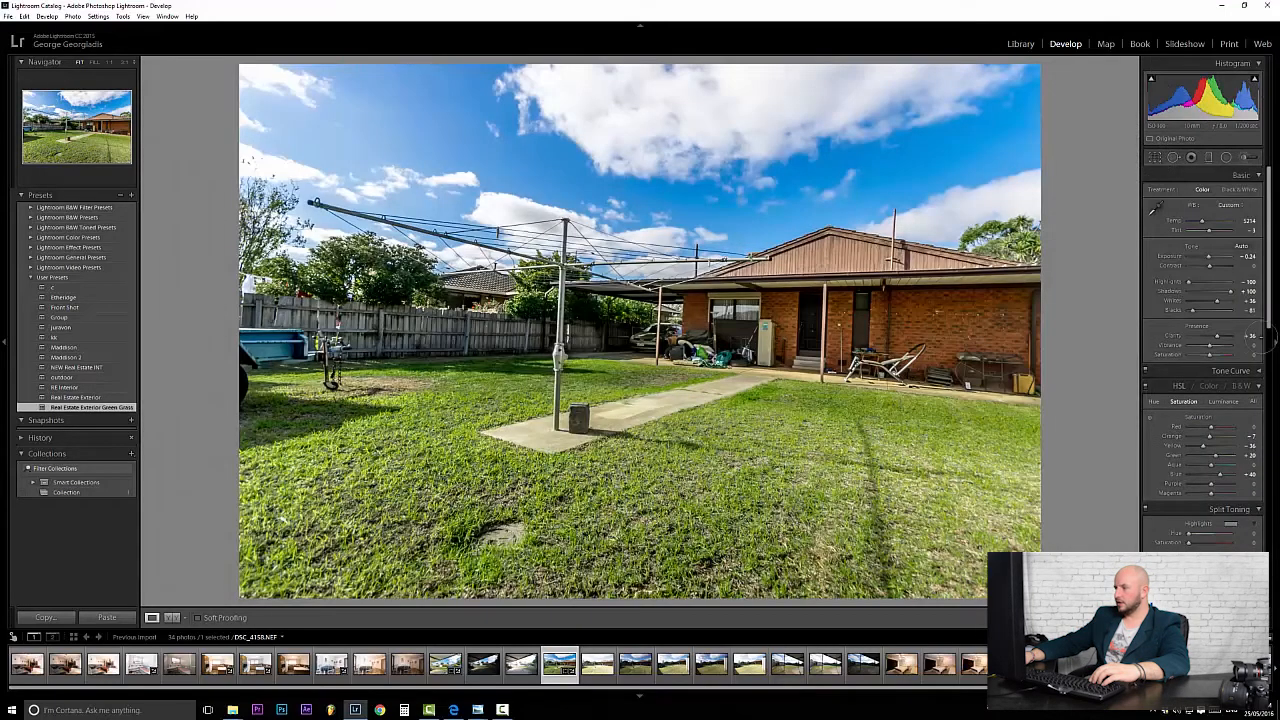
Straighten the clothesline photo to a -1.6 manual rotation after trying Upright Vertical and Auto.
{"action": "left_click_drag", "start_coordinate": [1266, 335], "coordinate": [1269, 475]}
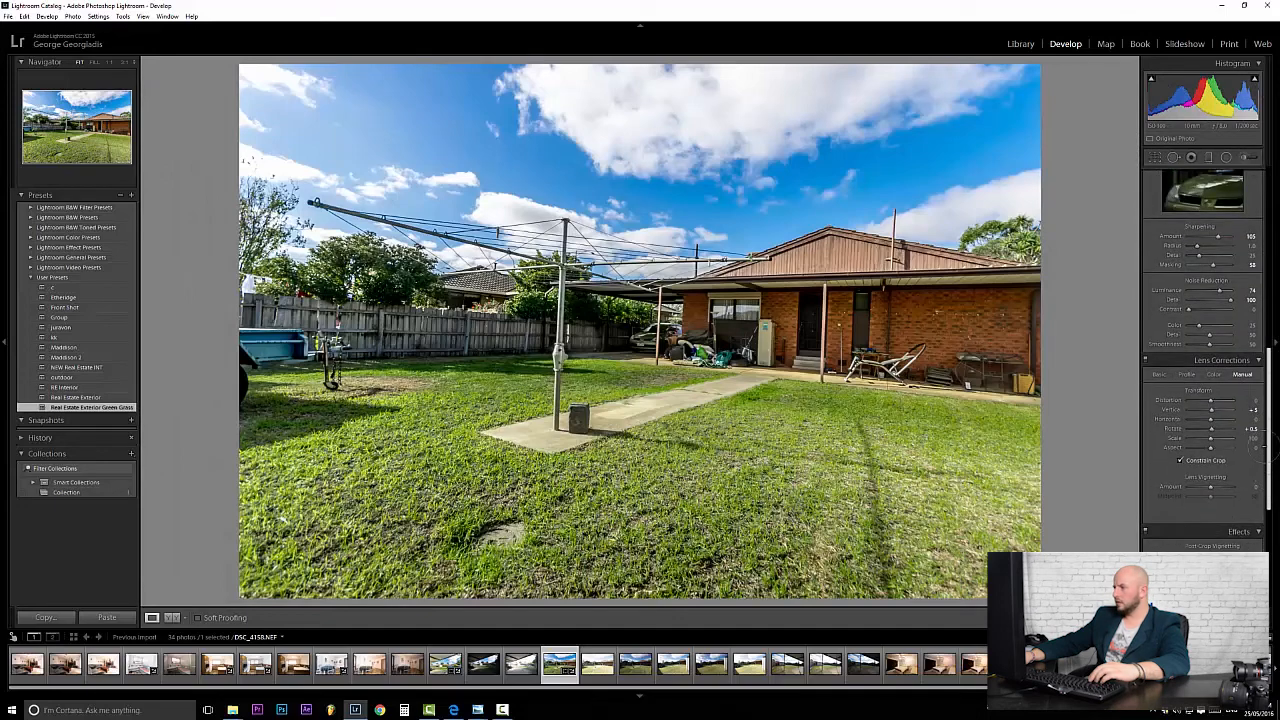
{"action": "left_click_drag", "start_coordinate": [1226, 428], "coordinate": [1207, 428]}
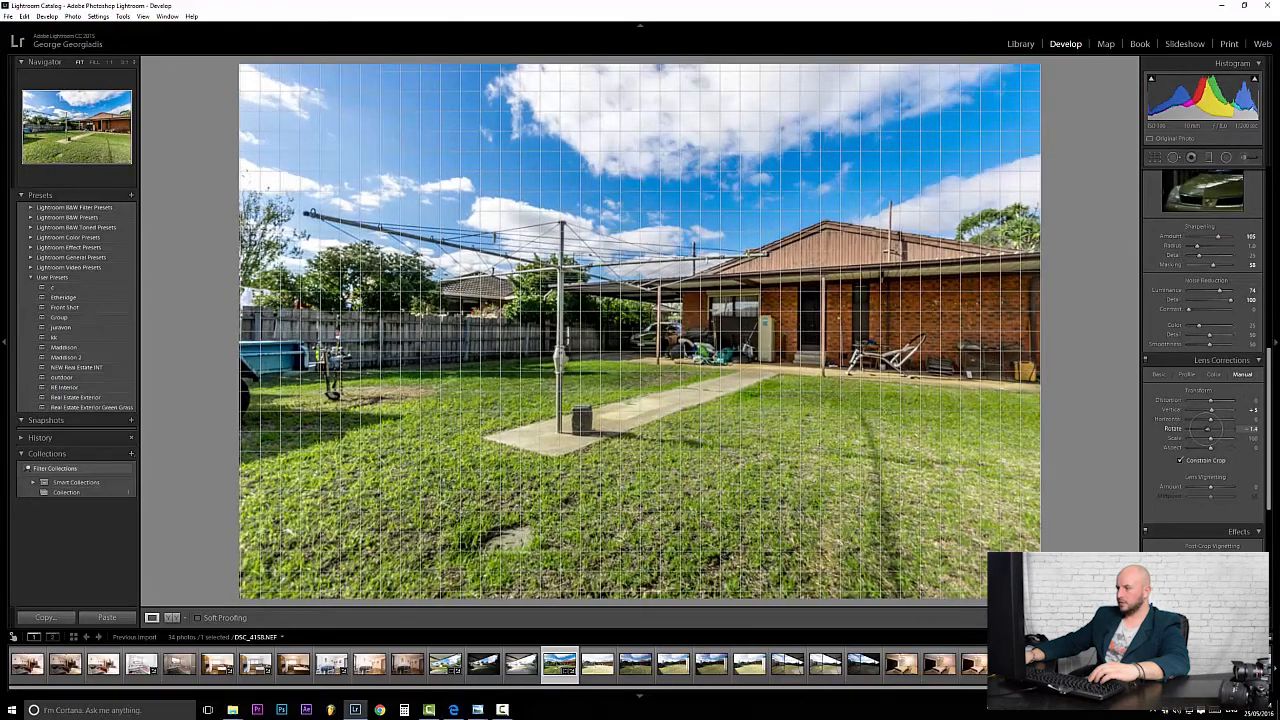
{"action": "left_click", "coordinate": [1158, 374]}
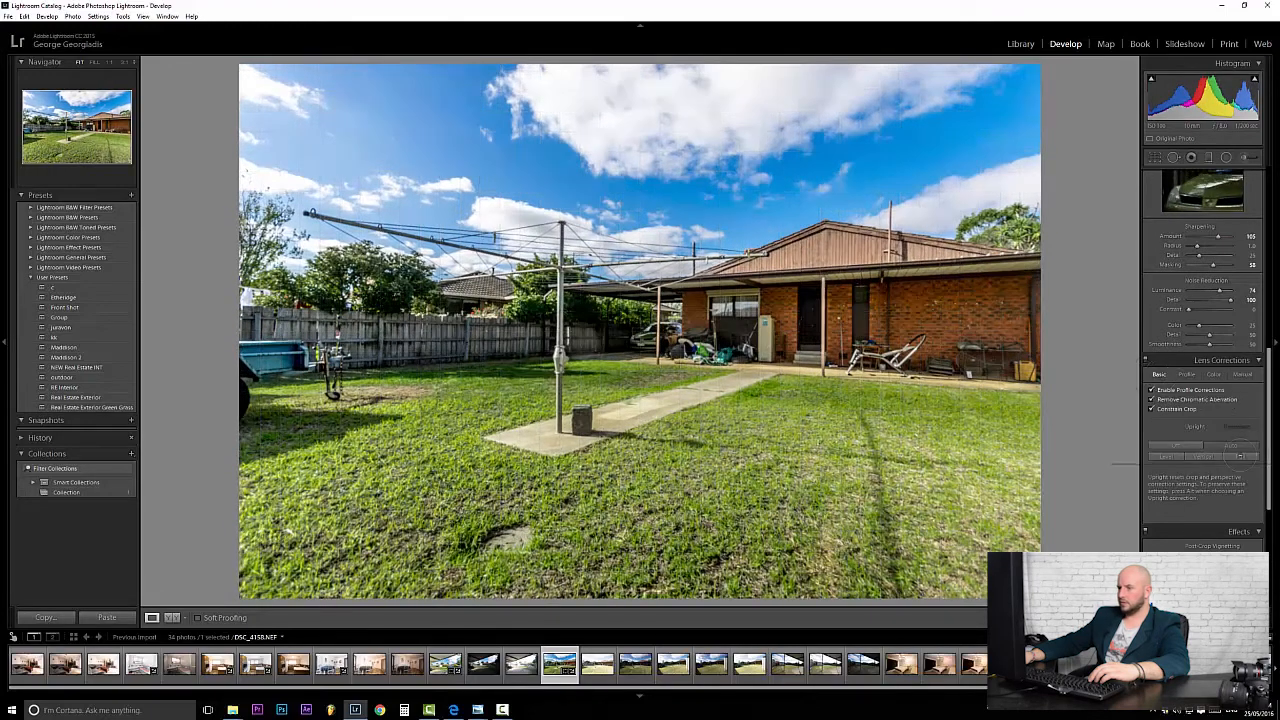
{"action": "left_click", "coordinate": [1203, 456]}
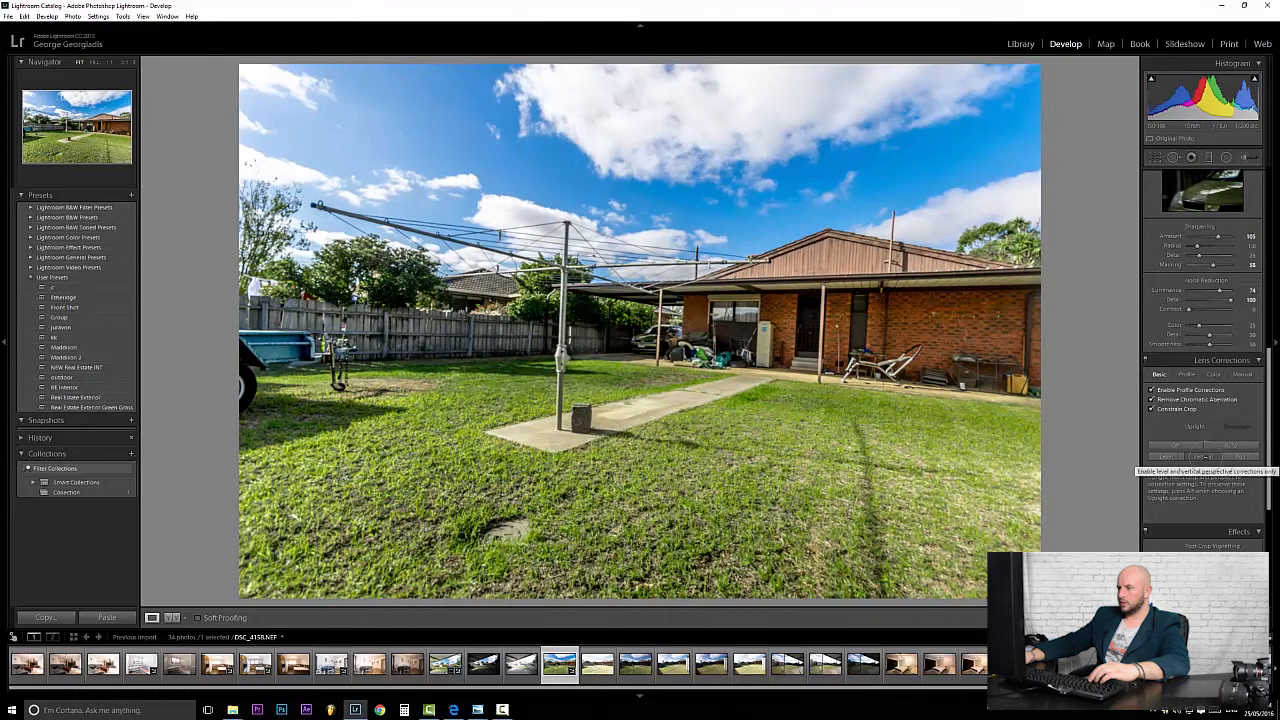
{"action": "left_click", "coordinate": [1218, 445]}
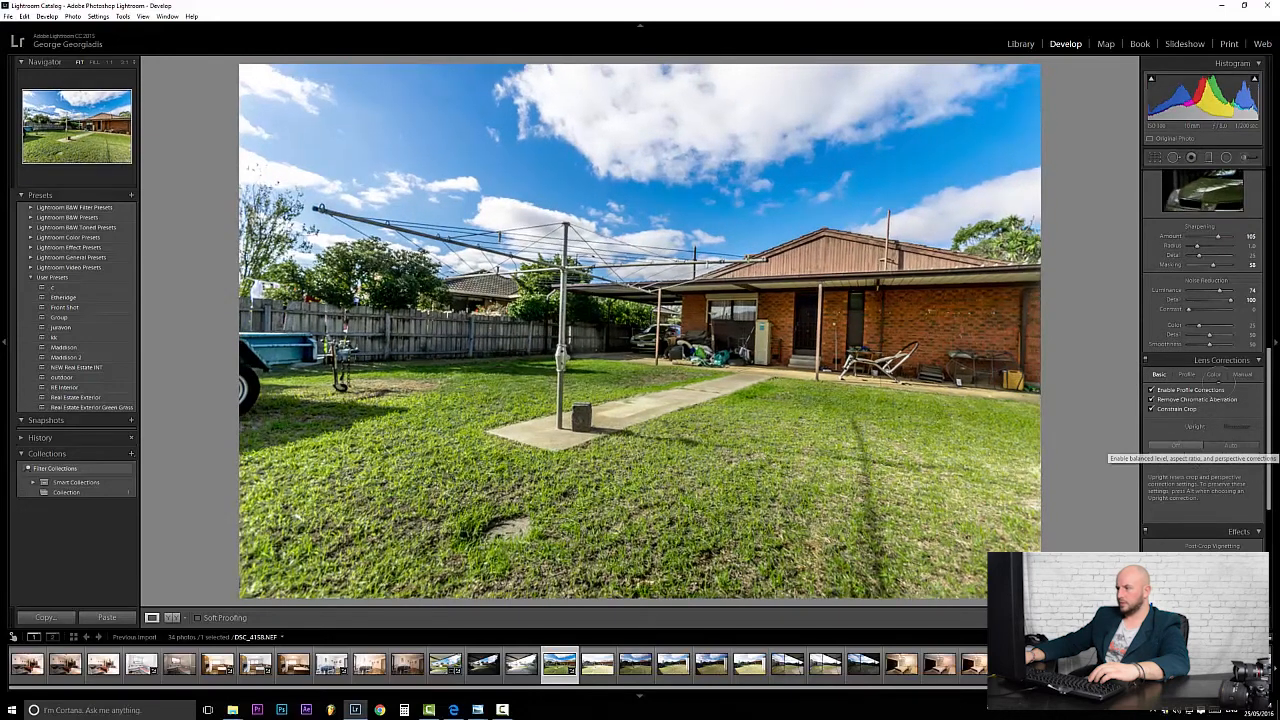
{"action": "left_click", "coordinate": [1240, 374]}
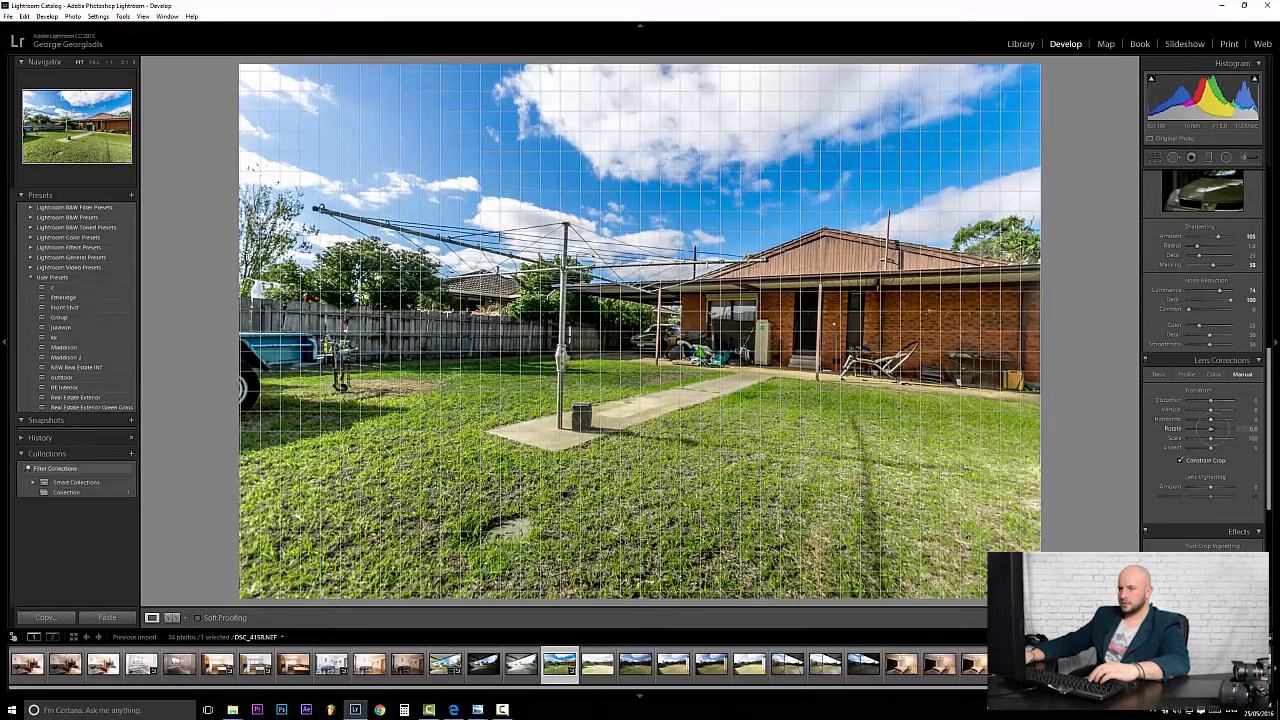
{"action": "left_click_drag", "start_coordinate": [1211, 428], "coordinate": [1207, 428]}
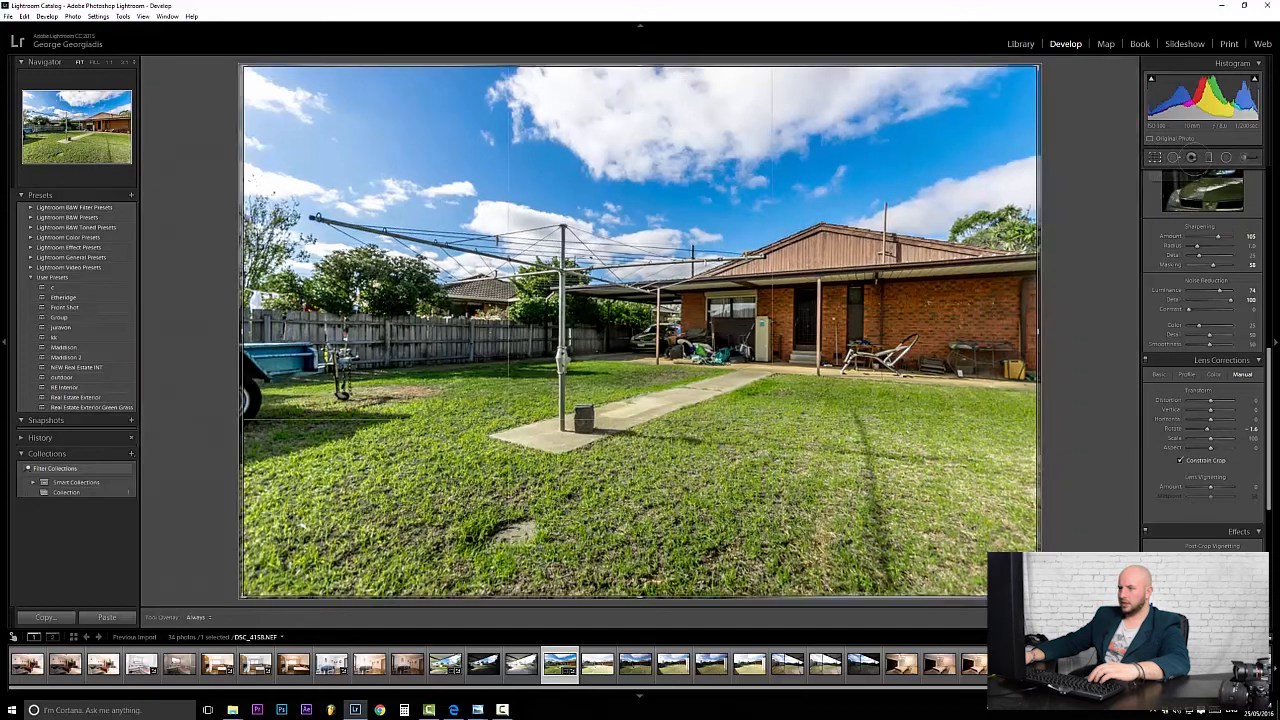
Paint a +0.46 exposure, size 21 brush stroke across the house wall with pins hidden.
{"action": "left_click", "coordinate": [1244, 157]}
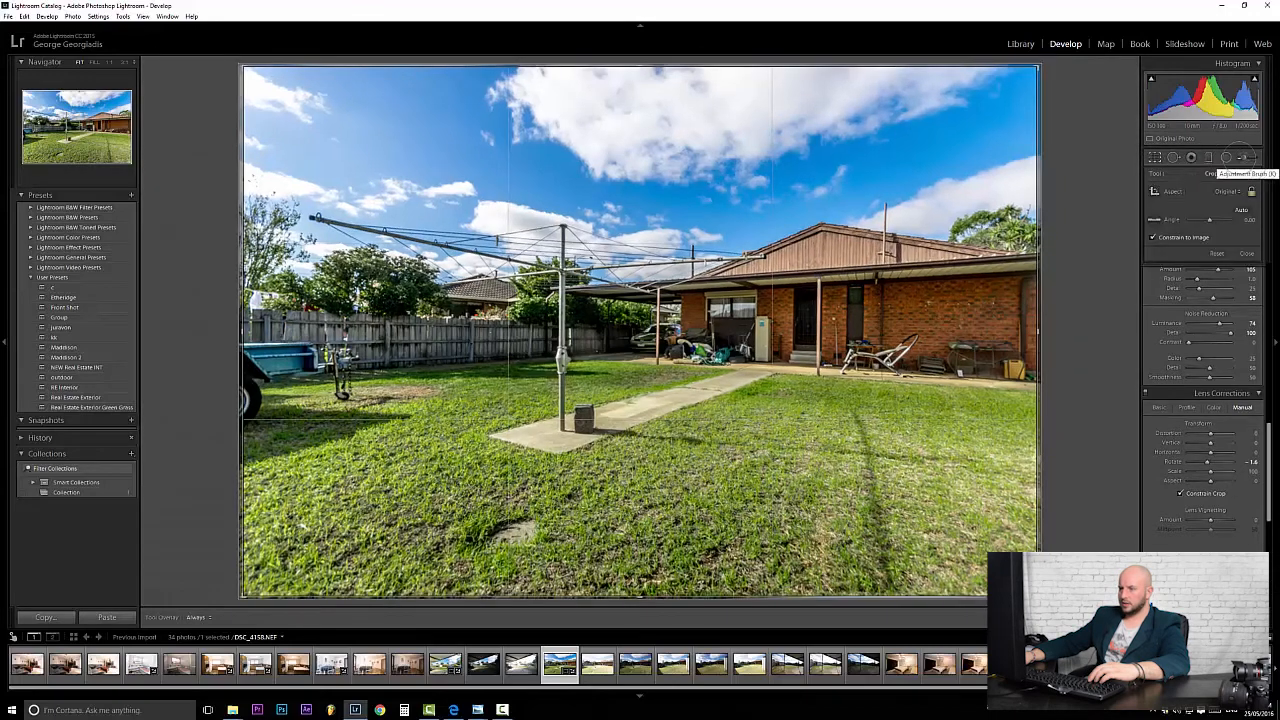
{"action": "scroll", "coordinate": [632, 345], "scroll_direction": "down", "scroll_amount": 10}
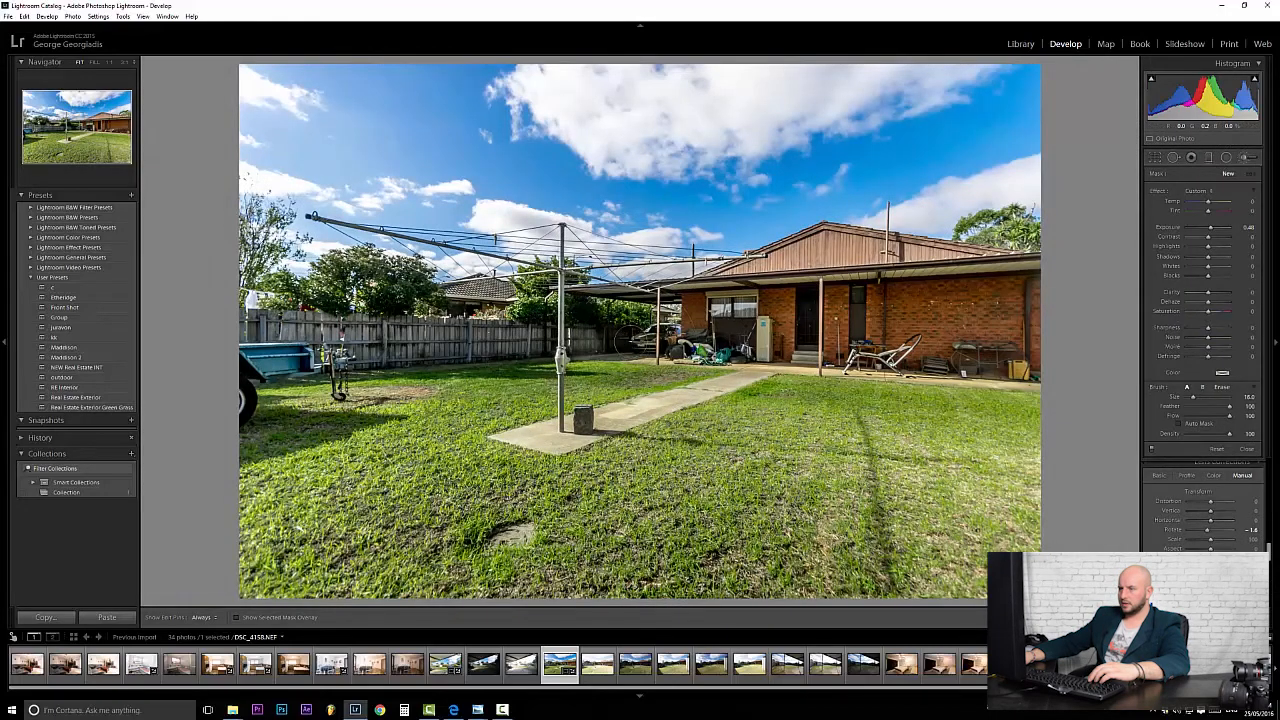
{"action": "key", "text": "h"}
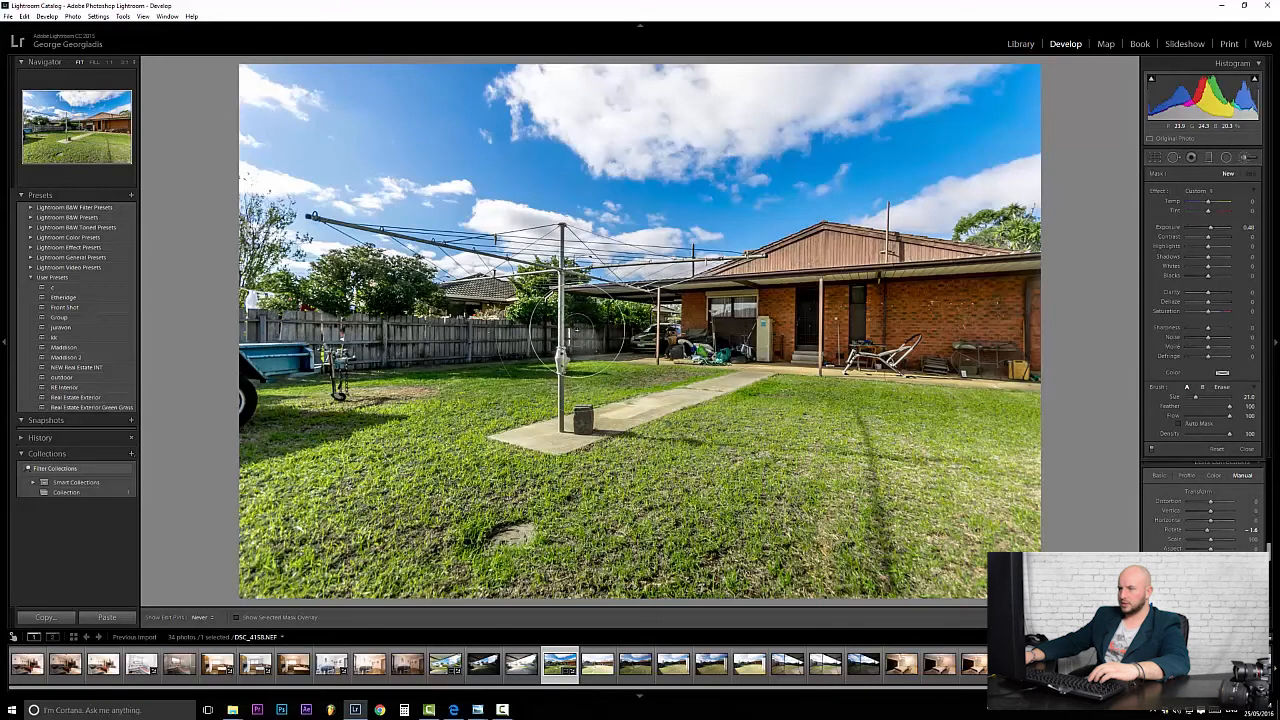
{"action": "mouse_move", "coordinate": [681, 322]}
{"action": "left_mouse_down"}
{"action": "mouse_move", "coordinate": [1018, 311]}
{"action": "mouse_move", "coordinate": [1032, 322]}
{"action": "mouse_move", "coordinate": [847, 341]}
{"action": "left_mouse_up"}
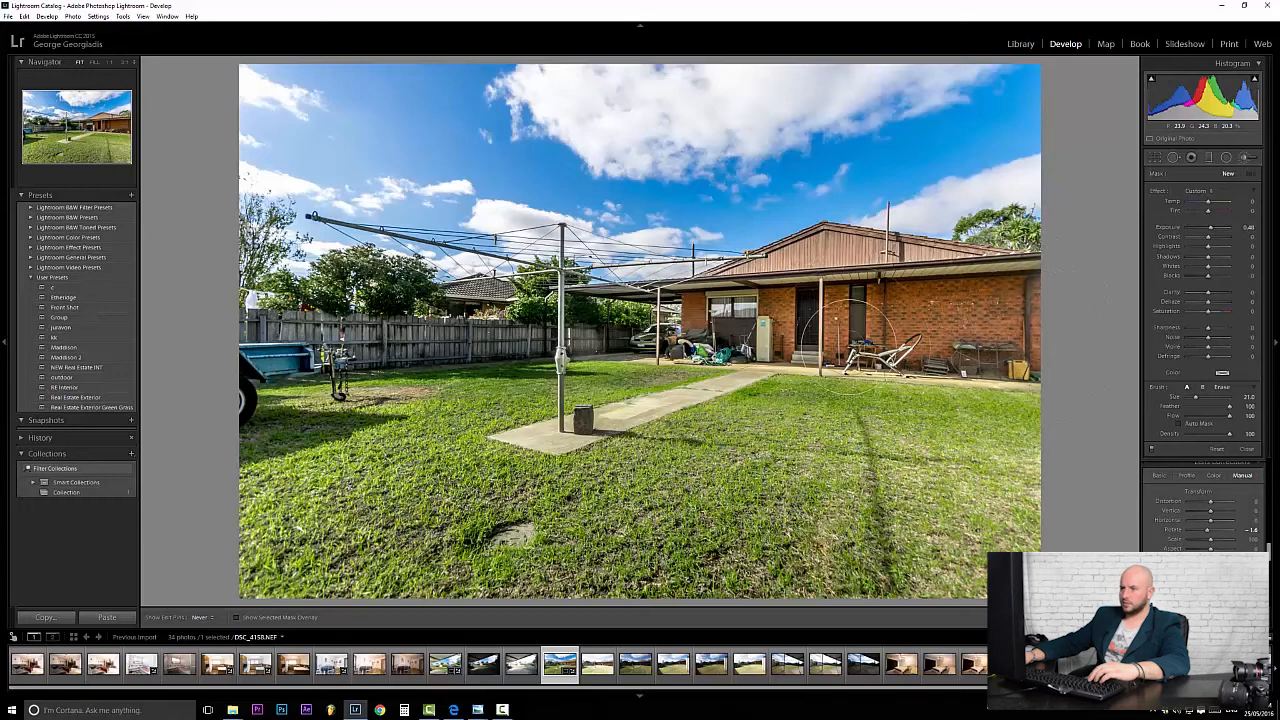
{"action": "left_click_drag", "start_coordinate": [745, 346], "coordinate": [708, 346]}
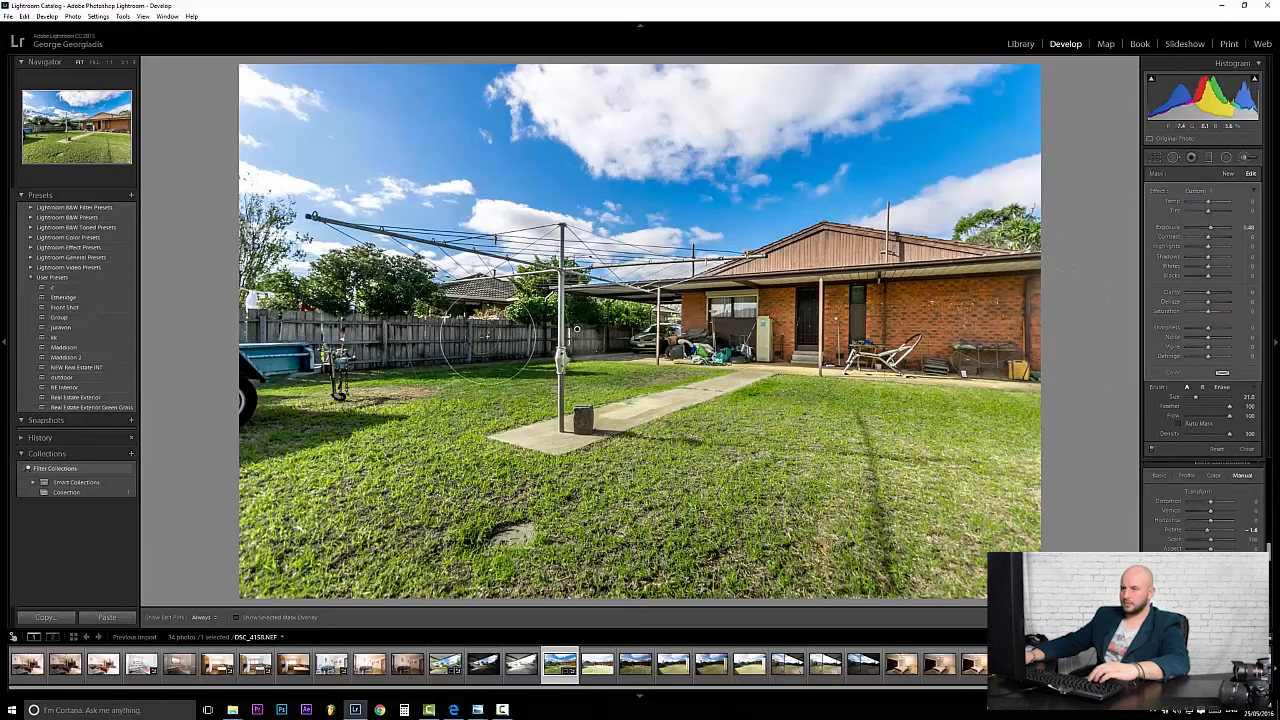